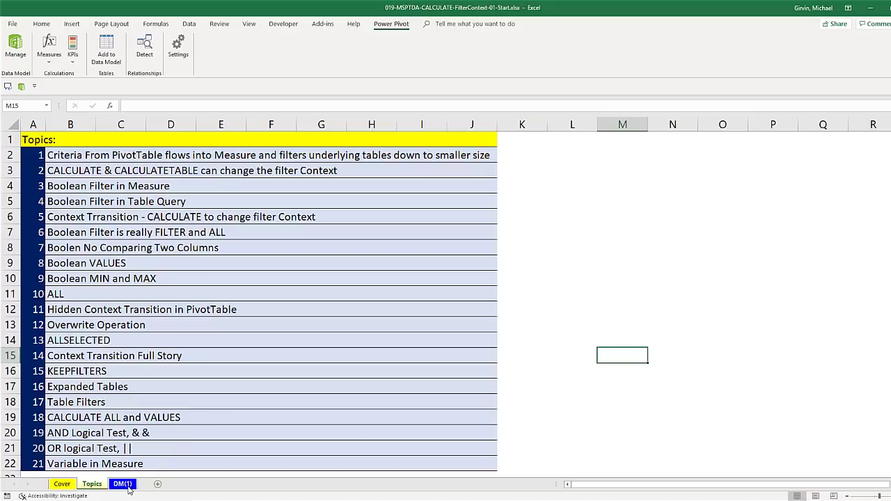
On the DM(1) sheet, correct the heading in cell A1 to "fTransactions Fact Table".
{"action": "left_click", "coordinate": [122, 484]}
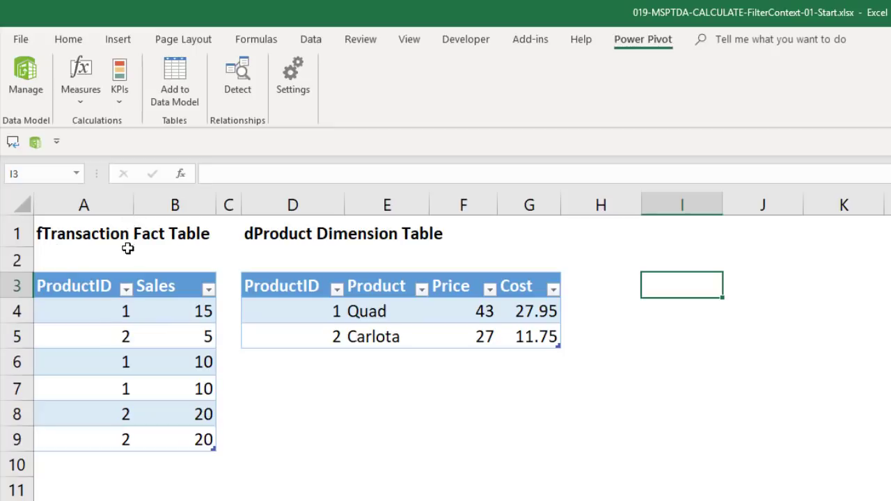
{"action": "double_click", "coordinate": [127, 235]}
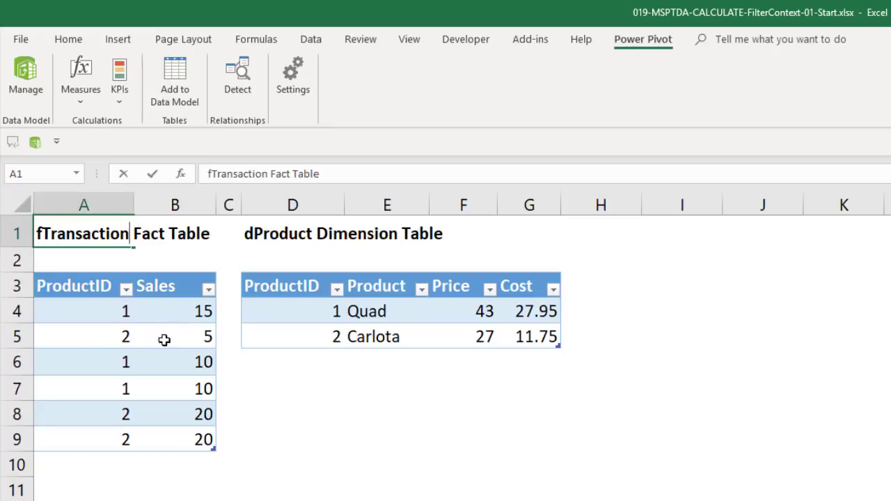
{"action": "type", "text": "s"}
{"action": "left_click", "coordinate": [293, 464]}
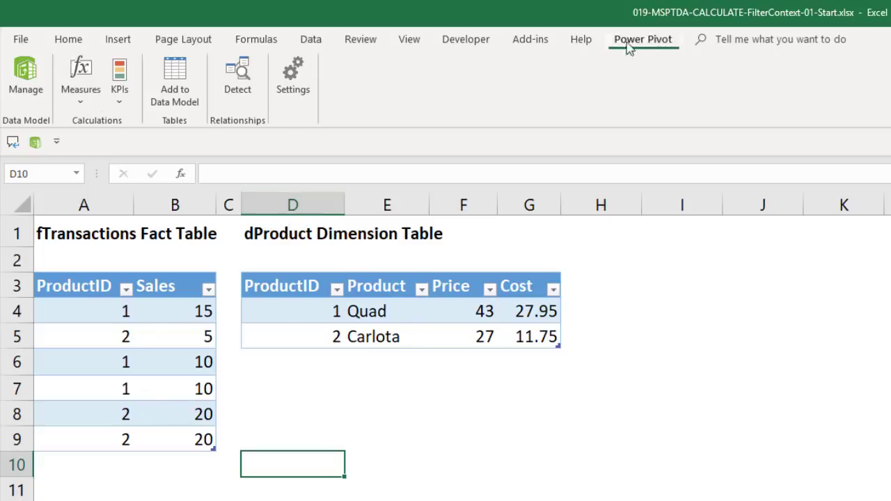
Switch to the Power Pivot data model and examine the fTransactions–dProduct relationship and the Total Sales measure's formula.
{"action": "left_click", "coordinate": [31, 87]}
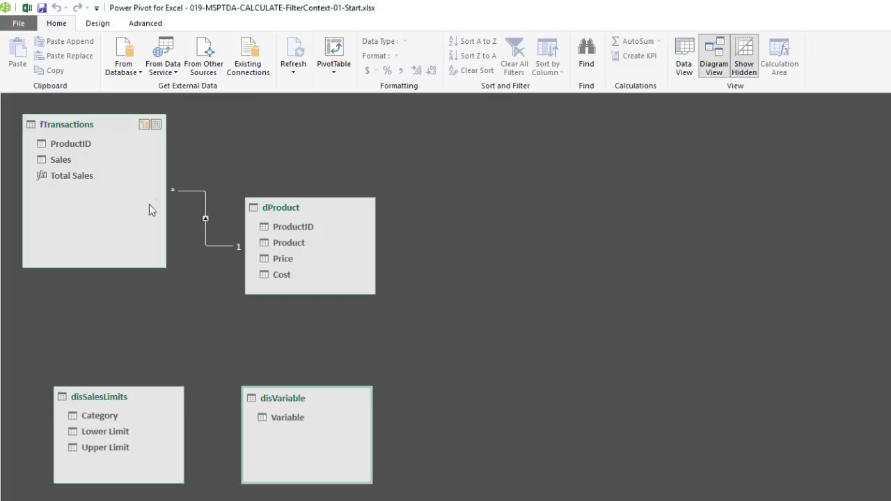
{"action": "left_click", "coordinate": [173, 190]}
{"action": "left_click", "coordinate": [683, 63]}
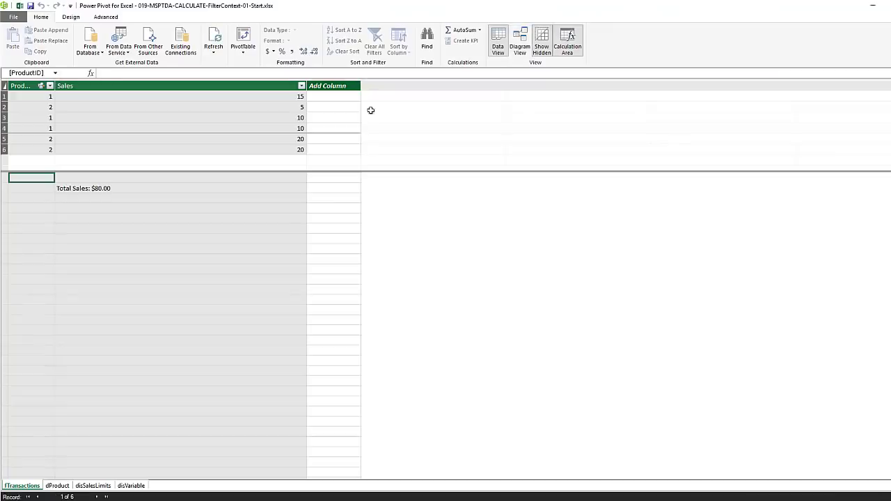
{"action": "left_click", "coordinate": [99, 190]}
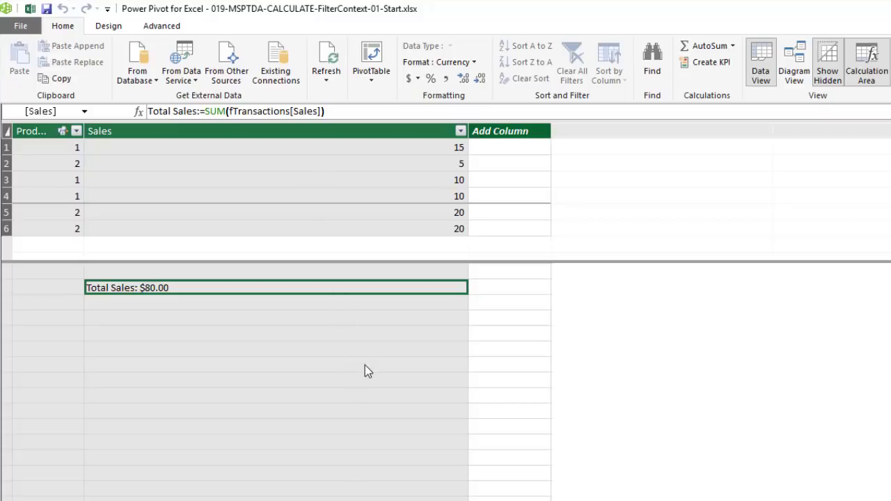
Switch back to the Excel worksheet and insert a PivotTable based on the workbook's Data Model at cell I3.
{"action": "key", "text": "alt+Tab"}
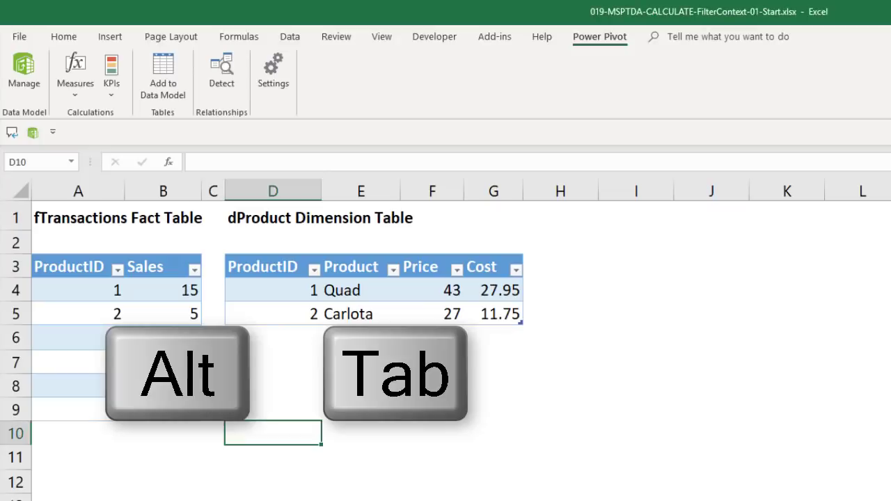
{"action": "left_click", "coordinate": [638, 265]}
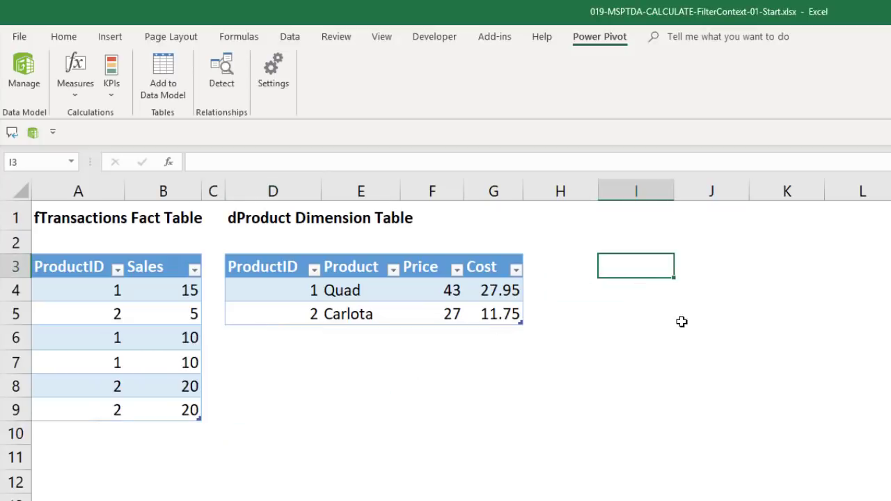
{"action": "left_click", "coordinate": [111, 37]}
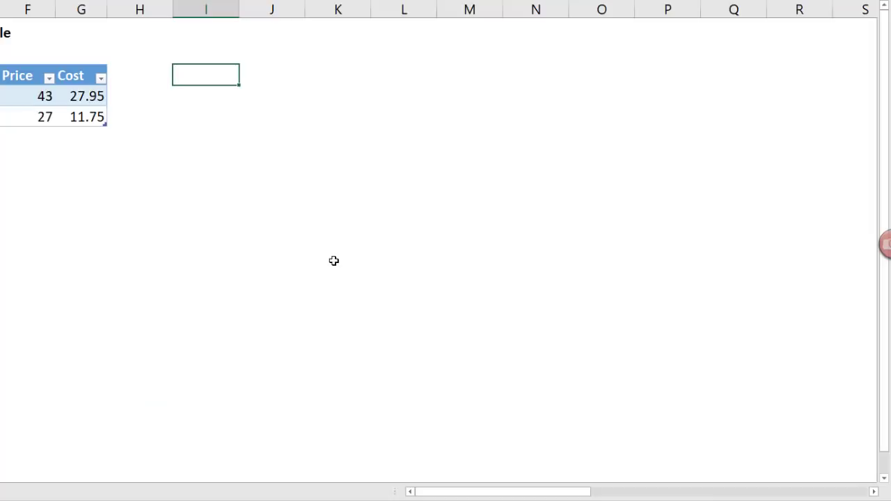
{"action": "key", "text": "alt+n"}
{"action": "key", "text": "v"}
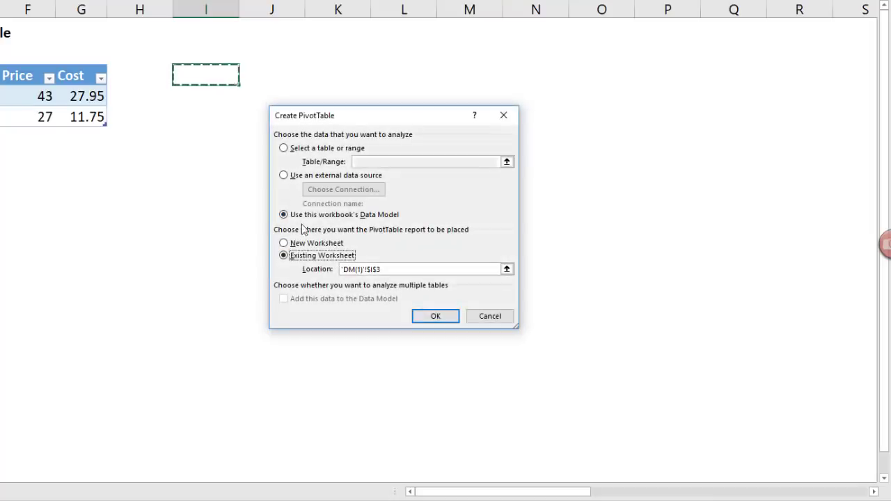
{"action": "left_click", "coordinate": [436, 317]}
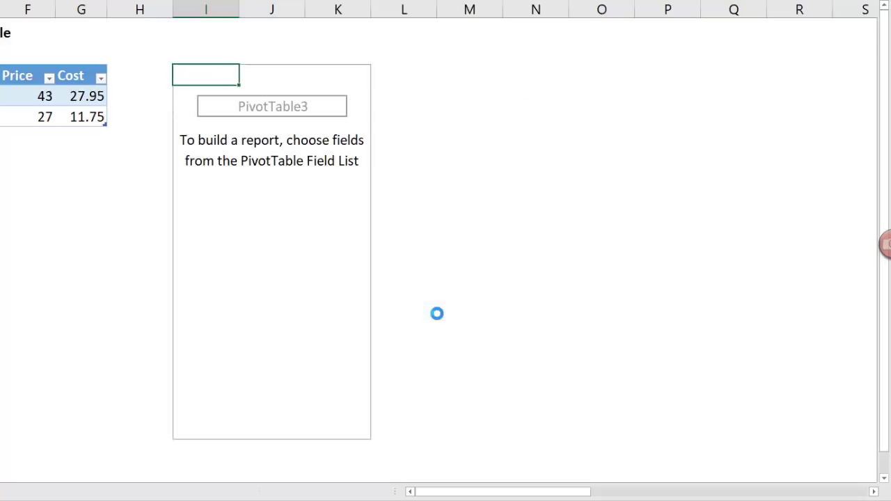
Build the PivotTable with Product from dProduct as rows and the Total Sales measure from fTransactions as values.
{"action": "left_click", "coordinate": [680, 157]}
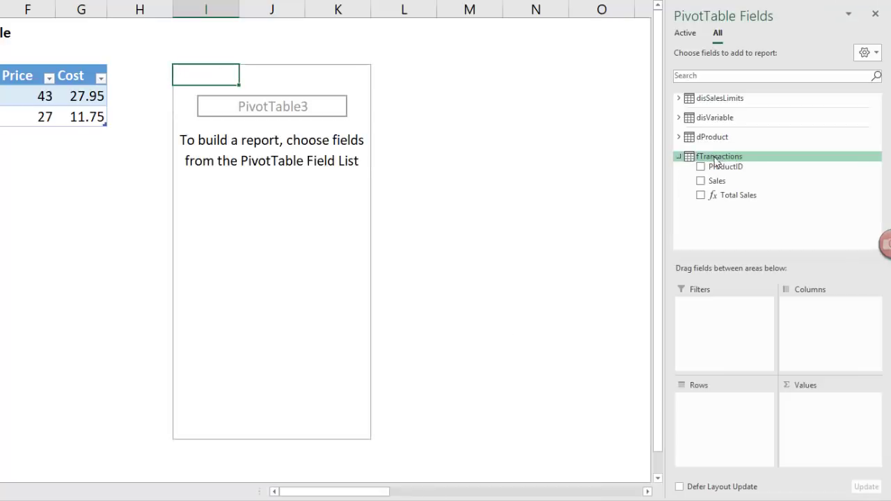
{"action": "left_click", "coordinate": [678, 138]}
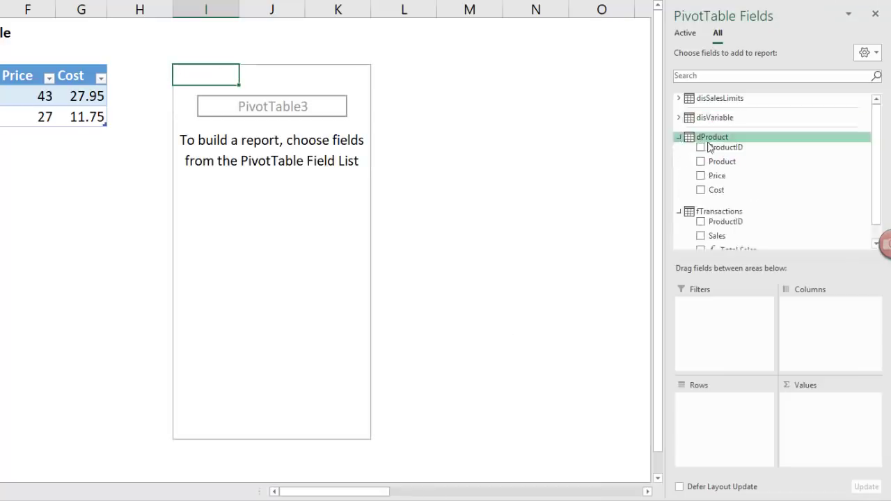
{"action": "left_click_drag", "start_coordinate": [712, 164], "coordinate": [714, 416]}
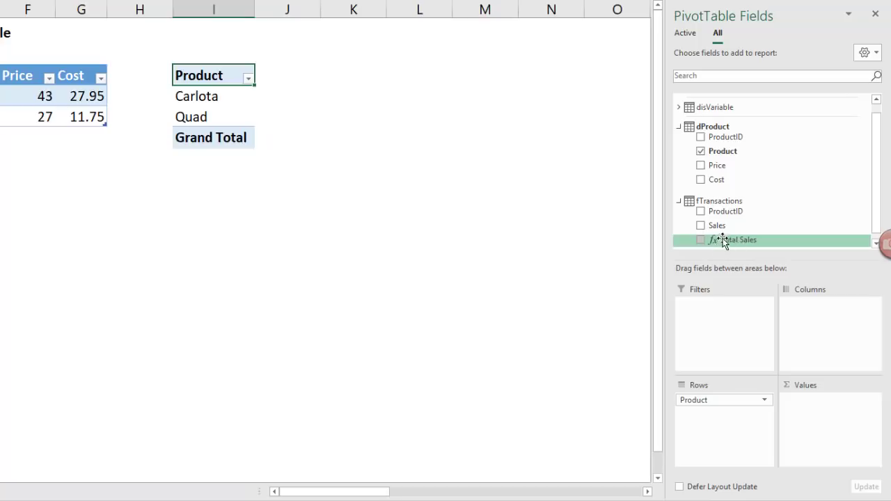
{"action": "left_click_drag", "start_coordinate": [731, 238], "coordinate": [813, 420]}
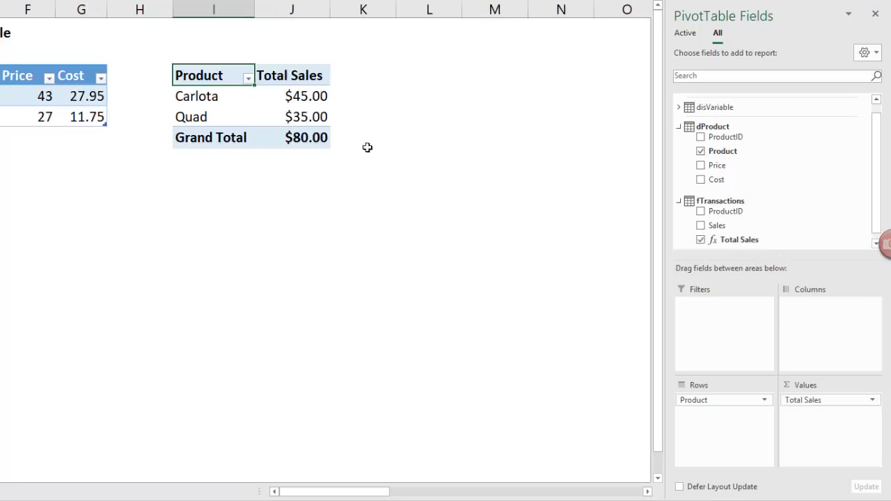
Examine the Quad row of the PivotTable against the fact table rows with ProductID 1.
{"action": "left_click", "coordinate": [217, 117]}
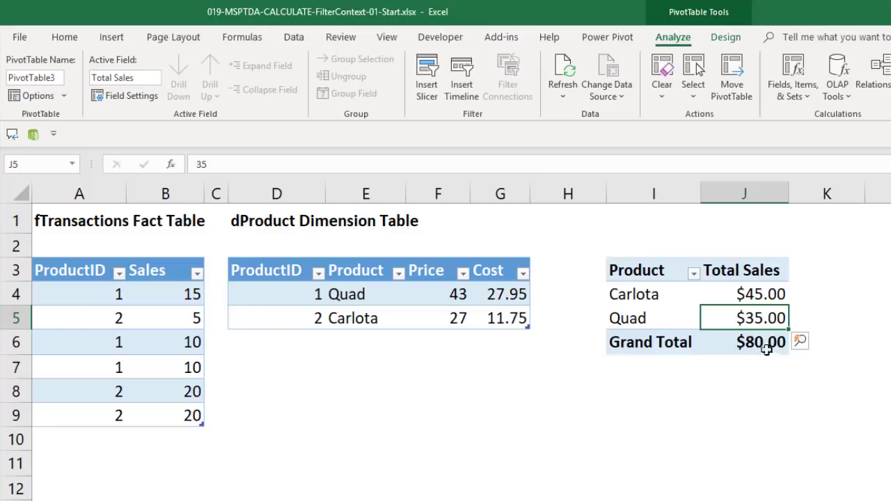
{"action": "left_click_drag", "start_coordinate": [88, 295], "coordinate": [163, 296]}
{"action": "left_click_drag", "start_coordinate": [94, 342], "coordinate": [187, 367], "text": "ctrl"}
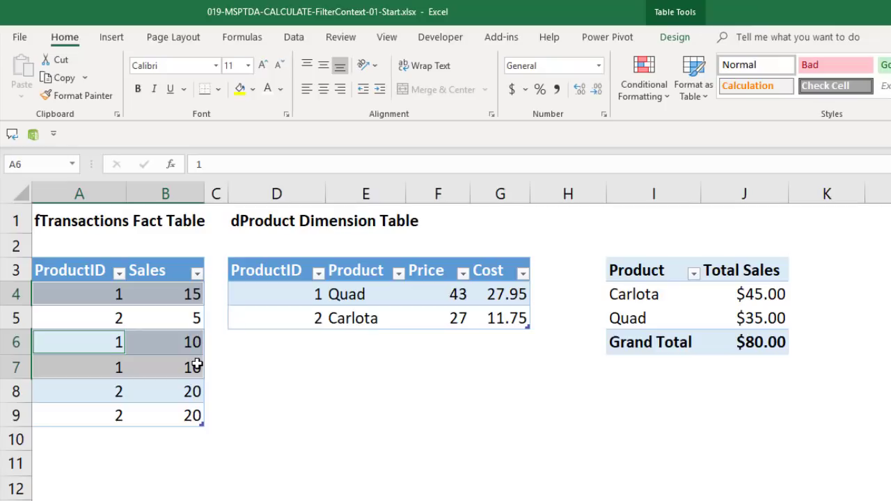
{"action": "mouse_move", "coordinate": [761, 320]}
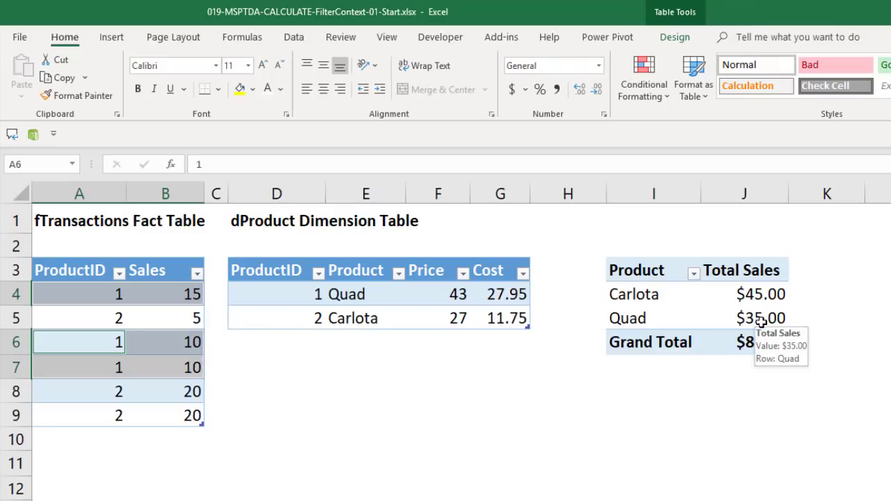
{"action": "left_click", "coordinate": [630, 318]}
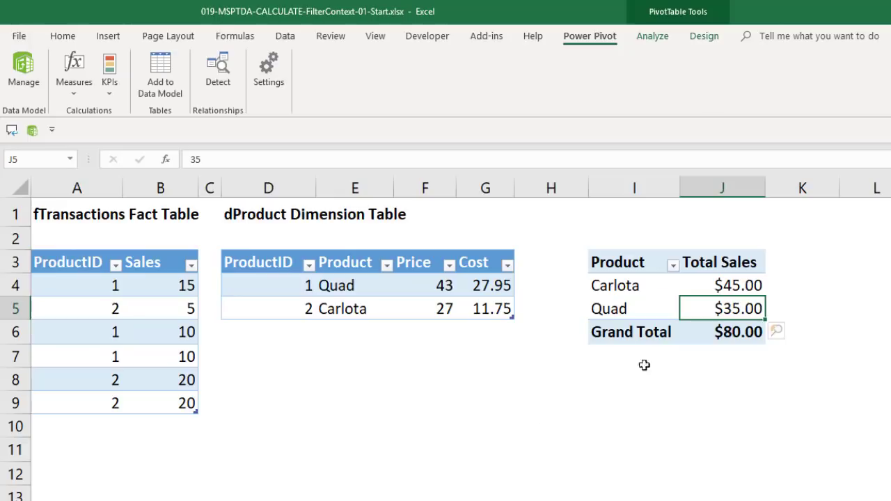
{"action": "left_click", "coordinate": [609, 309]}
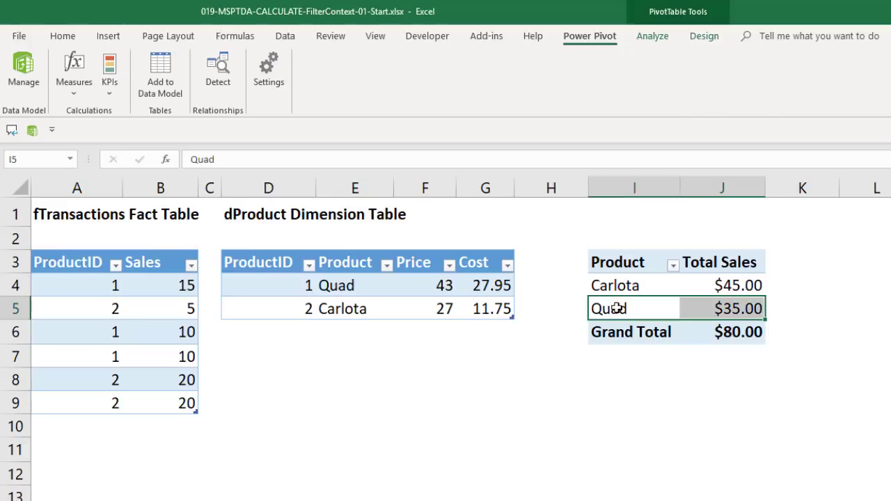
{"action": "left_click", "coordinate": [610, 309]}
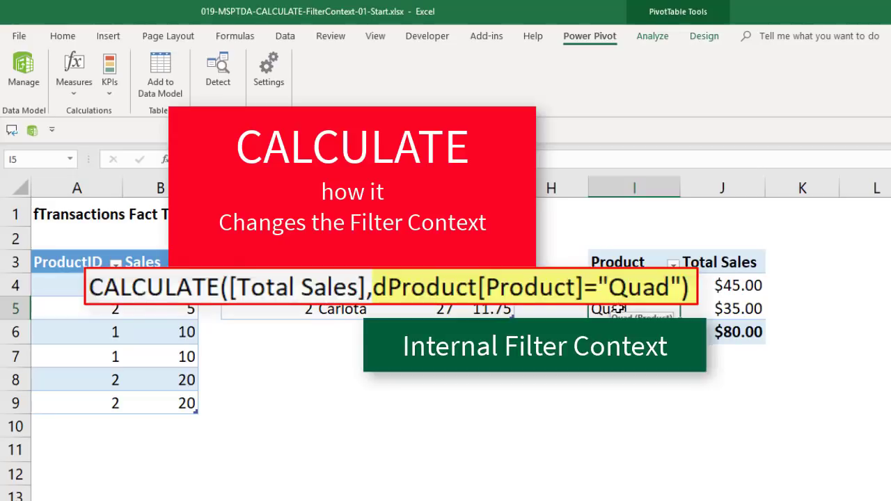
Switch to Power Pivot and start a measure named Quad Total Sales with the CALCULATE function, directly below the Total Sales measure.
{"action": "left_click", "coordinate": [26, 67]}
{"action": "left_click", "coordinate": [171, 298]}
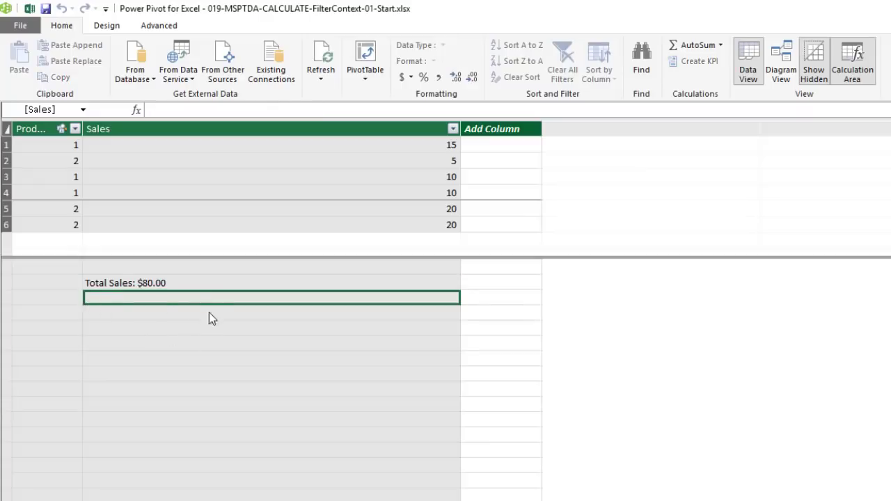
{"action": "left_click", "coordinate": [199, 110]}
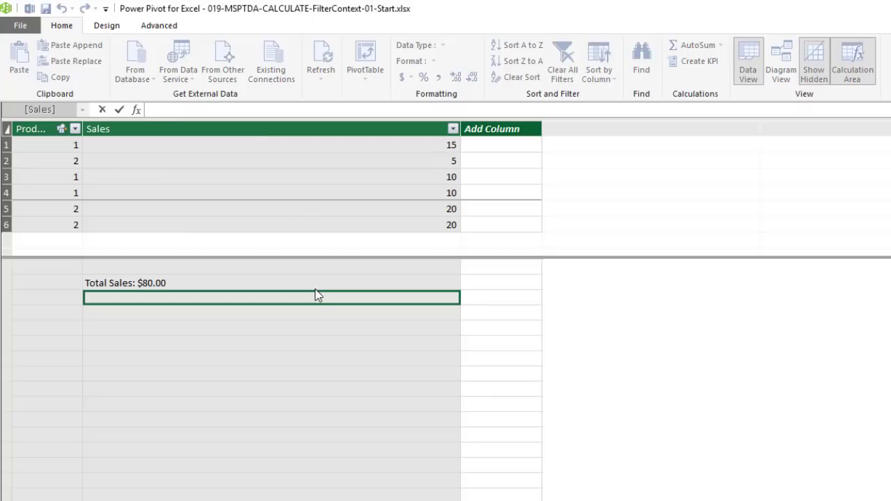
{"action": "type", "text": "Quad Total Sales:="}
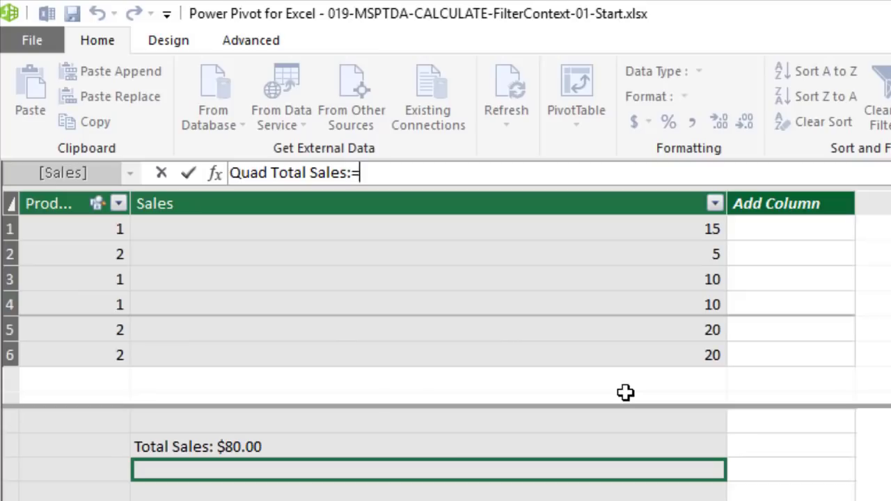
{"action": "type", "text": "c"}
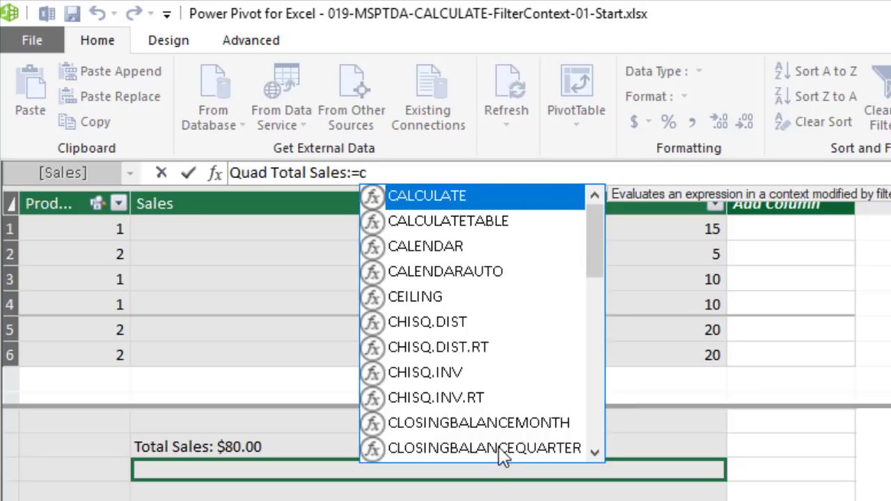
{"action": "key", "text": "Tab"}
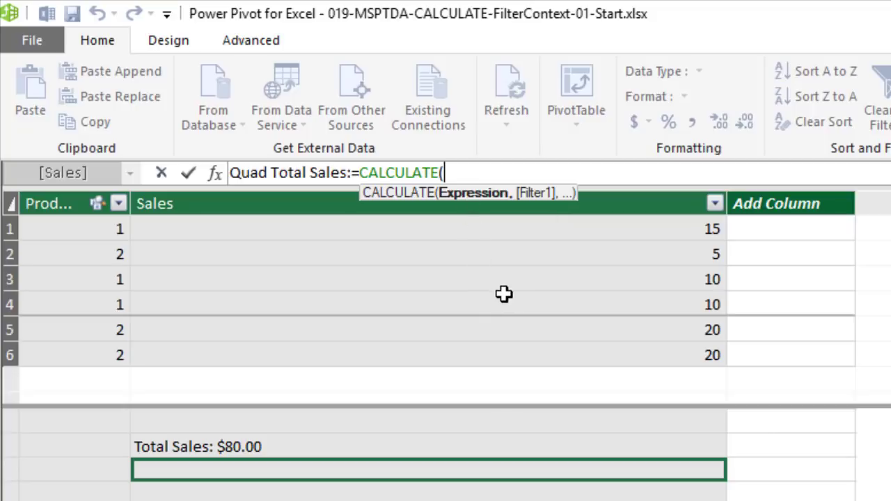
{"action": "key", "text": "BackSpace"}
{"action": "type", "text": "t"}
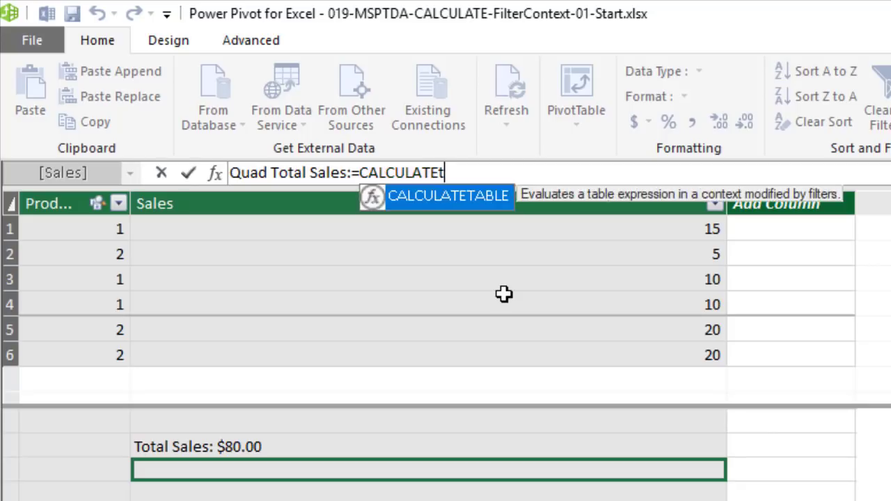
{"action": "key", "text": "Tab"}
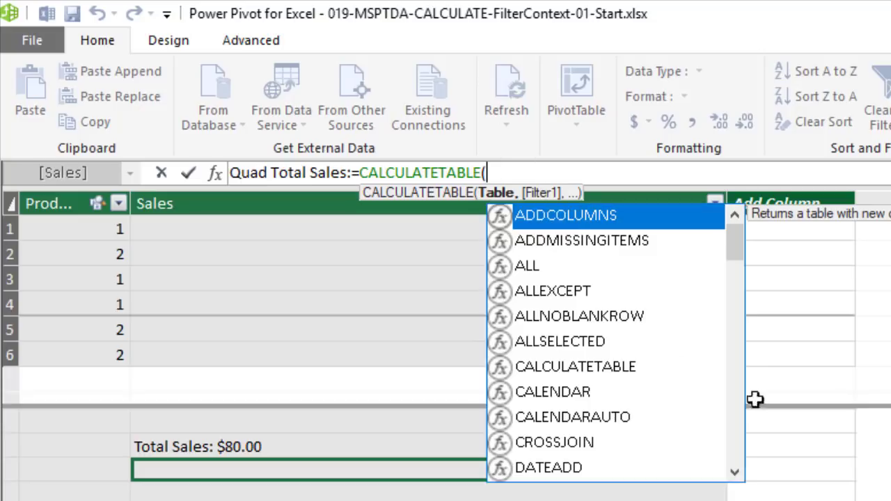
{"action": "key", "text": "BackSpace"}
{"action": "key", "text": "BackSpace"}
{"action": "key", "text": "BackSpace"}
{"action": "key", "text": "BackSpace"}
{"action": "key", "text": "BackSpace"}
{"action": "key", "text": "BackSpace"}
{"action": "type", "text": "("}
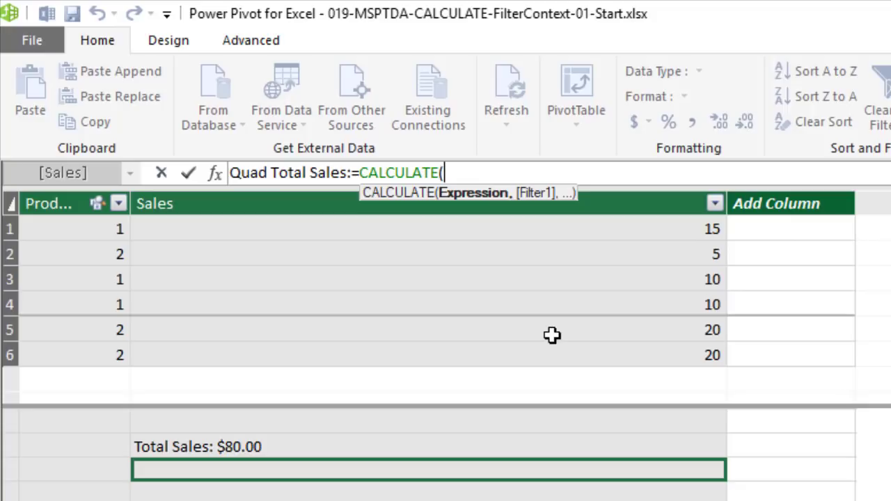
Enter the [Total Sales] measure as the expression argument of CALCULATE and continue to the first filter argument.
{"action": "type", "text": "["}
{"action": "key", "text": "Tab"}
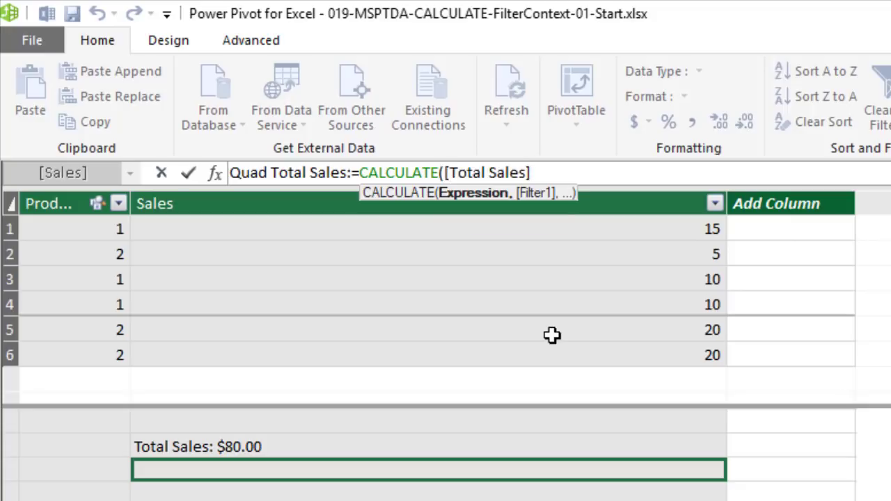
{"action": "type", "text": ","}
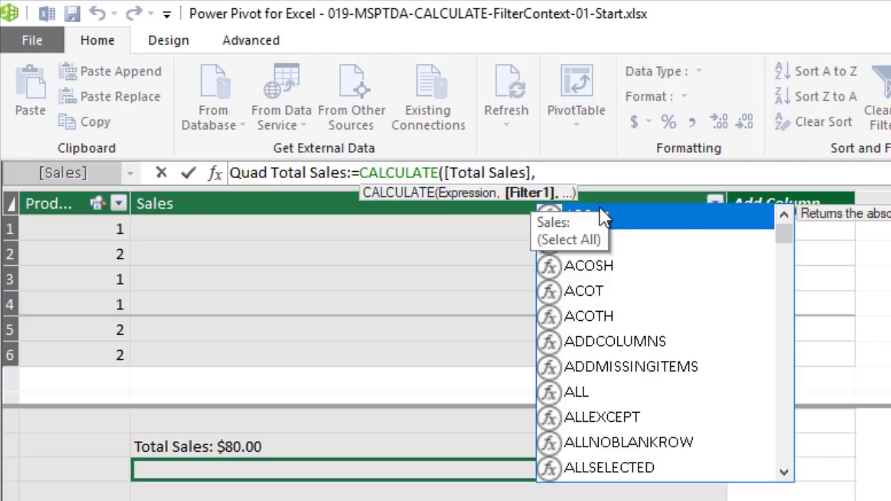
{"action": "type", "text": ",,"}
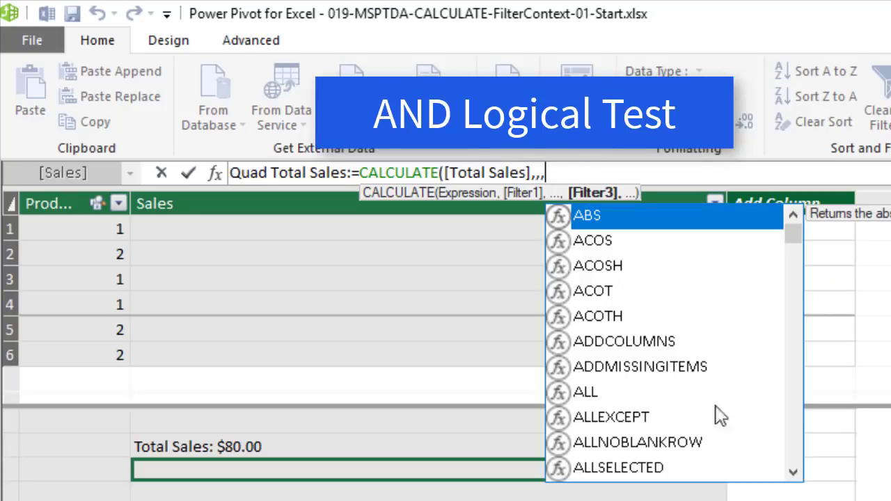
{"action": "key", "text": "BackSpace"}
{"action": "key", "text": "BackSpace"}
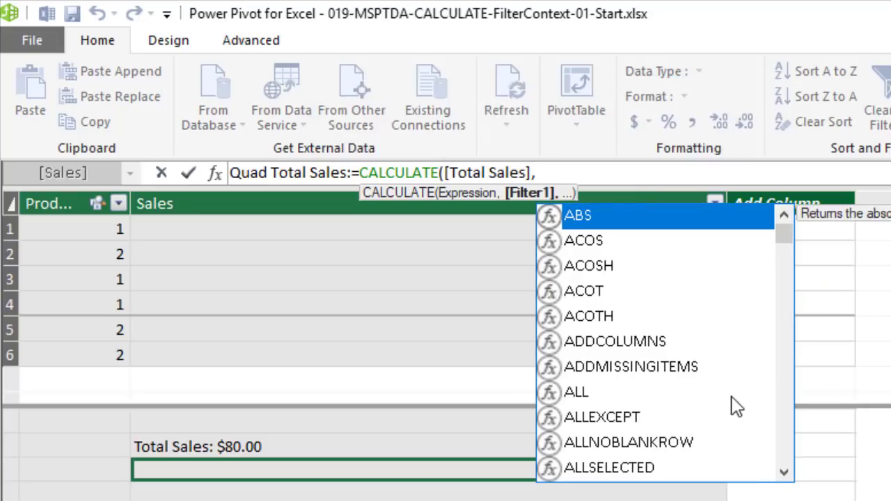
Complete the Quad Total Sales measure with the filter dProduct[Product]="Quad" and format it as $ English (United States) currency.
{"action": "type", "text": "dp"}
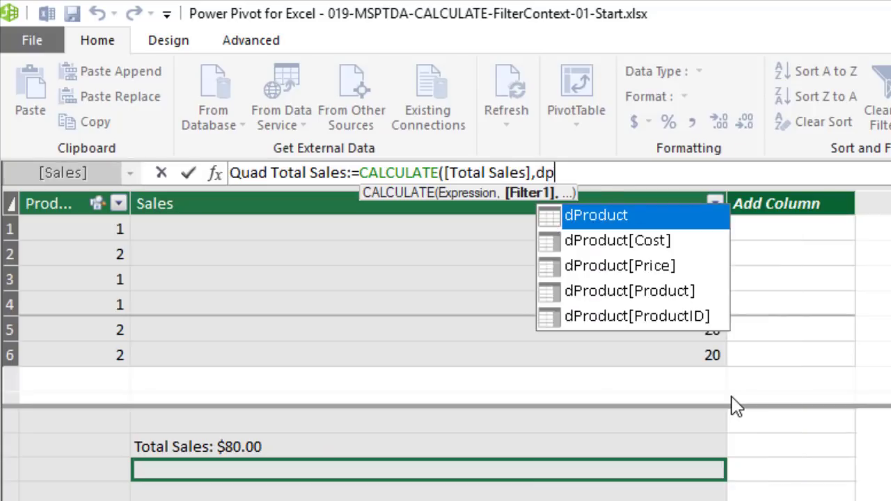
{"action": "key", "text": "Down"}
{"action": "key", "text": "Down"}
{"action": "key", "text": "Down"}
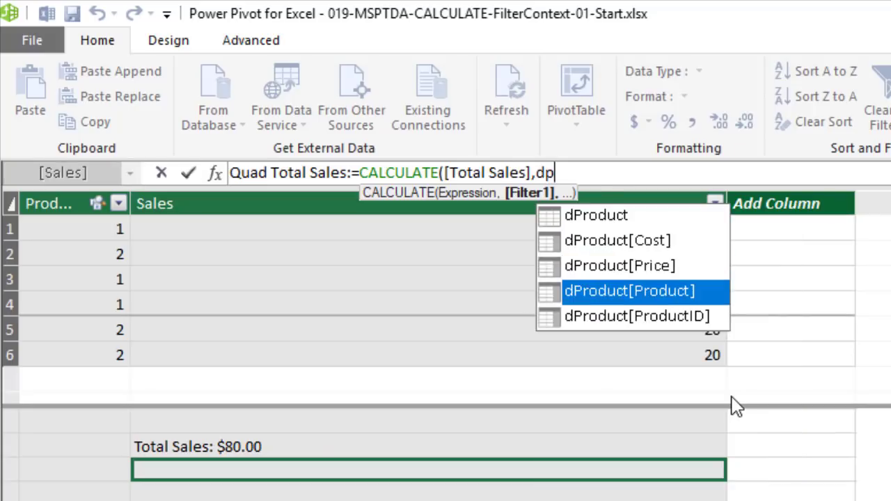
{"action": "key", "text": "Tab"}
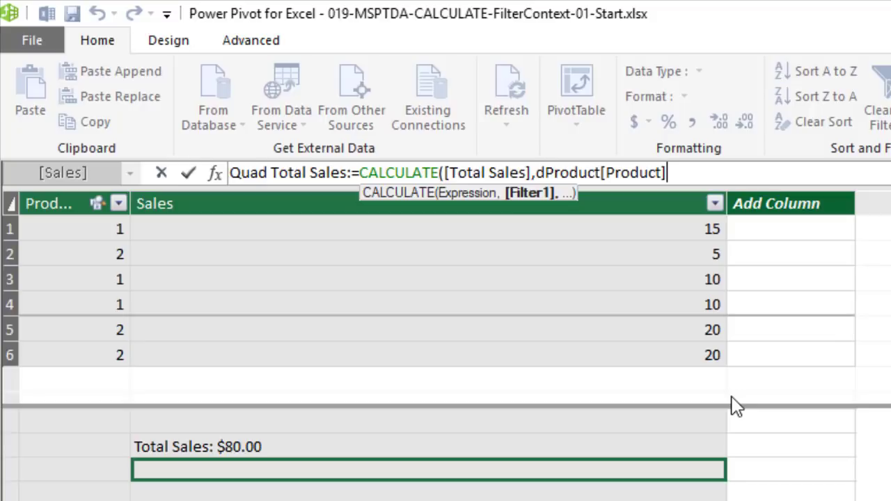
{"action": "type", "text": "=\"Quad\""}
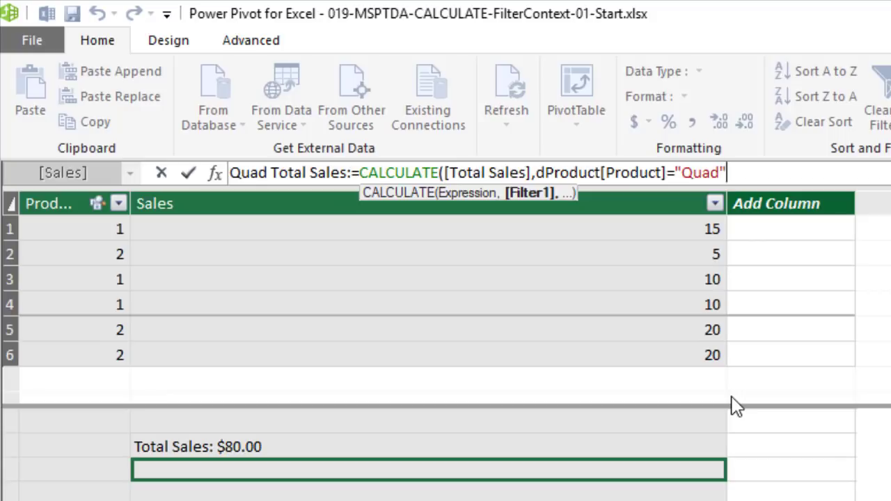
{"action": "type", "text": ")"}
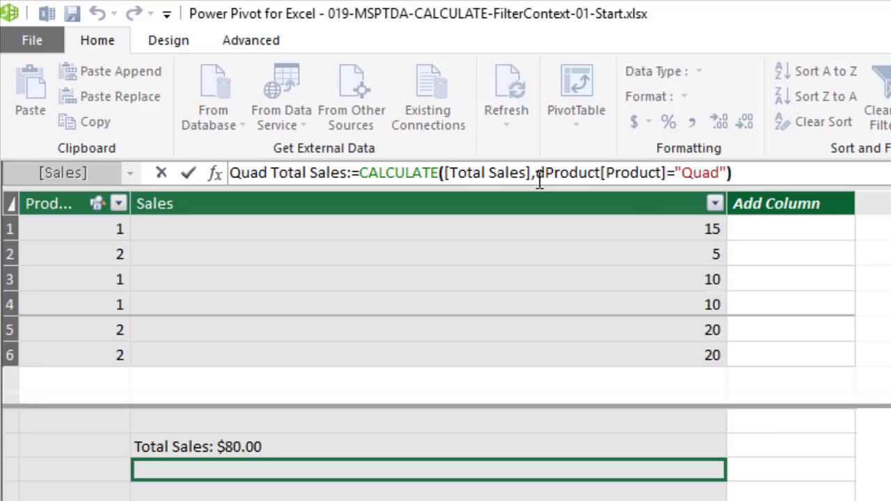
{"action": "key", "text": "Return"}
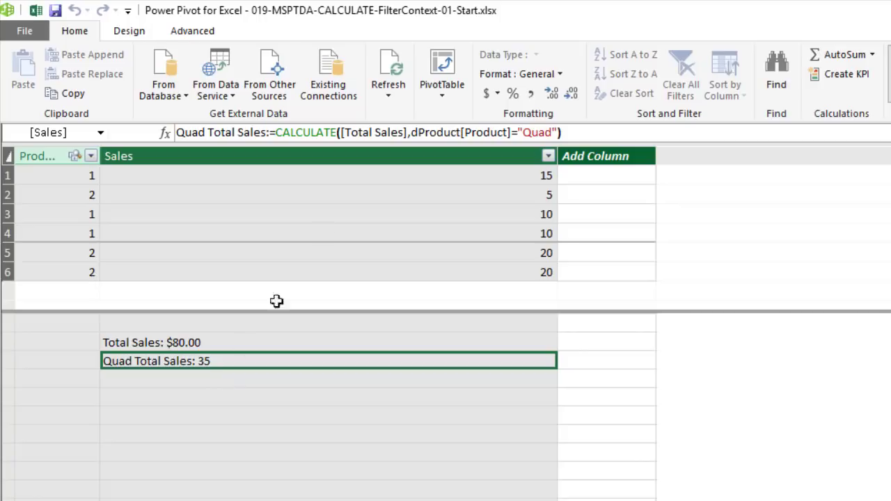
{"action": "left_click", "coordinate": [497, 93]}
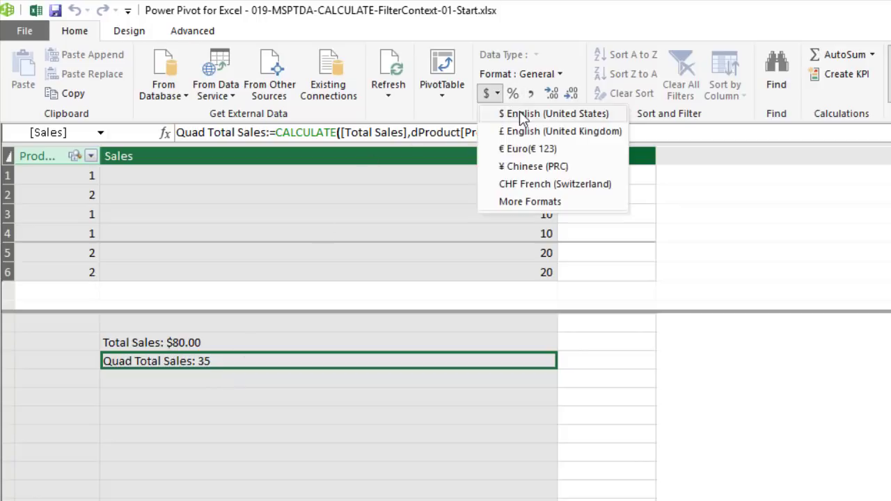
{"action": "left_click", "coordinate": [519, 114]}
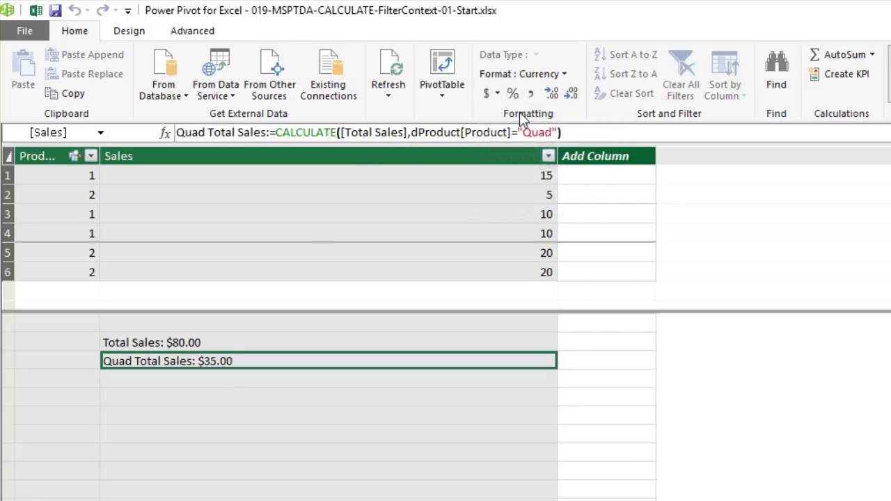
Switch to the Excel worksheet and add the Quad Total Sales measure to the PivotTable values below Total Sales.
{"action": "left_click", "coordinate": [551, 497]}
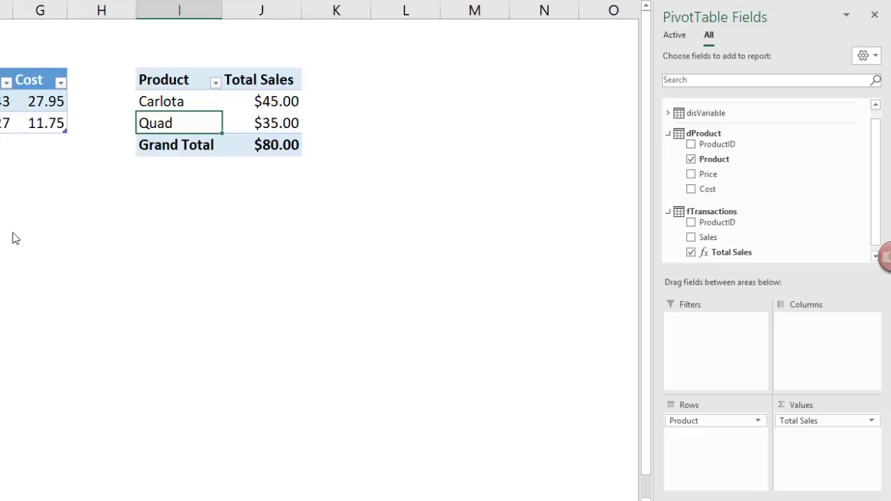
{"action": "scroll", "coordinate": [758, 240], "scroll_direction": "down", "scroll_amount": 1}
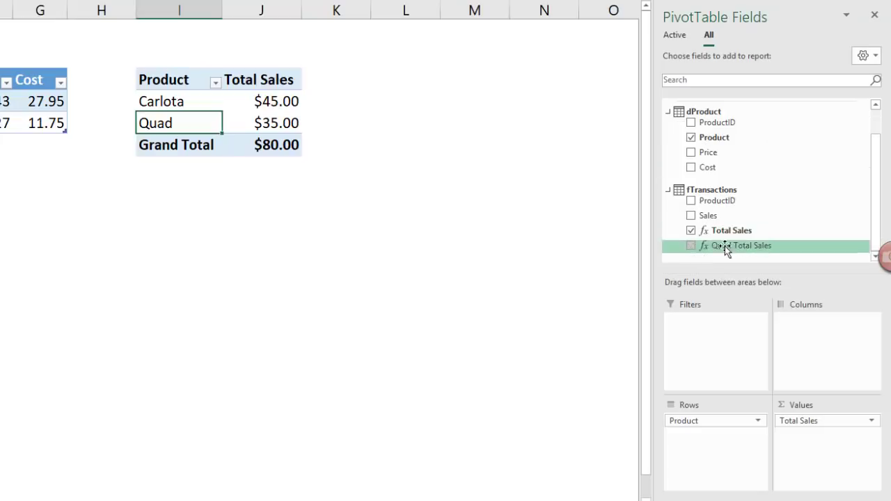
{"action": "left_click_drag", "start_coordinate": [721, 247], "coordinate": [816, 469]}
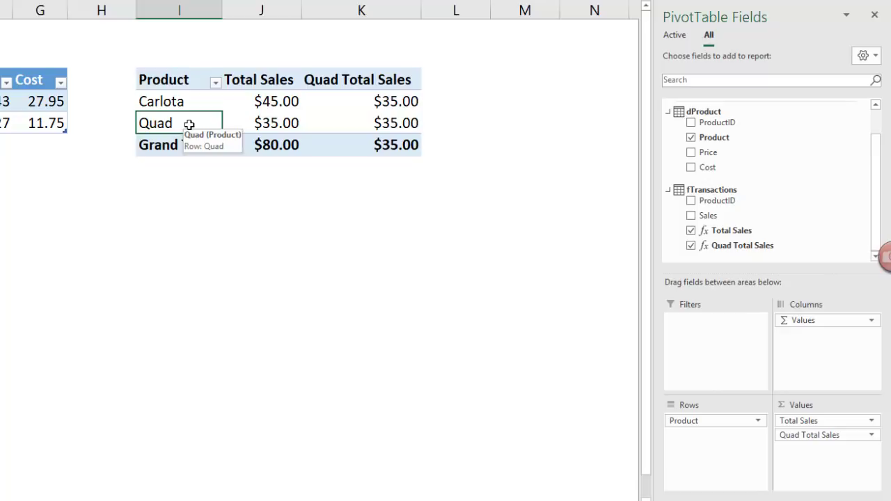
{"action": "left_click", "coordinate": [381, 106]}
{"action": "left_click", "coordinate": [385, 123]}
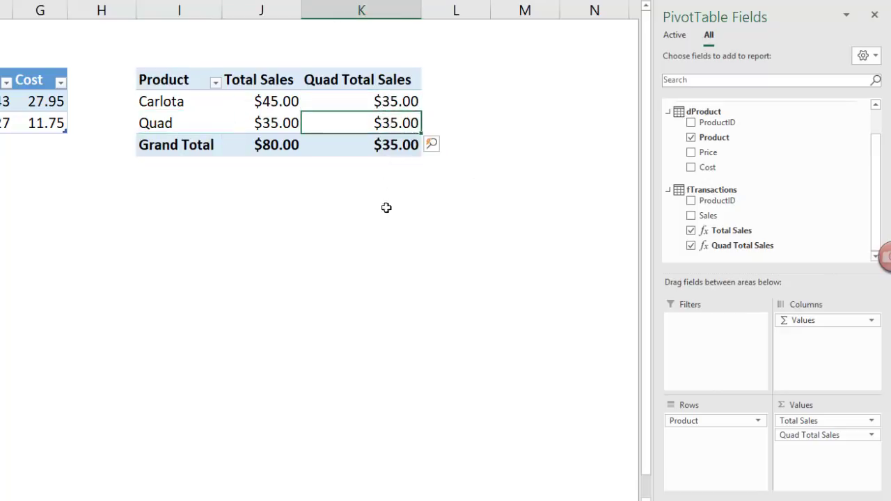
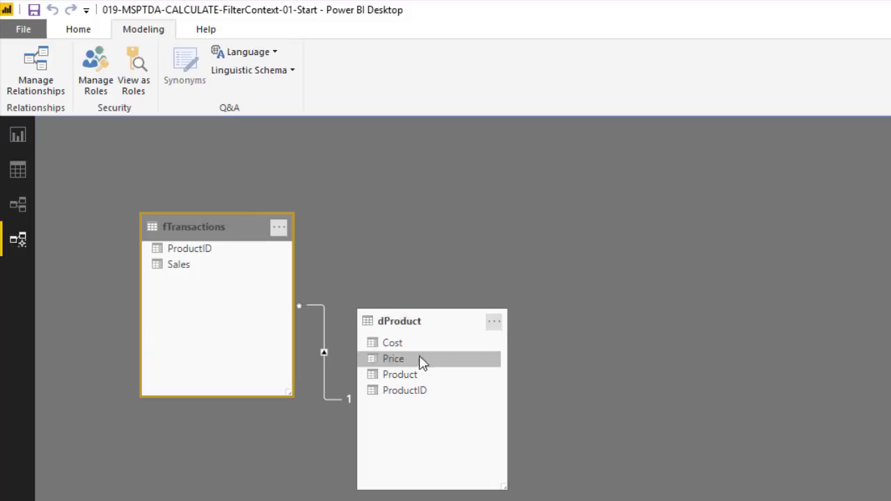
Switch to Power BI Desktop and start a calculated table named Quad Transactions with CALCULATETABLE, using fTransactions as its table argument.
{"action": "left_click", "coordinate": [19, 170]}
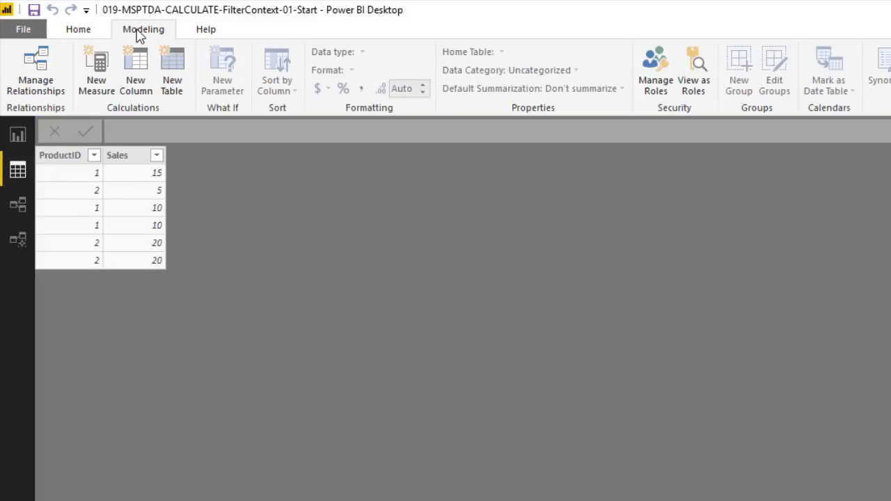
{"action": "left_click", "coordinate": [173, 78]}
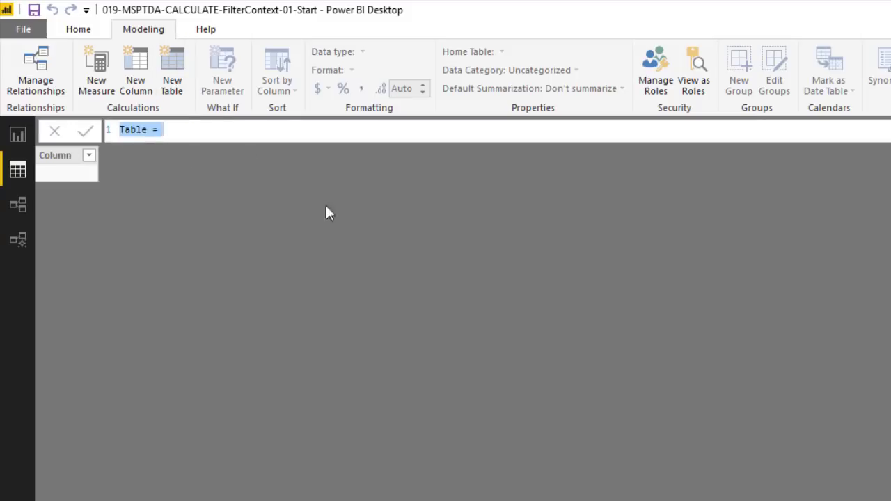
{"action": "type", "text": "Quad Transactions = "}
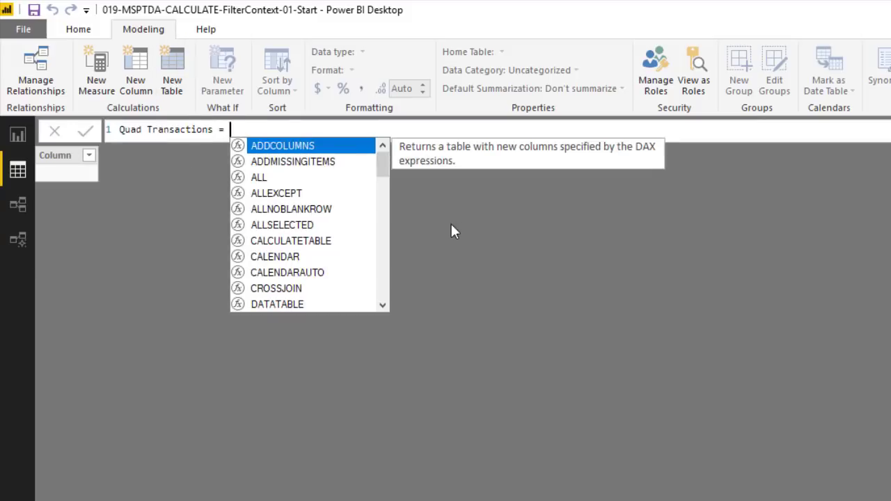
{"action": "type", "text": "c"}
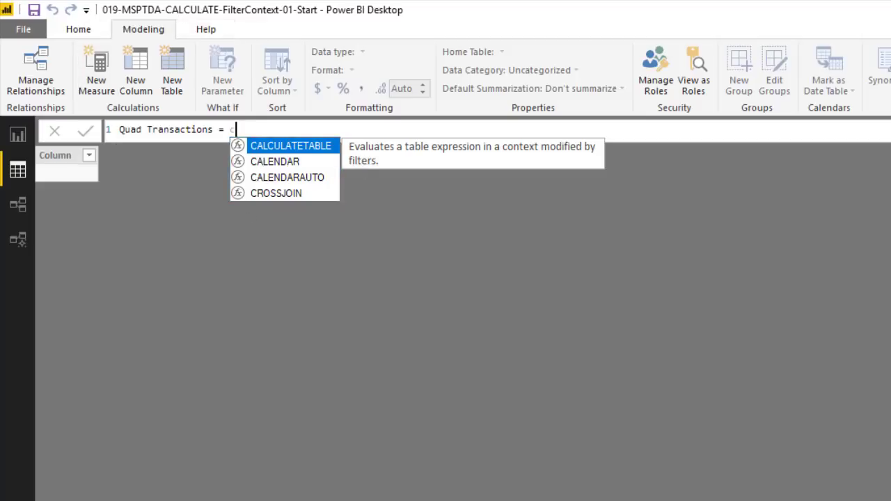
{"action": "key", "text": "Tab"}
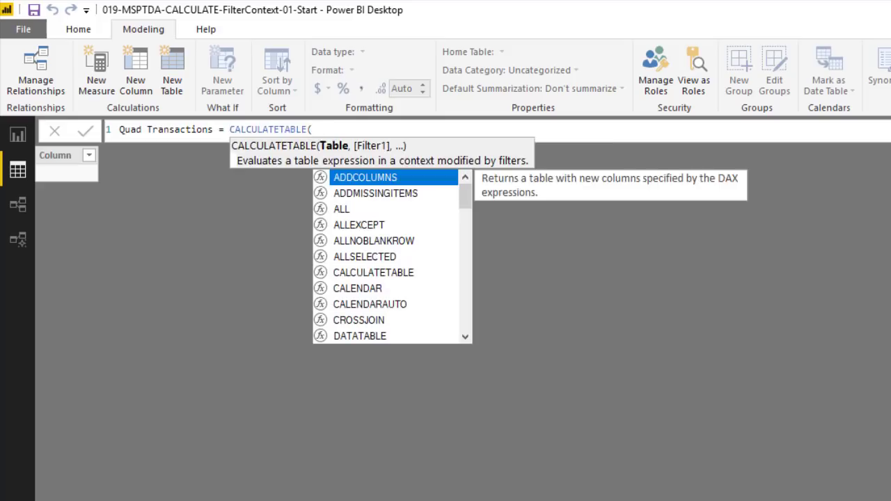
{"action": "type", "text": "ft"}
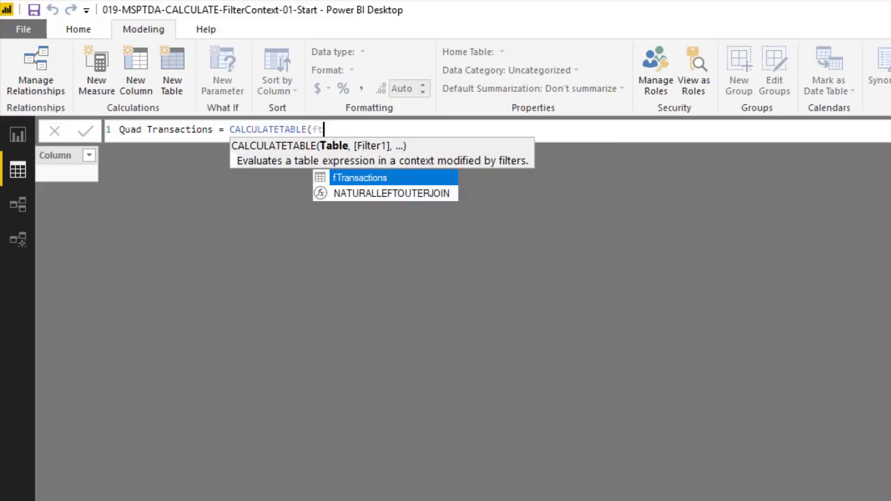
{"action": "key", "text": "Tab"}
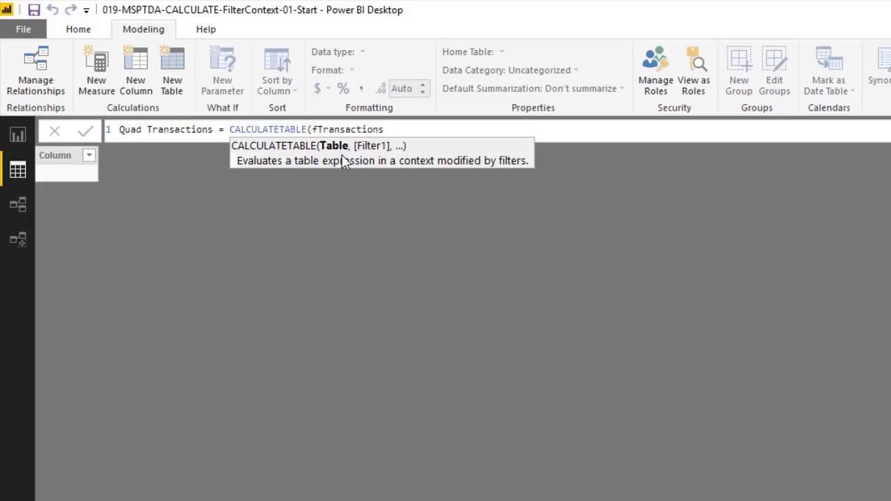
Add the filter dProduct[Product]="Quad" to the CALCULATETABLE formula and create the Quad Transactions table.
{"action": "type", "text": ",dp"}
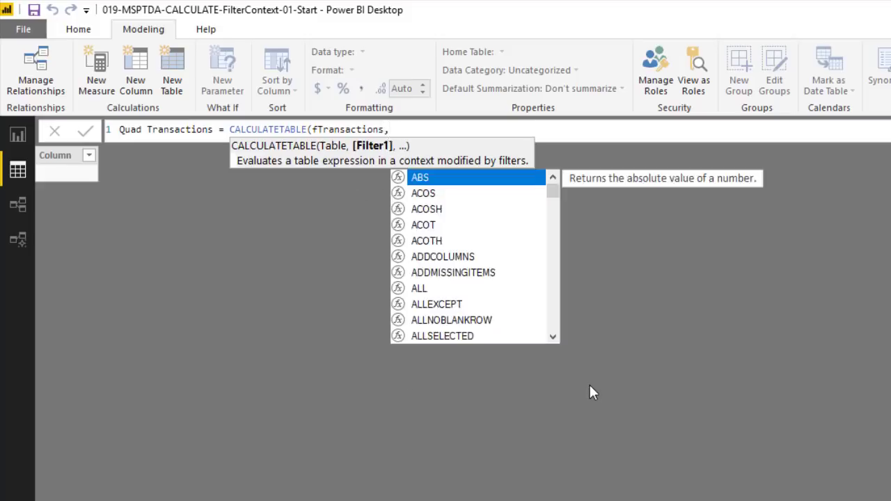
{"action": "key", "text": "Down"}
{"action": "key", "text": "Down"}
{"action": "key", "text": "Down"}
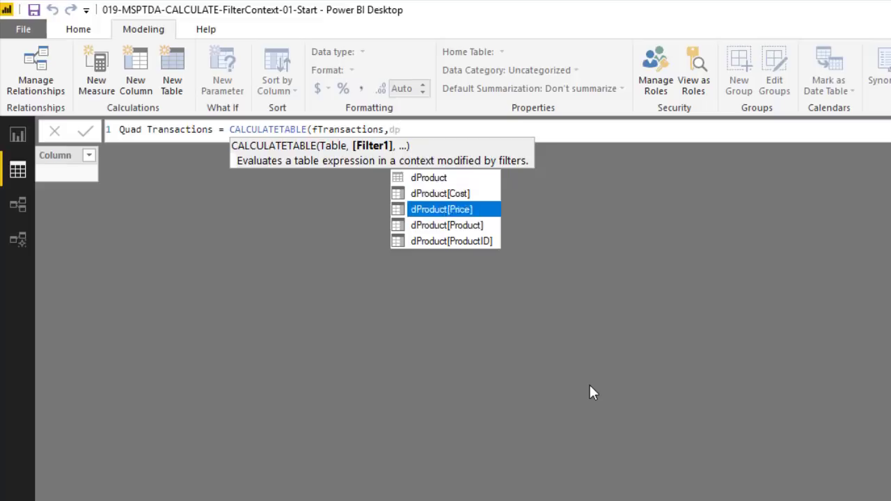
{"action": "key", "text": "Tab"}
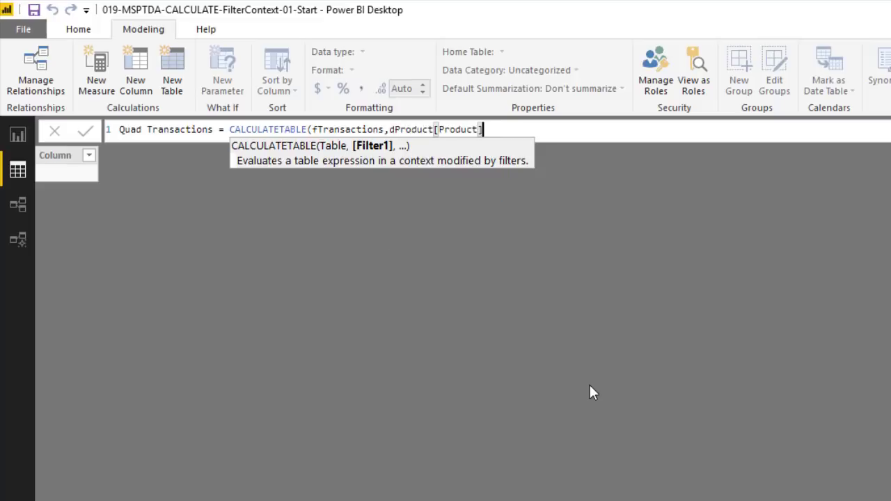
{"action": "type", "text": "=\"Quad"}
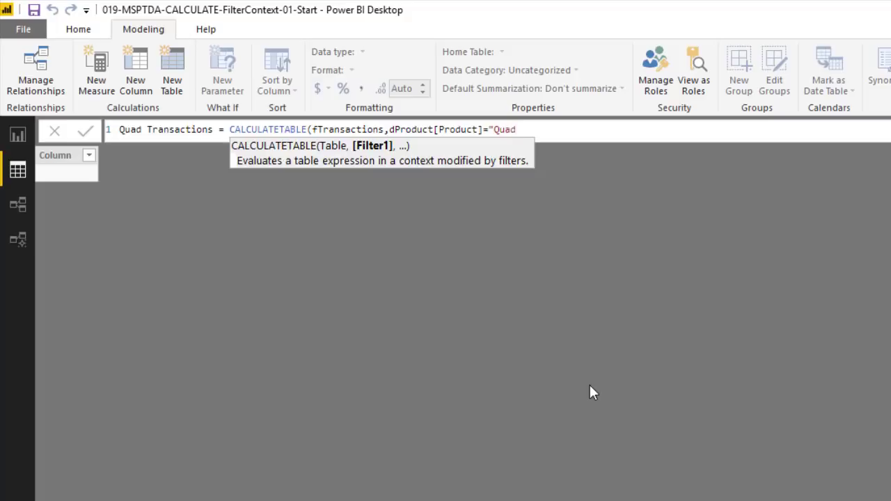
{"action": "type", "text": "\")"}
{"action": "key", "text": "Return"}
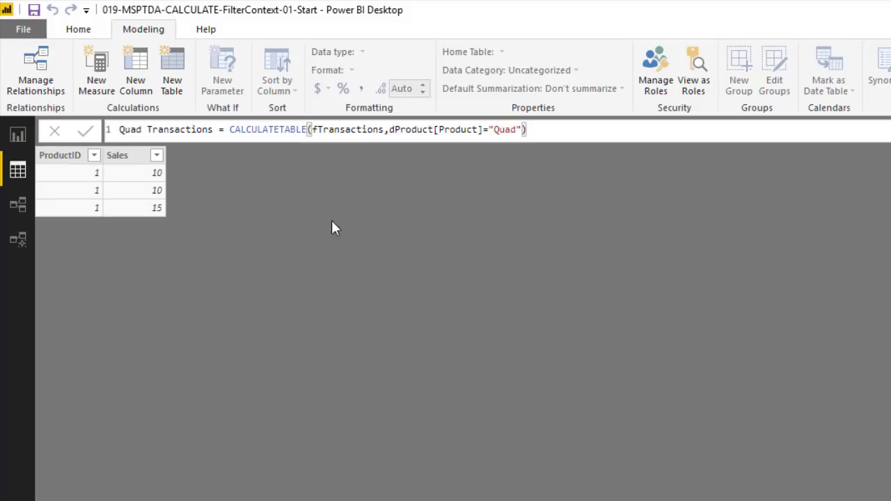
Move the Quad Transactions table below the disSalesLimits table in the model's relationship diagram.
{"action": "left_click", "coordinate": [16, 240]}
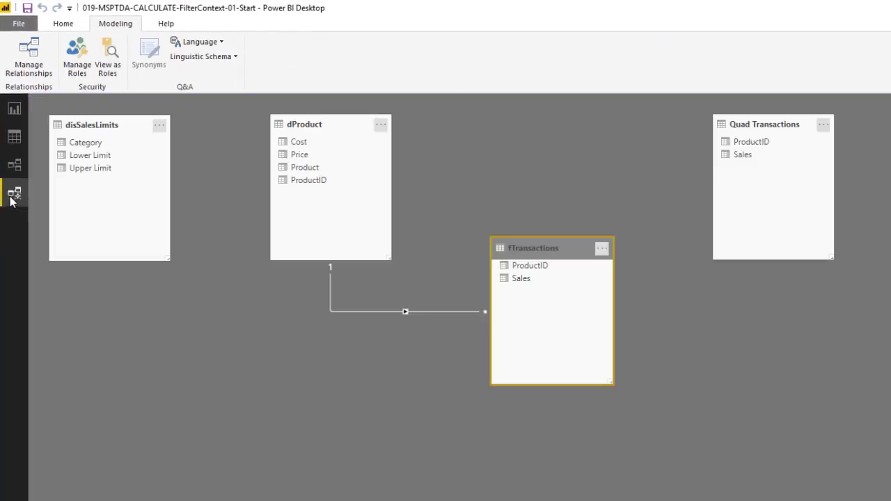
{"action": "left_click_drag", "start_coordinate": [756, 124], "coordinate": [126, 345]}
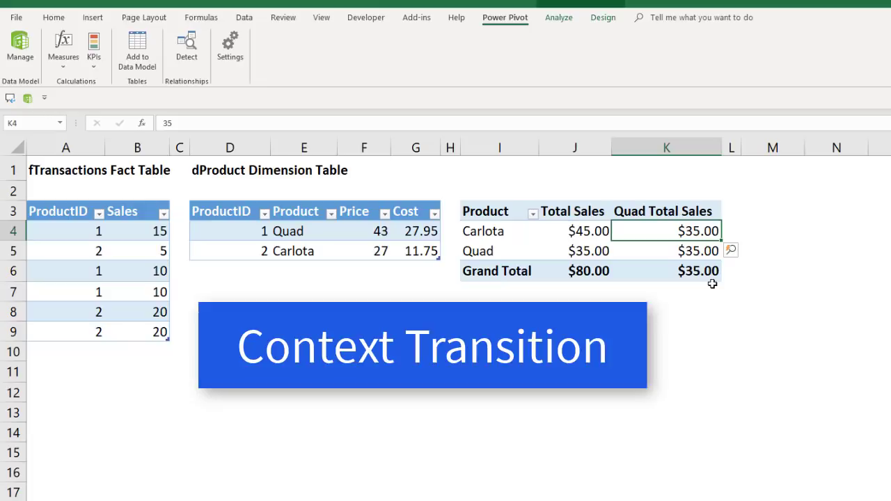
Switch from Excel to Power Pivot and add a column named Product Sale to the dProduct table.
{"action": "left_click", "coordinate": [20, 45]}
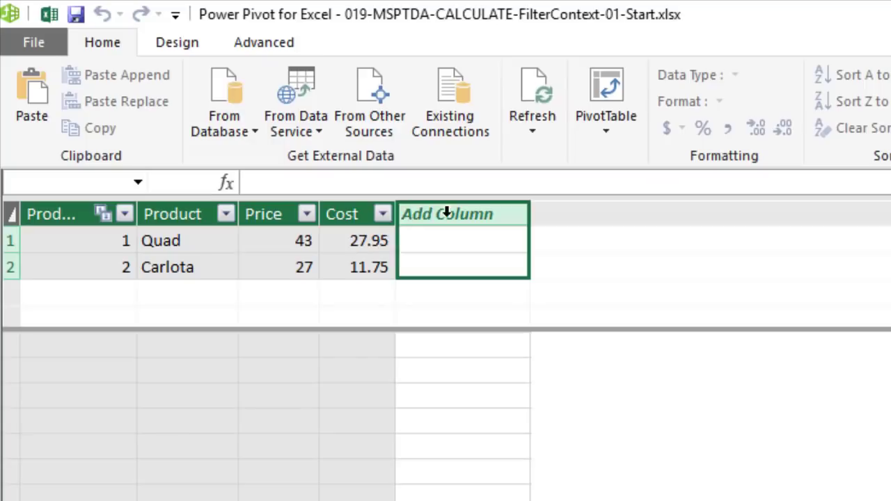
{"action": "double_click", "coordinate": [446, 213]}
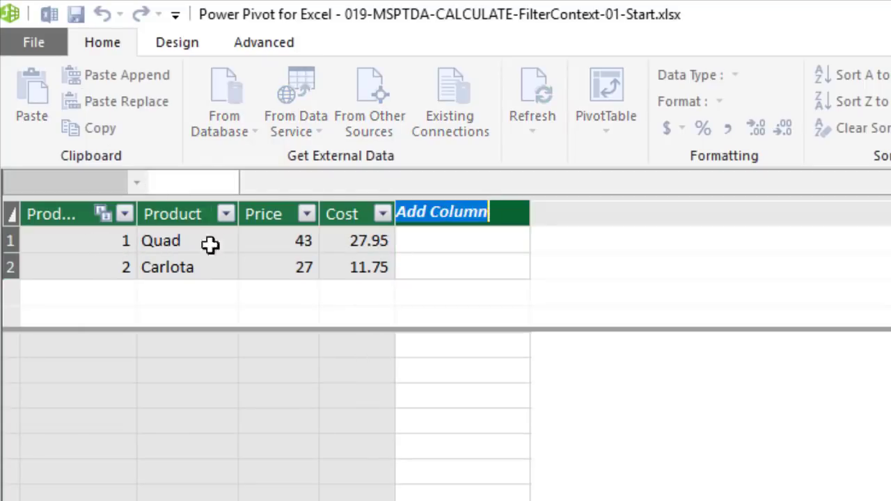
{"action": "type", "text": "Product Sale"}
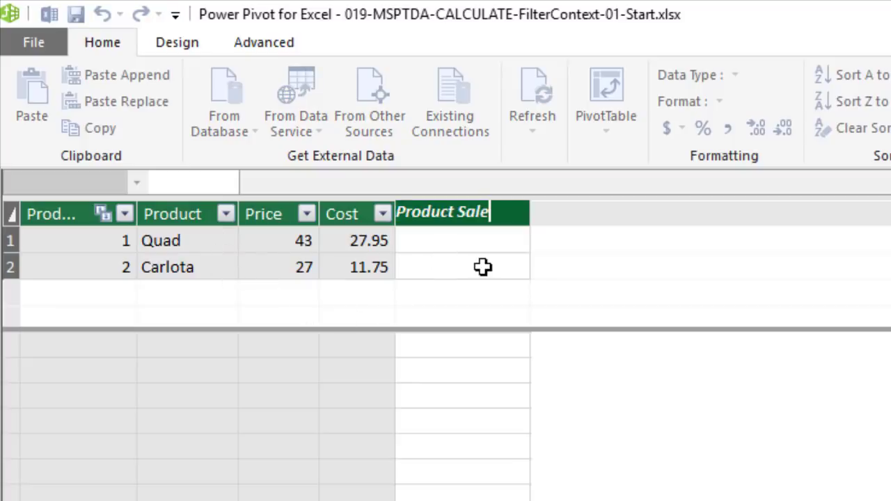
{"action": "key", "text": "Return"}
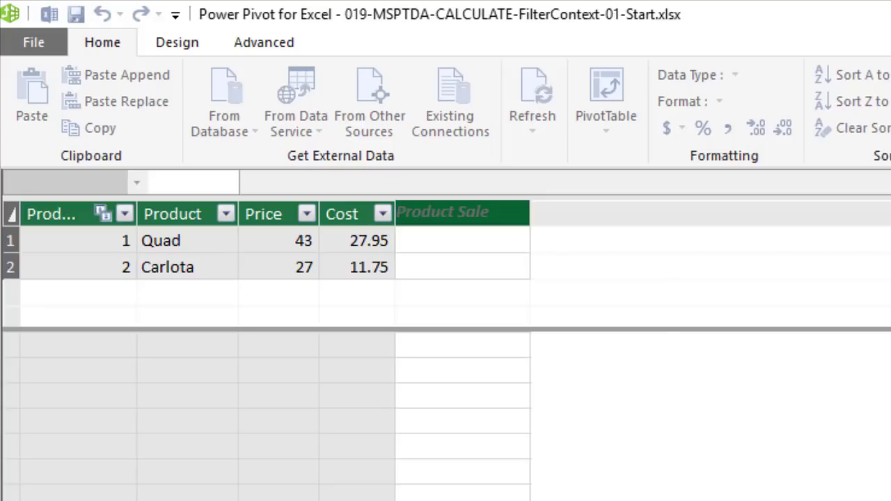
Enter the formula =SUM(fTransactions[Sales]) for the Product Sale column of the dProduct table.
{"action": "type", "text": "=SUM("}
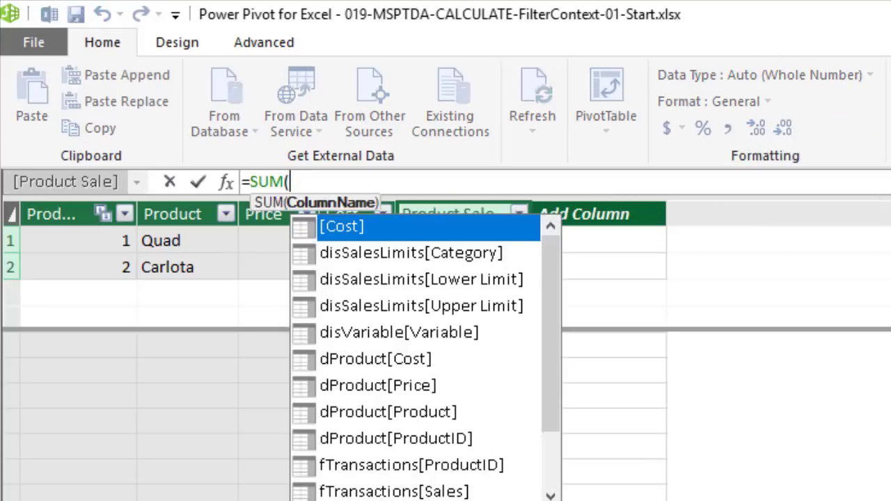
{"action": "type", "text": "ft"}
{"action": "key", "text": "Down"}
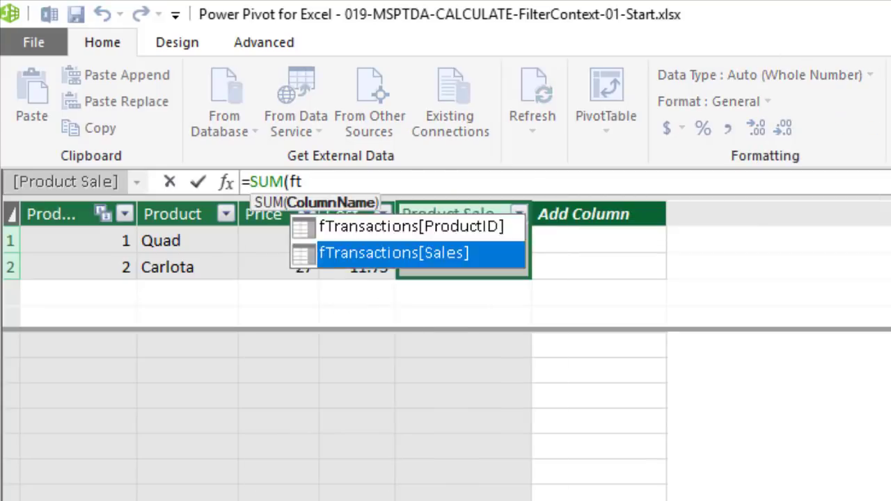
{"action": "key", "text": "Tab"}
{"action": "type", "text": ")"}
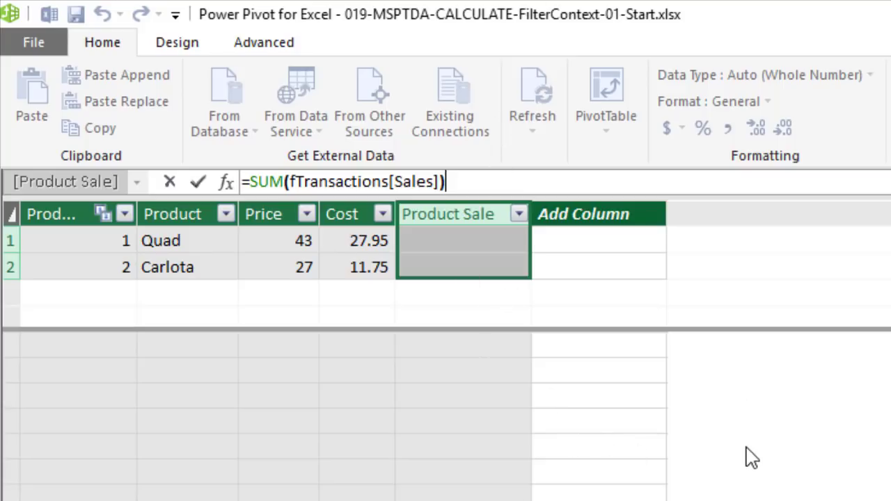
{"action": "key", "text": "Return"}
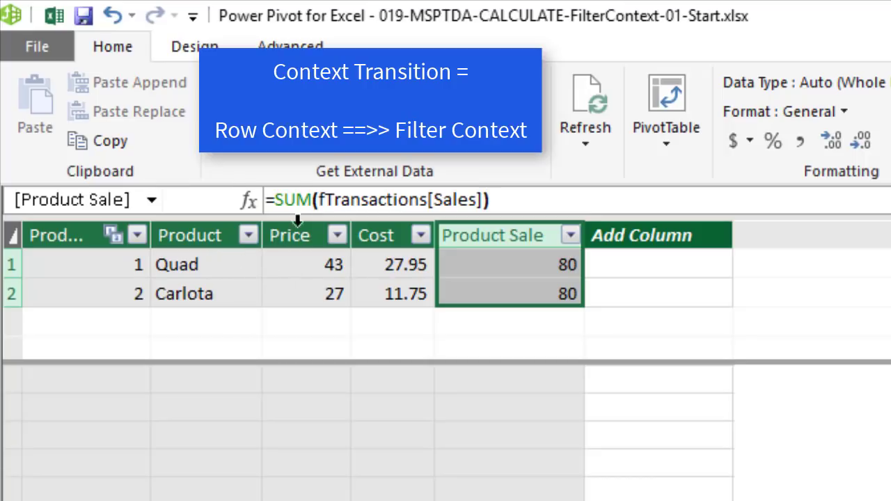
Wrap the Product Sale column's formula in CALCULATE so it reads =CALCULATE(SUM(fTransactions[Sales])).
{"action": "left_click", "coordinate": [277, 201]}
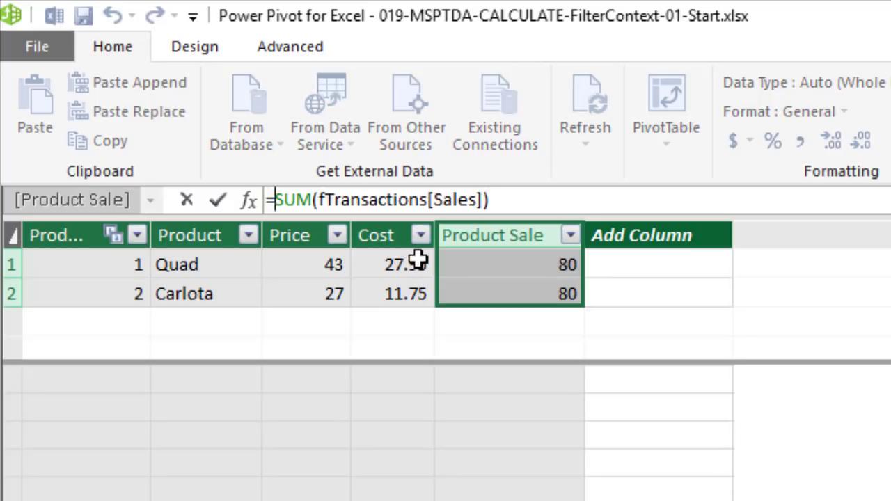
{"action": "type", "text": "c"}
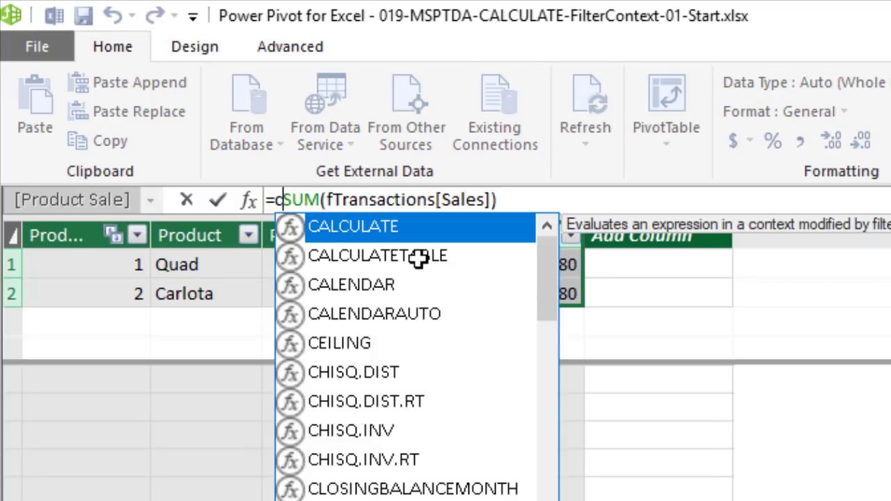
{"action": "key", "text": "Tab"}
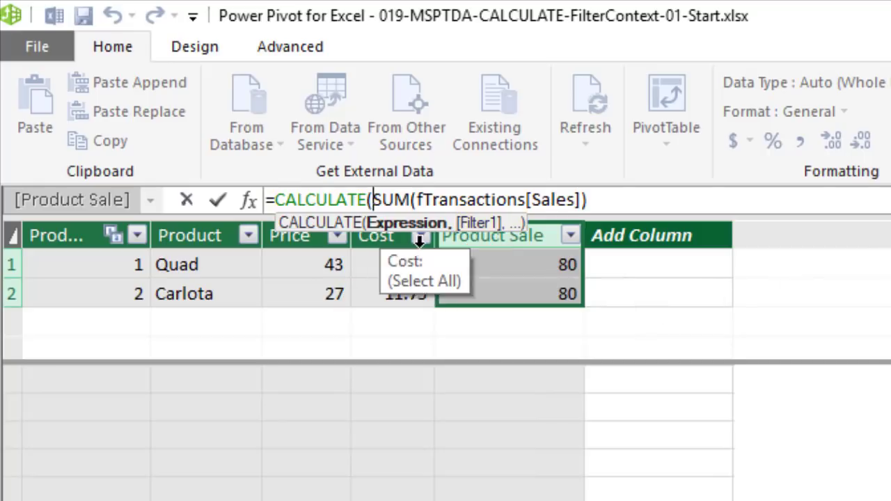
{"action": "left_click", "coordinate": [627, 202]}
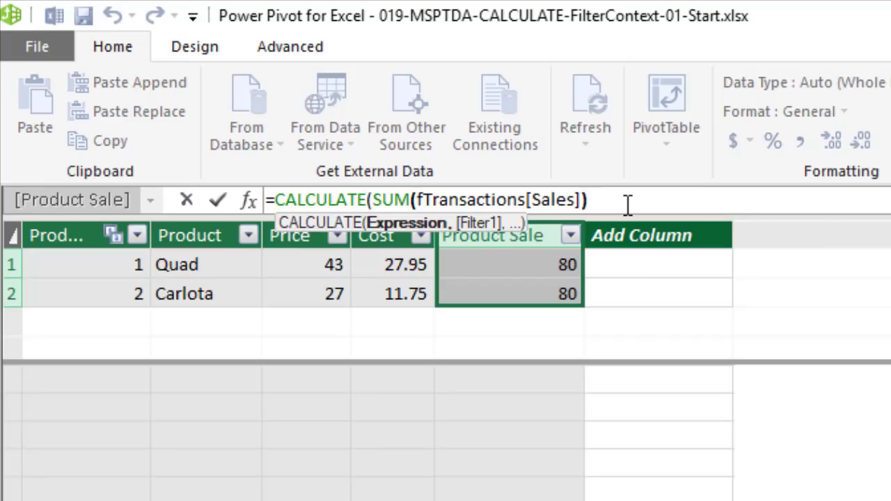
{"action": "type", "text": ")"}
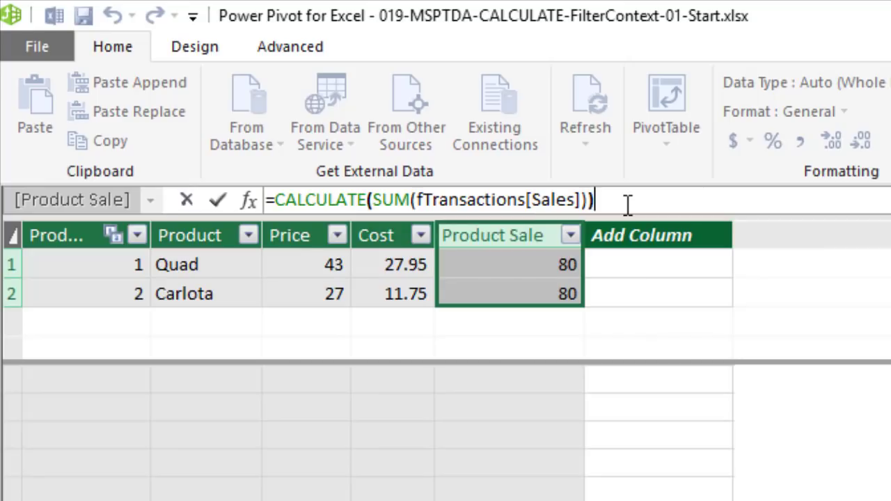
{"action": "key", "text": "Return"}
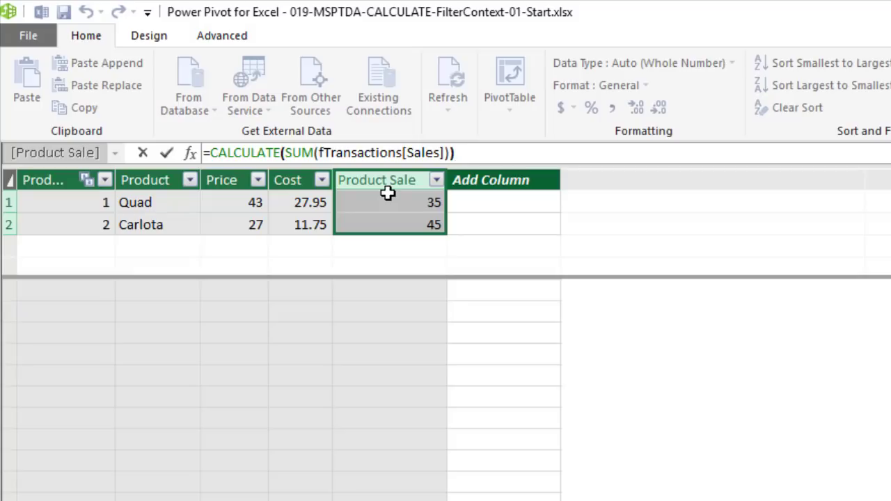
Add a column named PS2 to the dProduct table.
{"action": "double_click", "coordinate": [473, 182]}
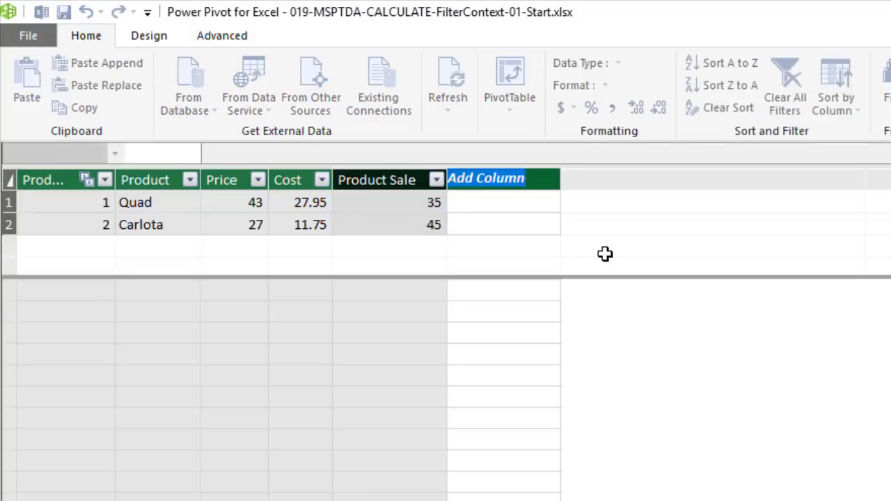
{"action": "type", "text": "P"}
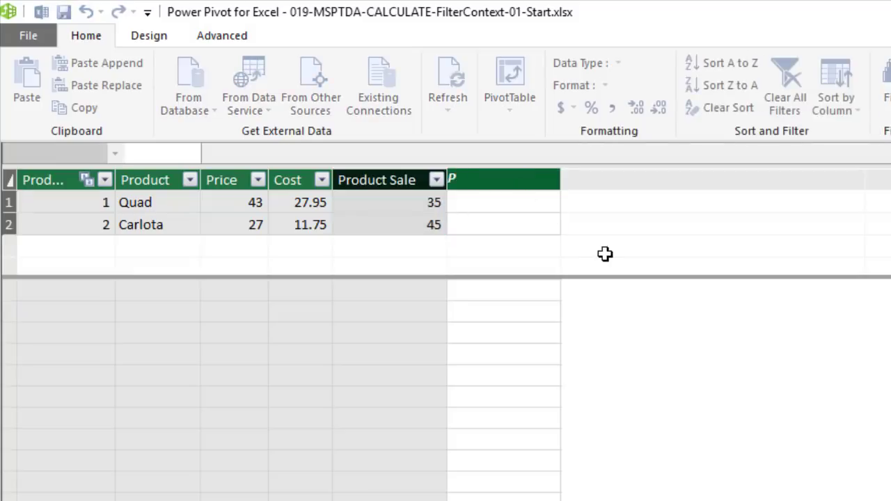
{"action": "type", "text": "S2"}
{"action": "key", "text": "Return"}
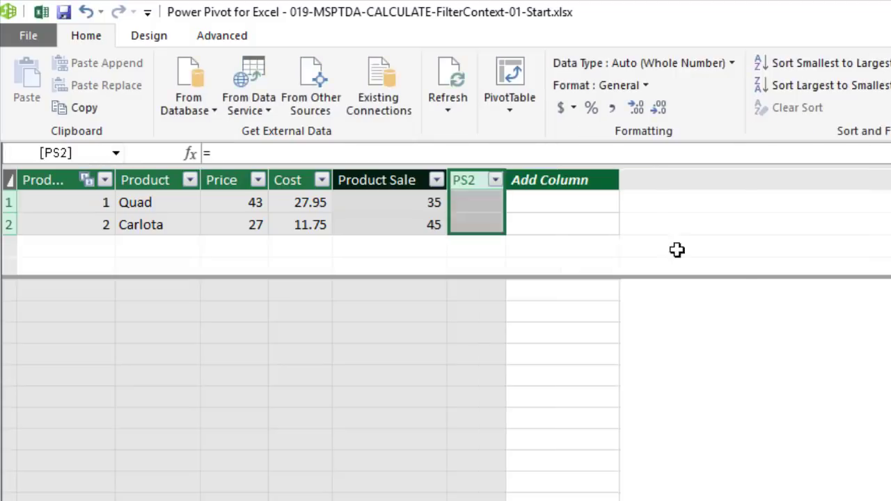
Enter the formula =[Total Sales] for the PS2 column of the dProduct table.
{"action": "left_click", "coordinate": [289, 152]}
{"action": "type", "text": "="}
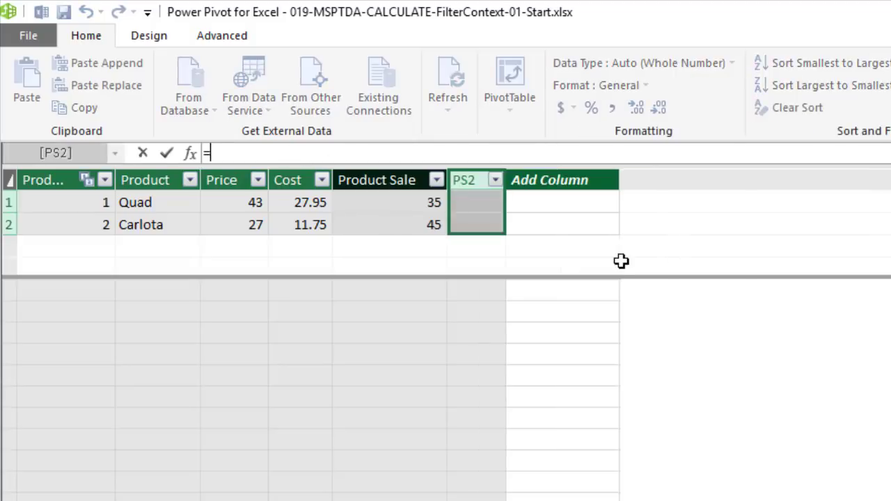
{"action": "type", "text": "[t"}
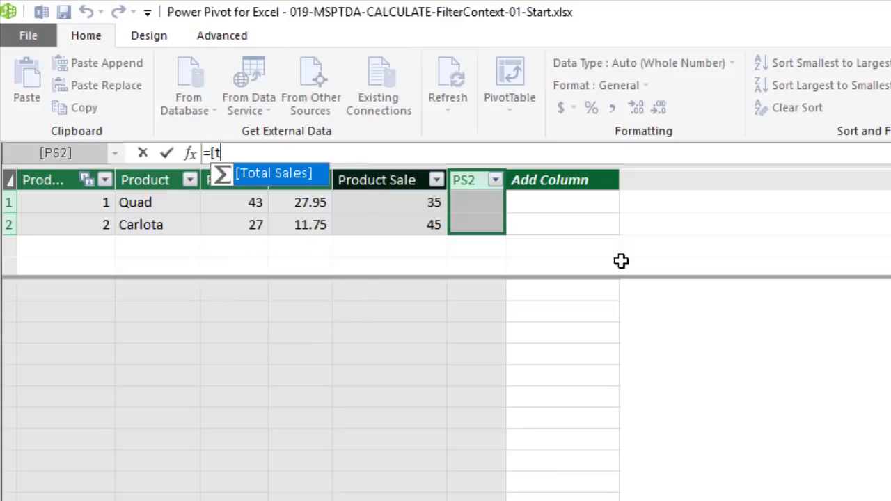
{"action": "key", "text": "Tab"}
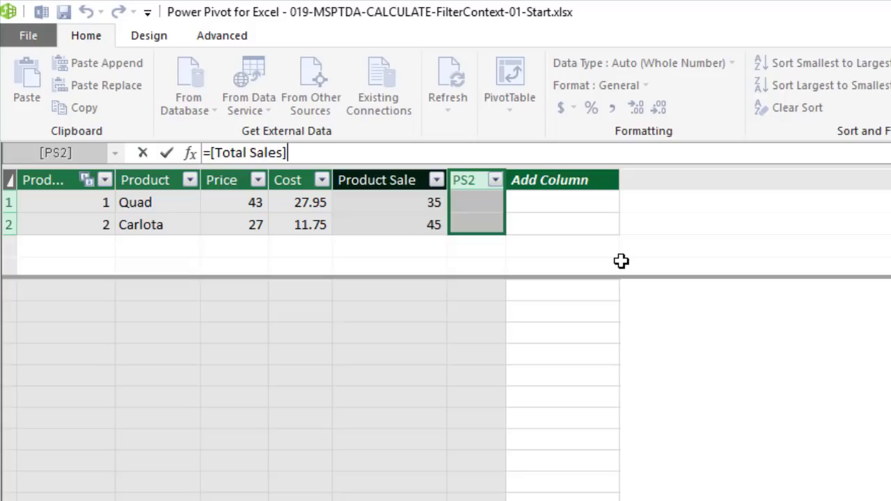
{"action": "key", "text": "Return"}
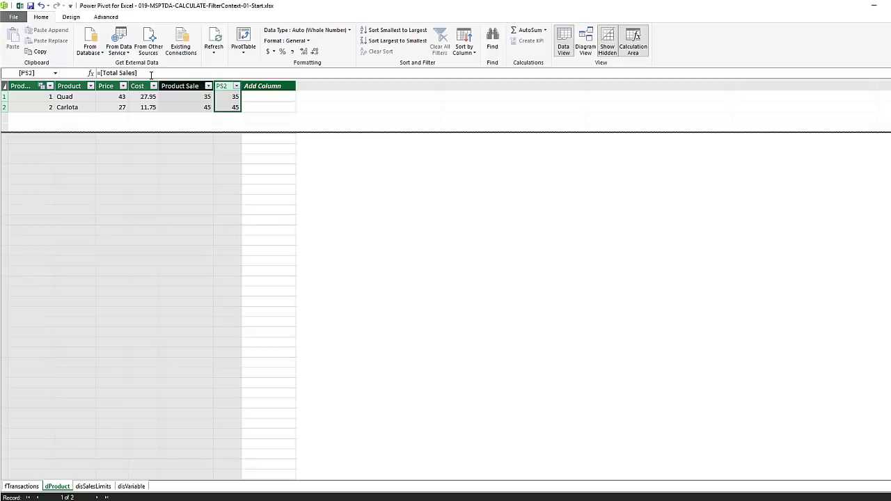
In the fTransactions table, begin a measure below Quad Total Sales with Quad Total Sales FILTER-ALL:=CALCULATE([Total Sales],FILTER(.
{"action": "left_click", "coordinate": [28, 486]}
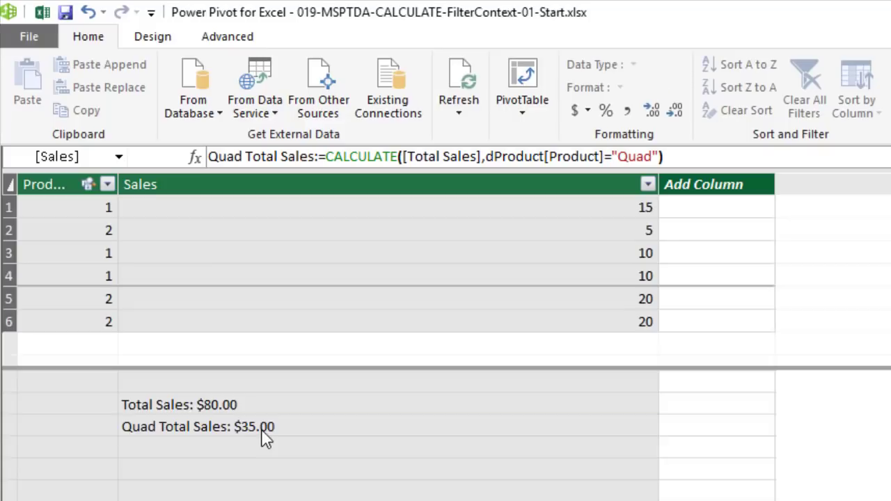
{"action": "left_click", "coordinate": [123, 199]}
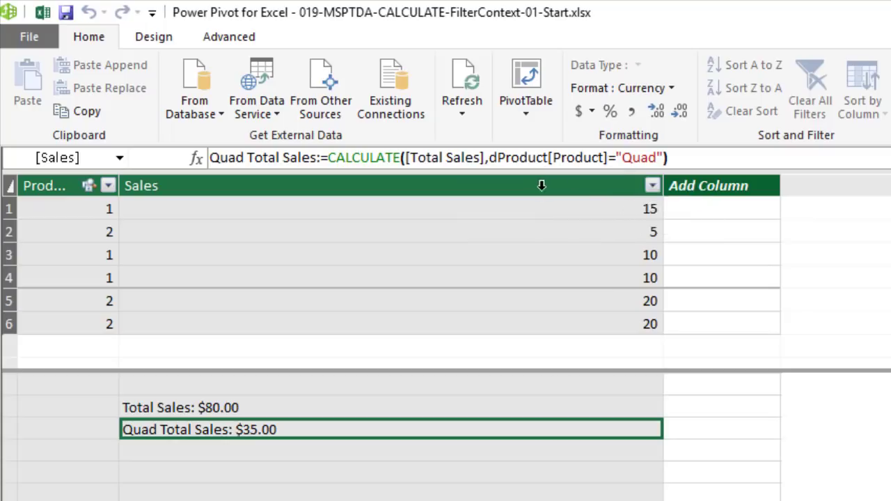
{"action": "left_click", "coordinate": [354, 453]}
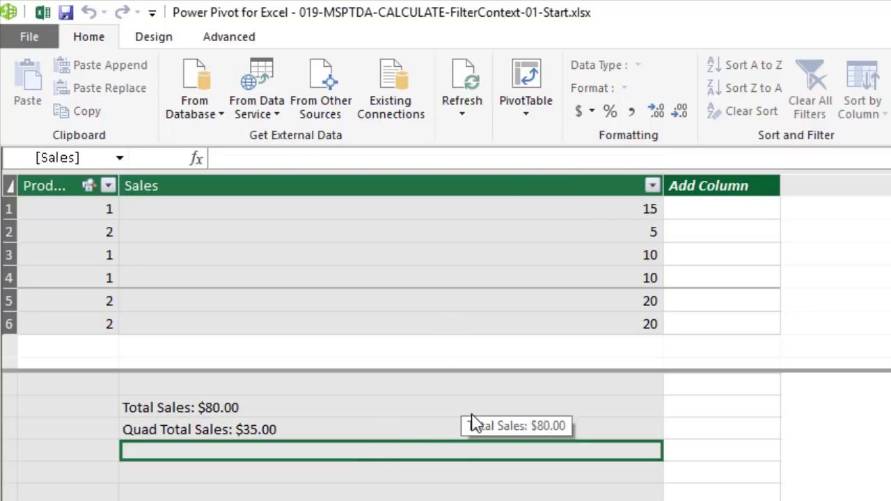
{"action": "type", "text": "Quad Total Sales FILTER-ALL:=CALCULATE([Total Sales],"}
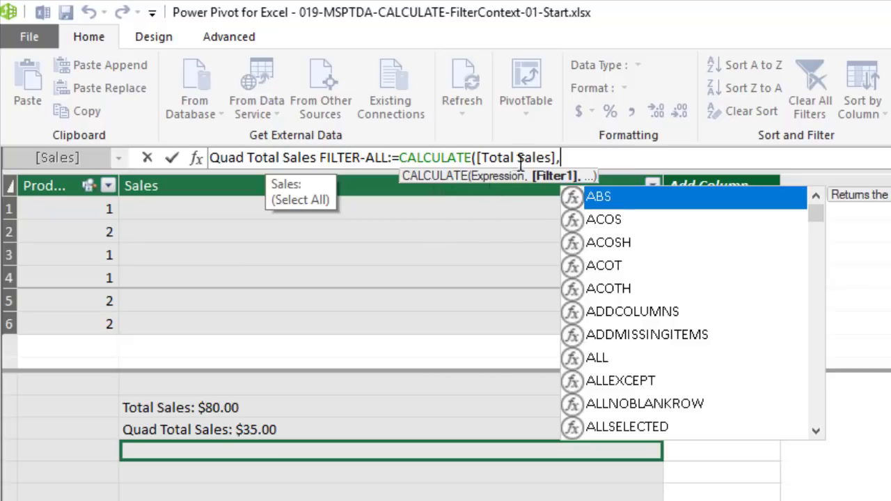
{"action": "key", "text": "Escape"}
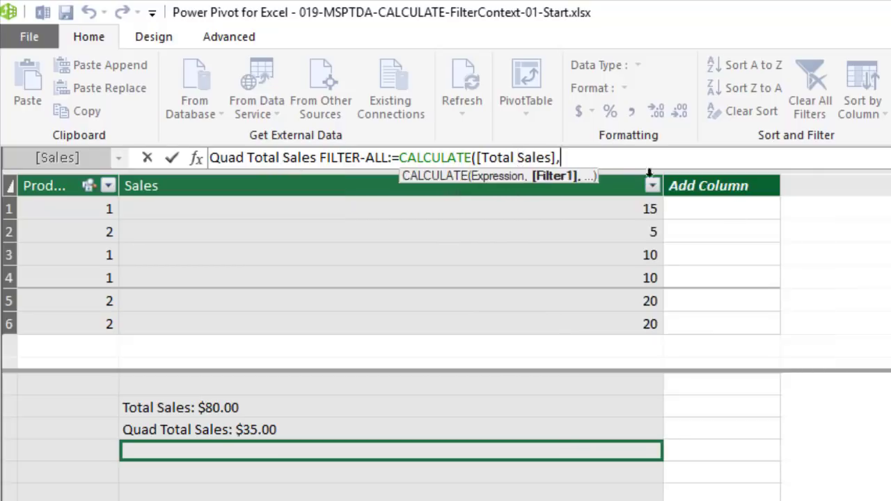
{"action": "type", "text": "fil"}
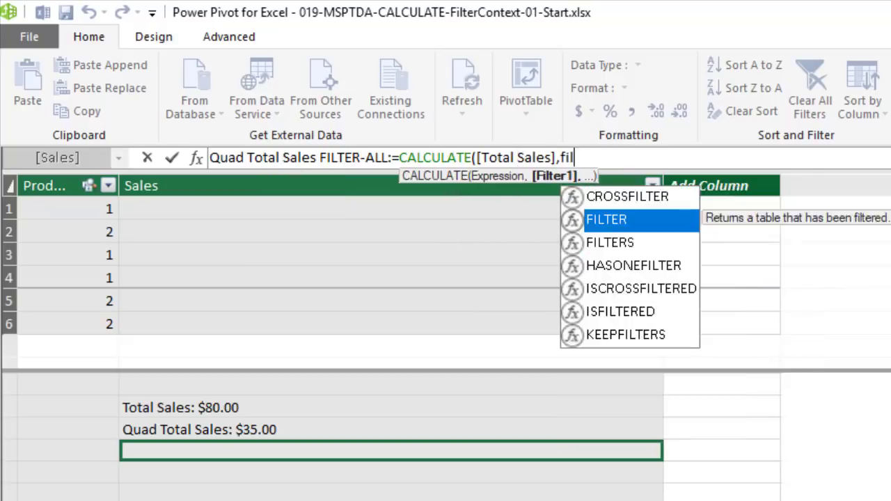
{"action": "key", "text": "Tab"}
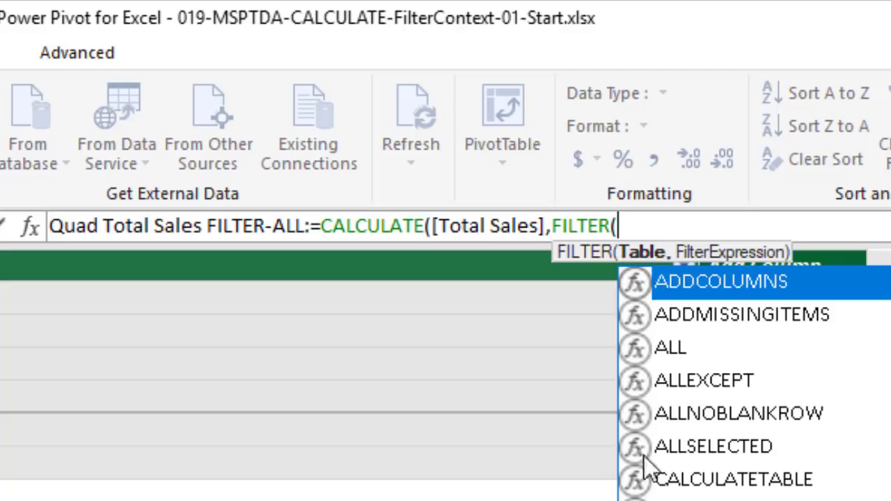
Enter ALL(dProduct[Product]) as the table argument of the FILTER function in the Quad Total Sales FILTER-ALL measure.
{"action": "type", "text": "all"}
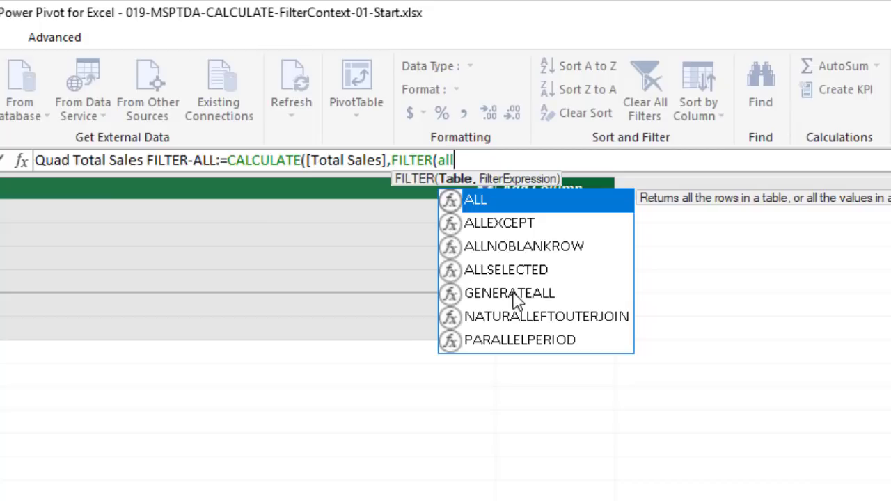
{"action": "key", "text": "Tab"}
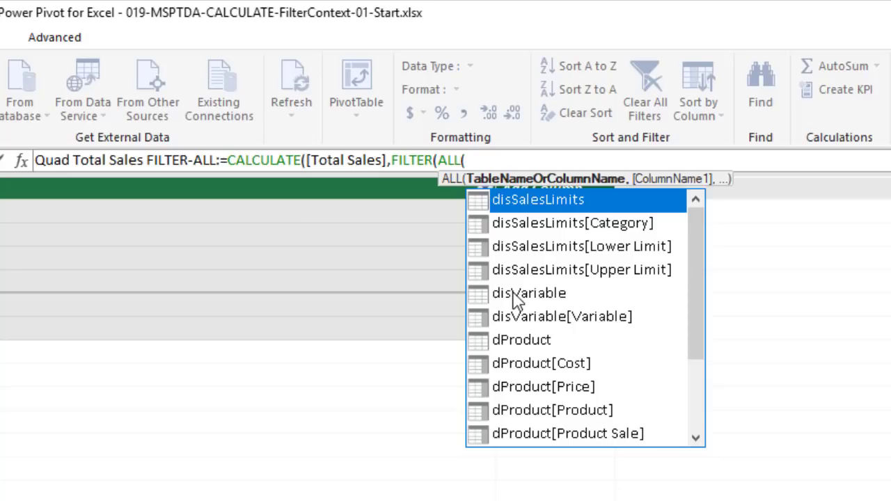
{"action": "type", "text": "dp"}
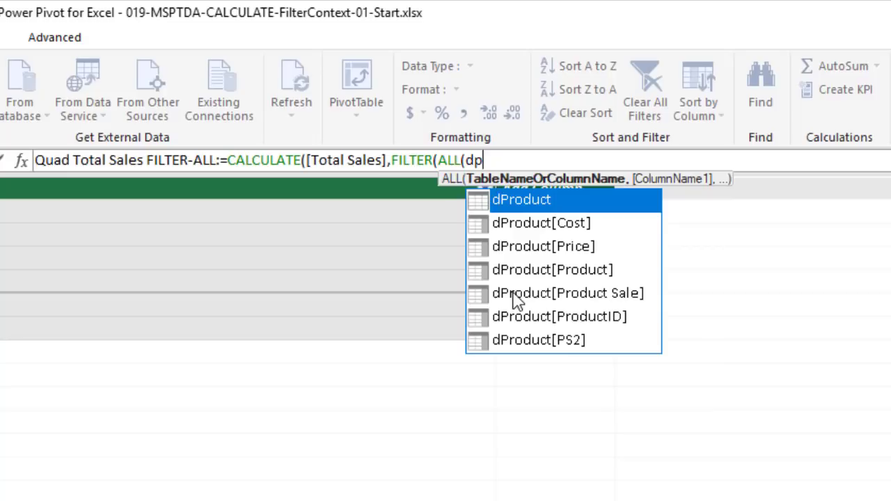
{"action": "key", "text": "Down"}
{"action": "key", "text": "Down"}
{"action": "key", "text": "Down"}
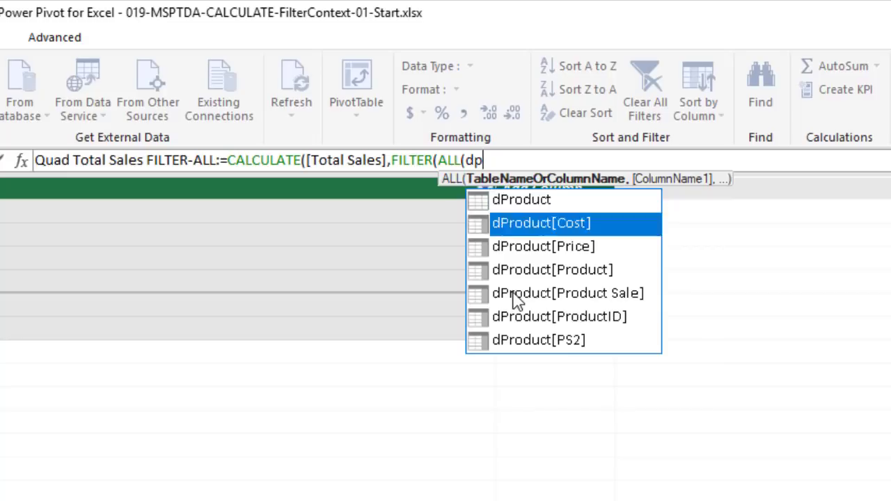
{"action": "key", "text": "Tab"}
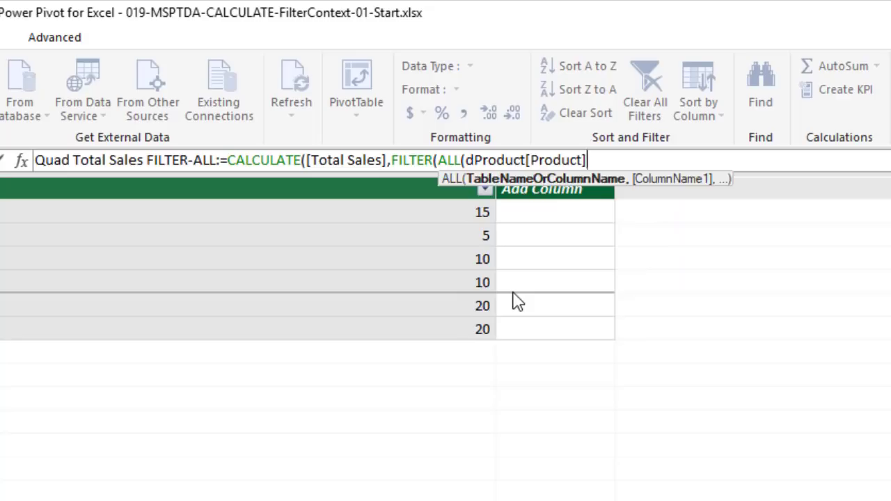
{"action": "type", "text": ")"}
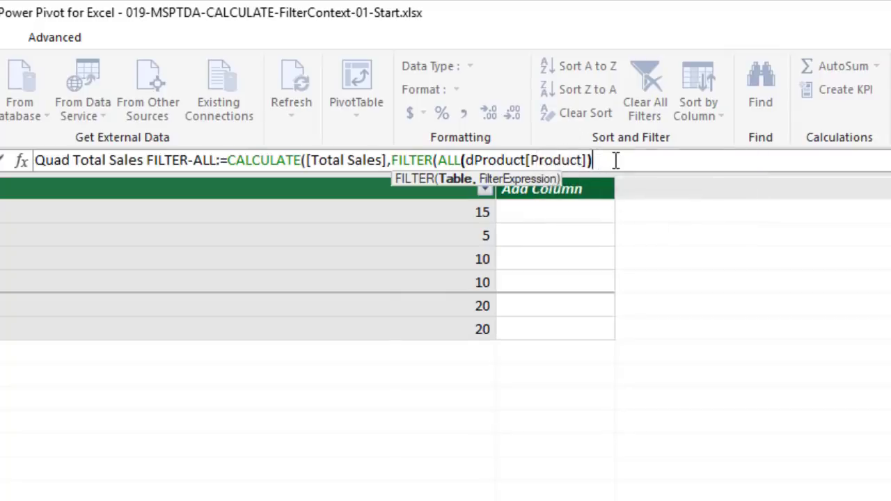
Add the filter expression dProduct[Product]="Quad", close both functions and commit the Quad Total Sales FILTER-ALL measure.
{"action": "type", "text": ",dp"}
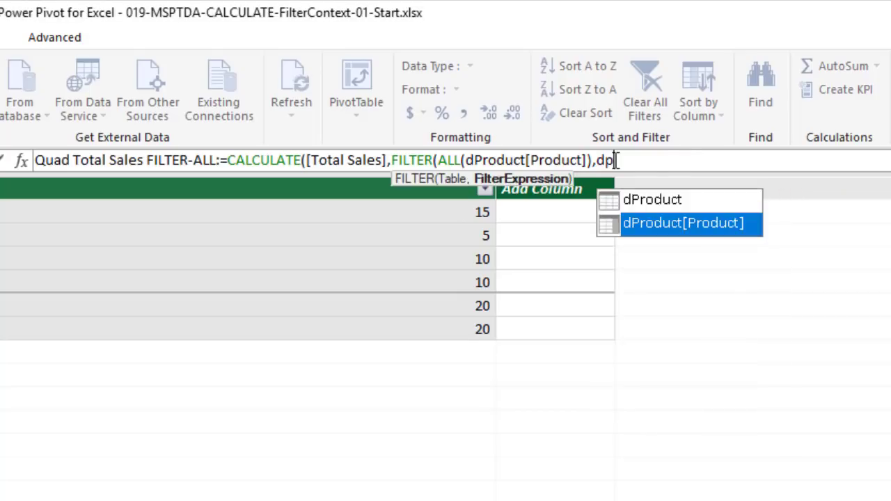
{"action": "key", "text": "Tab"}
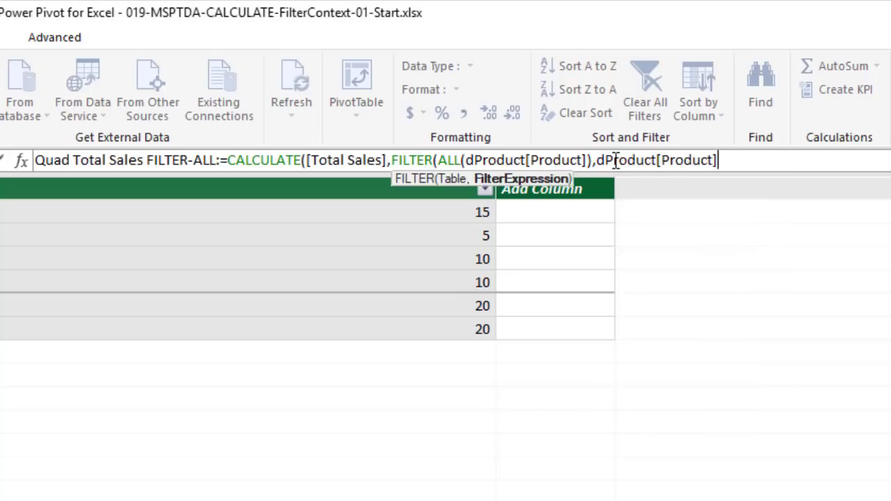
{"action": "type", "text": "=\"Quad\""}
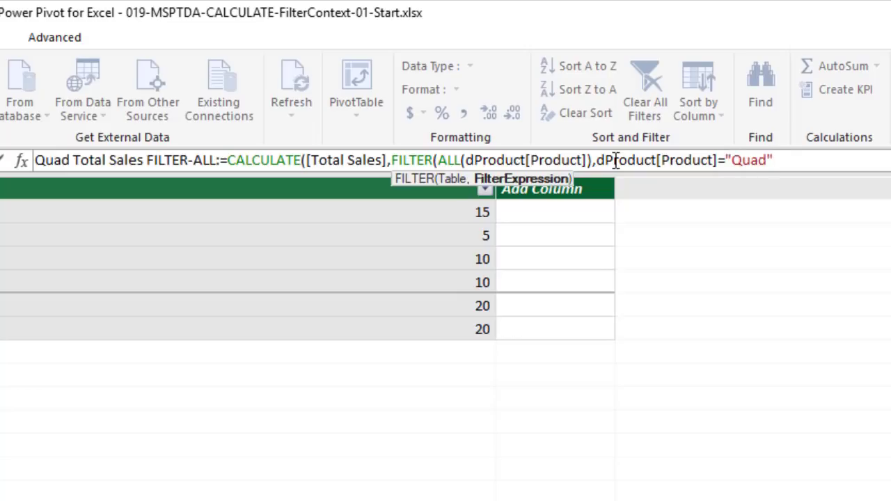
{"action": "type", "text": ")"}
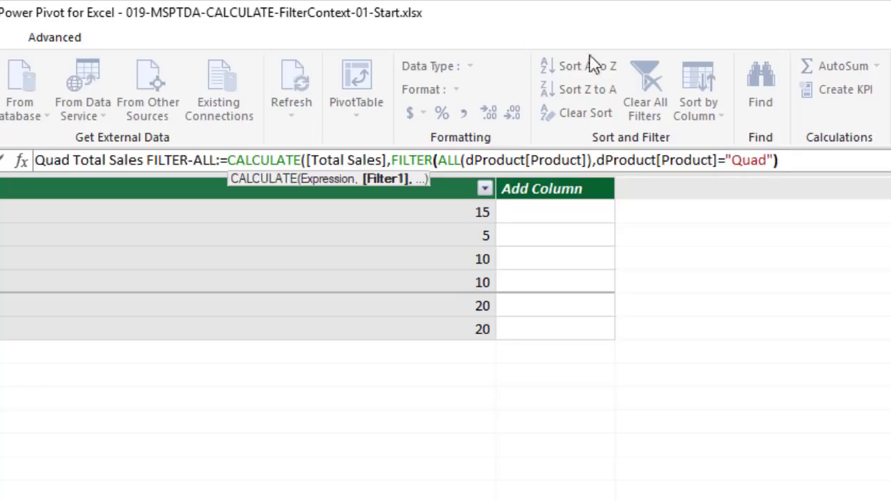
{"action": "left_click_drag", "start_coordinate": [391, 160], "coordinate": [807, 187]}
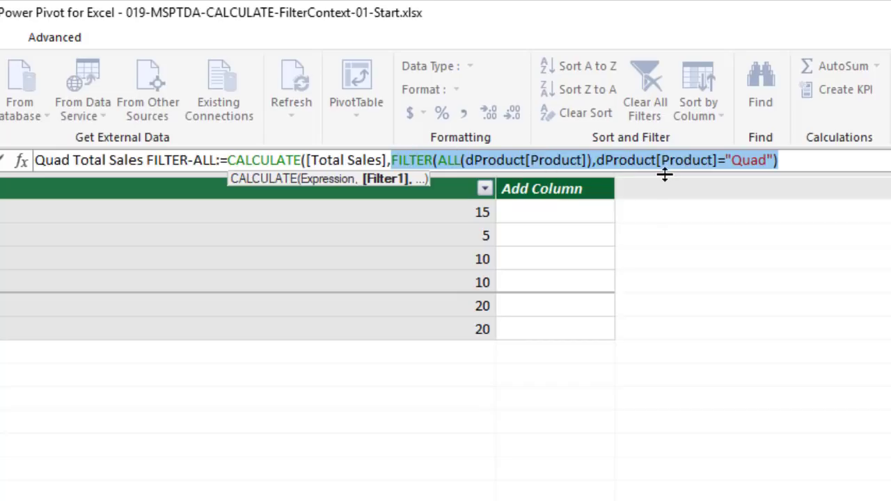
{"action": "left_click_drag", "start_coordinate": [600, 161], "coordinate": [776, 160]}
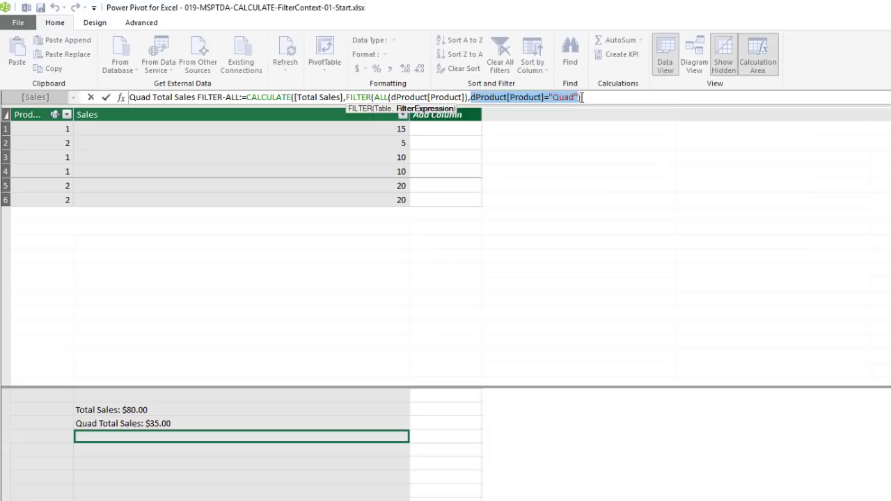
{"action": "left_click", "coordinate": [776, 160]}
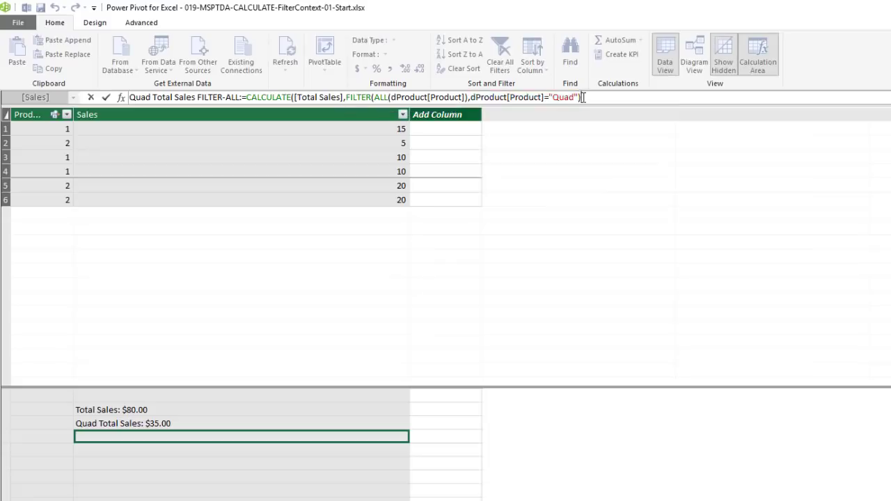
{"action": "type", "text": ")"}
{"action": "key", "text": "Return"}
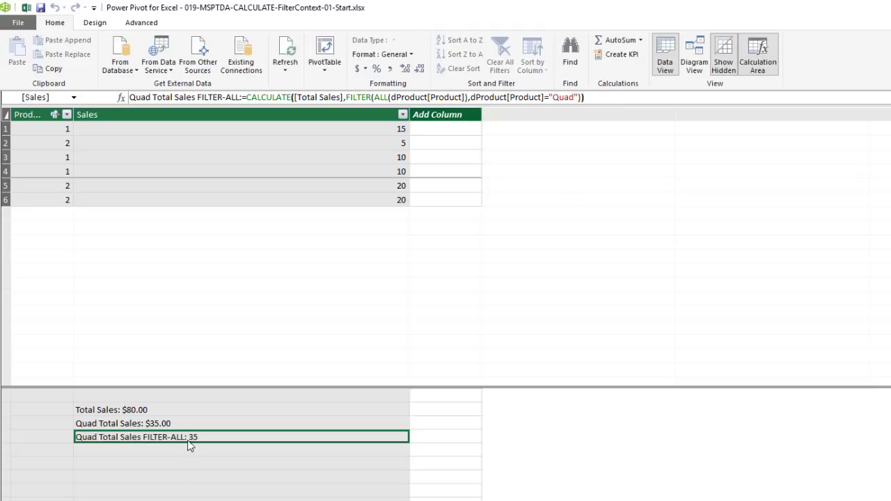
Format the Quad Total Sales FILTER-ALL measure as English (United States) currency and add it to the values of the PivotTable in Excel.
{"action": "left_click", "coordinate": [366, 69]}
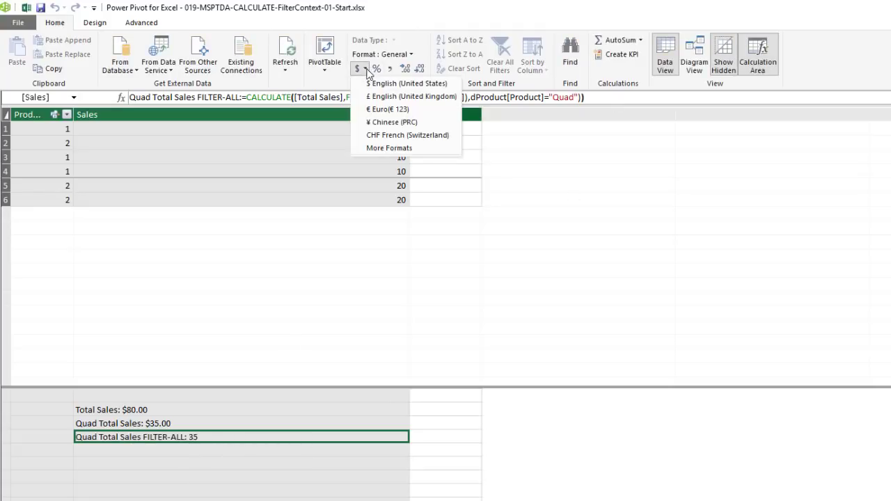
{"action": "left_click", "coordinate": [389, 82]}
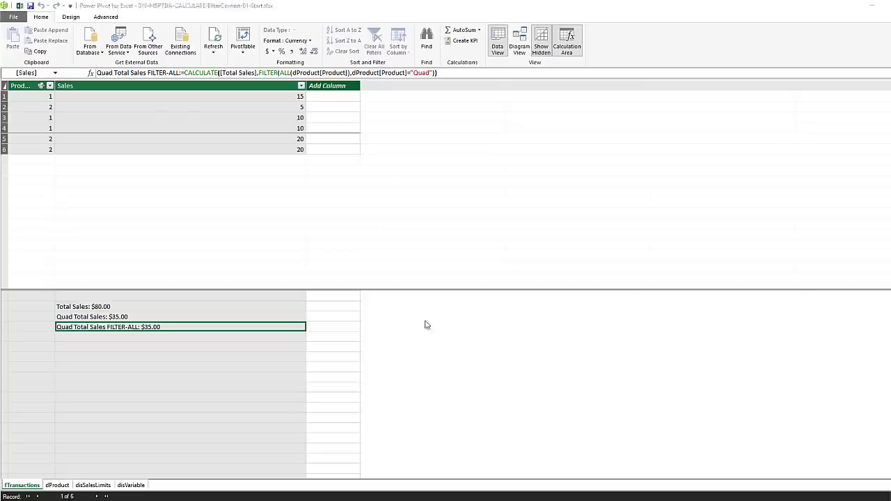
{"action": "key", "text": "alt+Tab"}
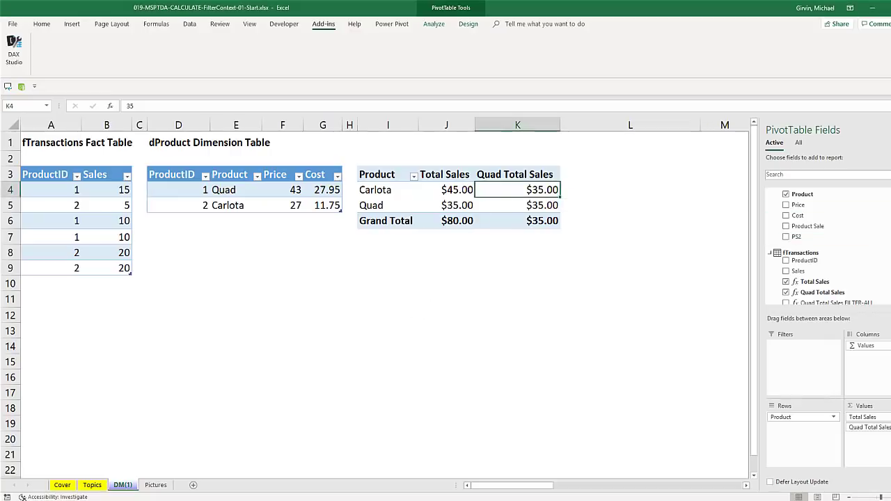
{"action": "scroll", "coordinate": [821, 240], "scroll_direction": "down", "scroll_amount": 1}
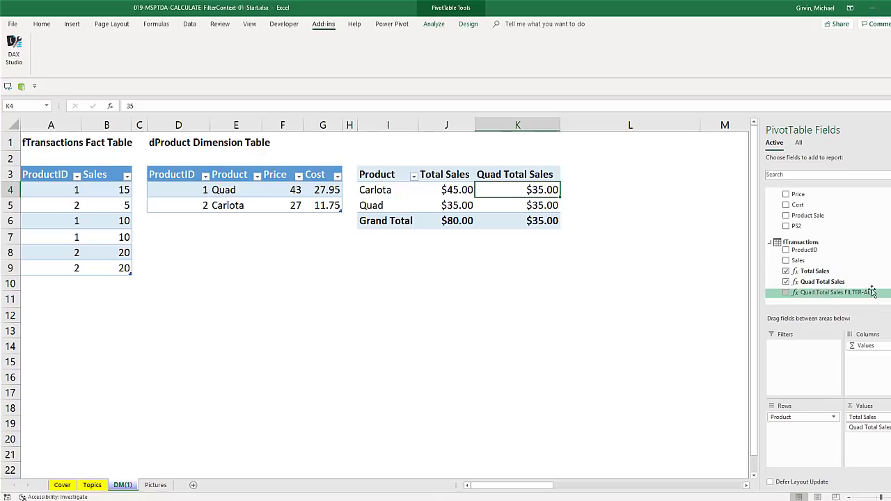
{"action": "left_click_drag", "start_coordinate": [853, 294], "coordinate": [863, 446]}
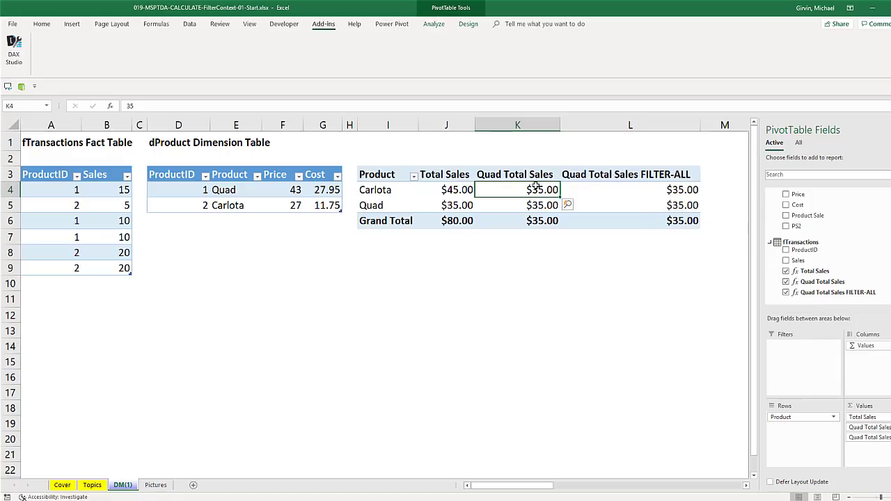
{"action": "mouse_move", "coordinate": [535, 187]}
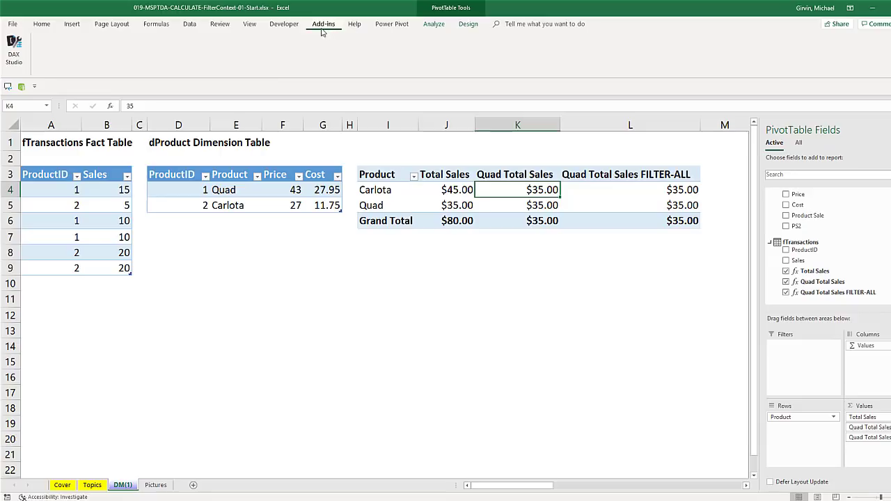
Open DAX Studio connected to the workbook's PowerPivot model and expand the dProduct and fTransactions tables in the metadata.
{"action": "left_click", "coordinate": [19, 57]}
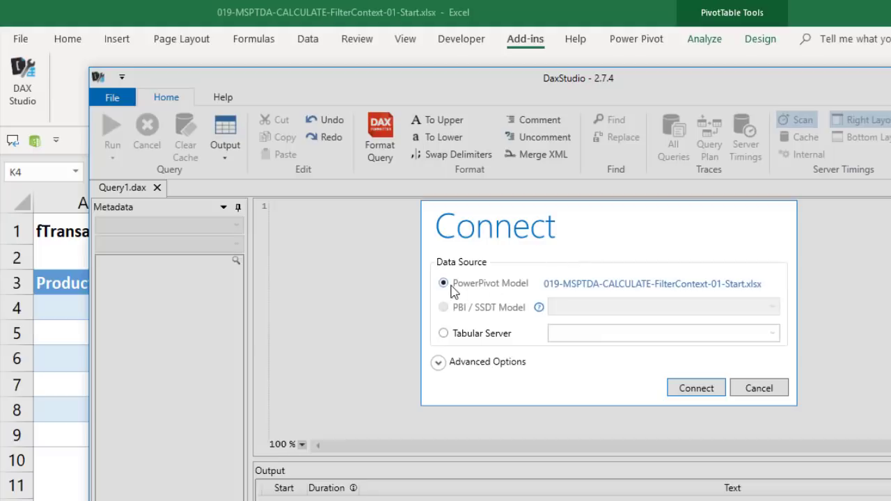
{"action": "left_click", "coordinate": [684, 389]}
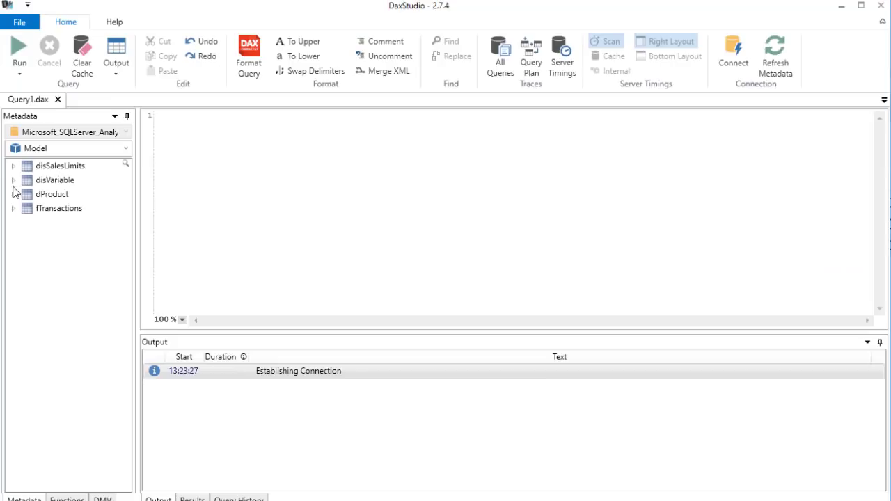
{"action": "left_click", "coordinate": [13, 194]}
{"action": "left_click", "coordinate": [13, 293]}
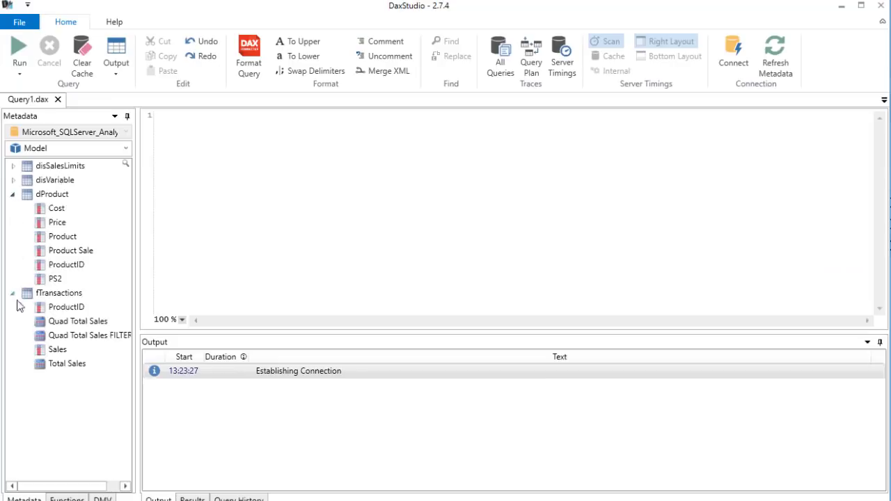
Write the query EVALUATE ALL(dProduct[Product]) on two lines with the editor enlarged to 290%, and run it after clearing the cache.
{"action": "left_click", "coordinate": [281, 205]}
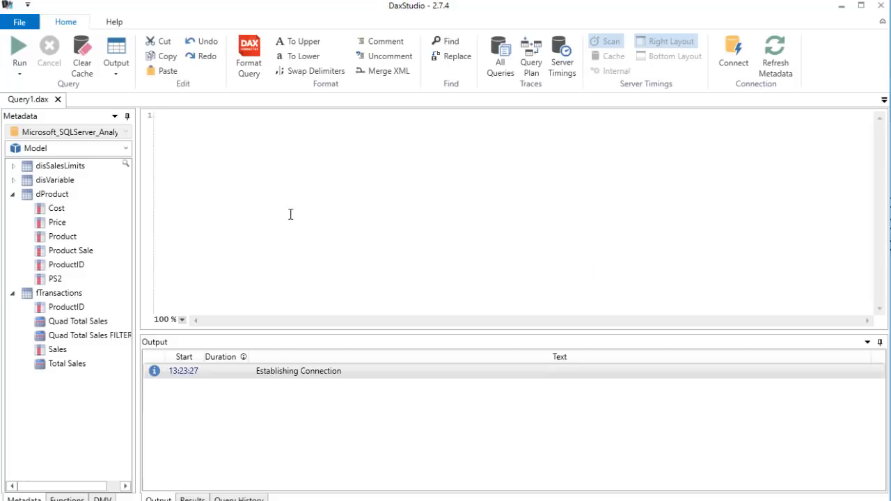
{"action": "scroll", "coordinate": [287, 220], "scroll_direction": "up", "scroll_amount": 5}
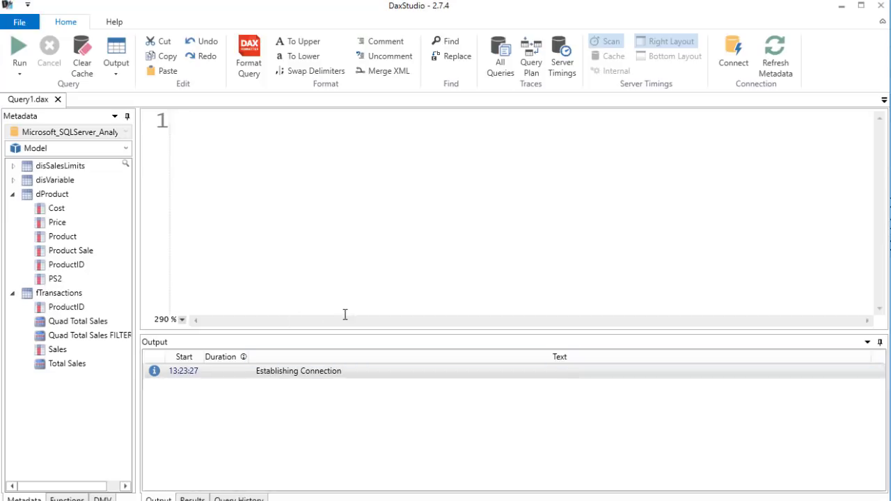
{"action": "type", "text": "ev"}
{"action": "key", "text": "Tab"}
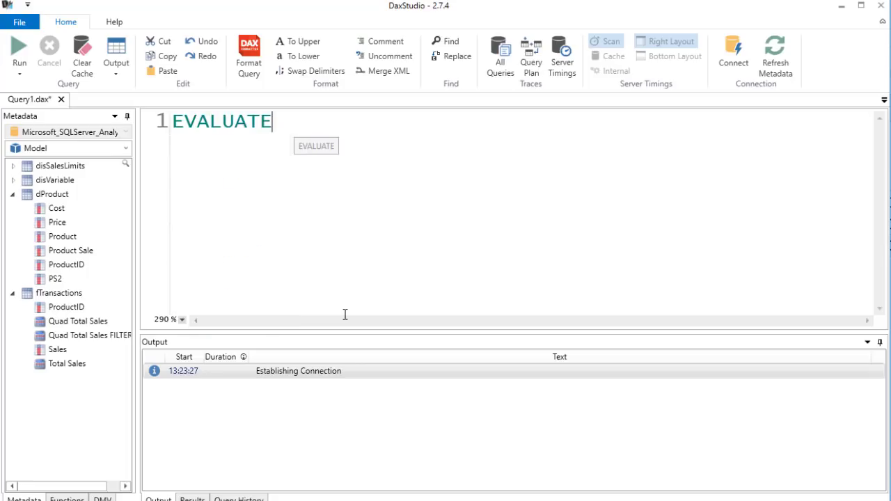
{"action": "key", "text": "Return"}
{"action": "key", "text": "Tab"}
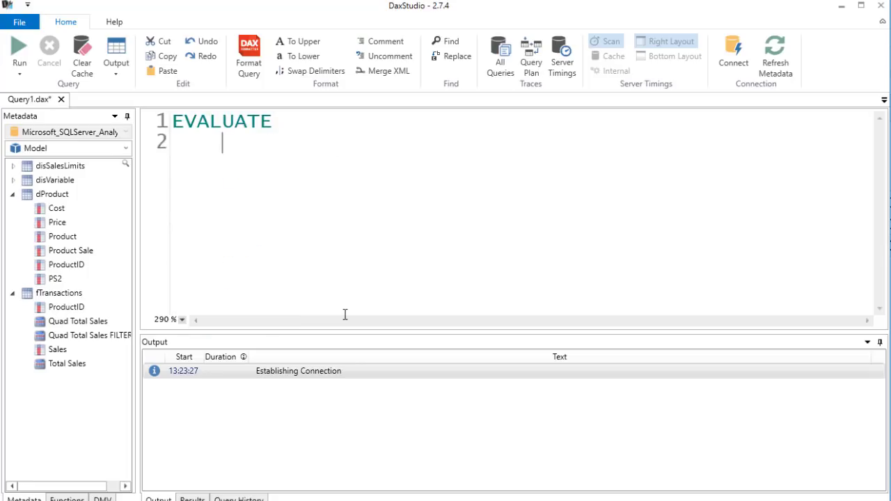
{"action": "type", "text": "ALL("}
{"action": "mouse_move", "coordinate": [51, 241]}
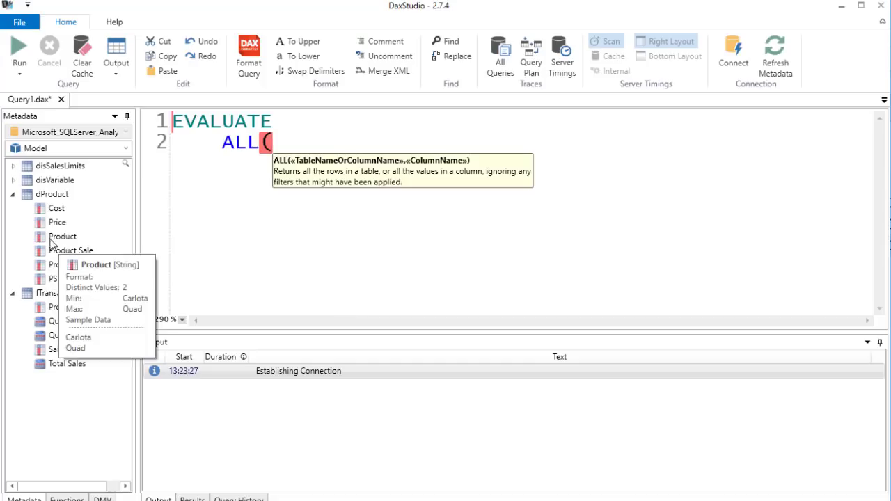
{"action": "left_click_drag", "start_coordinate": [52, 242], "coordinate": [438, 178]}
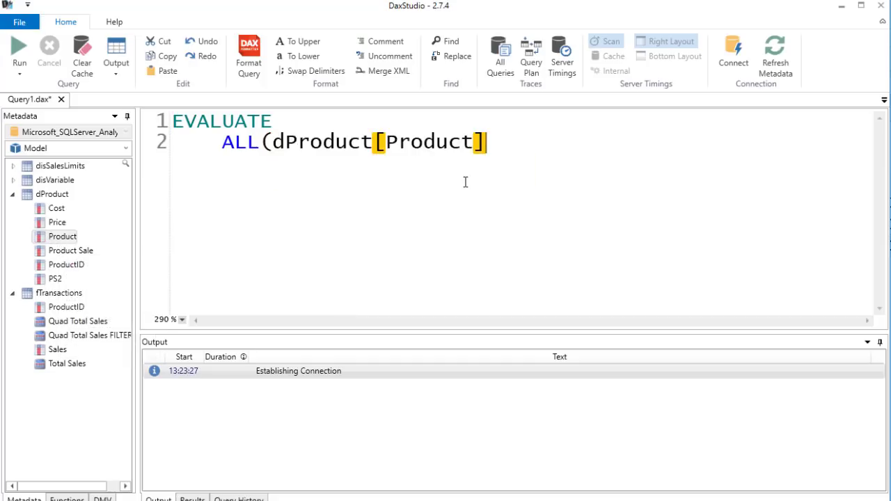
{"action": "type", "text": ")"}
{"action": "left_click", "coordinate": [19, 73]}
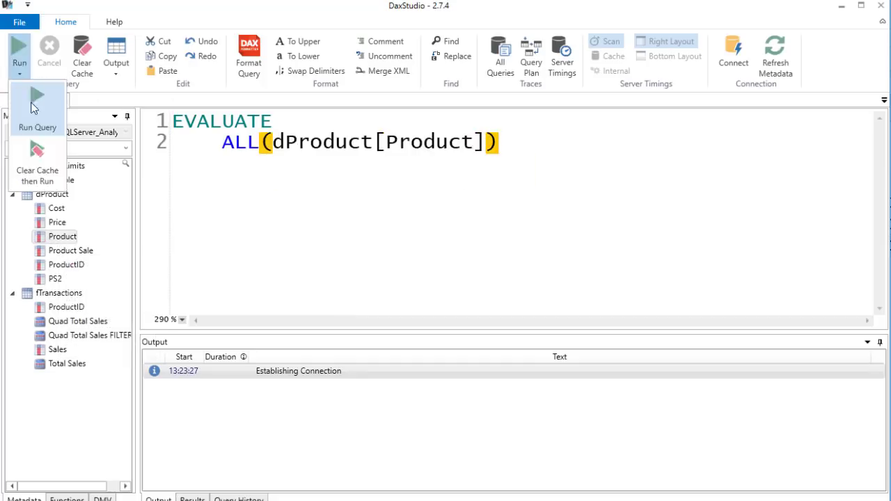
{"action": "left_click", "coordinate": [36, 157]}
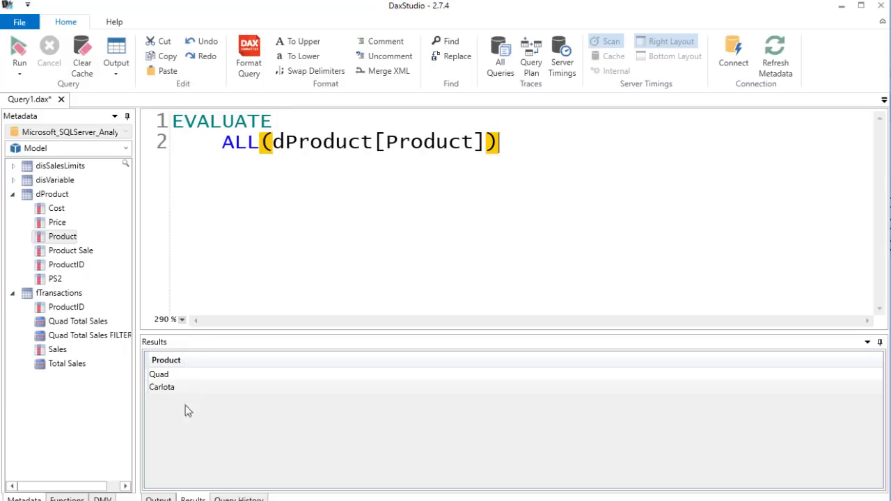
Insert FILTER( before ALL(dProduct[Product]) and put the ALL expression on its own indented line.
{"action": "left_click", "coordinate": [222, 148]}
{"action": "type", "text": "fi"}
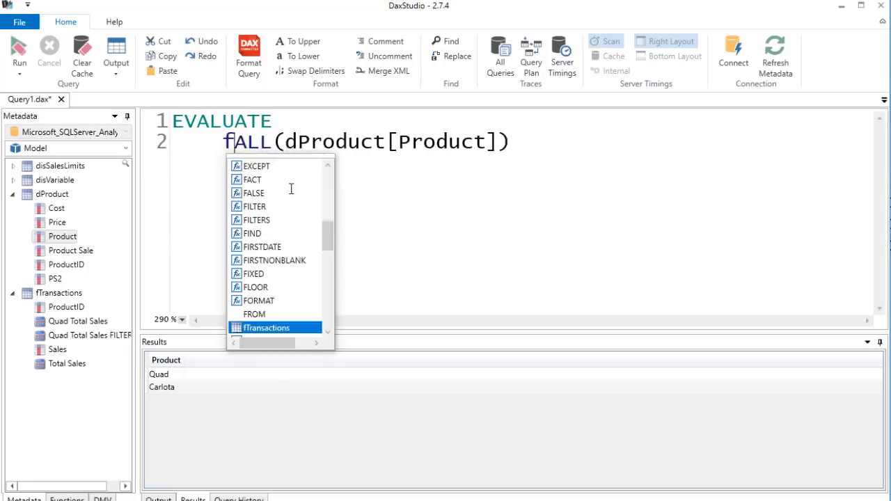
{"action": "key", "text": "Tab"}
{"action": "type", "text": "("}
{"action": "key", "text": "Return"}
{"action": "key", "text": "Tab"}
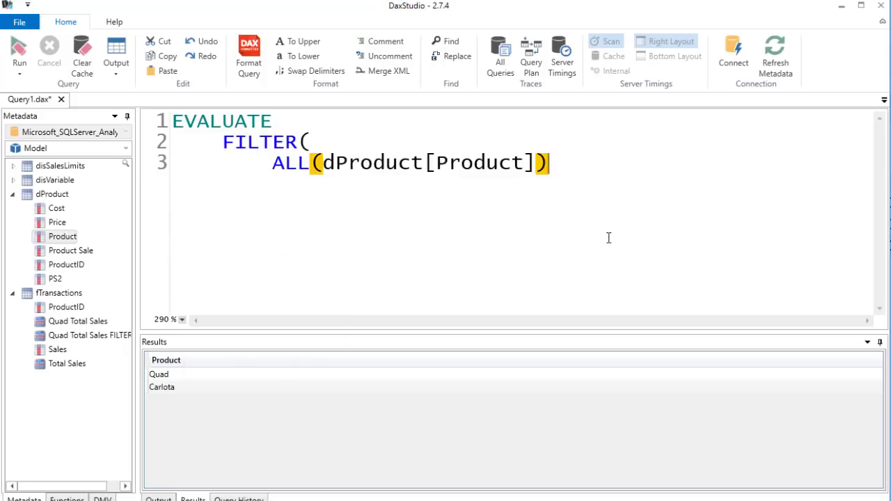
Add the condition dProduct[Product]="Quad" as FILTER's second argument on a new line and close the function on the last line.
{"action": "type", "text": ","}
{"action": "key", "text": "Return"}
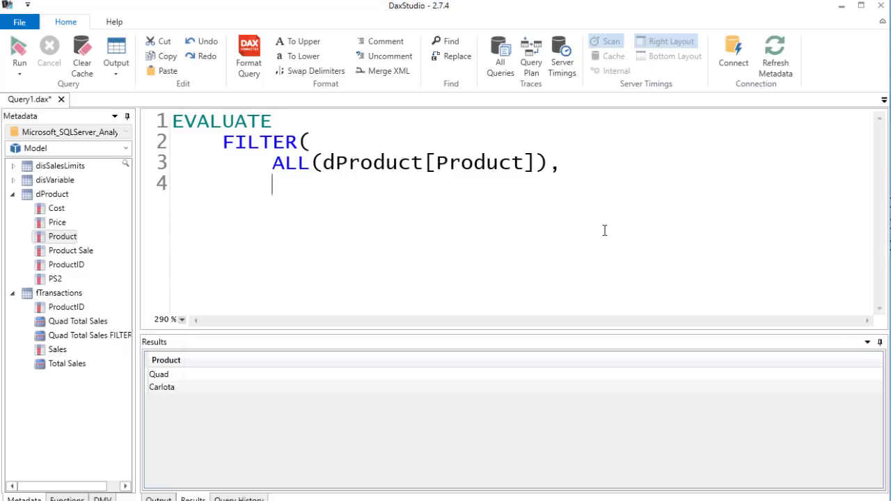
{"action": "left_click_drag", "start_coordinate": [70, 238], "coordinate": [427, 222]}
{"action": "type", "text": "="}
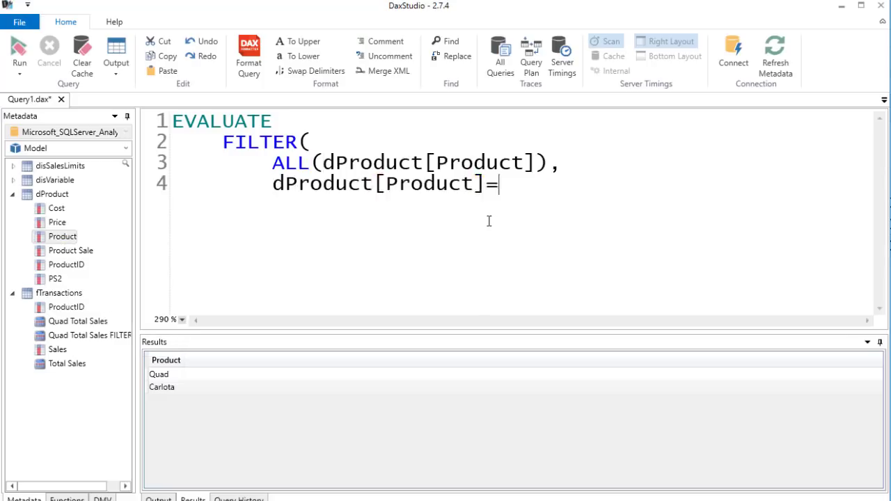
{"action": "type", "text": "\"Quad\""}
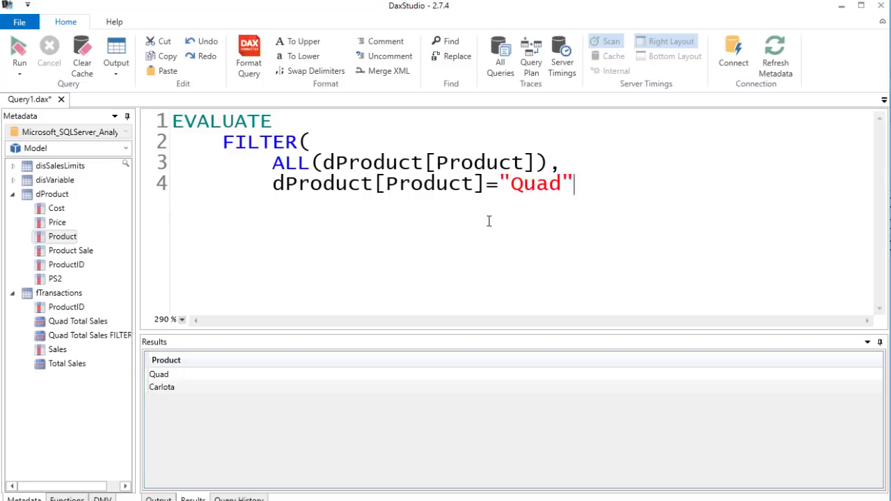
{"action": "key", "text": "Return"}
{"action": "type", "text": ")"}
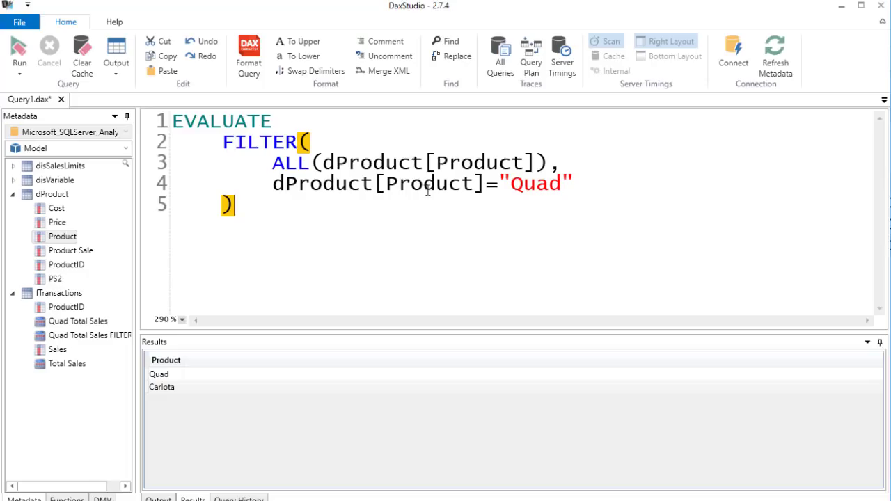
Highlight the FILTER expression and its dProduct[Product]="Quad" condition for review, and run the query.
{"action": "left_click_drag", "start_coordinate": [217, 140], "coordinate": [285, 201]}
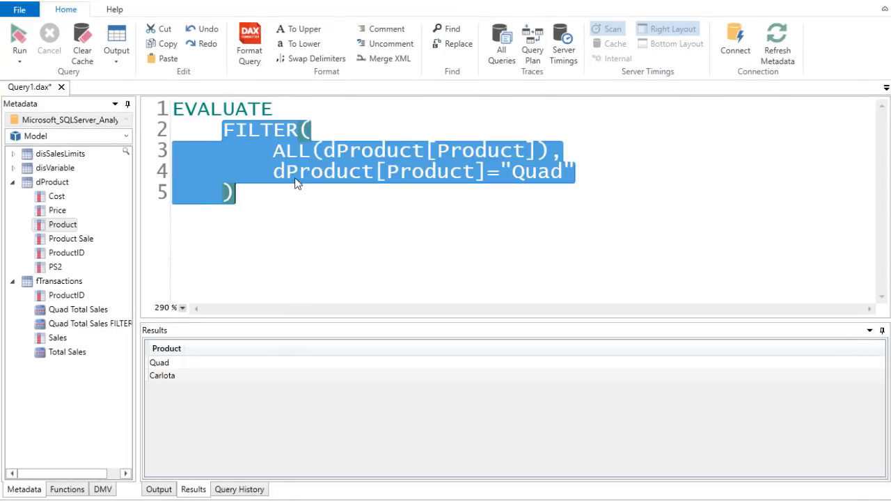
{"action": "left_click", "coordinate": [295, 179]}
{"action": "left_click_drag", "start_coordinate": [272, 172], "coordinate": [577, 169]}
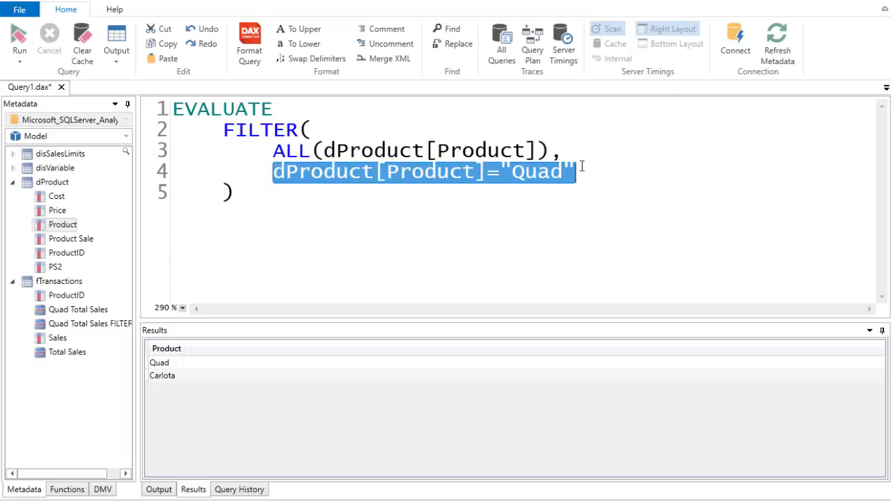
{"action": "left_click", "coordinate": [267, 201]}
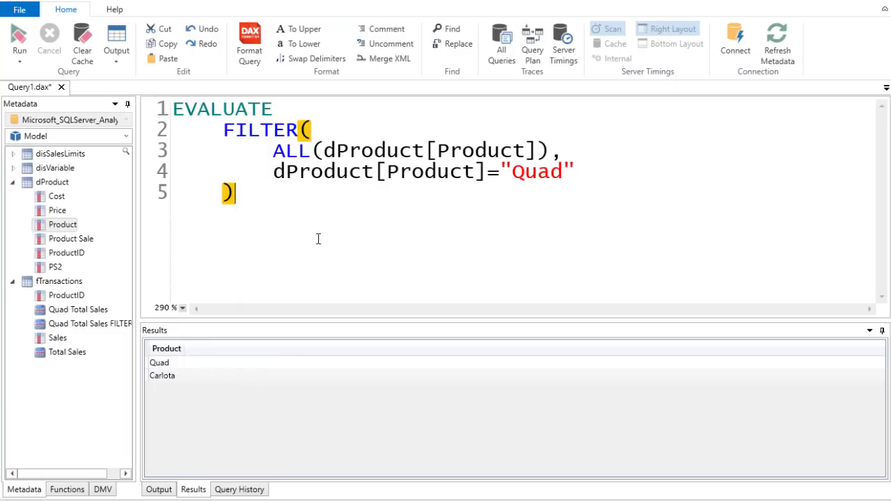
{"action": "left_click", "coordinate": [18, 41]}
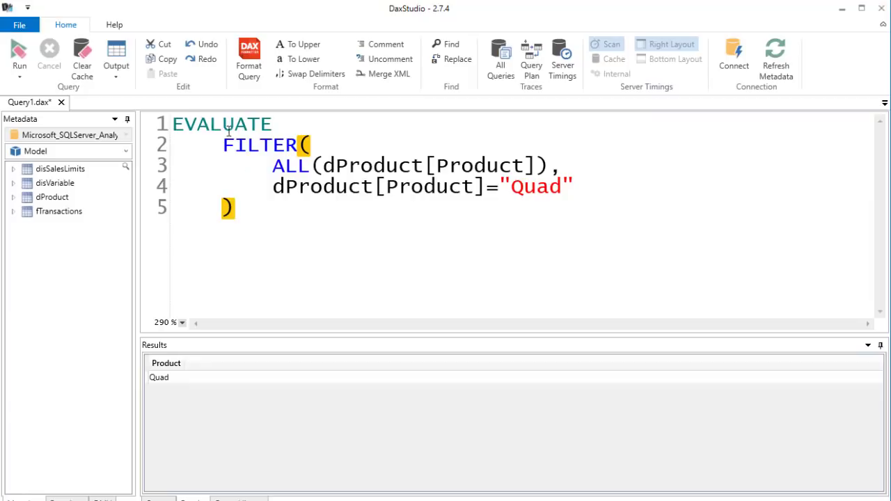
Examine the Quad condition, the whole FILTER expression and the ALL(dProduct[Product]) argument in the query, comparing them with the PivotTable measures.
{"action": "left_click_drag", "start_coordinate": [272, 186], "coordinate": [576, 197]}
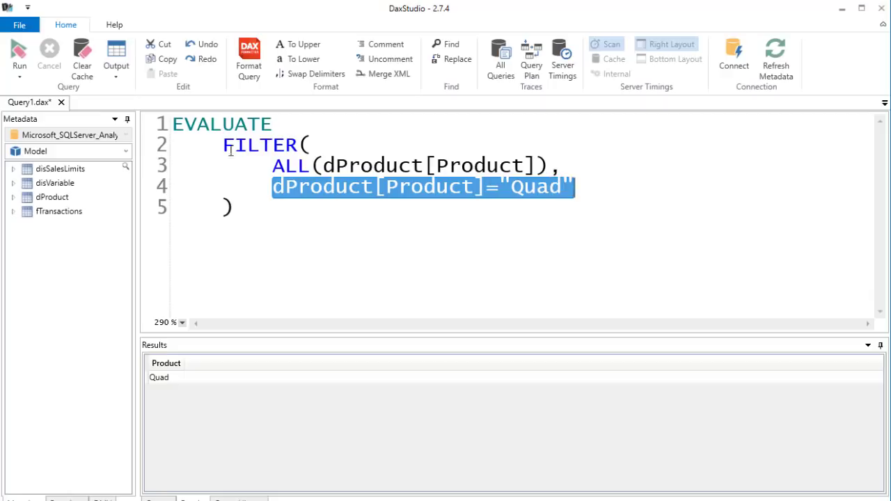
{"action": "left_click_drag", "start_coordinate": [224, 144], "coordinate": [354, 220]}
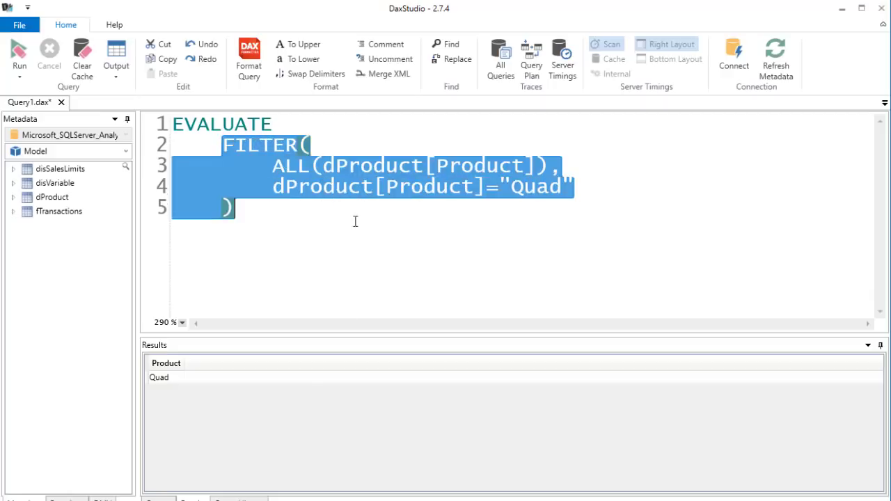
{"action": "left_click", "coordinate": [282, 168]}
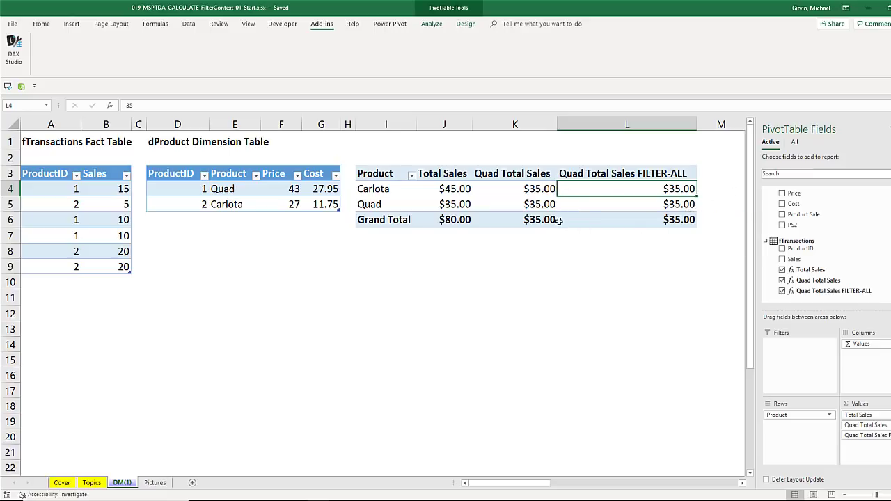
{"action": "key", "text": "alt+Tab"}
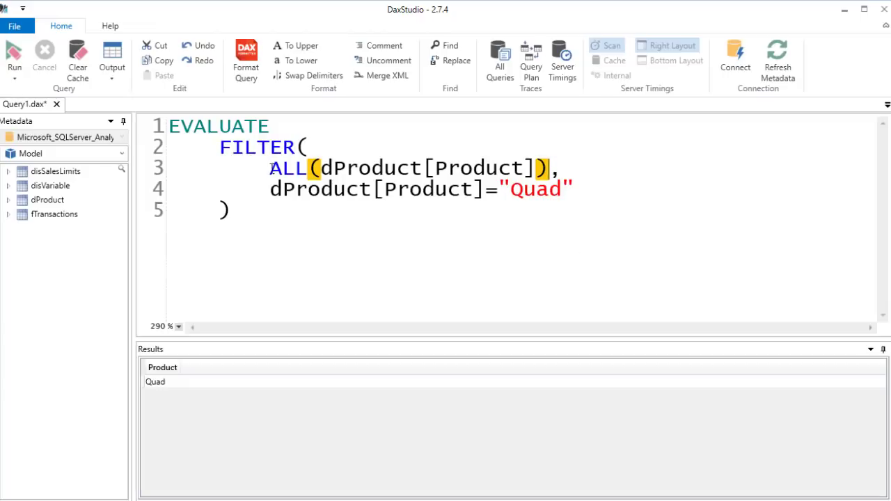
{"action": "left_click_drag", "start_coordinate": [270, 168], "coordinate": [546, 162]}
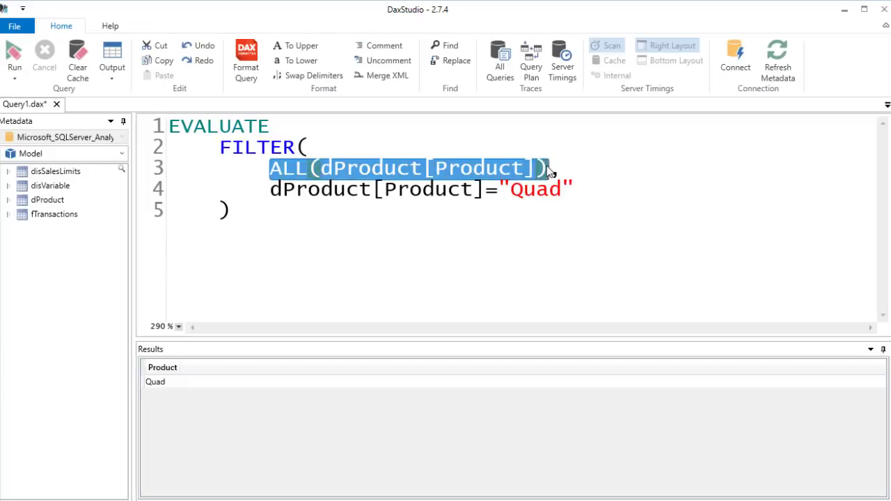
{"action": "left_click", "coordinate": [548, 173]}
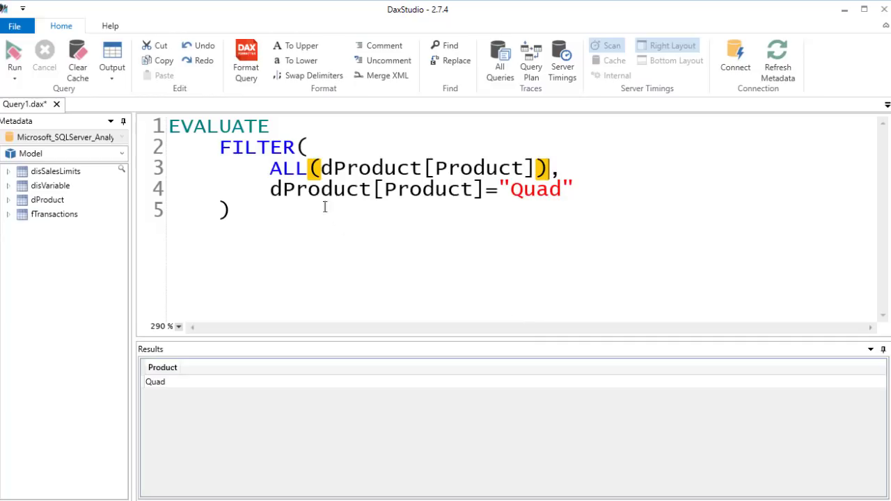
{"action": "double_click", "coordinate": [281, 170]}
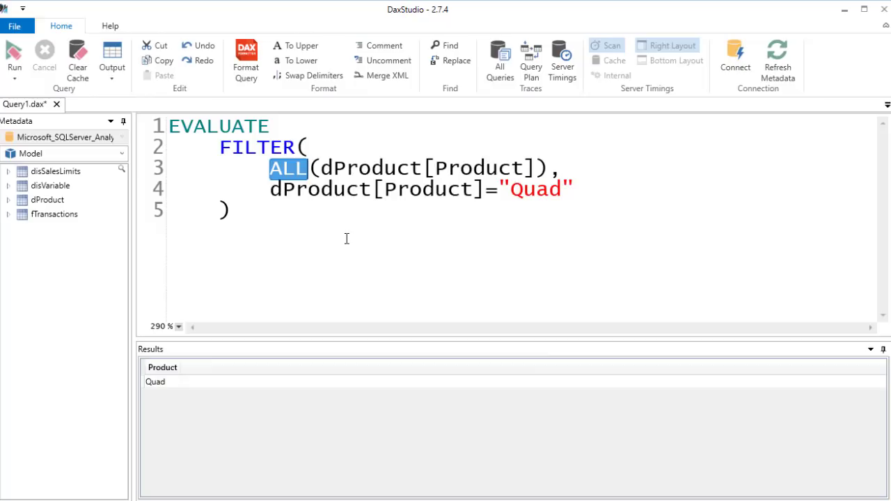
{"action": "left_click", "coordinate": [335, 231]}
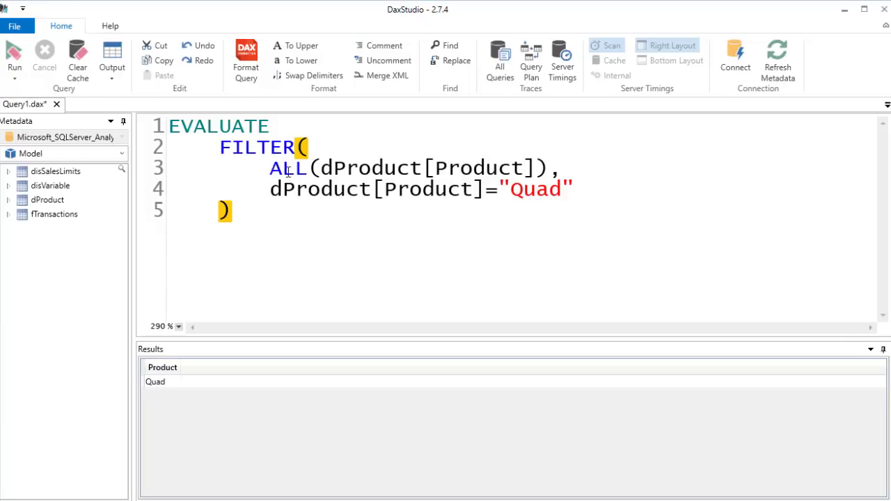
Switch to the Power Pivot window and copy the Quad Total Sales FILTER-ALL formula into the empty measure cell directly below it.
{"action": "key", "text": "alt+Tab"}
{"action": "mouse_move", "coordinate": [320, 498]}
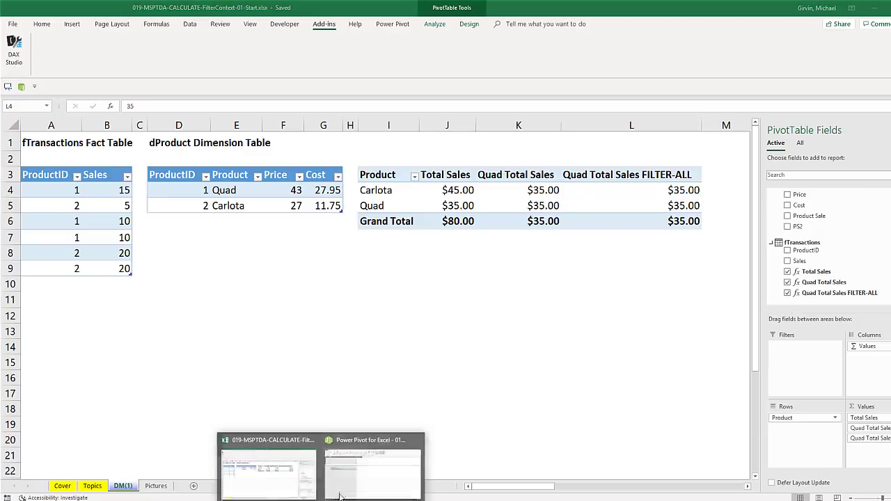
{"action": "left_click", "coordinate": [351, 480]}
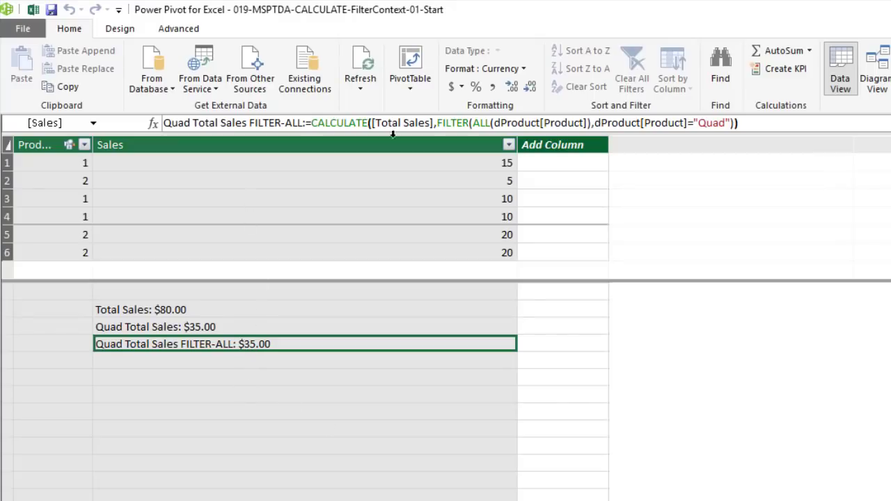
{"action": "left_click_drag", "start_coordinate": [751, 124], "coordinate": [128, 103]}
{"action": "key", "text": "ctrl+c"}
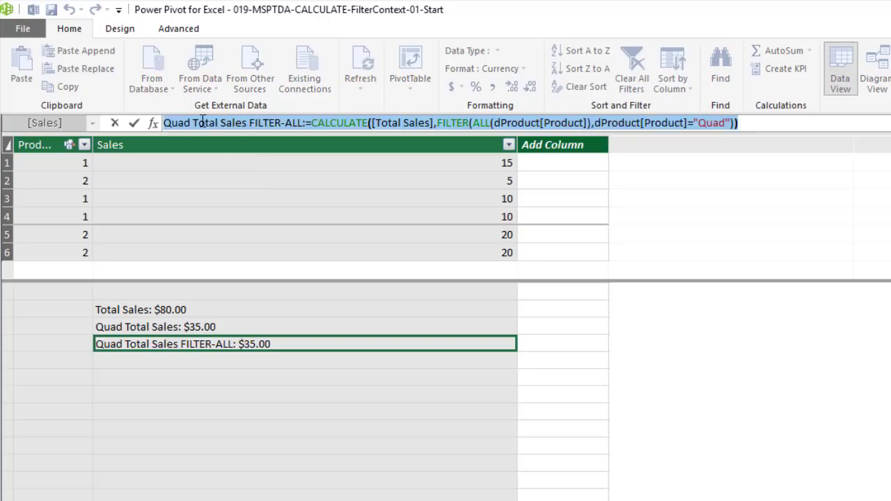
{"action": "key", "text": "Escape"}
{"action": "left_click", "coordinate": [182, 361]}
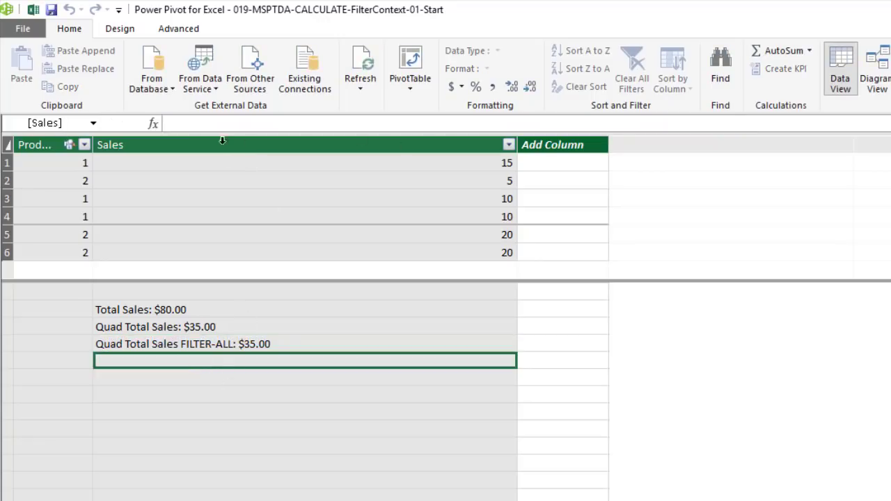
{"action": "left_click", "coordinate": [252, 124]}
{"action": "key", "text": "ctrl+v"}
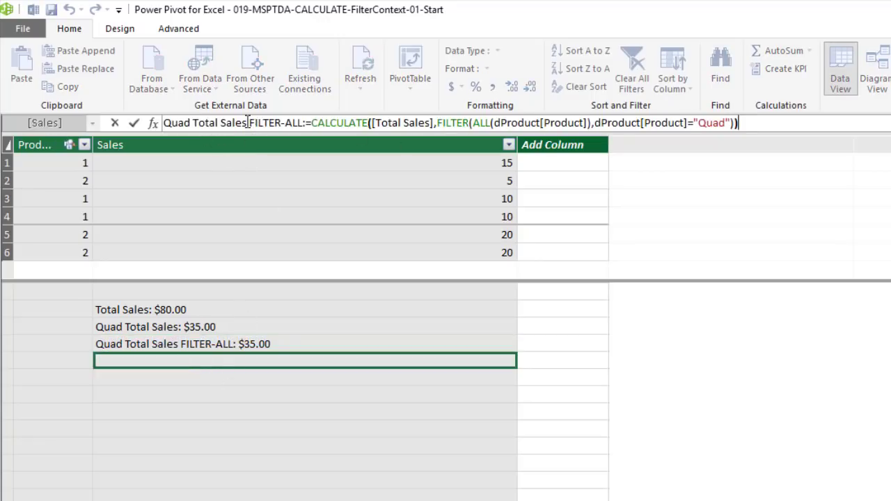
Rename the copied measure Quad Total Sales VALUES and replace ALL with VALUES as the function around dProduct[Product].
{"action": "left_click_drag", "start_coordinate": [249, 123], "coordinate": [304, 122]}
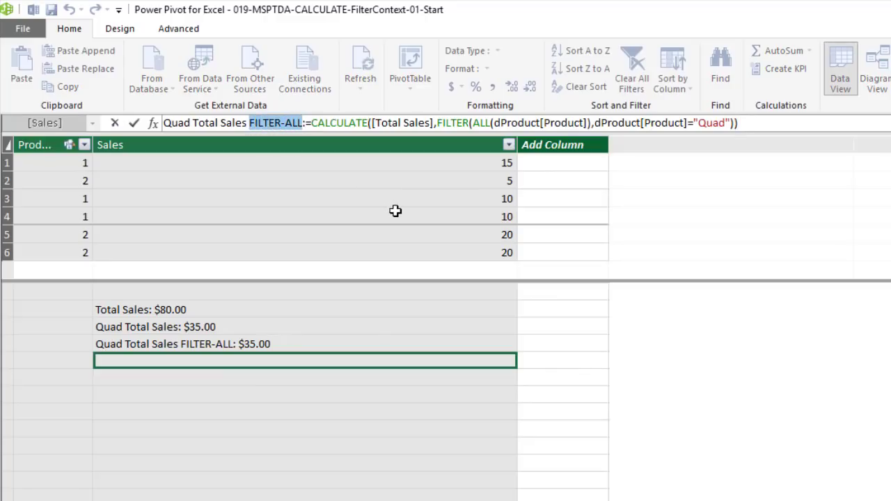
{"action": "type", "text": "VALUES"}
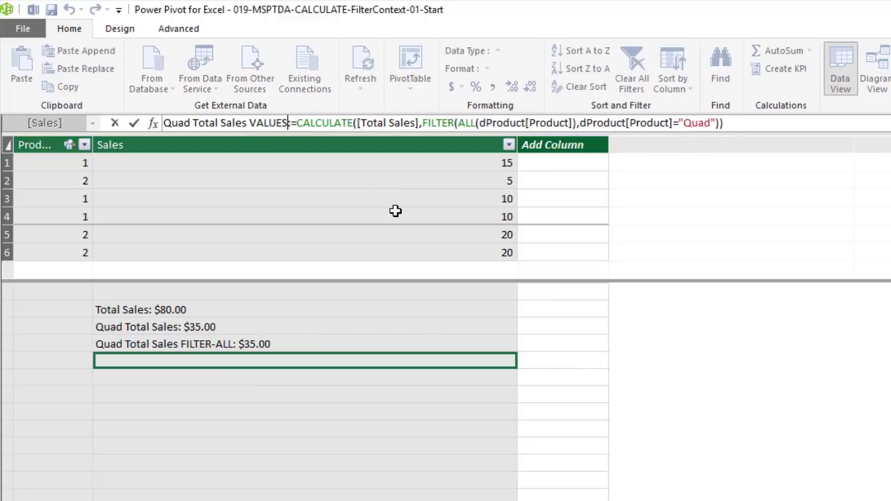
{"action": "left_click_drag", "start_coordinate": [458, 123], "coordinate": [476, 123]}
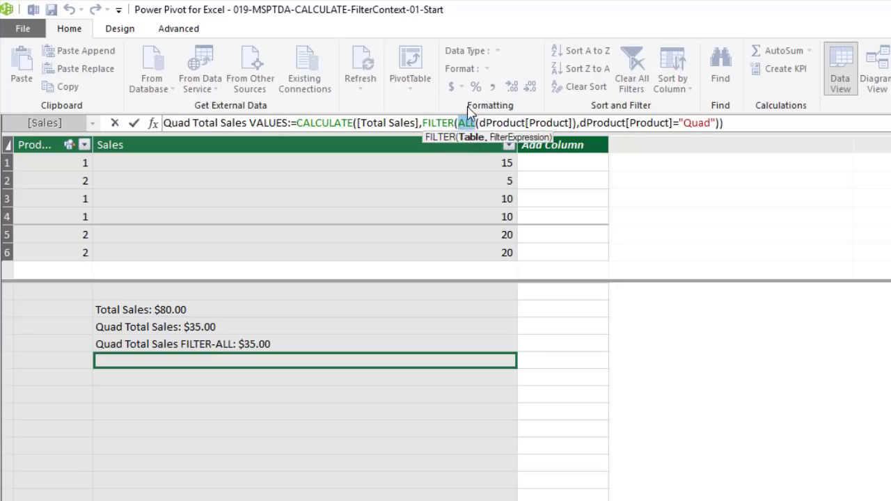
{"action": "type", "text": "values("}
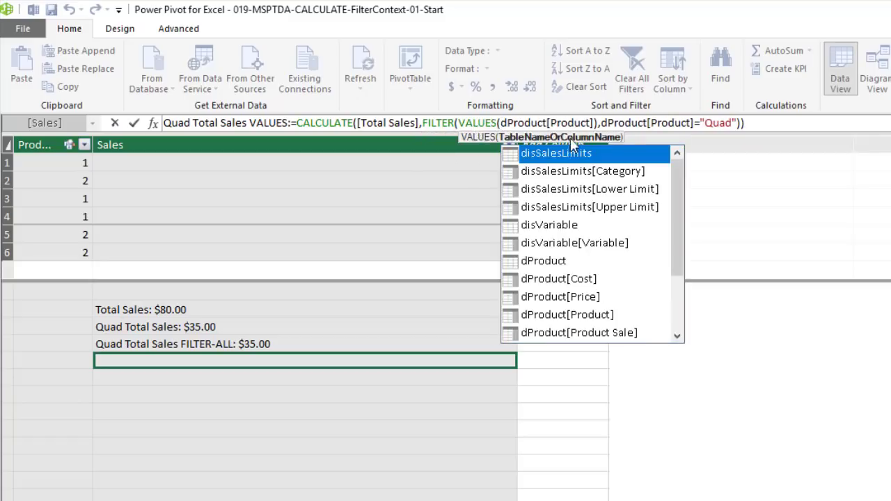
{"action": "left_click", "coordinate": [599, 123]}
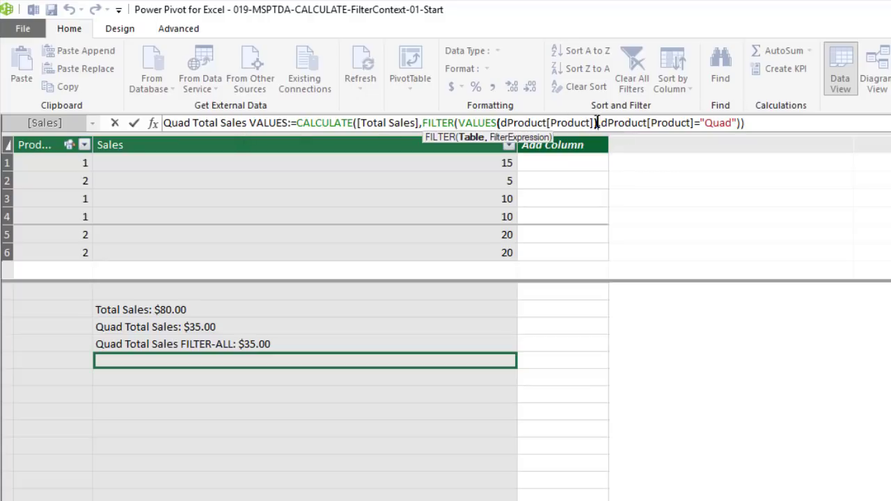
Review the FILTER expression and its VALUES function, enter the measure, and format it as $ English (United States) currency.
{"action": "left_click", "coordinate": [422, 122]}
{"action": "left_click_drag", "start_coordinate": [424, 123], "coordinate": [737, 122]}
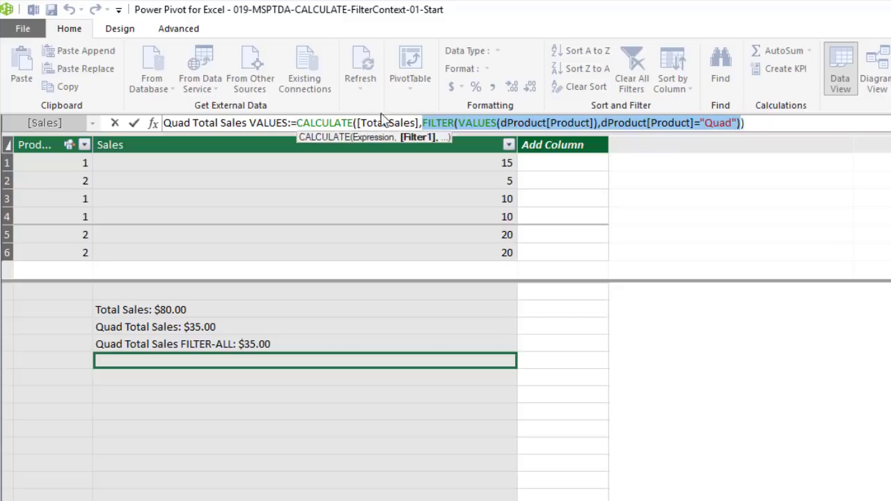
{"action": "left_click", "coordinate": [497, 124]}
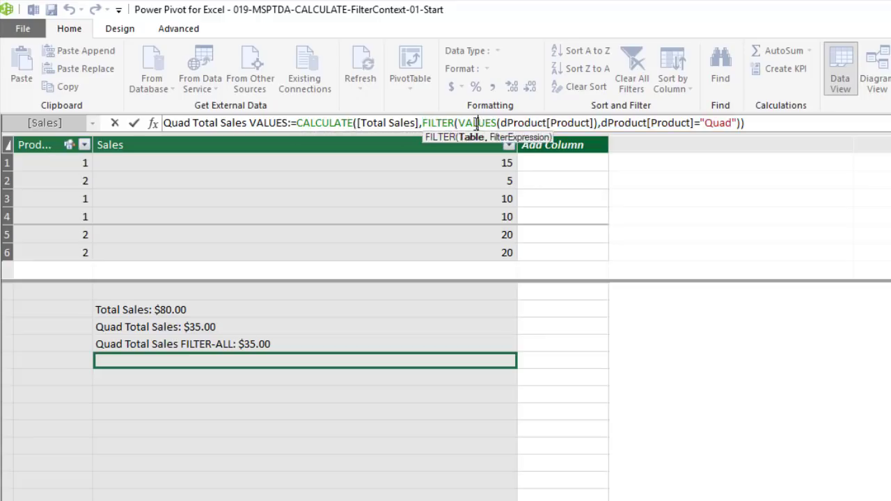
{"action": "double_click", "coordinate": [478, 123]}
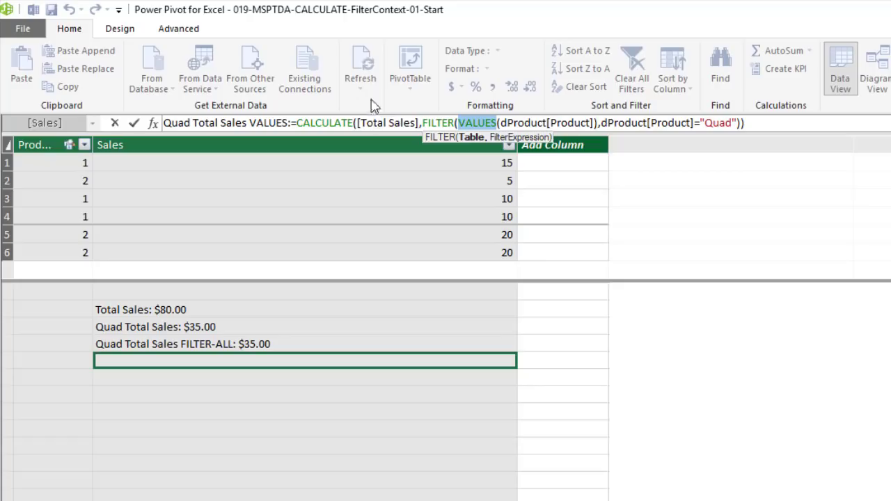
{"action": "left_click", "coordinate": [462, 87]}
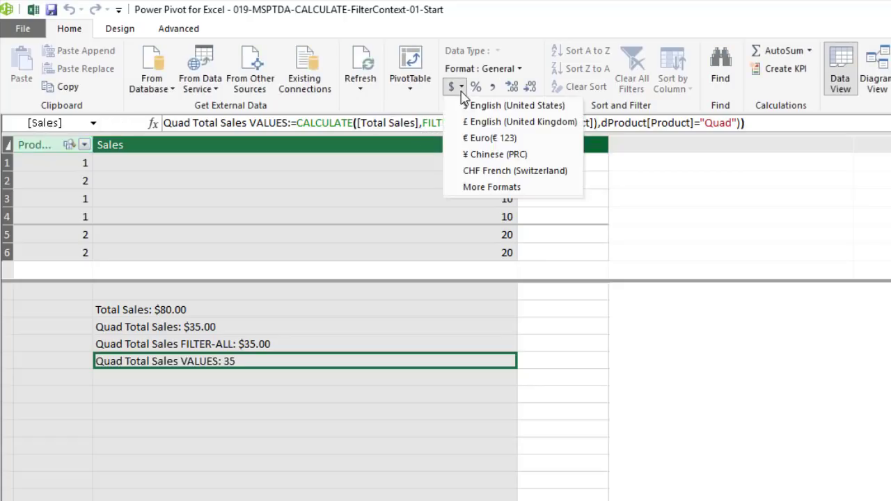
{"action": "left_click", "coordinate": [487, 105]}
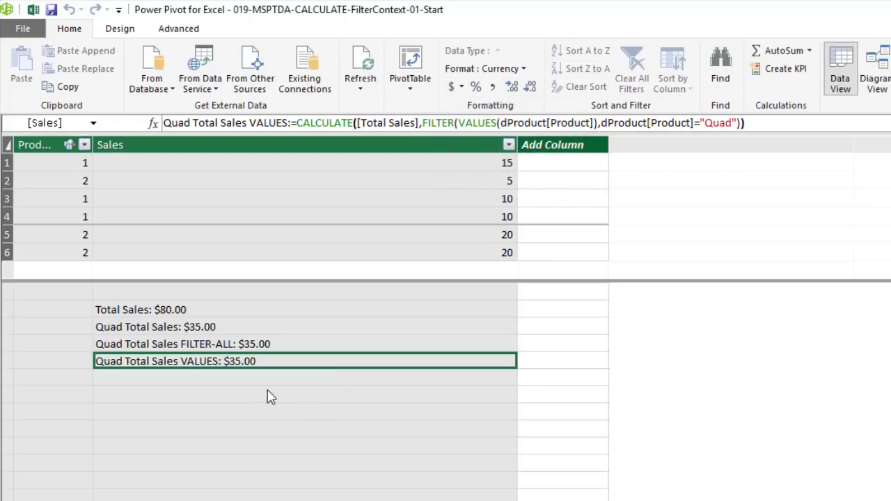
Switch to the Excel workbook, add Quad Total Sales VALUES to the PivotTable's values, and compare its Carlota, Quad and Grand Total rows.
{"action": "key", "text": "alt+Tab"}
{"action": "scroll", "coordinate": [469, 188], "scroll_direction": "right", "scroll_amount": 5}
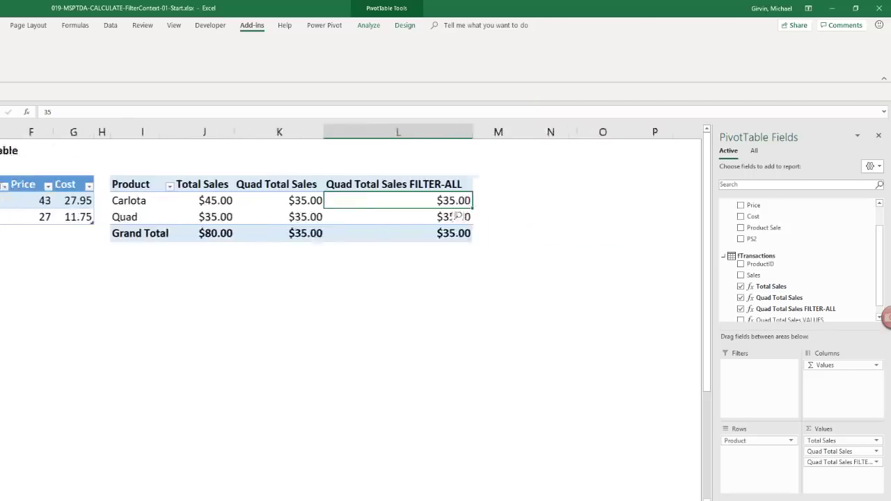
{"action": "left_click_drag", "start_coordinate": [786, 309], "coordinate": [832, 484]}
{"action": "mouse_move", "coordinate": [505, 202]}
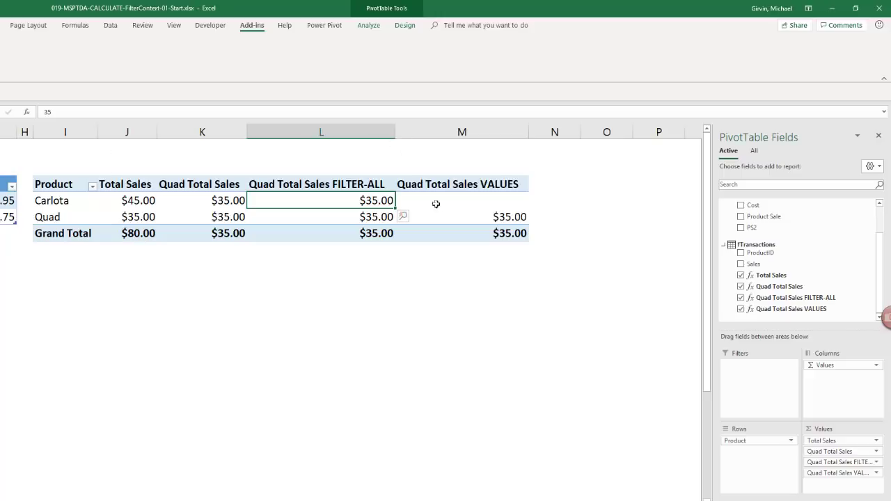
{"action": "mouse_move", "coordinate": [465, 200]}
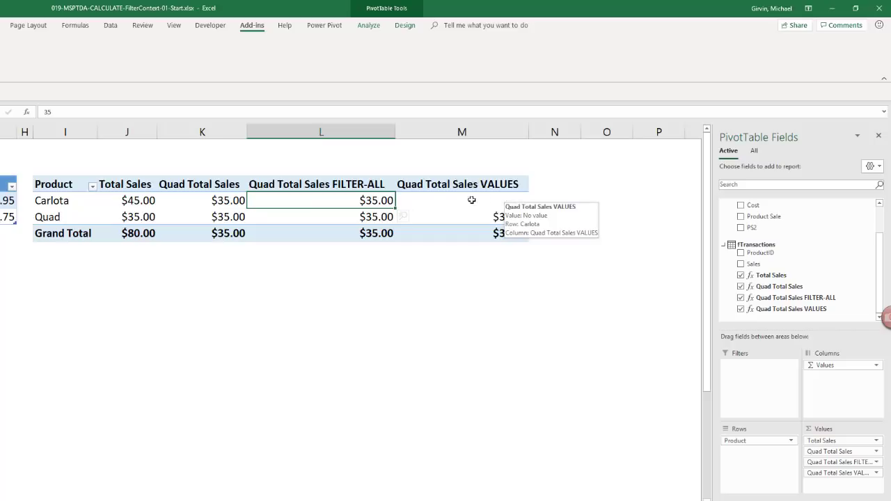
{"action": "left_click", "coordinate": [489, 222]}
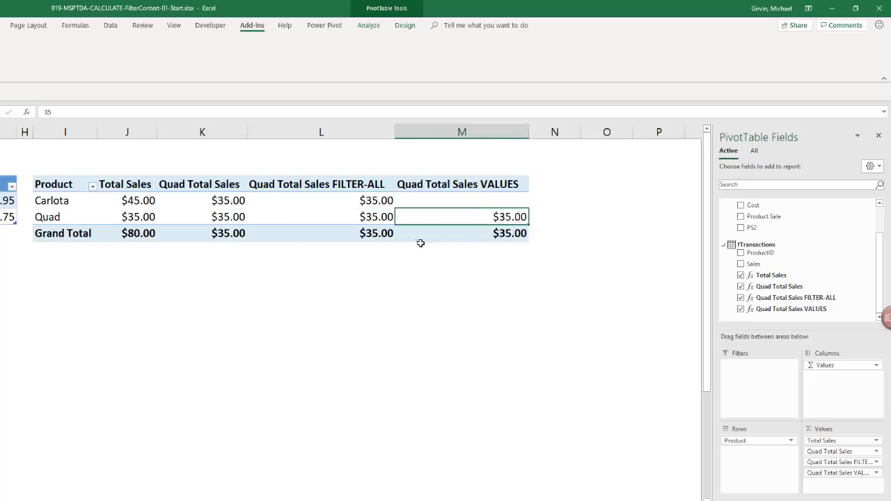
{"action": "mouse_move", "coordinate": [468, 231]}
{"action": "mouse_move", "coordinate": [256, 199]}
Examine the "Quad" criterion in the Quad Total Sales measure, the disVariable table on the worksheet, and its place in the data model diagram.
{"action": "key", "text": "alt+Tab"}
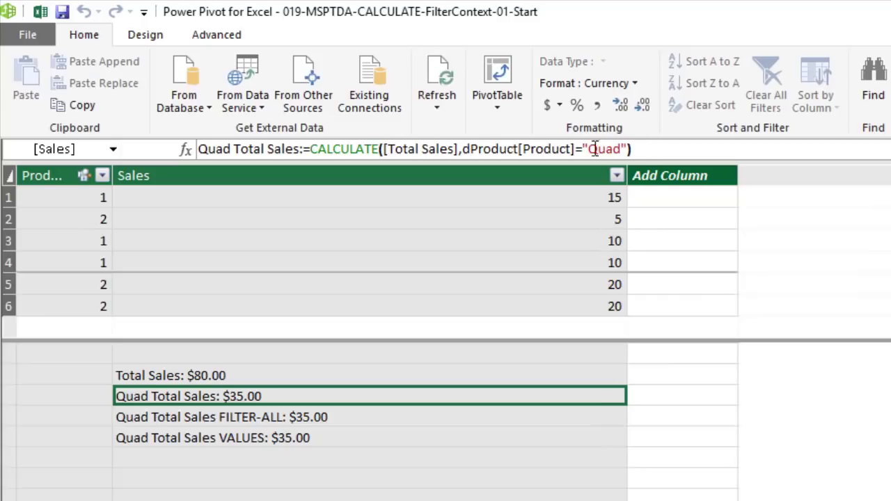
{"action": "left_click_drag", "start_coordinate": [586, 153], "coordinate": [627, 149]}
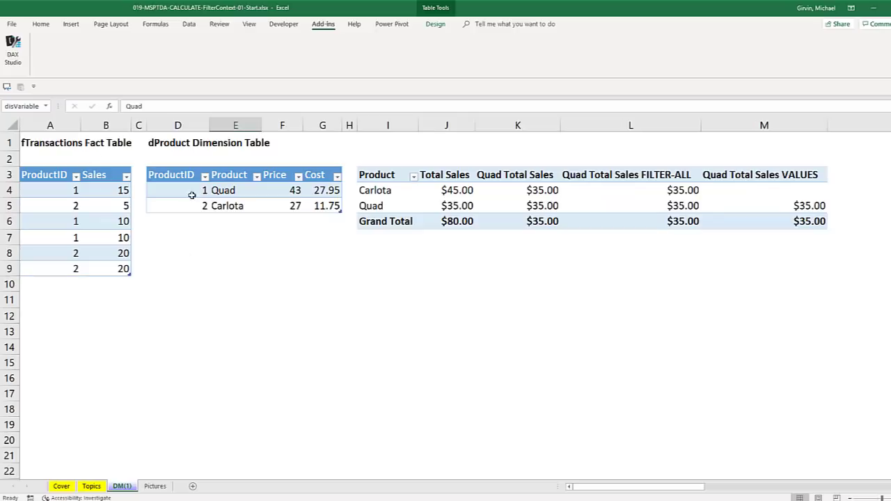
{"action": "scroll", "coordinate": [169, 290], "scroll_direction": "down", "scroll_amount": 6}
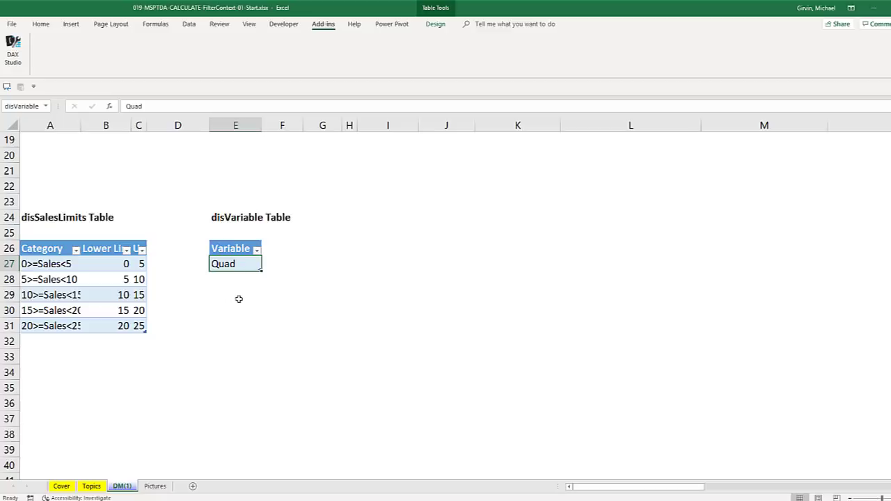
{"action": "key", "text": "alt+Tab"}
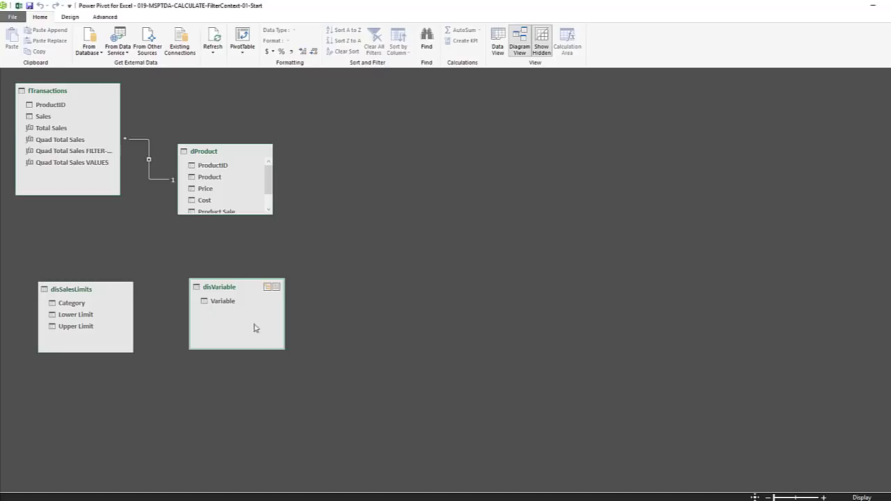
Return to the model's data view and copy the Quad Total Sales formula into the empty measure cell below Quad Total Sales VALUES.
{"action": "left_click", "coordinate": [495, 46]}
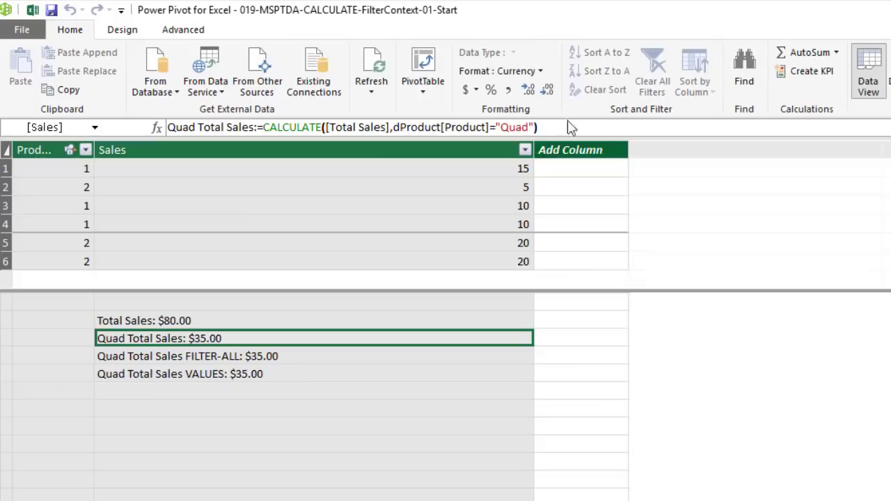
{"action": "left_click_drag", "start_coordinate": [327, 73], "coordinate": [80, 72]}
{"action": "key", "text": "ctrl+c"}
{"action": "key", "text": "Escape"}
{"action": "left_click", "coordinate": [285, 391]}
{"action": "left_click", "coordinate": [210, 130]}
{"action": "key", "text": "ctrl+v"}
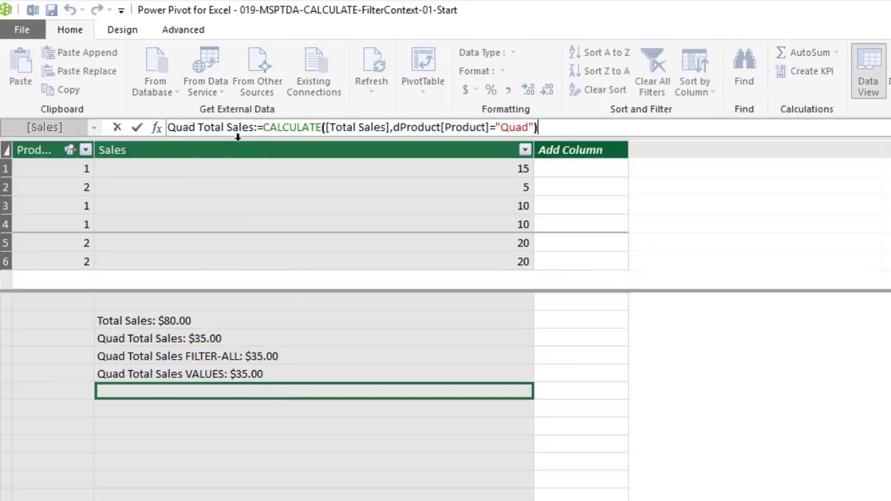
Rename the copied measure Quad Total Sales Criteria From VALUES.
{"action": "left_click", "coordinate": [255, 128]}
{"action": "type", "text": "Criteria Fropm VALUES"}
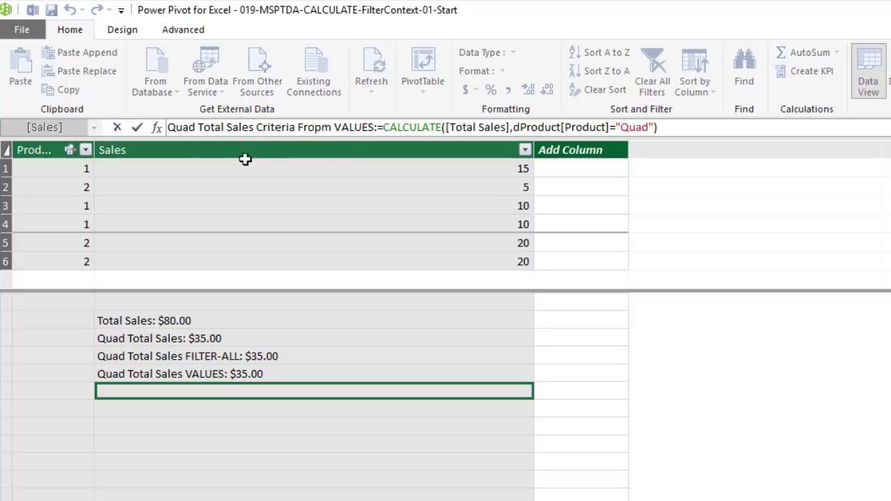
{"action": "left_click", "coordinate": [323, 128]}
{"action": "key", "text": "BackSpace"}
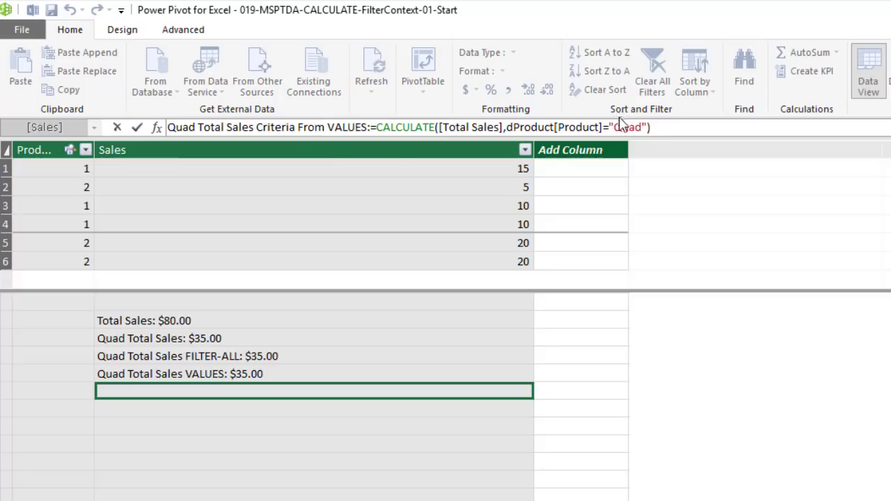
Replace the "Quad" criterion in the new measure with VALUES(disVariable[Variable]) and highlight the VALUES function for review.
{"action": "left_click_drag", "start_coordinate": [610, 127], "coordinate": [650, 127]}
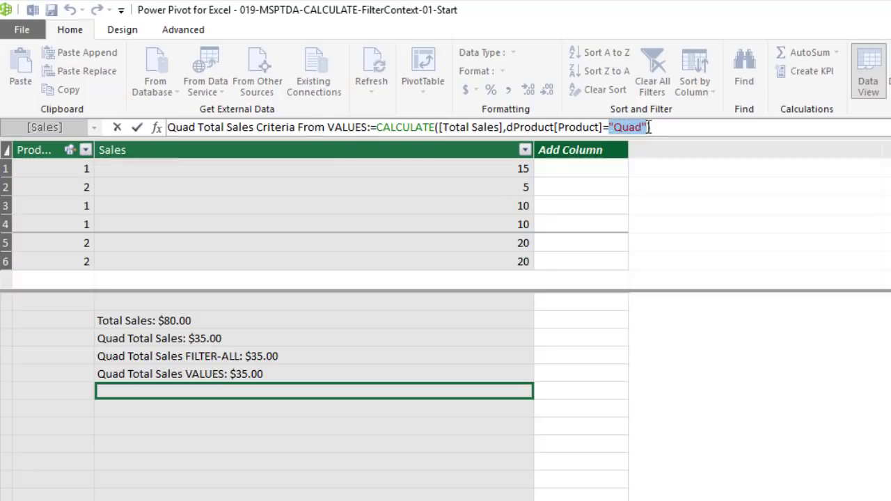
{"action": "type", "text": "values("}
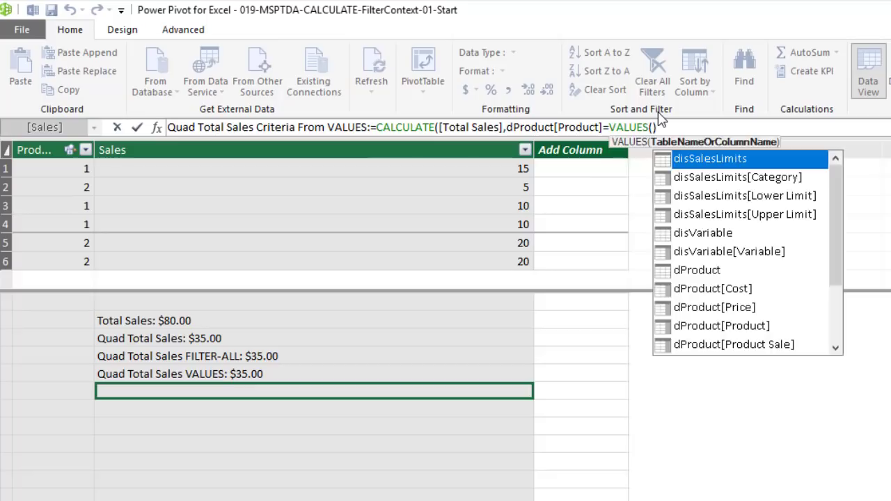
{"action": "type", "text": "dis"}
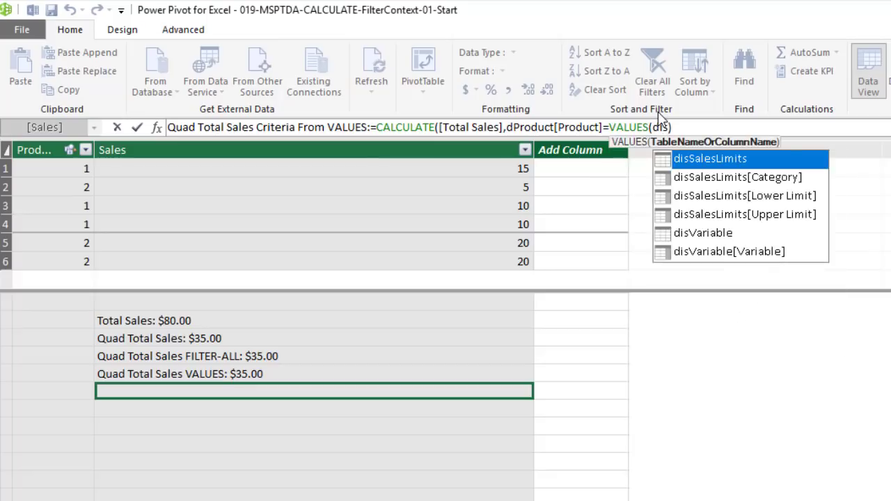
{"action": "key", "text": "Down"}
{"action": "key", "text": "Down"}
{"action": "key", "text": "Down"}
{"action": "key", "text": "Down"}
{"action": "key", "text": "Down"}
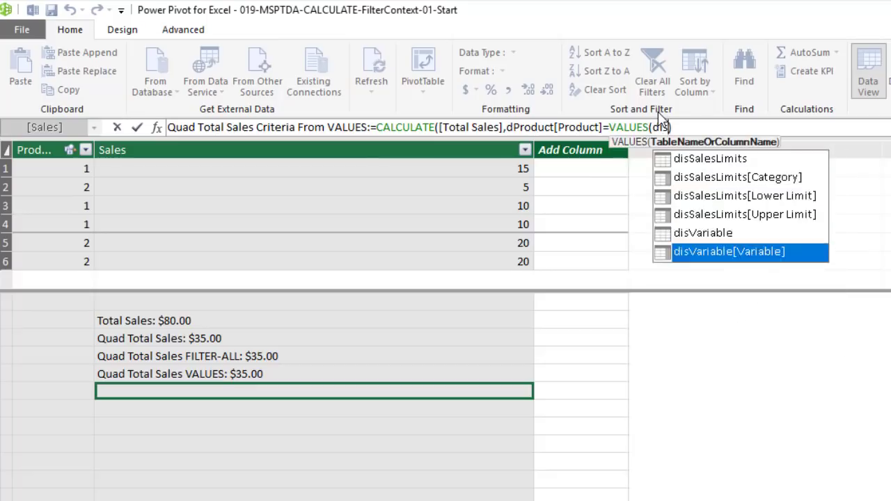
{"action": "type", "text": "s"}
{"action": "key", "text": "Tab"}
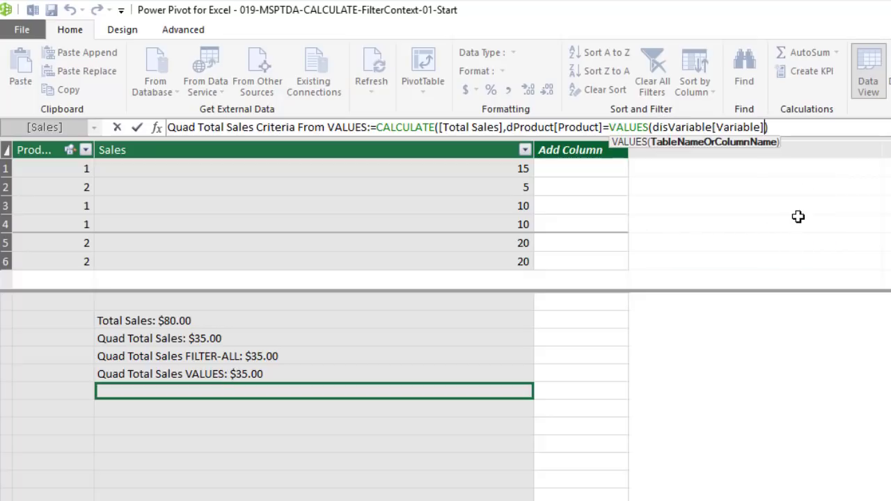
{"action": "type", "text": ")"}
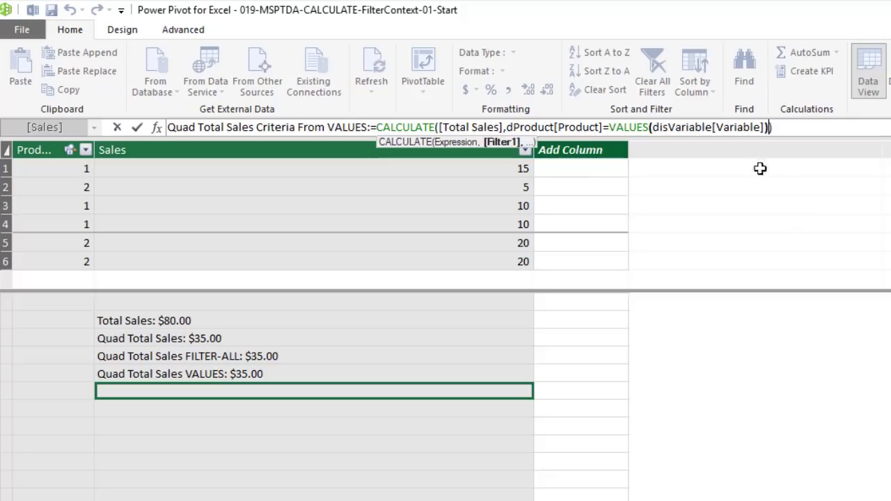
{"action": "double_click", "coordinate": [630, 128]}
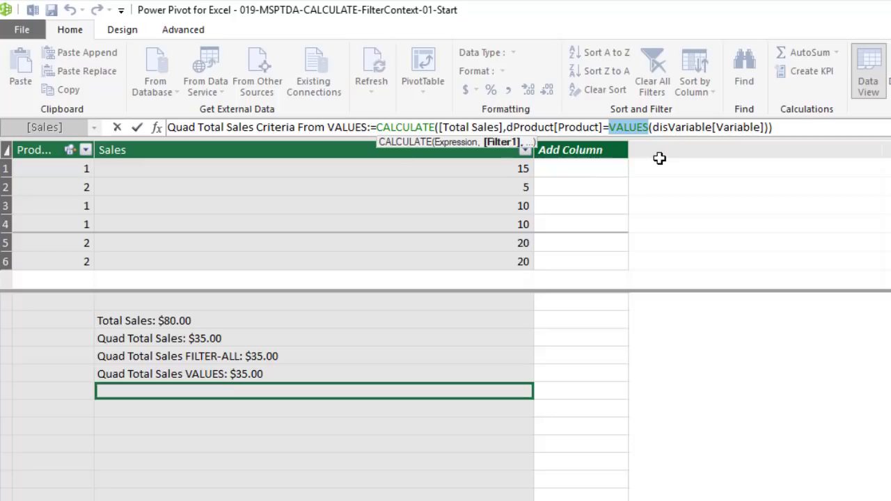
{"action": "left_click", "coordinate": [610, 129]}
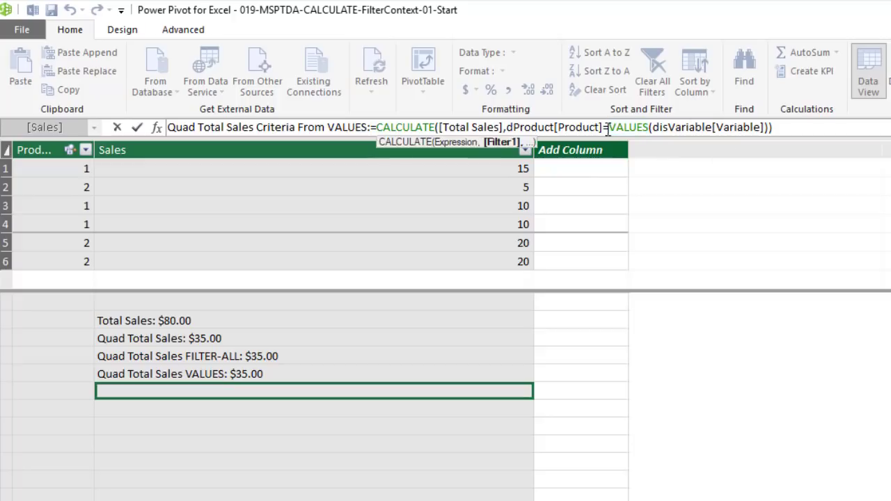
Commit the Quad Total Sales Criteria From VALUES measure and format it as $ English (United States) currency.
{"action": "left_click_drag", "start_coordinate": [609, 128], "coordinate": [771, 128]}
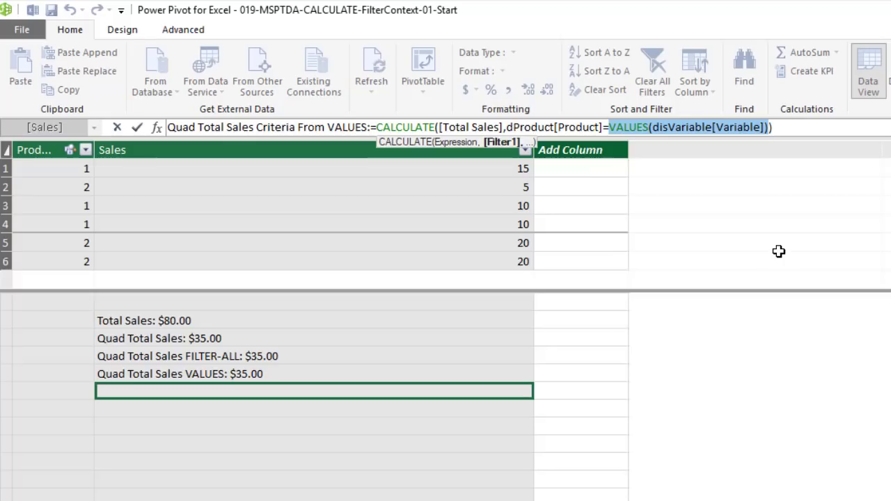
{"action": "key", "text": "Return"}
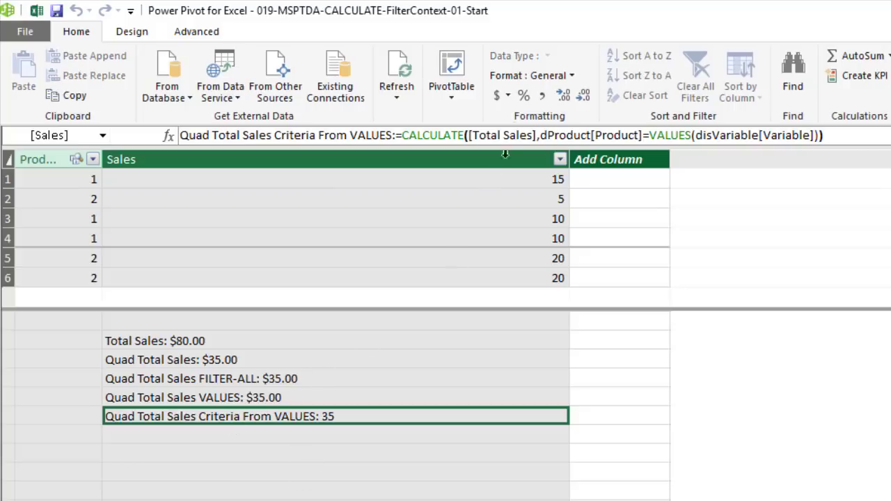
{"action": "left_click", "coordinate": [514, 97]}
{"action": "left_click", "coordinate": [513, 113]}
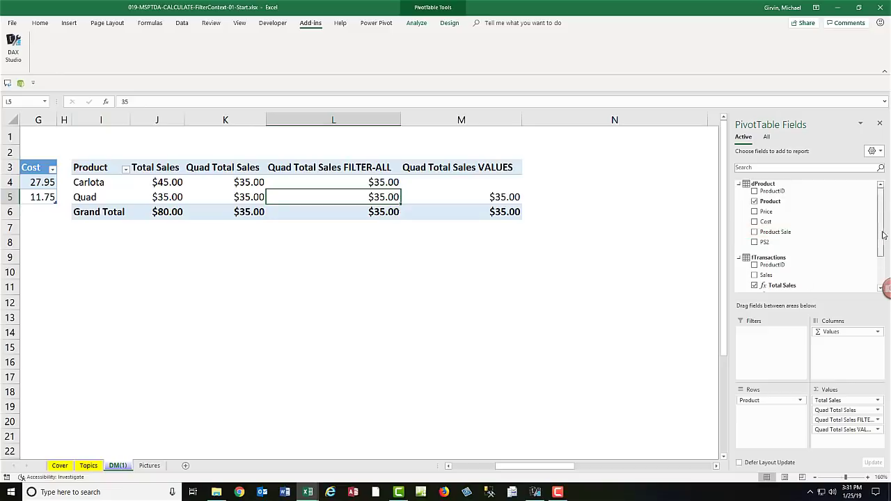
Add the Quad Total Sales Criteria From VALUES measure to the values of the worksheet's PivotTable.
{"action": "left_click_drag", "start_coordinate": [881, 235], "coordinate": [881, 269]}
{"action": "left_click_drag", "start_coordinate": [792, 285], "coordinate": [838, 444]}
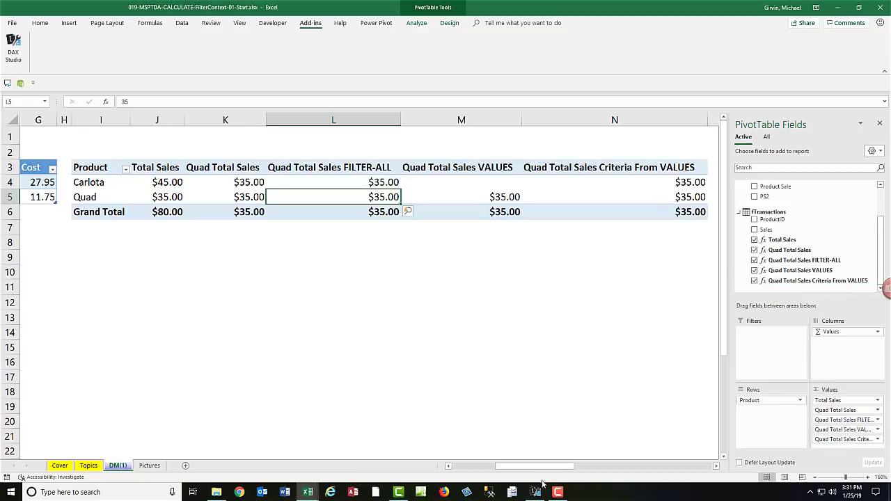
Set the Variable entry in the disVariable table to Carlota and refresh the PivotTable.
{"action": "left_click_drag", "start_coordinate": [532, 467], "coordinate": [481, 471]}
{"action": "scroll", "coordinate": [278, 299], "scroll_direction": "down", "scroll_amount": 5}
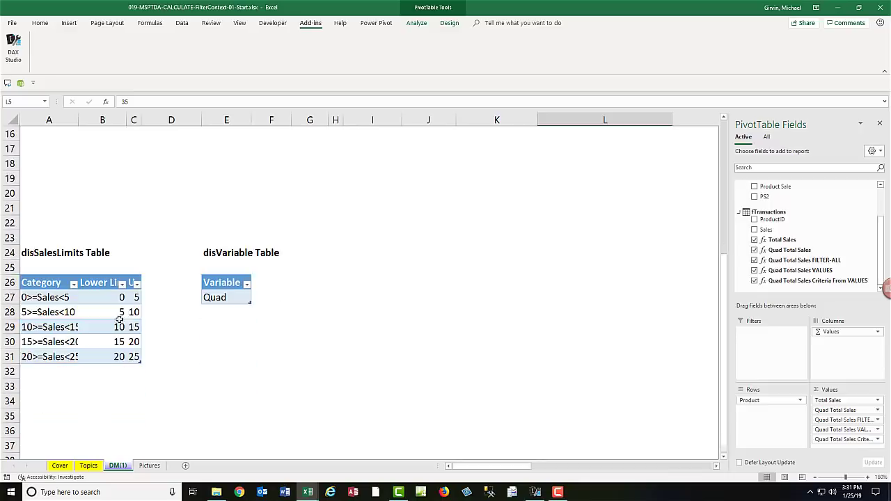
{"action": "left_click", "coordinate": [226, 297]}
{"action": "type", "text": "Carlota"}
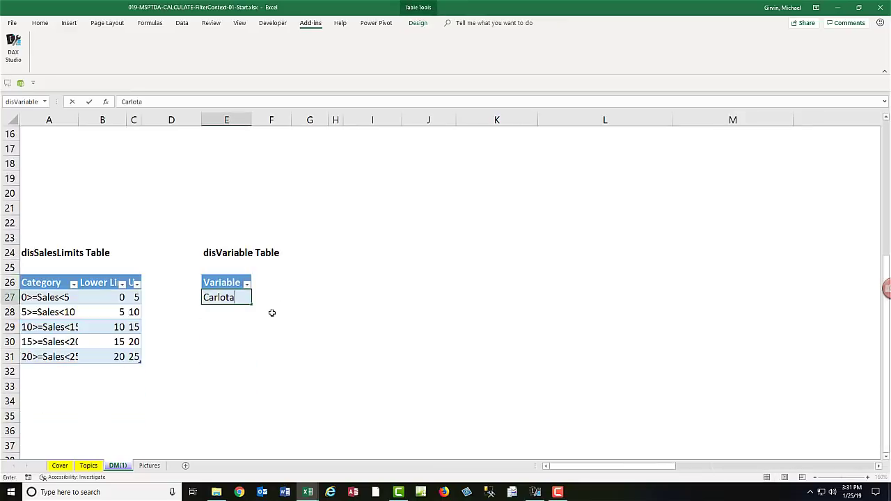
{"action": "key", "text": "Return"}
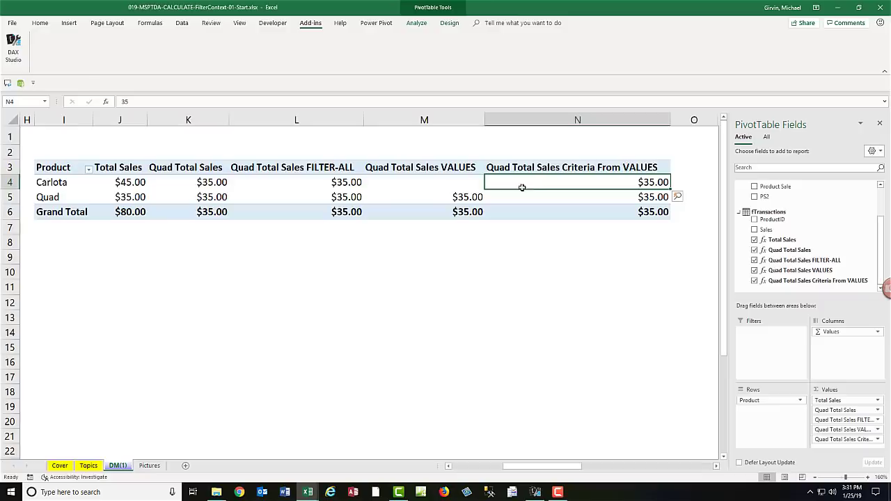
{"action": "right_click", "coordinate": [520, 183]}
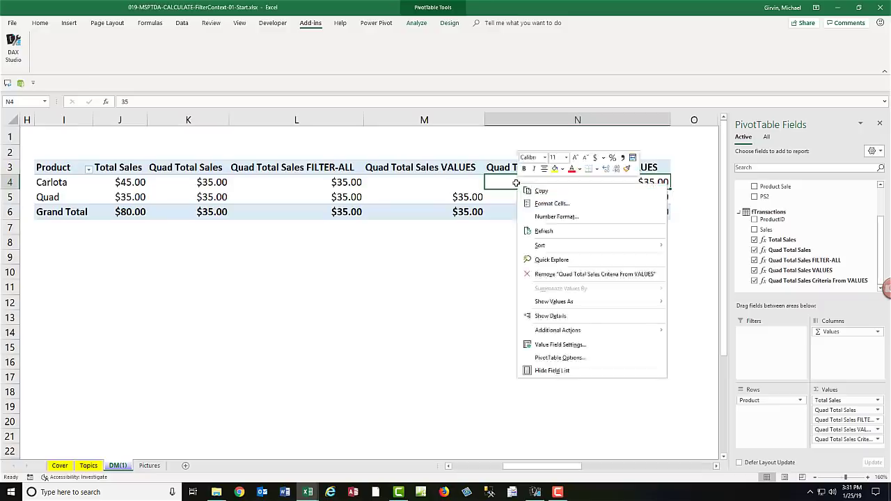
{"action": "left_click", "coordinate": [537, 231]}
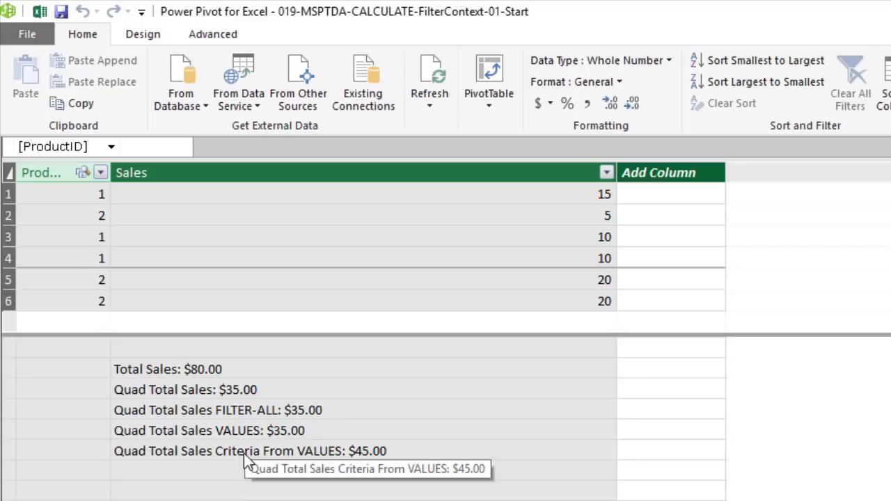
Rename the criteria measure in the data model to Total Sales Criteria From VALUES and check its column in the PivotTable.
{"action": "left_click", "coordinate": [243, 451]}
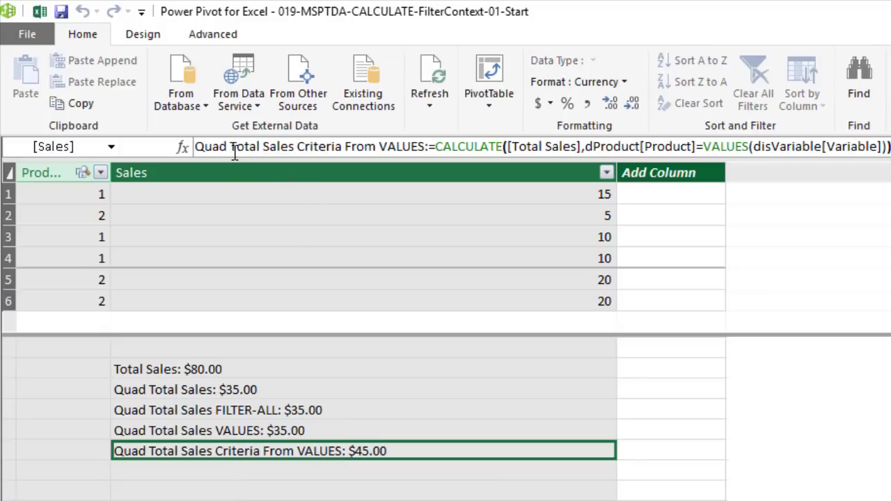
{"action": "double_click", "coordinate": [213, 147]}
{"action": "key", "text": "Delete"}
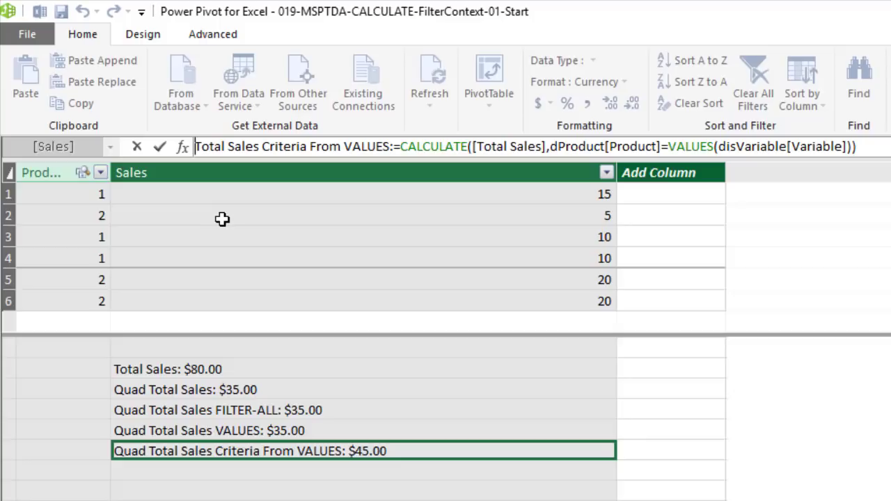
{"action": "key", "text": "Return"}
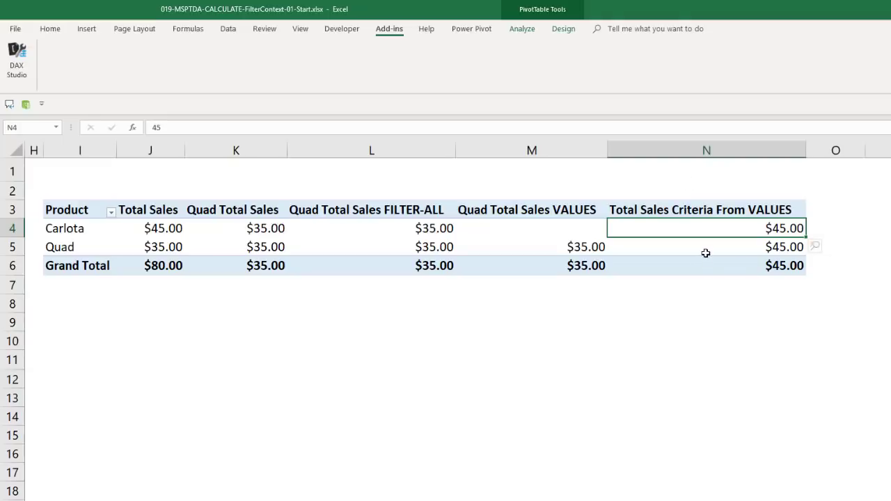
{"action": "mouse_move", "coordinate": [705, 253]}
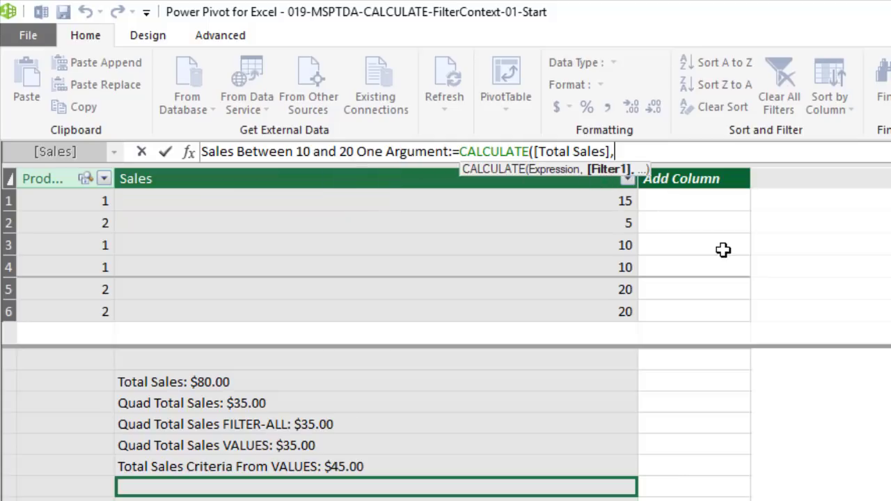
Enter fTransactions[Sales]>=10 as the CALCULATE filter in the Sales Between 10 and 20 One Argument measure.
{"action": "type", "text": "ft"}
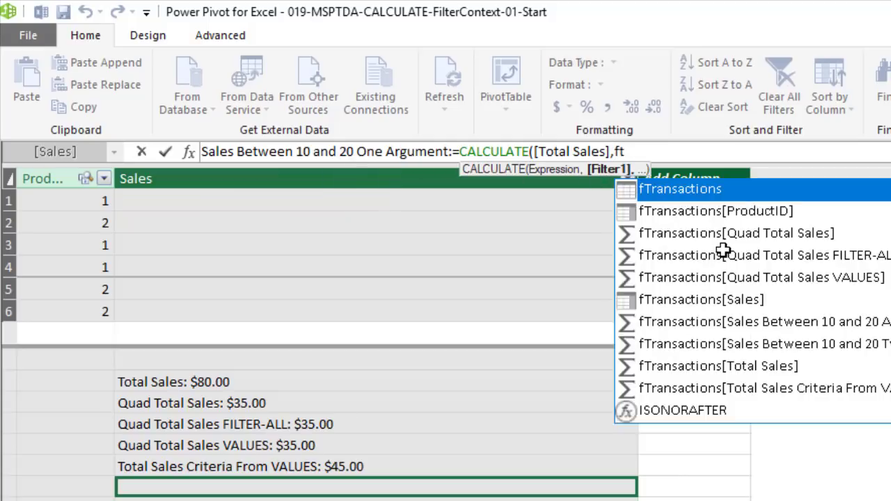
{"action": "key", "text": "Down"}
{"action": "key", "text": "Down"}
{"action": "key", "text": "Down"}
{"action": "key", "text": "Down"}
{"action": "key", "text": "Down"}
{"action": "key", "text": "Tab"}
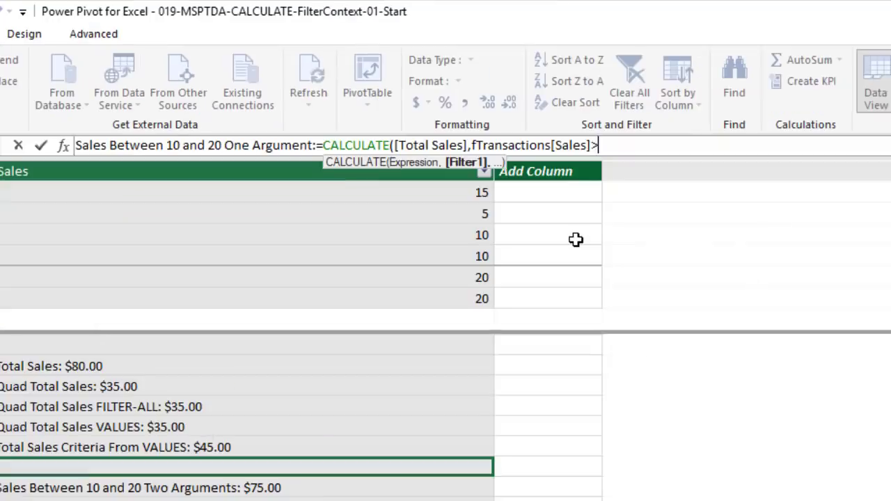
{"action": "type", "text": ">=10"}
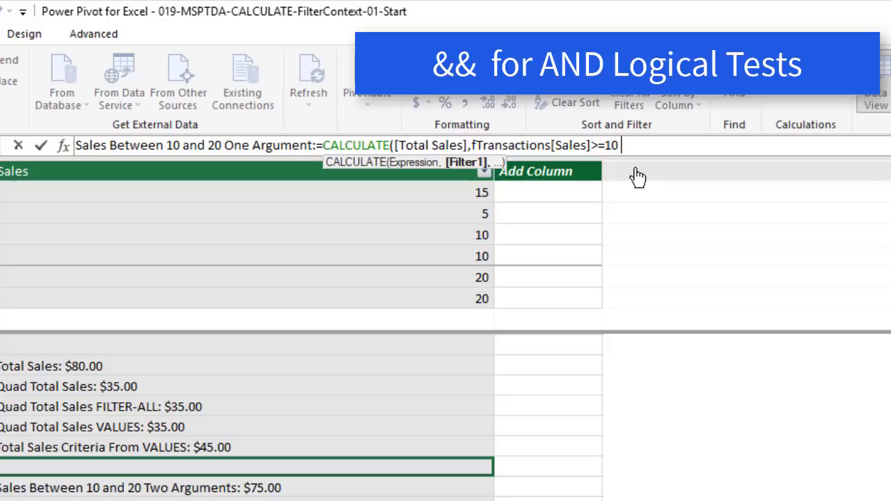
Complete the filter with && fTransactions[Sales]<25, commit the measure and format it as $ English (United States) currency.
{"action": "type", "text": "&& ft"}
{"action": "key", "text": "Down"}
{"action": "key", "text": "Down"}
{"action": "key", "text": "Down"}
{"action": "key", "text": "Down"}
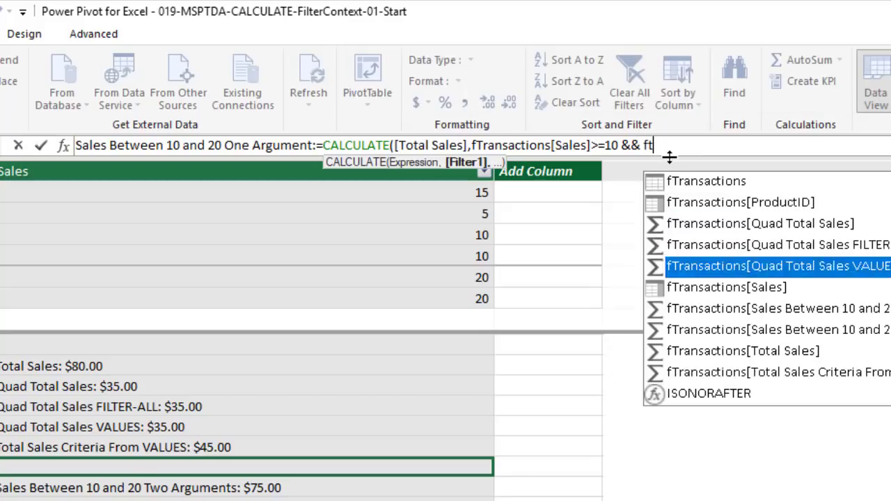
{"action": "key", "text": "Down"}
{"action": "key", "text": "Tab"}
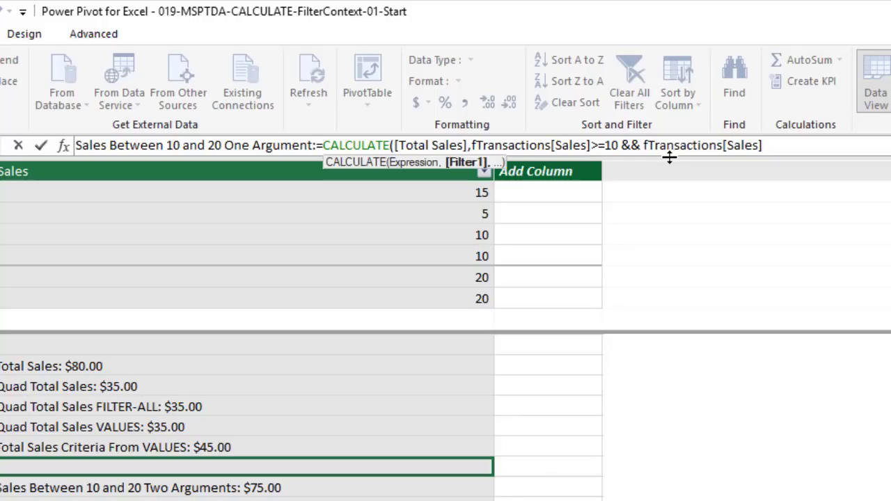
{"action": "type", "text": "<25)"}
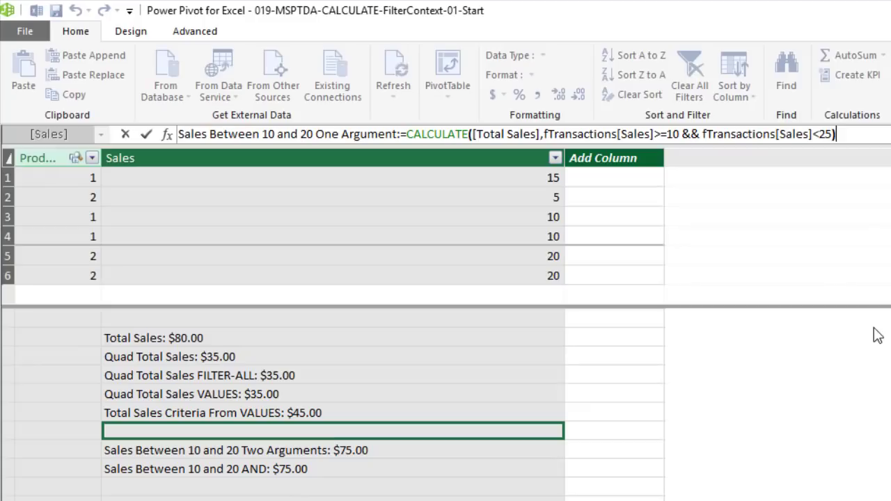
{"action": "key", "text": "Return"}
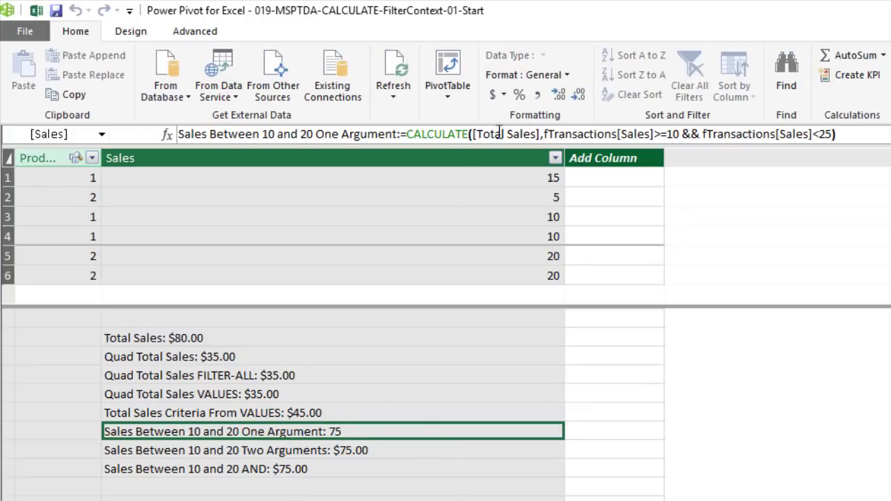
{"action": "left_click", "coordinate": [503, 95]}
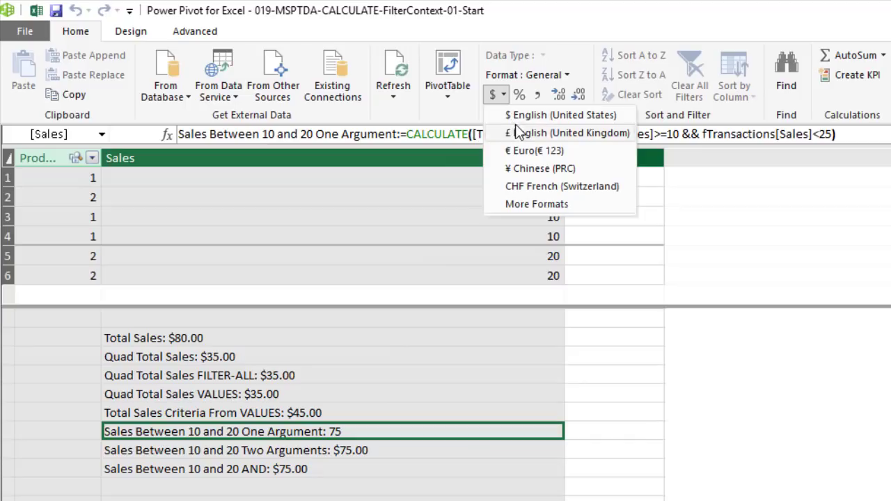
{"action": "left_click", "coordinate": [522, 114]}
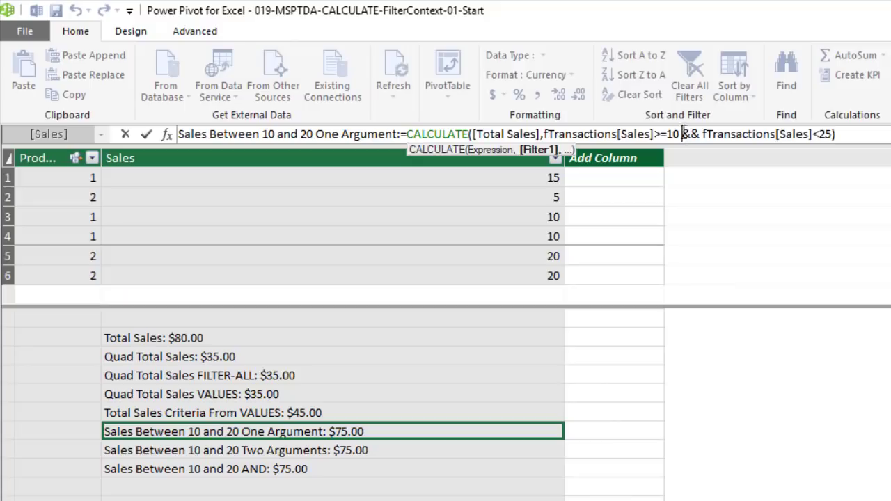
Compare how the One Argument, Two Arguments and AND versions of the Sales Between 10 and 20 measure combine their conditions.
{"action": "left_click_drag", "start_coordinate": [682, 133], "coordinate": [702, 135]}
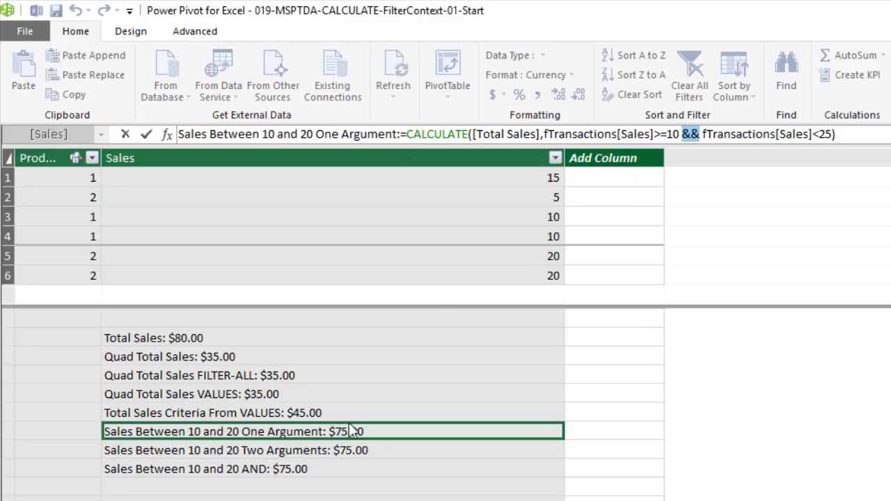
{"action": "left_click", "coordinate": [336, 450]}
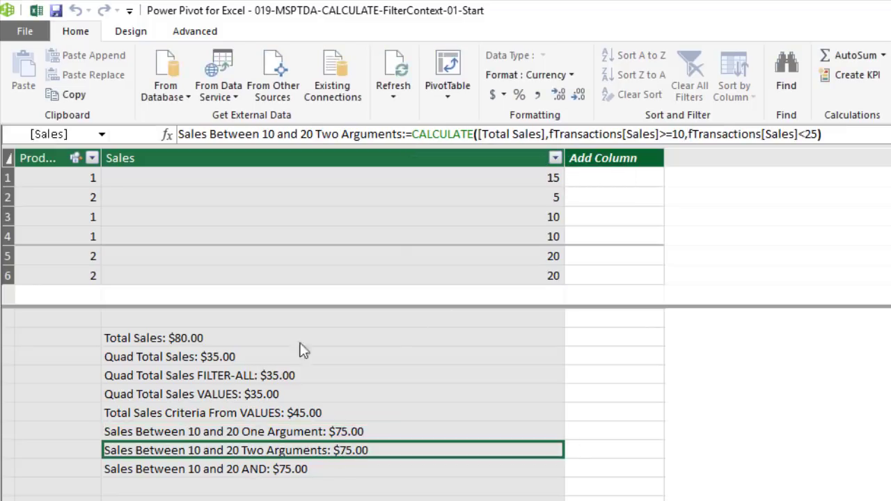
{"action": "left_click", "coordinate": [689, 134]}
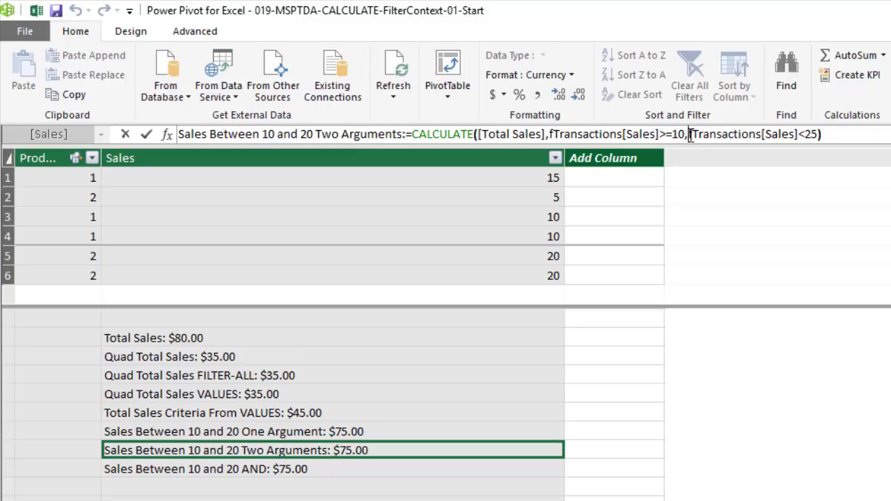
{"action": "left_click", "coordinate": [550, 133]}
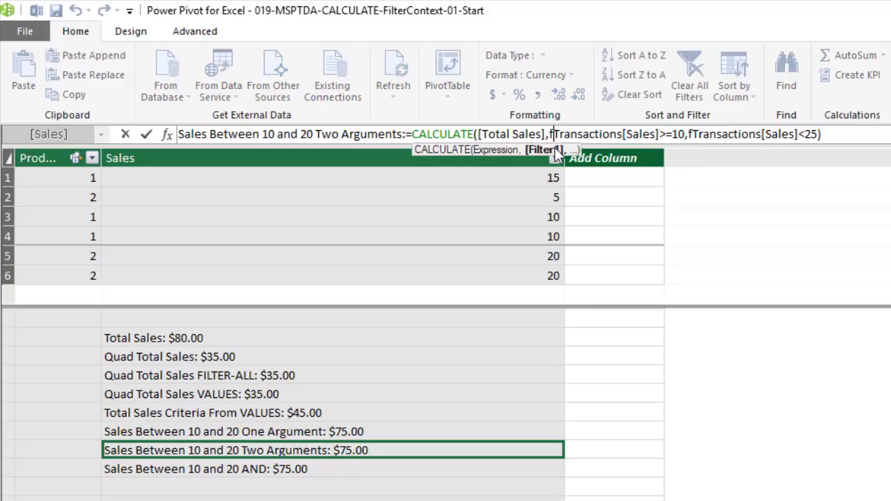
{"action": "left_click", "coordinate": [689, 134]}
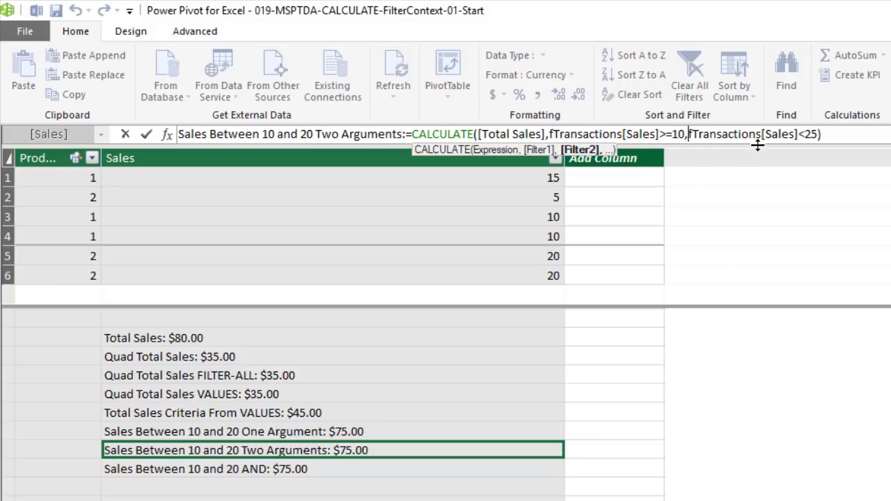
{"action": "left_click", "coordinate": [286, 468]}
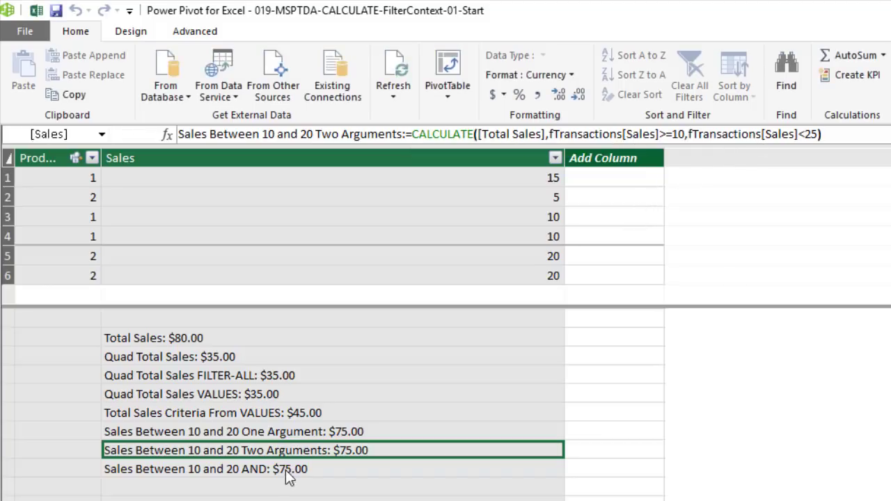
{"action": "left_click", "coordinate": [495, 137]}
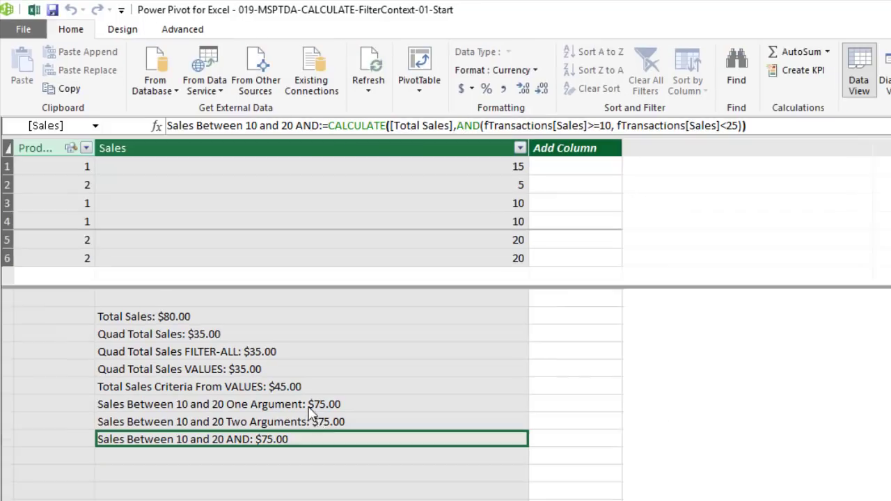
{"action": "left_click", "coordinate": [328, 432]}
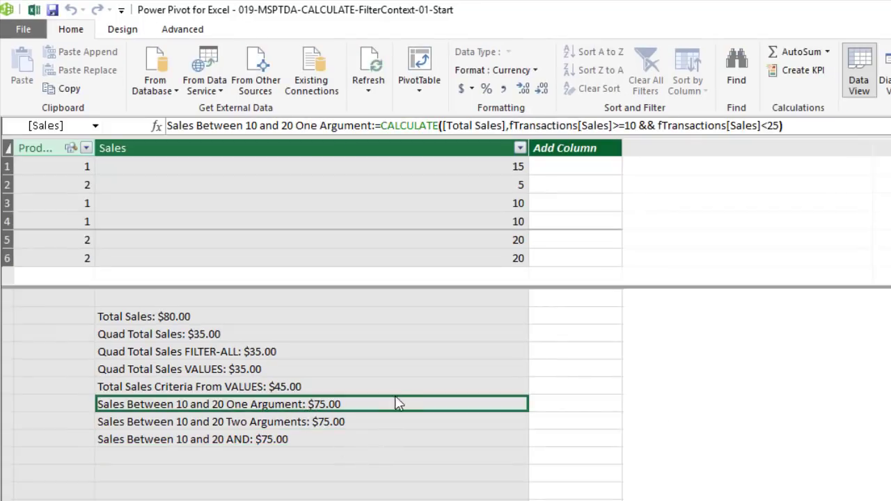
{"action": "left_click", "coordinate": [529, 127]}
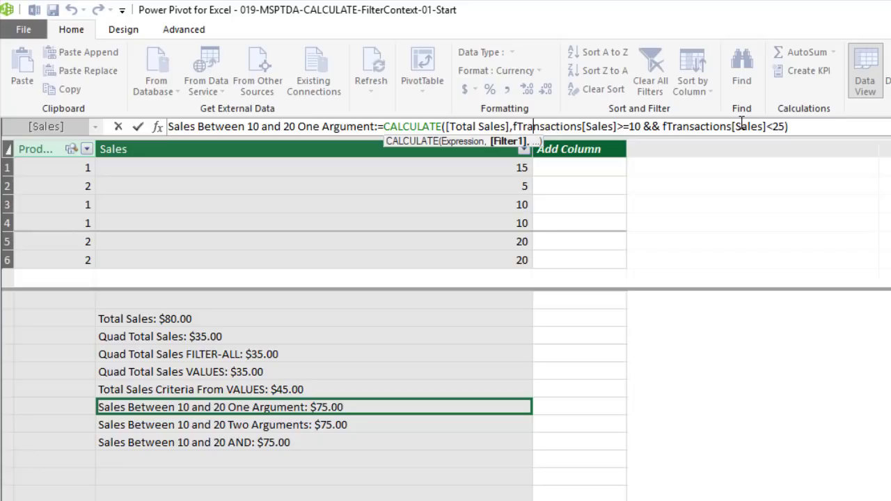
{"action": "left_click", "coordinate": [804, 125]}
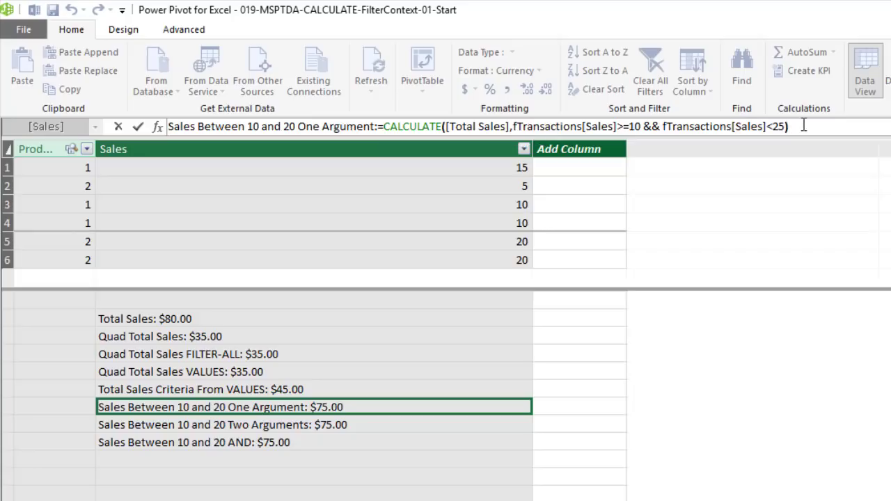
{"action": "key", "text": "Return"}
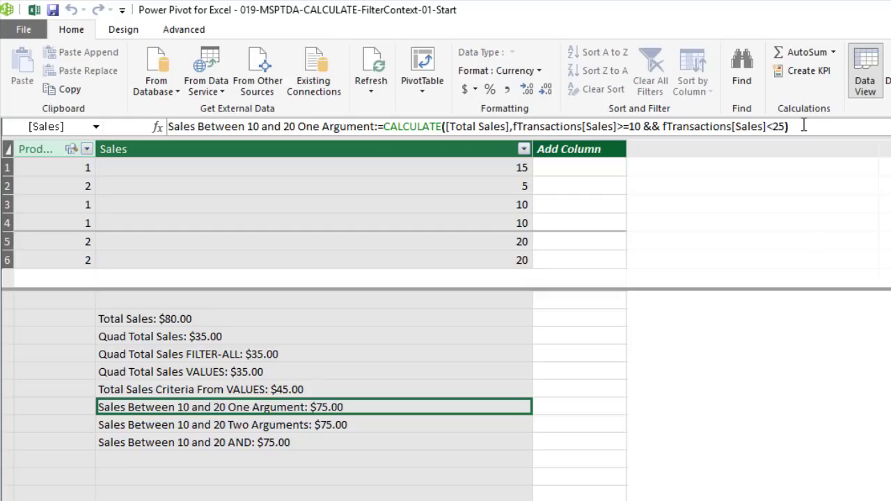
Start a new measure Carlota Sales >15:=CALCULATE([Total Sales], with dProduct[Product]="Carlota" && as the beginning of its filter.
{"action": "left_click", "coordinate": [251, 462]}
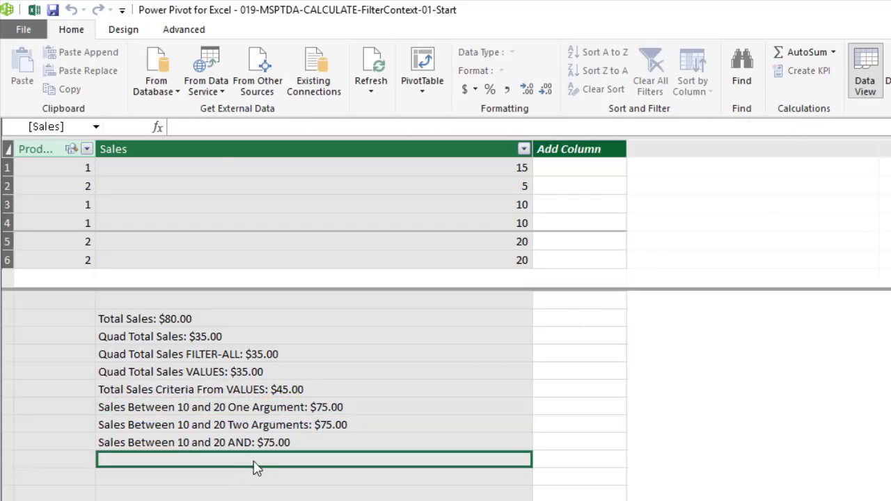
{"action": "left_click", "coordinate": [218, 127]}
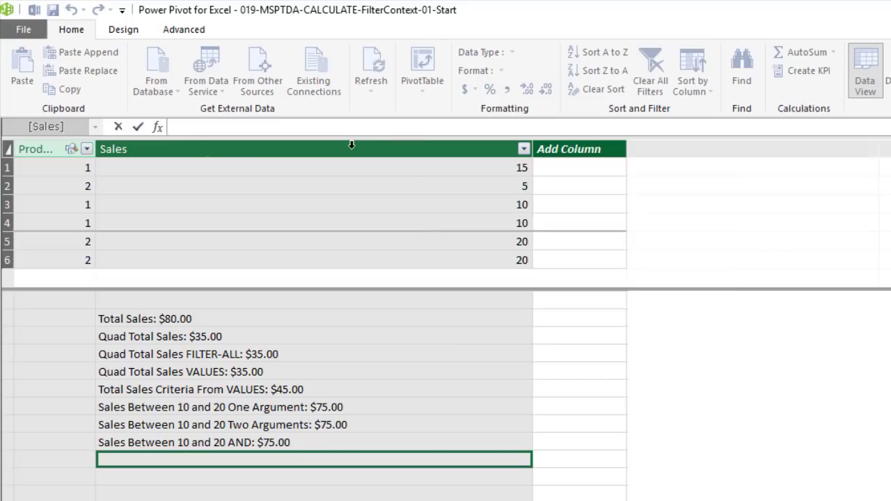
{"action": "type", "text": "Carlota Sales >15:=CALCULATE([Total Sales],"}
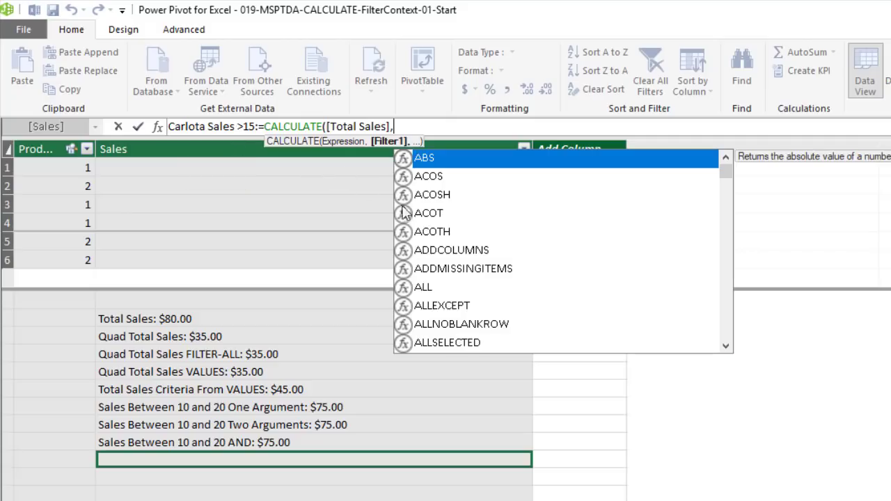
{"action": "type", "text": "dp"}
{"action": "key", "text": "Down"}
{"action": "key", "text": "Down"}
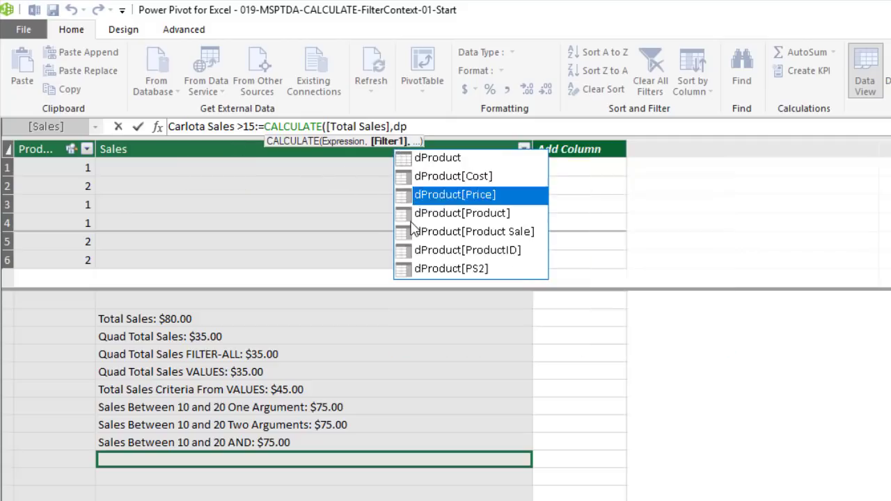
{"action": "key", "text": "Down"}
{"action": "key", "text": "Tab"}
{"action": "type", "text": "="}
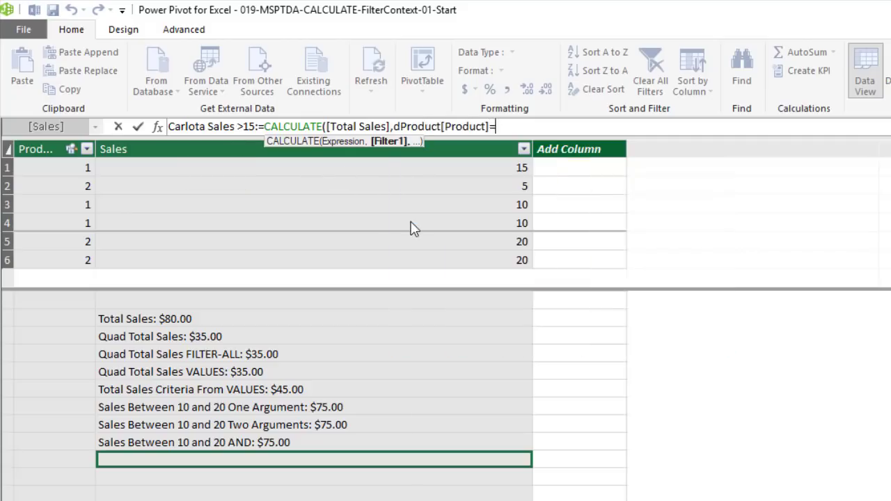
{"action": "type", "text": "\"Carlota\" && "}
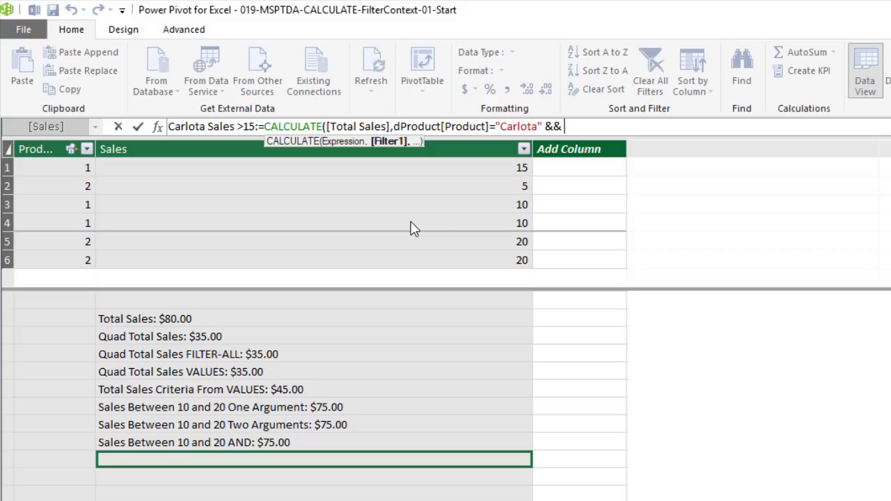
Complete the Carlota Sales >15 filter with fTransactions[Sales]>15) and commit the measure.
{"action": "type", "text": "f"}
{"action": "key", "text": "Down"}
{"action": "key", "text": "Down"}
{"action": "key", "text": "Down"}
{"action": "key", "text": "Down"}
{"action": "key", "text": "Down"}
{"action": "key", "text": "Tab"}
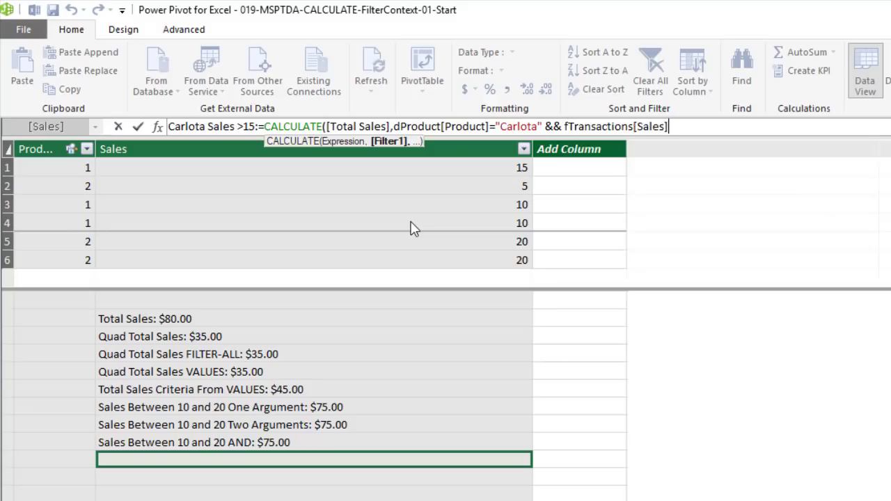
{"action": "type", "text": ">15)"}
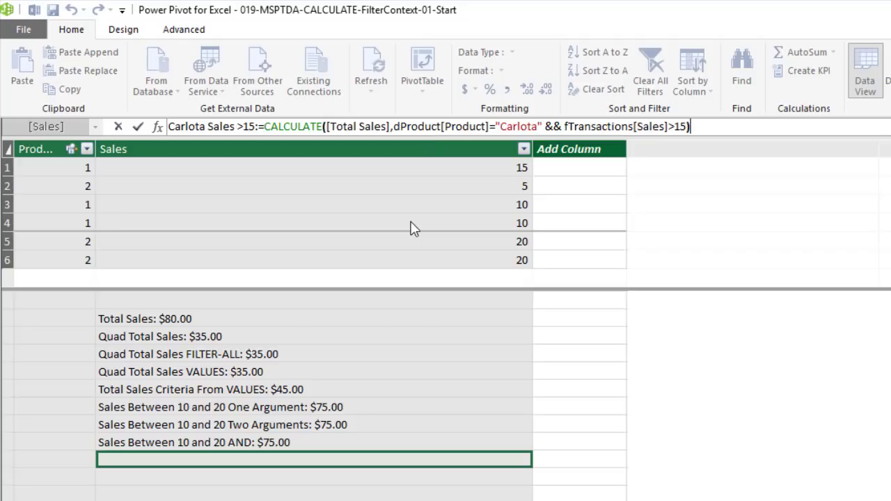
{"action": "key", "text": "Return"}
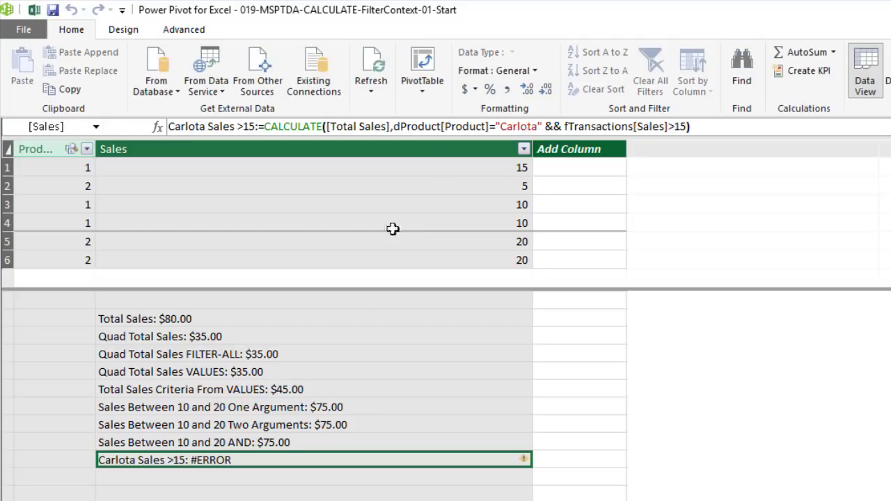
Replace the && in the Carlota Sales >15 measure with a comma so the two conditions are separate filter arguments, and commit it.
{"action": "mouse_move", "coordinate": [524, 459]}
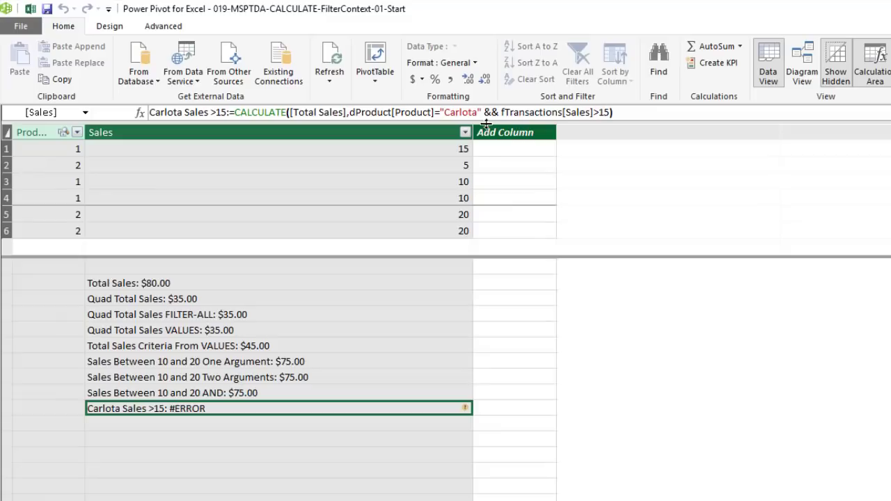
{"action": "left_click", "coordinate": [497, 111]}
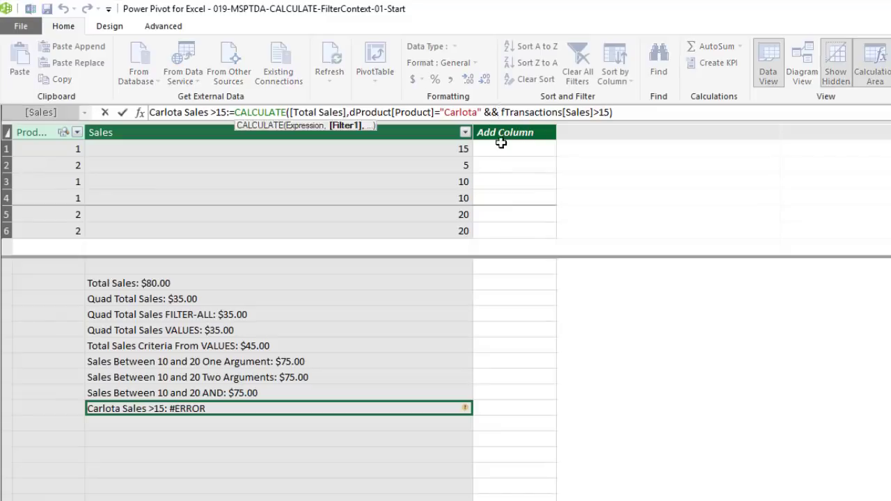
{"action": "key", "text": "BackSpace"}
{"action": "key", "text": "BackSpace"}
{"action": "key", "text": "BackSpace"}
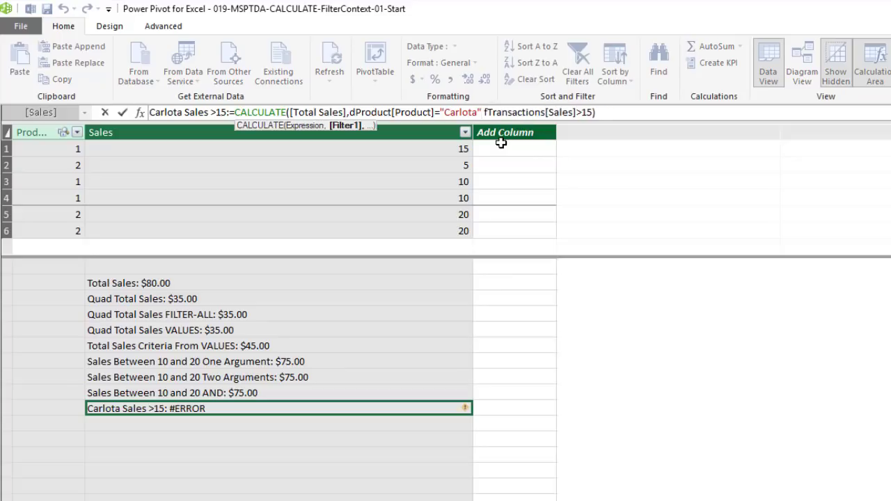
{"action": "type", "text": ","}
{"action": "left_click", "coordinate": [610, 113]}
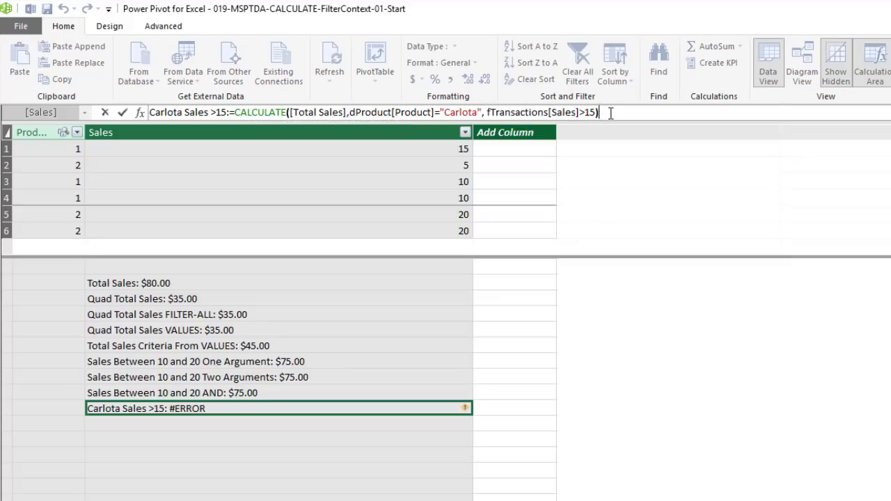
{"action": "key", "text": "Return"}
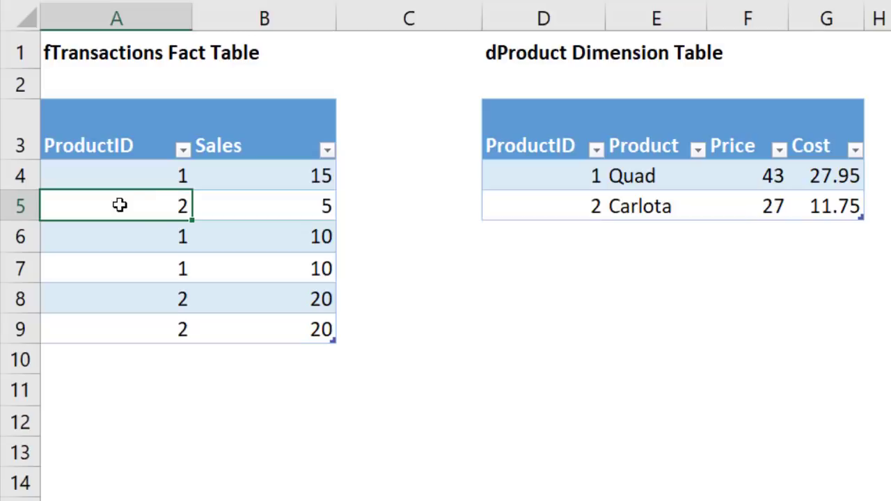
Examine the ProductID 2 rows of the Excel fTransactions table against the sales above 15 condition, and return to Power Pivot.
{"action": "left_click_drag", "start_coordinate": [119, 203], "coordinate": [229, 203]}
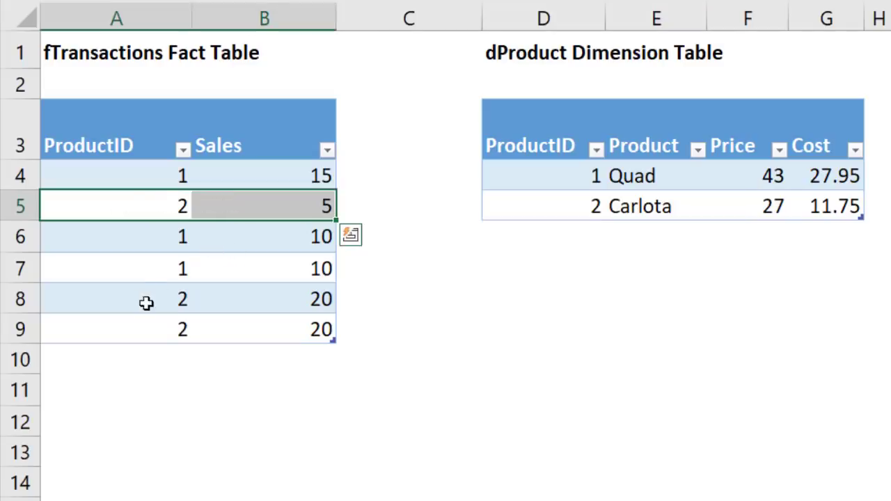
{"action": "left_click_drag", "start_coordinate": [143, 302], "coordinate": [260, 336]}
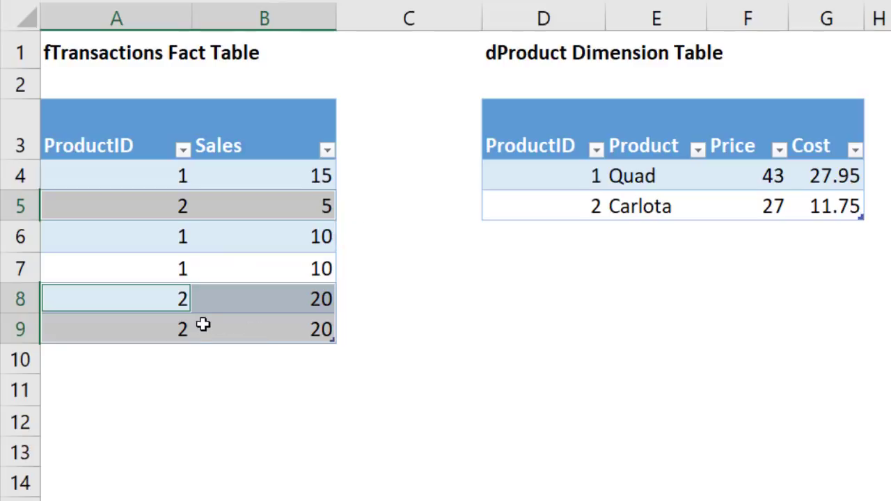
{"action": "left_click_drag", "start_coordinate": [142, 305], "coordinate": [252, 329]}
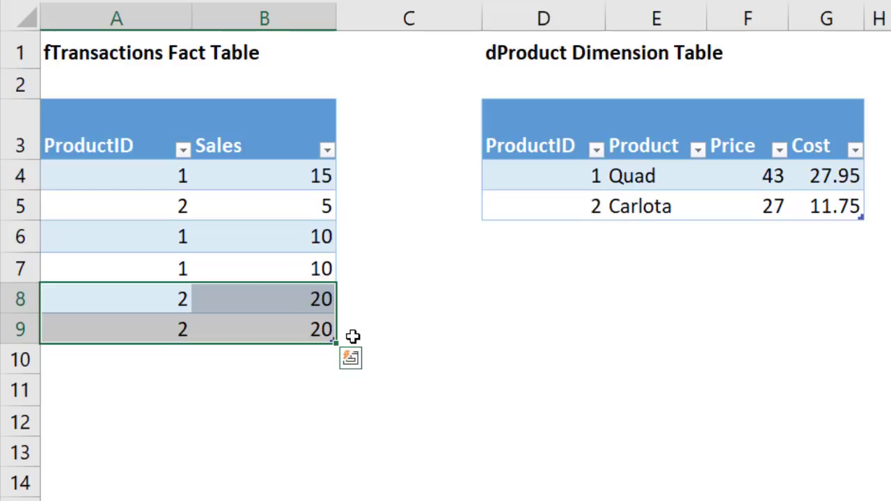
{"action": "key", "text": "alt+Tab"}
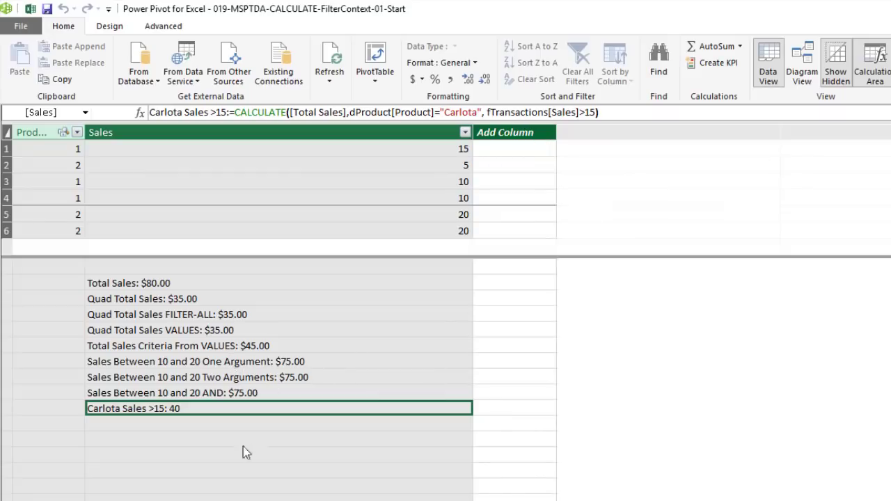
Start a new measure Freestyle Boom Sales:=CALCULATE([Total Sales],dProduct[Product]="Quad" in the empty cell below Carlota Sales >15.
{"action": "left_click", "coordinate": [162, 424]}
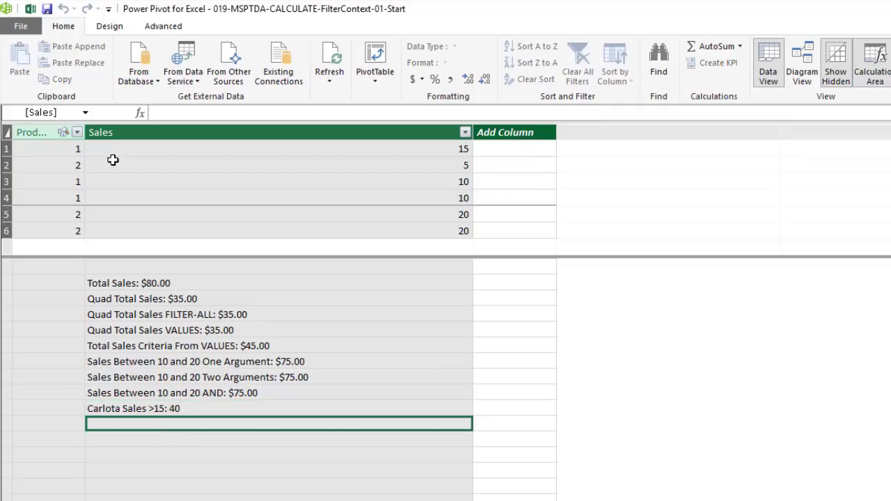
{"action": "left_click", "coordinate": [190, 115]}
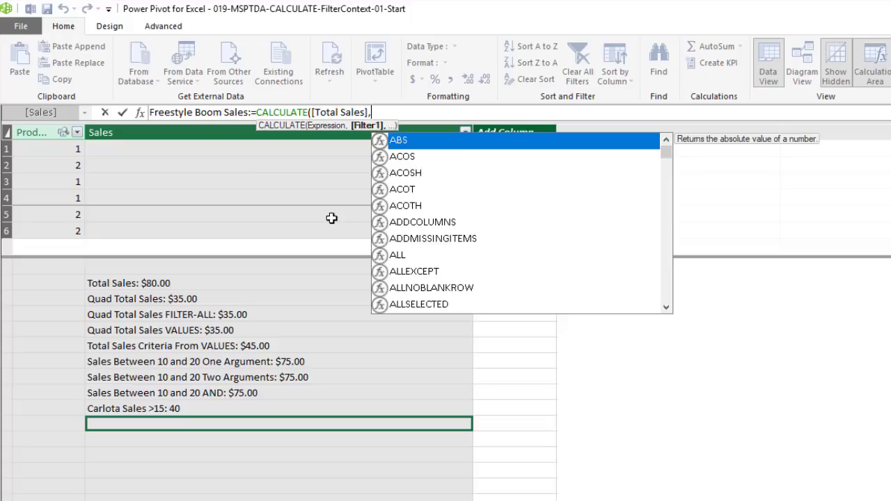
{"action": "type", "text": "dp"}
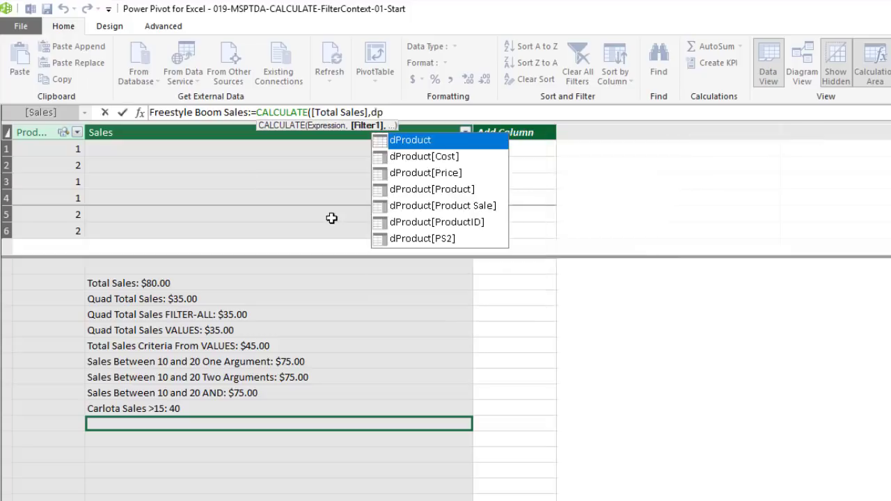
{"action": "key", "text": "Down"}
{"action": "key", "text": "Down"}
{"action": "key", "text": "Down"}
{"action": "key", "text": "Tab"}
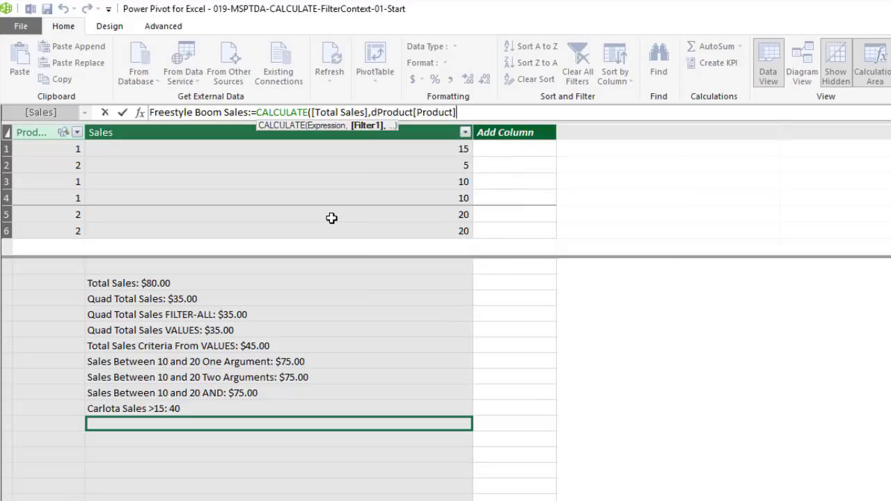
{"action": "type", "text": "=\"Quad\""}
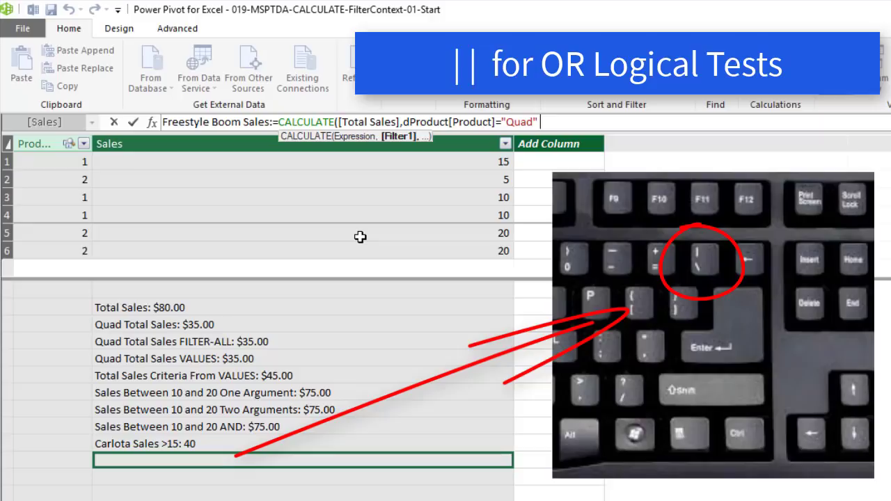
Add || dProduct[Product]="Carlota") as the alternative condition in Freestyle Boom Sales and commit the measure.
{"action": "type", "text": "|"}
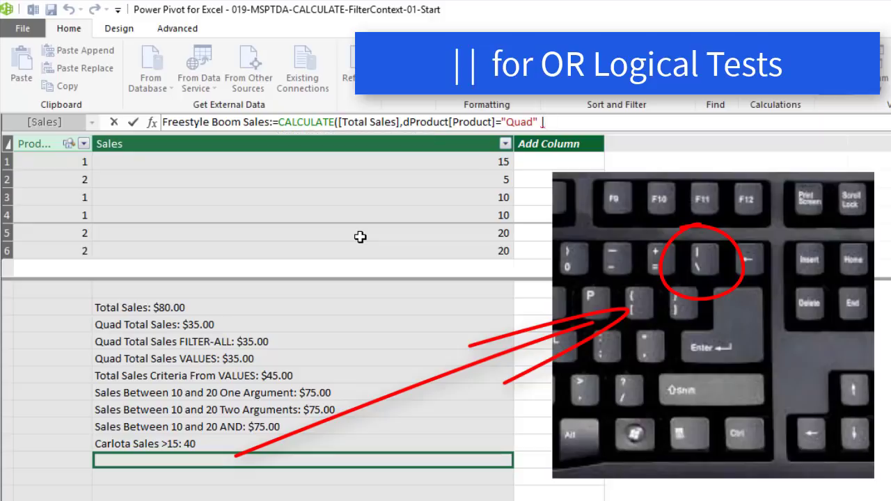
{"action": "type", "text": "|"}
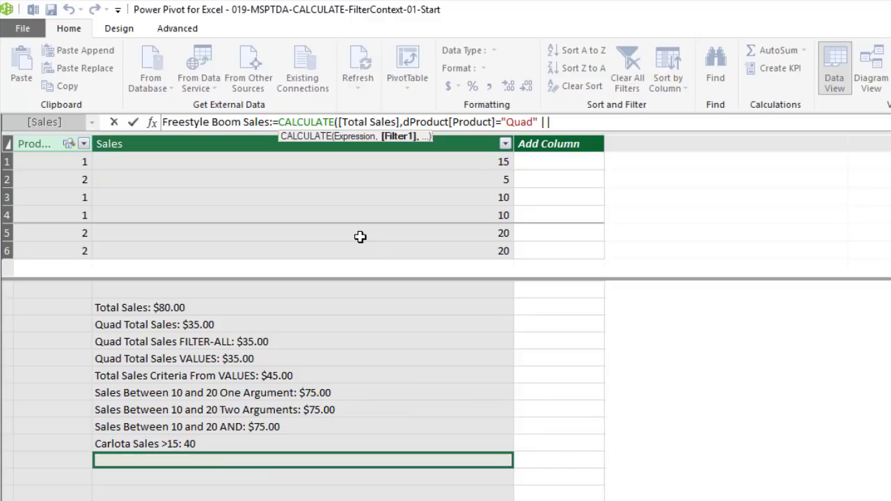
{"action": "type", "text": " dp"}
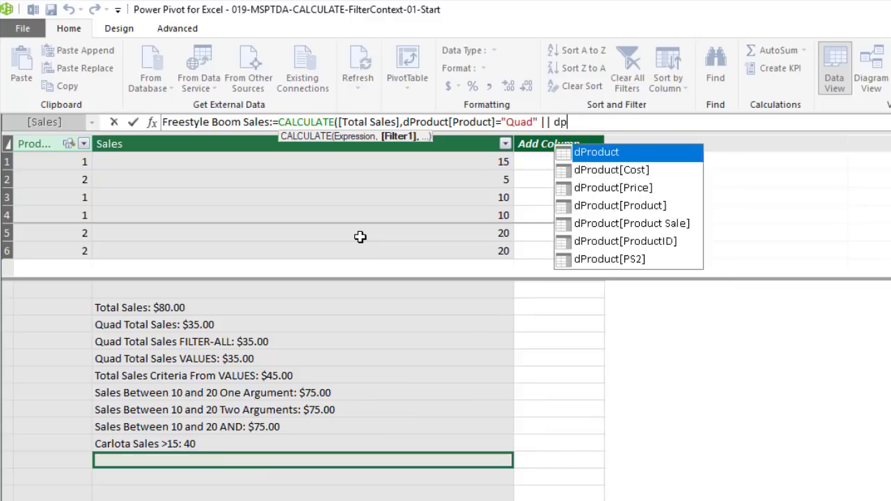
{"action": "key", "text": "Down"}
{"action": "key", "text": "Down"}
{"action": "key", "text": "Down"}
{"action": "key", "text": "Tab"}
{"action": "type", "text": "=\""}
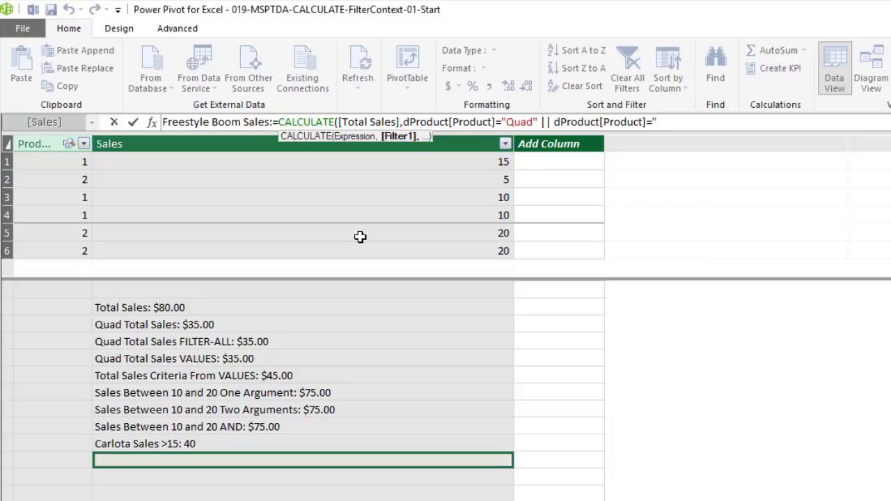
{"action": "type", "text": "Carlota\")"}
{"action": "key", "text": "Return"}
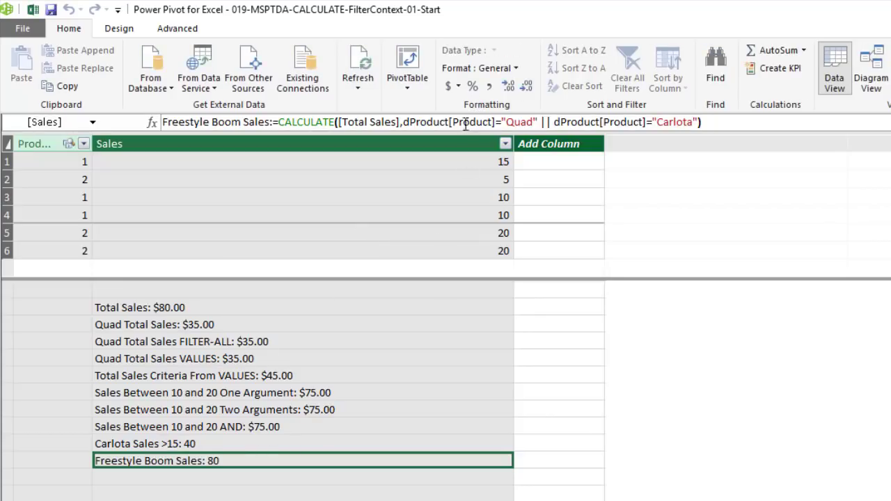
Copy the Freestyle Boom Sales formula into the empty cell below it and name the new measure Freestyle Boom Sales OR.
{"action": "left_click", "coordinate": [411, 124]}
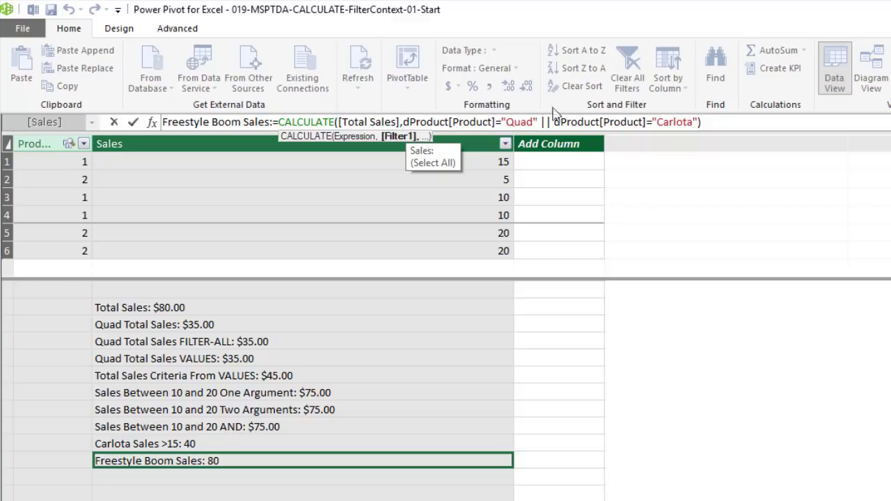
{"action": "left_click_drag", "start_coordinate": [736, 124], "coordinate": [157, 106]}
{"action": "key", "text": "ctrl+c"}
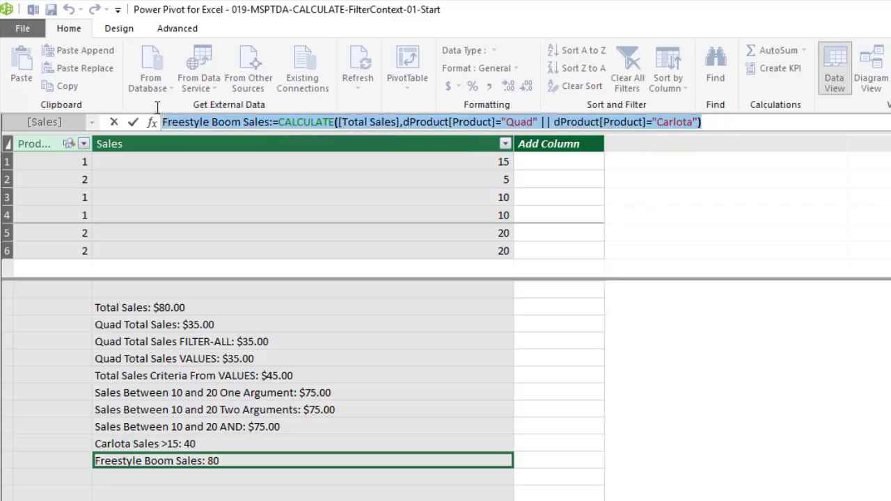
{"action": "key", "text": "Escape"}
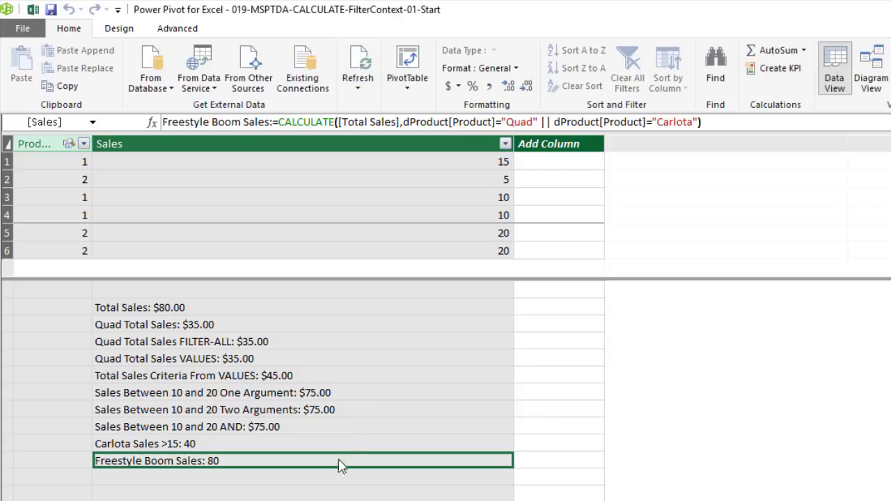
{"action": "left_click", "coordinate": [338, 480]}
{"action": "left_click", "coordinate": [238, 121]}
{"action": "key", "text": "ctrl+v"}
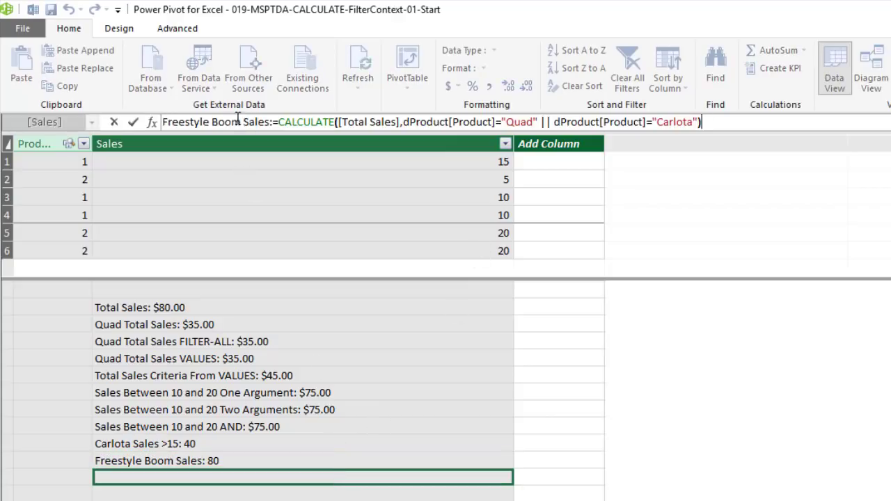
{"action": "left_click", "coordinate": [271, 121]}
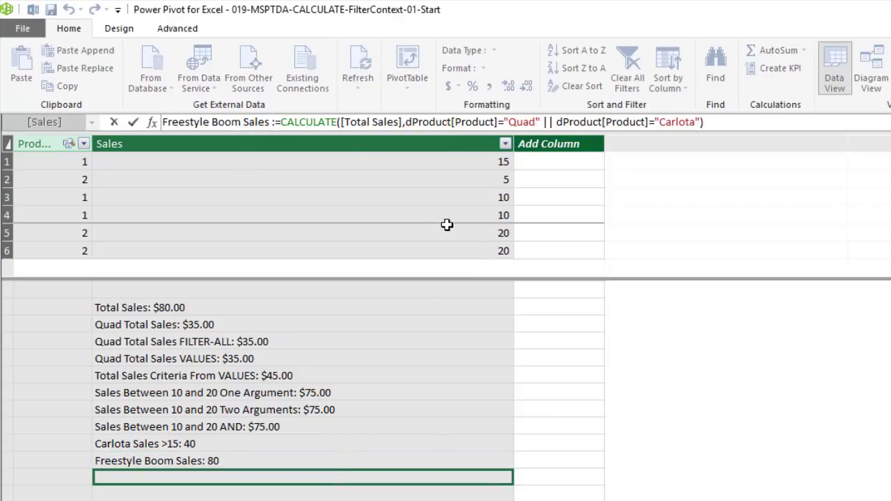
{"action": "type", "text": "OR"}
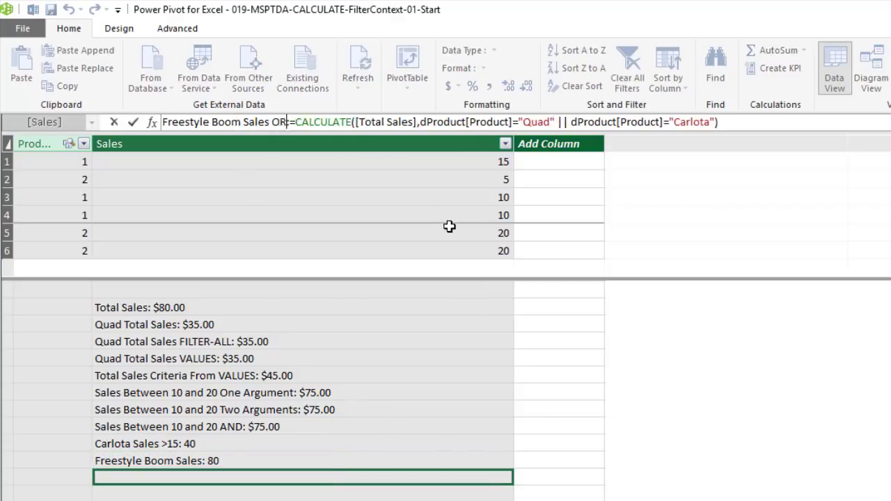
Replace the || condition in Freestyle Boom Sales OR with OR(dProduct[Product]="Quad", dProduct[Product]="Carlota") and commit the measure.
{"action": "left_click", "coordinate": [567, 124]}
{"action": "key", "text": "BackSpace"}
{"action": "key", "text": "BackSpace"}
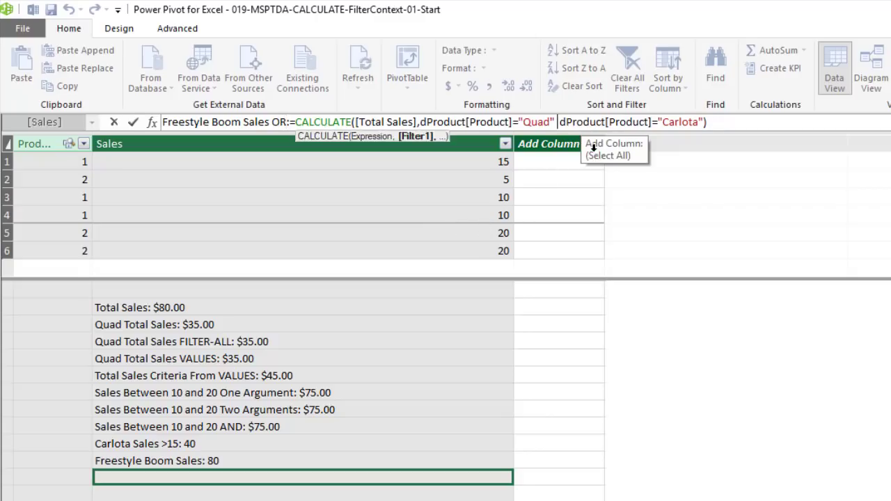
{"action": "key", "text": "BackSpace"}
{"action": "type", "text": ","}
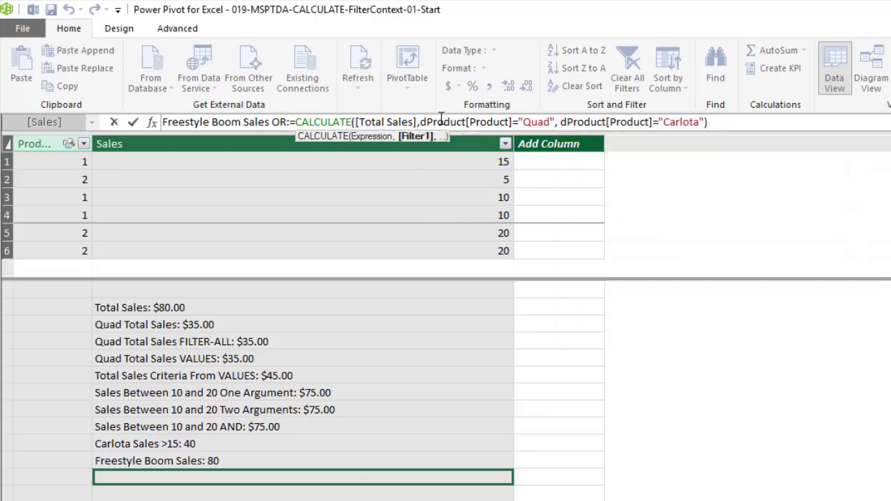
{"action": "left_click", "coordinate": [421, 122]}
{"action": "type", "text": "OR("}
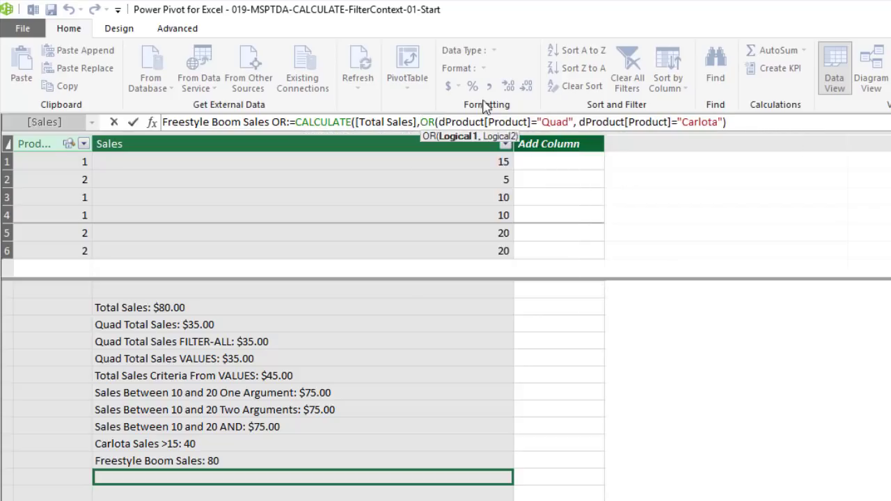
{"action": "left_click", "coordinate": [742, 120]}
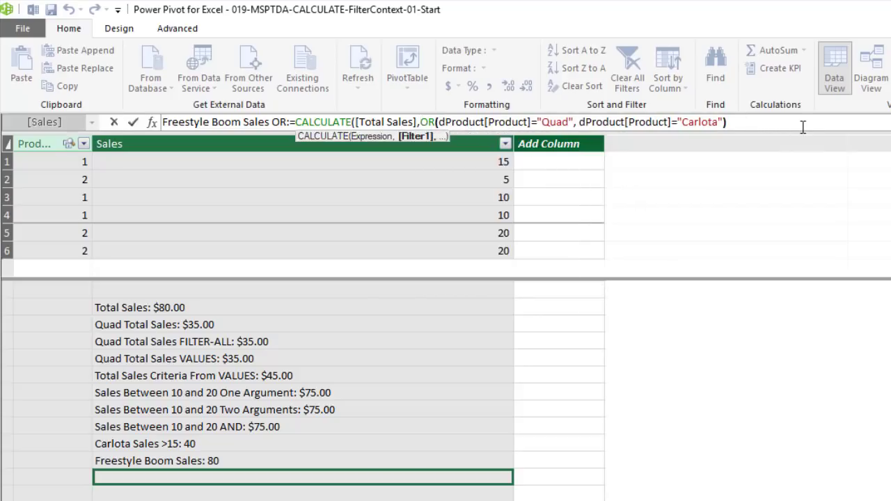
{"action": "type", "text": ")"}
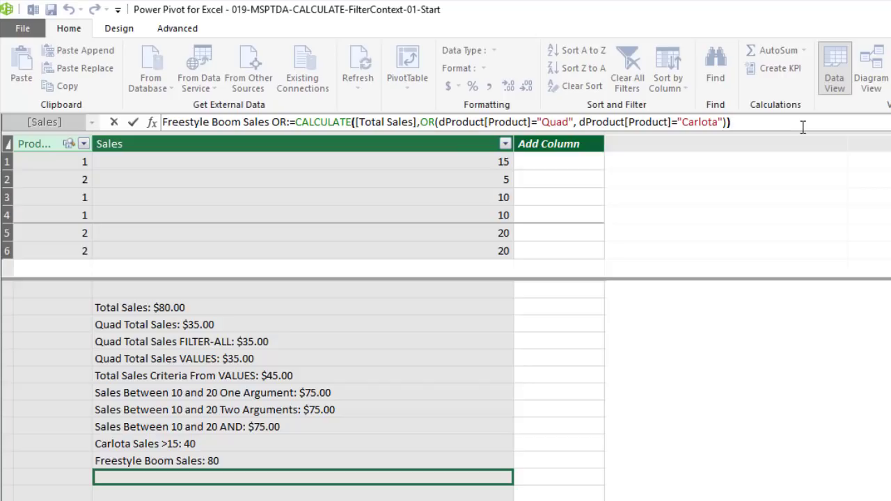
{"action": "key", "text": "Return"}
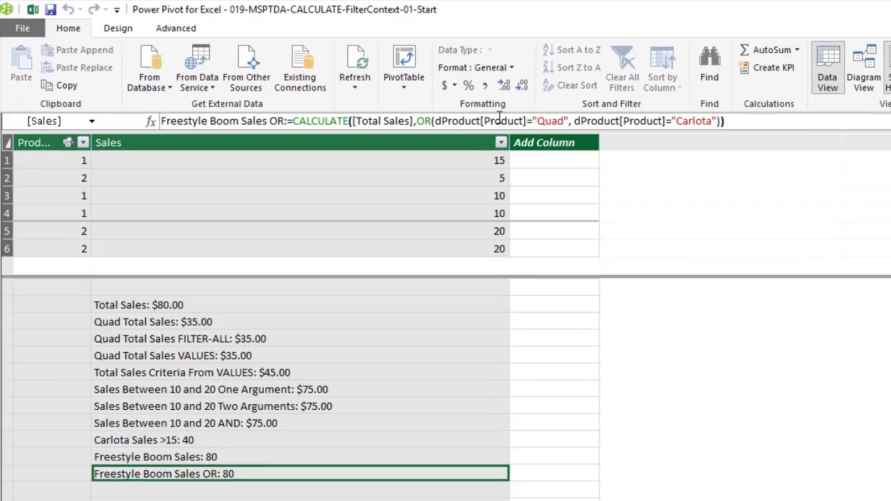
Compare the filter arguments in Freestyle Boom Sales OR with the two separate filter arguments in Carlota Sales >15.
{"action": "left_click", "coordinate": [465, 122]}
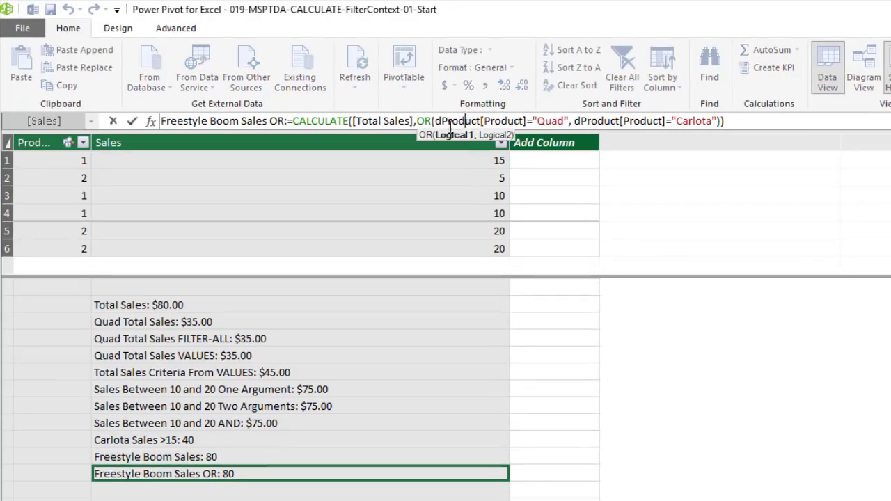
{"action": "left_click", "coordinate": [417, 121]}
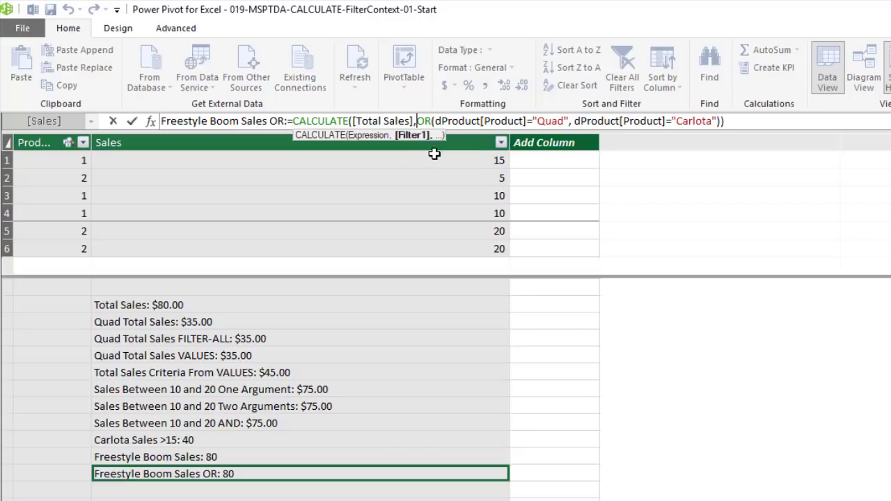
{"action": "left_click", "coordinate": [230, 446]}
{"action": "left_click", "coordinate": [230, 442]}
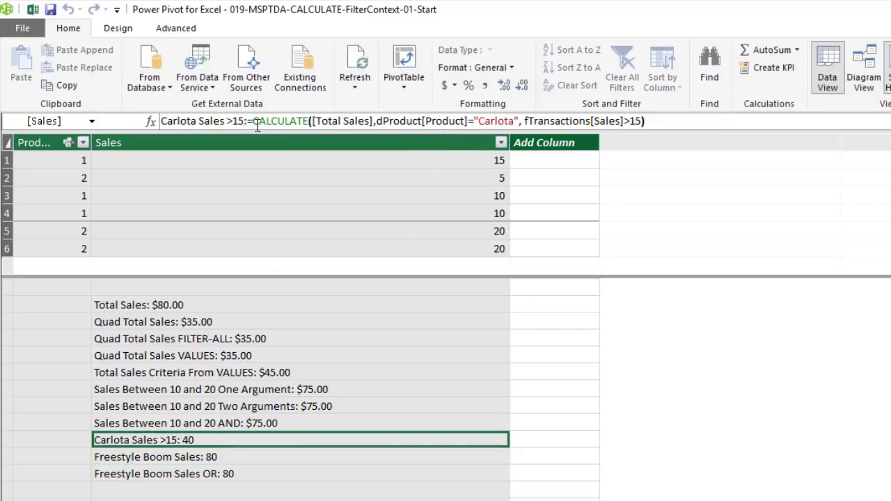
{"action": "left_click", "coordinate": [525, 122]}
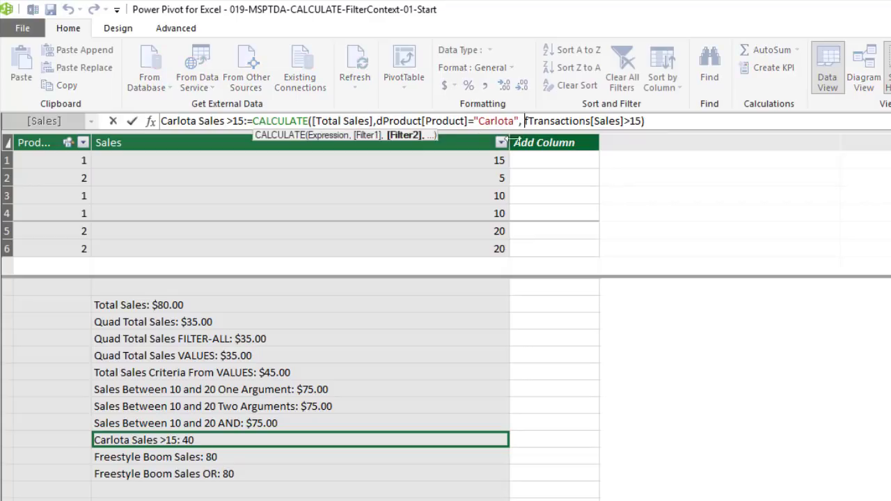
{"action": "left_click", "coordinate": [378, 122]}
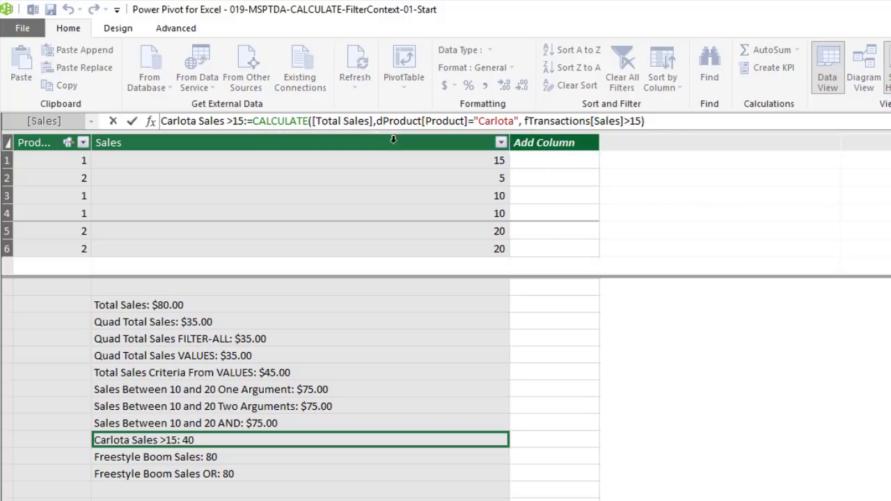
{"action": "key", "text": "Return"}
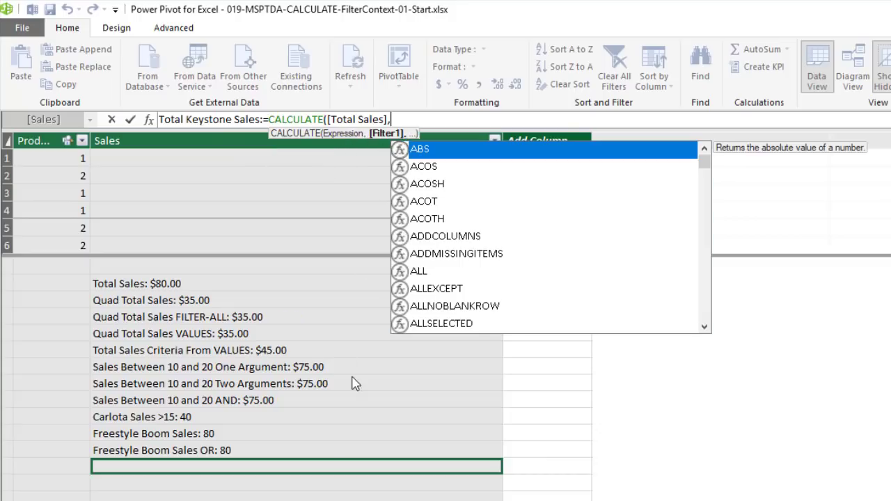
Complete the Total Keystone Sales formula with the filter condition dProduct[Price]>=dProduct[Cost]*2) and commit the measure.
{"action": "type", "text": "dp"}
{"action": "key", "text": "Down"}
{"action": "key", "text": "Down"}
{"action": "key", "text": "Down"}
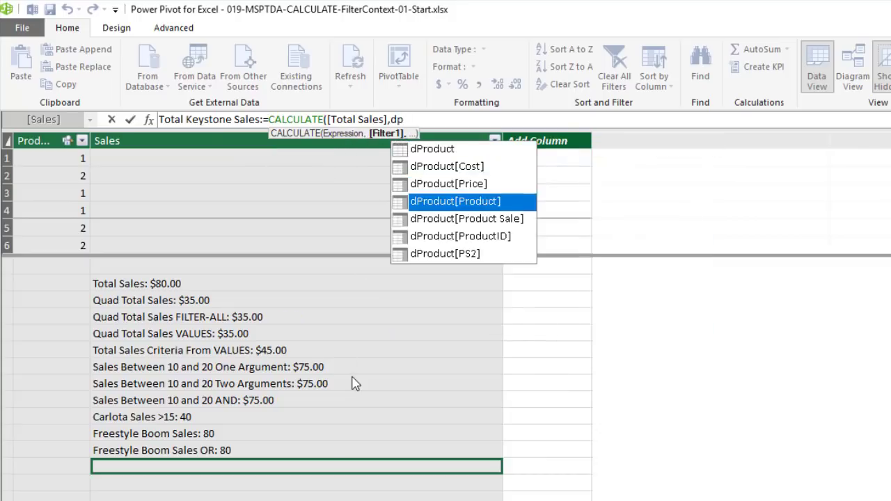
{"action": "key", "text": "Up"}
{"action": "key", "text": "Tab"}
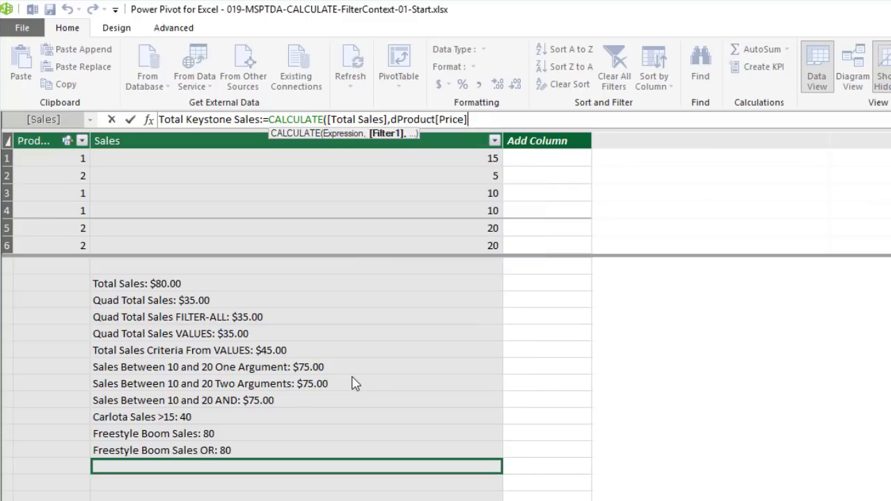
{"action": "type", "text": ">=dp"}
{"action": "key", "text": "Down"}
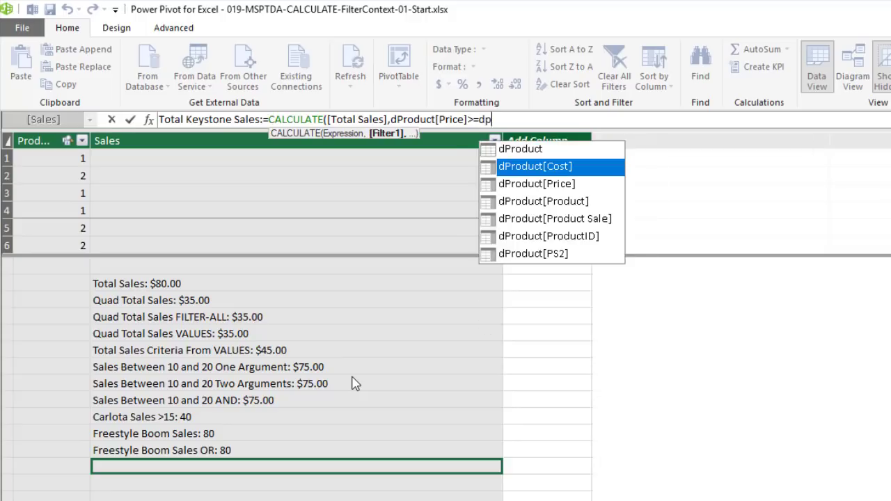
{"action": "key", "text": "Tab"}
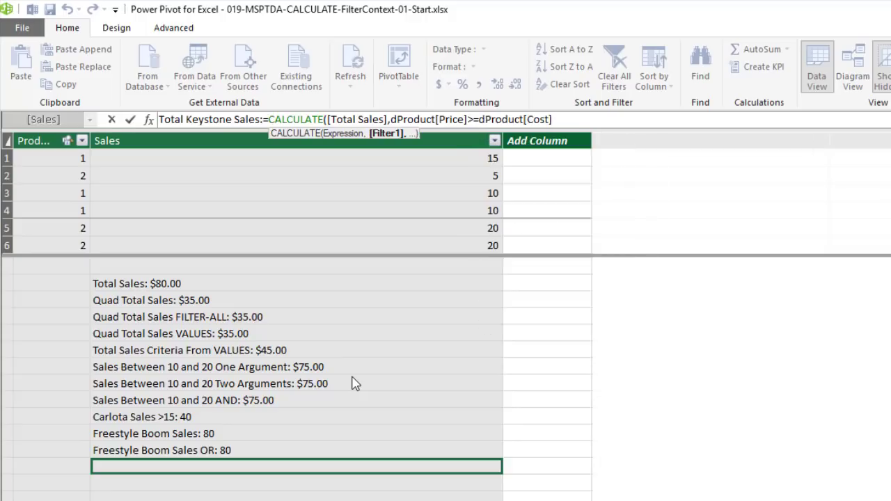
{"action": "type", "text": "*2)"}
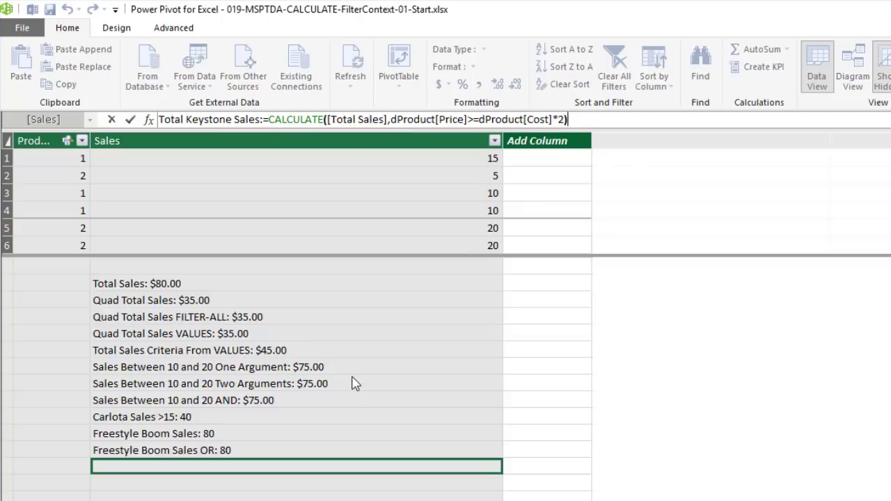
{"action": "key", "text": "Return"}
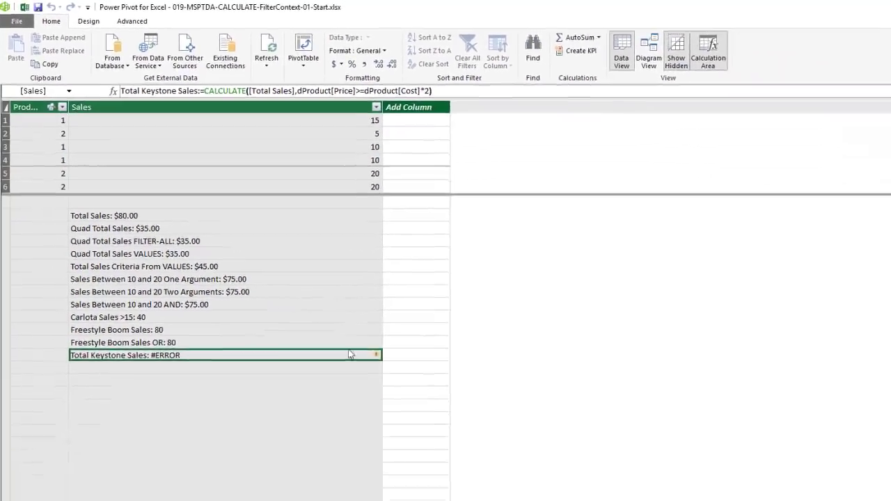
Insert FILTER(ALL(), before the price condition in Total Keystone Sales, leaving the ALL argument empty.
{"action": "mouse_move", "coordinate": [498, 472]}
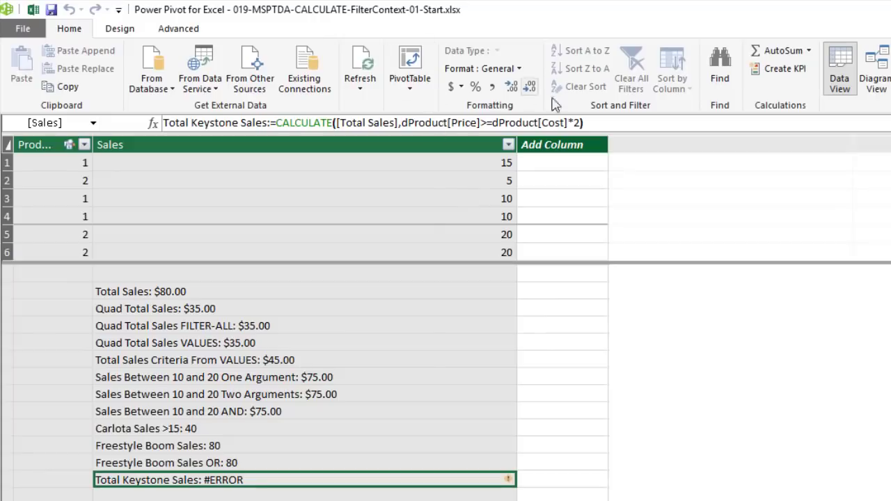
{"action": "left_click", "coordinate": [401, 125]}
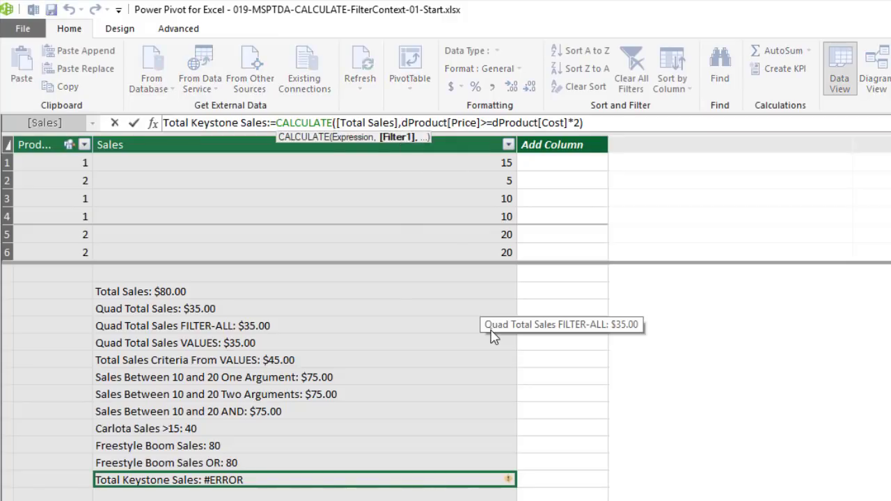
{"action": "left_click", "coordinate": [401, 124]}
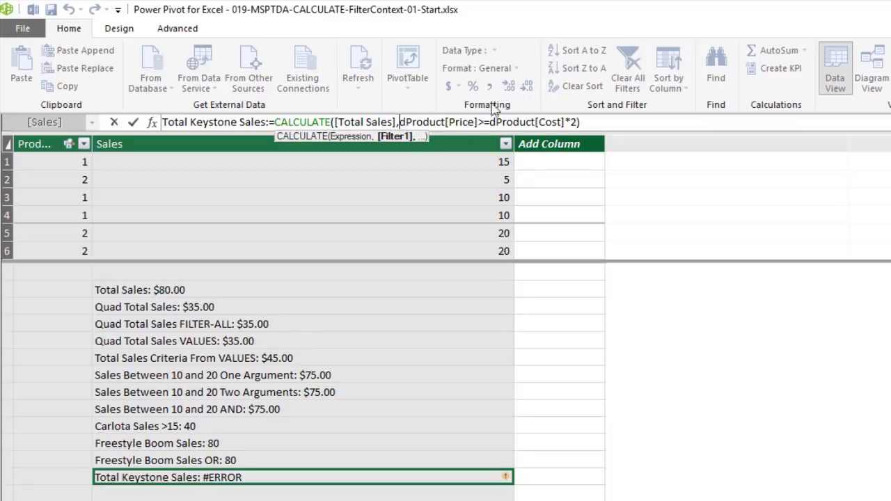
{"action": "type", "text": "FILTER("}
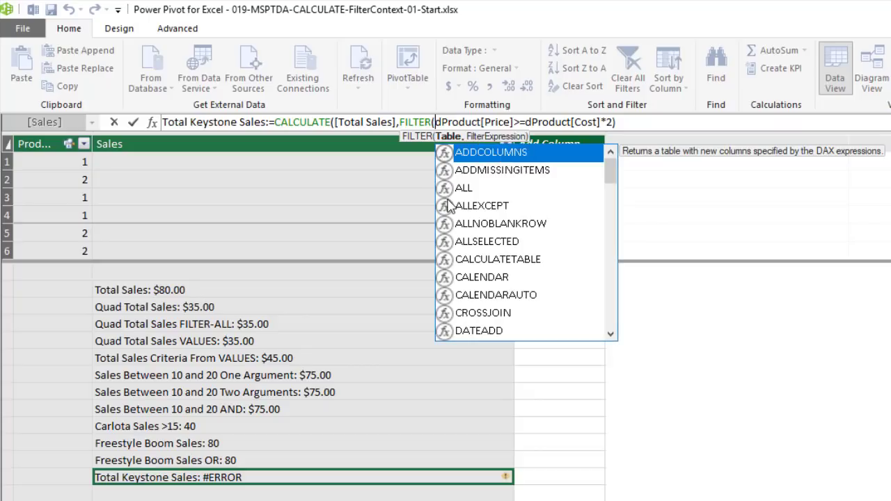
{"action": "type", "text": "al"}
{"action": "key", "text": "Tab"}
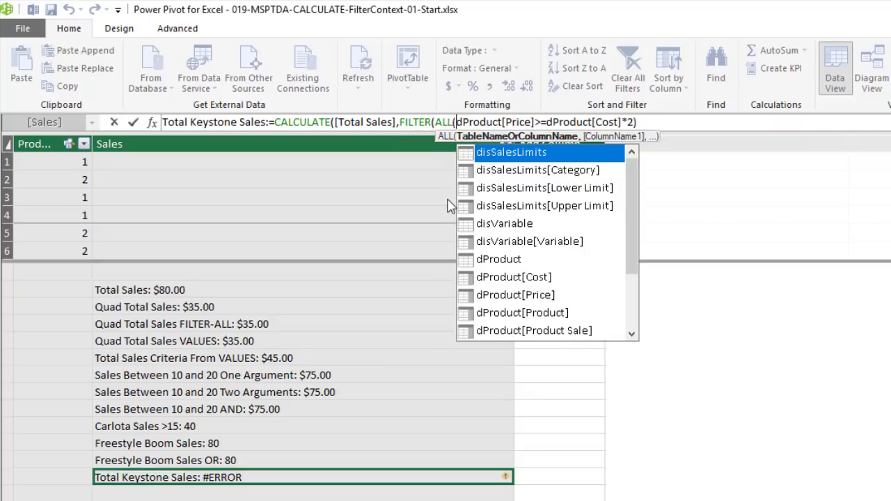
{"action": "type", "text": "),"}
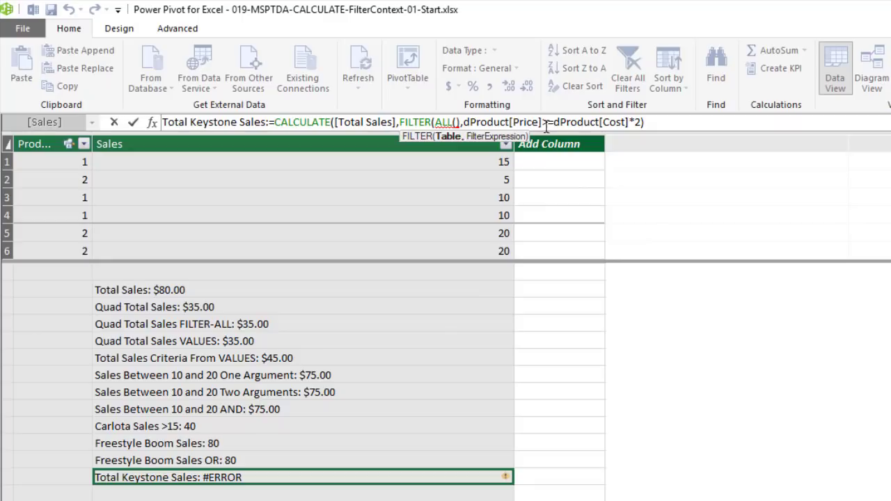
Add dProduct[Price],dProduct[Cost] as the columns inside ALL, close the FILTER function and commit Total Keystone Sales.
{"action": "left_click", "coordinate": [456, 122]}
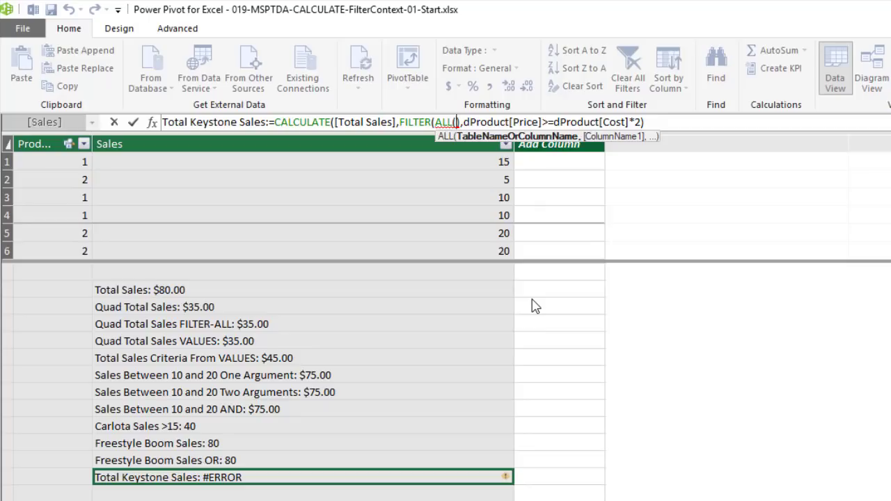
{"action": "type", "text": "dp"}
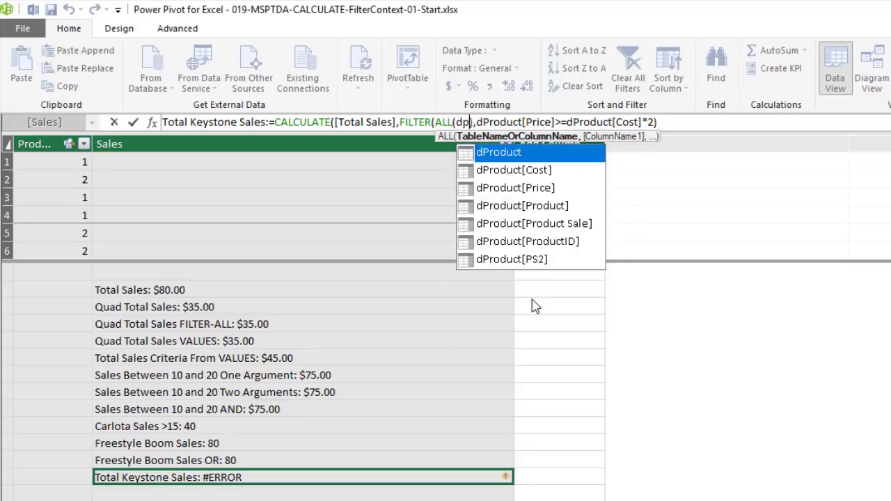
{"action": "key", "text": "Down"}
{"action": "key", "text": "Down"}
{"action": "key", "text": "Tab"}
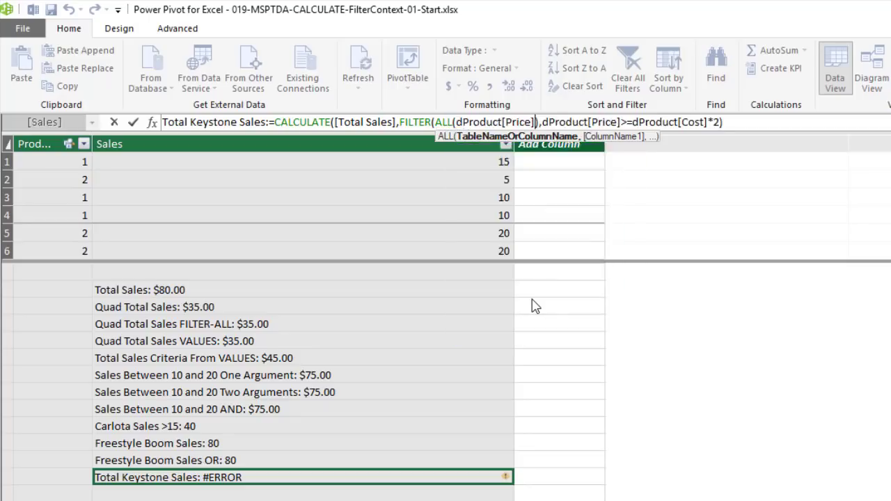
{"action": "type", "text": ",dp"}
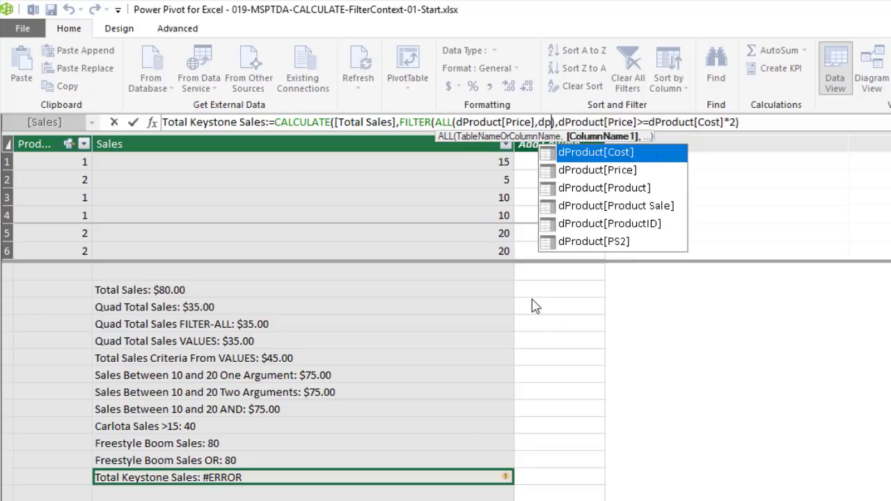
{"action": "key", "text": "Tab"}
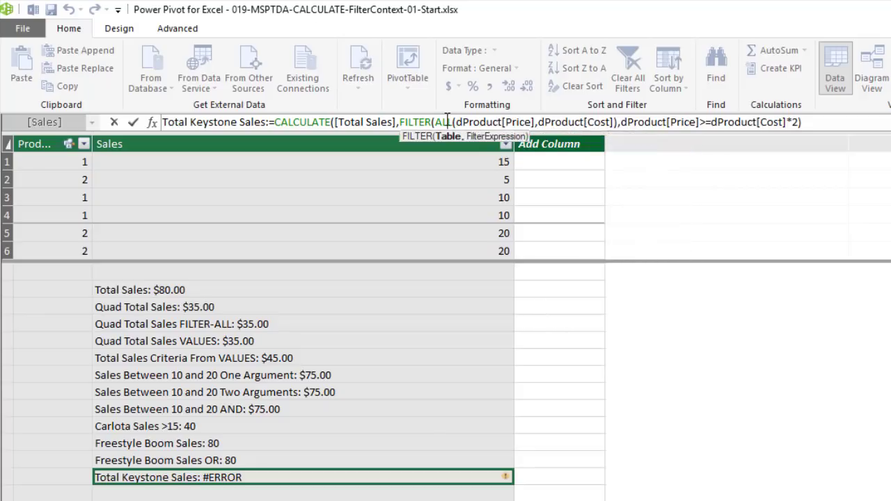
{"action": "key", "text": "Right"}
{"action": "left_click", "coordinate": [620, 123]}
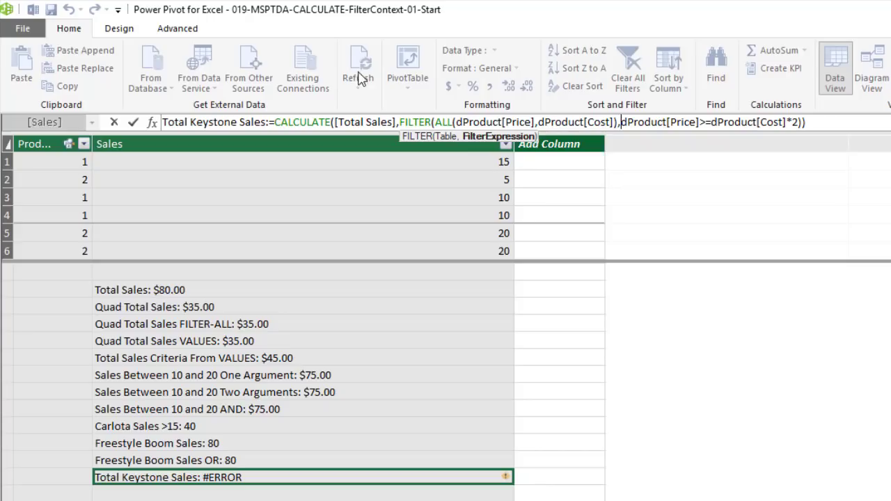
{"action": "left_click", "coordinate": [829, 125]}
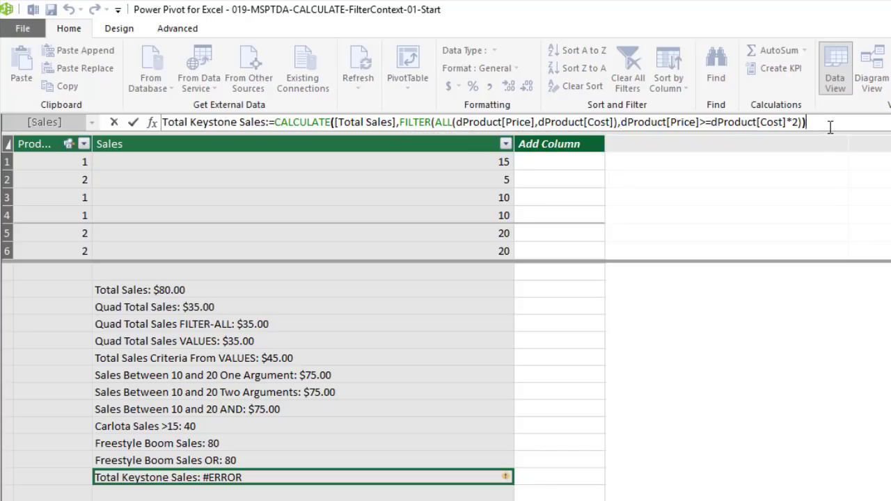
{"action": "key", "text": "Escape"}
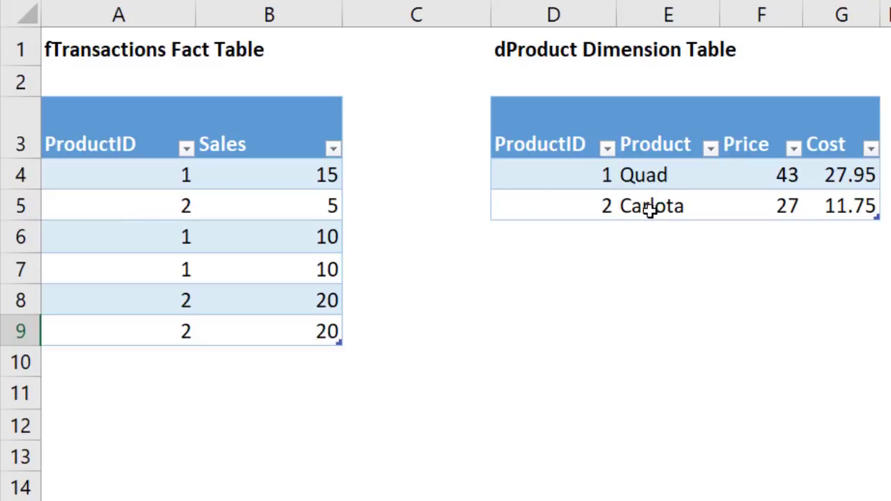
Switch to Excel, examine the ProductID 2 rows of the fTransactions table, and return to Power Pivot.
{"action": "left_click_drag", "start_coordinate": [171, 211], "coordinate": [290, 205]}
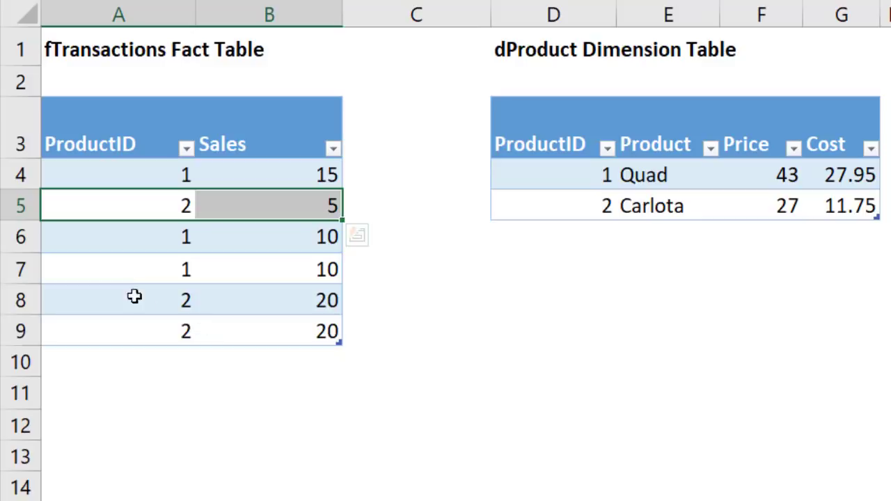
{"action": "left_click_drag", "start_coordinate": [135, 297], "coordinate": [290, 328], "text": "ctrl"}
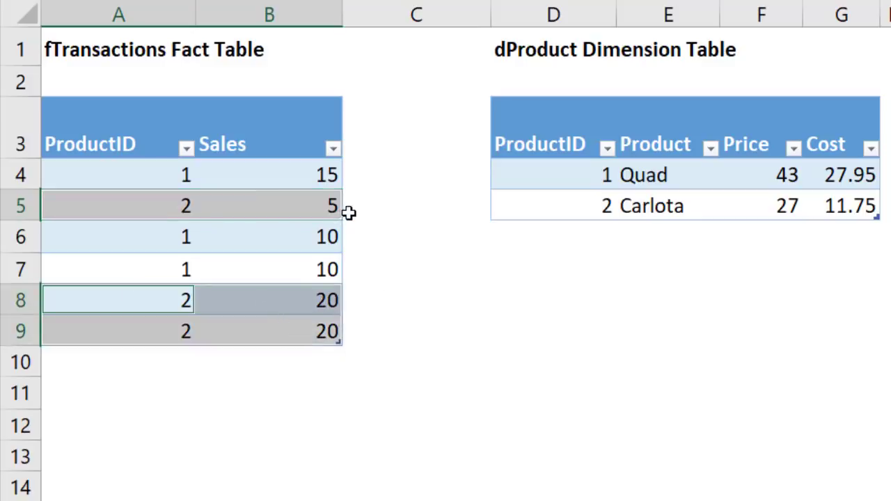
{"action": "left_click", "coordinate": [394, 236]}
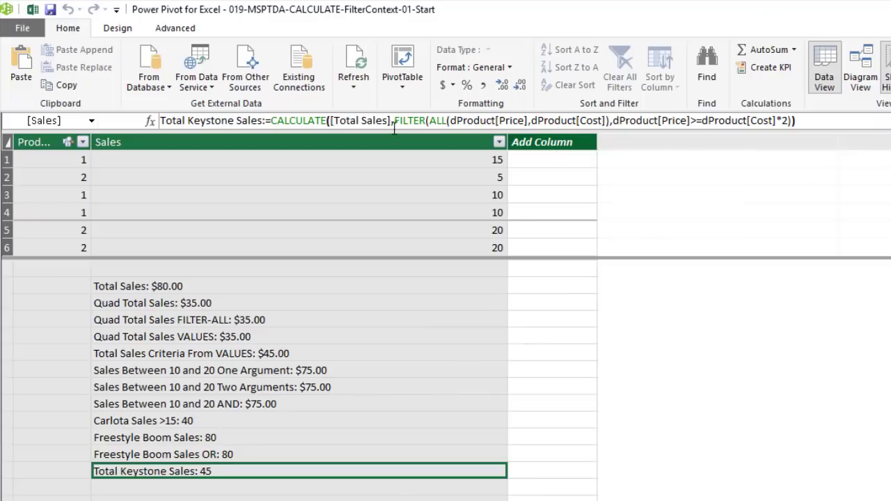
Copy the FILTER argument of Total Keystone Sales into DAX Studio in place of the query's FILTER expression, then format and run it.
{"action": "left_click_drag", "start_coordinate": [394, 126], "coordinate": [795, 120]}
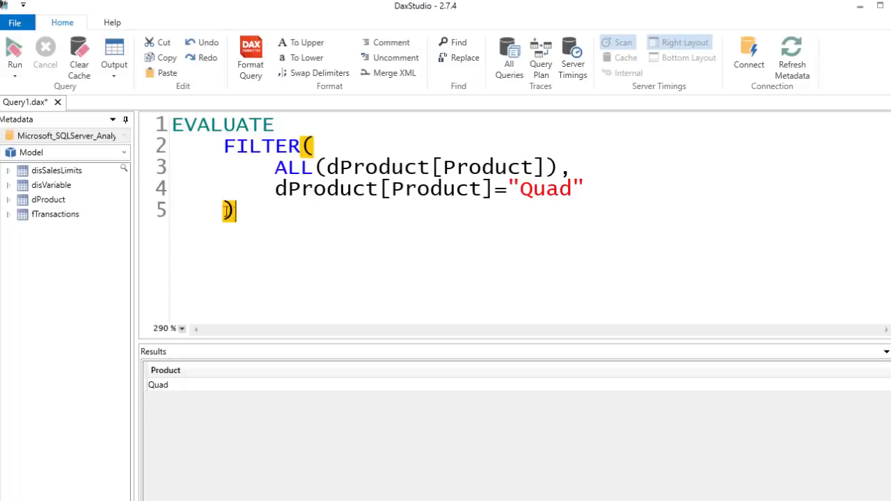
{"action": "left_click_drag", "start_coordinate": [235, 211], "coordinate": [171, 145]}
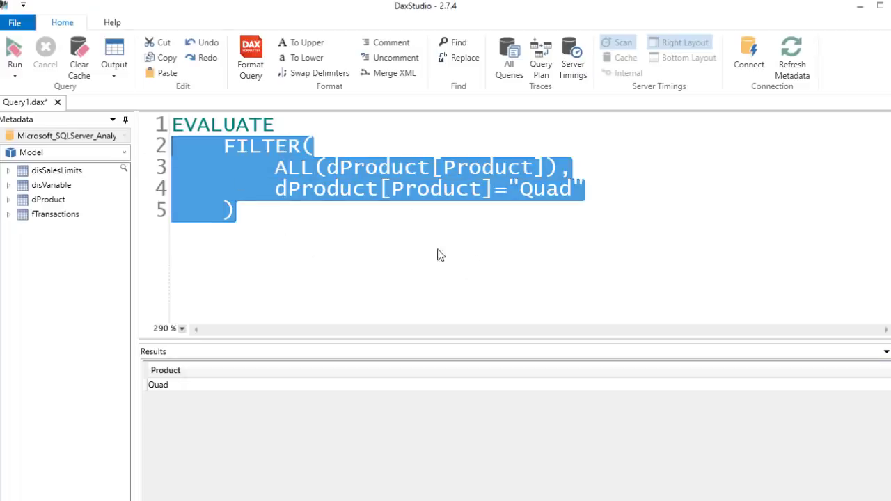
{"action": "key", "text": "ctrl+v"}
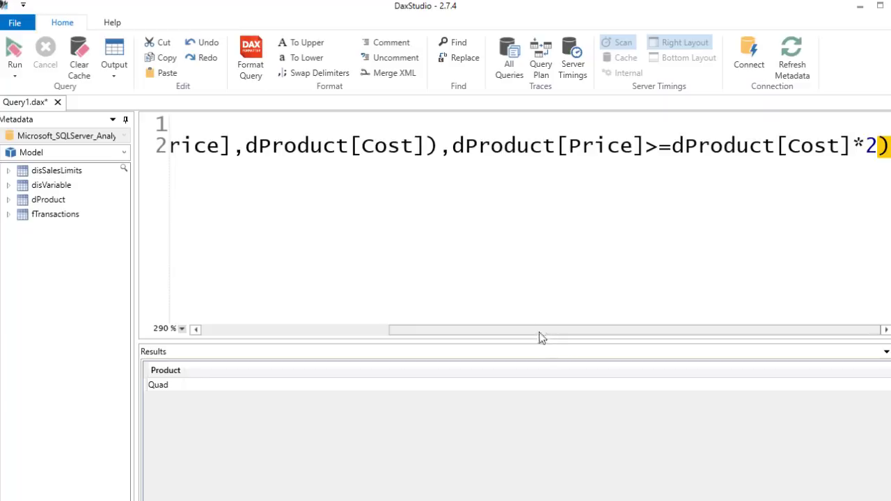
{"action": "left_click_drag", "start_coordinate": [539, 333], "coordinate": [284, 324]}
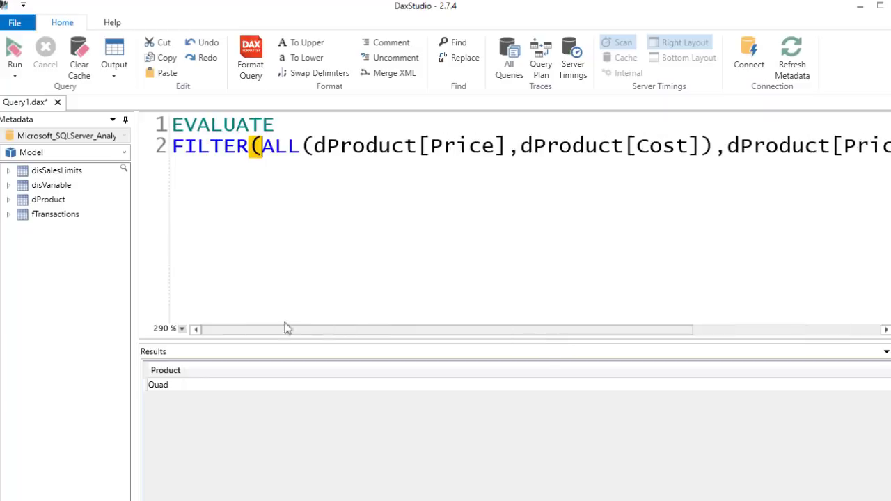
{"action": "left_click", "coordinate": [256, 62]}
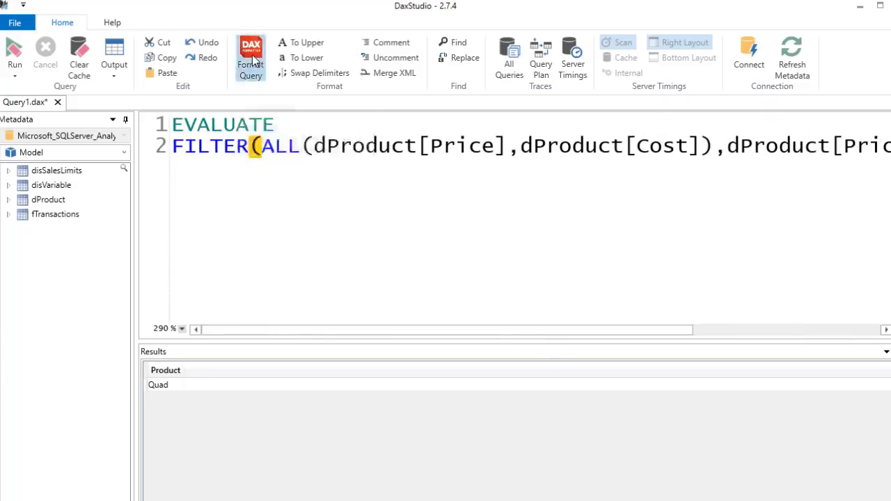
{"action": "left_click", "coordinate": [13, 54]}
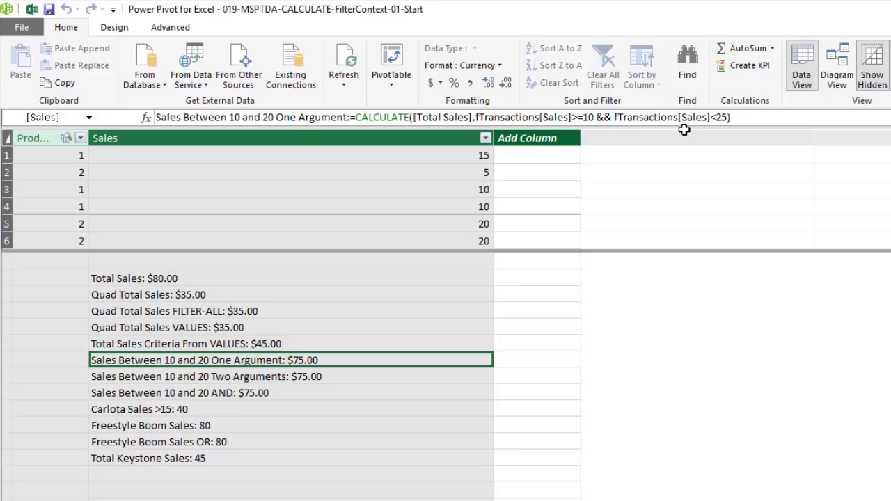
Examine the hard-coded lower limit in Sales Between 10 and 20 One Argument, then the disSalesLimits table in Excel.
{"action": "left_click", "coordinate": [583, 116]}
{"action": "left_click_drag", "start_coordinate": [583, 117], "coordinate": [593, 117]}
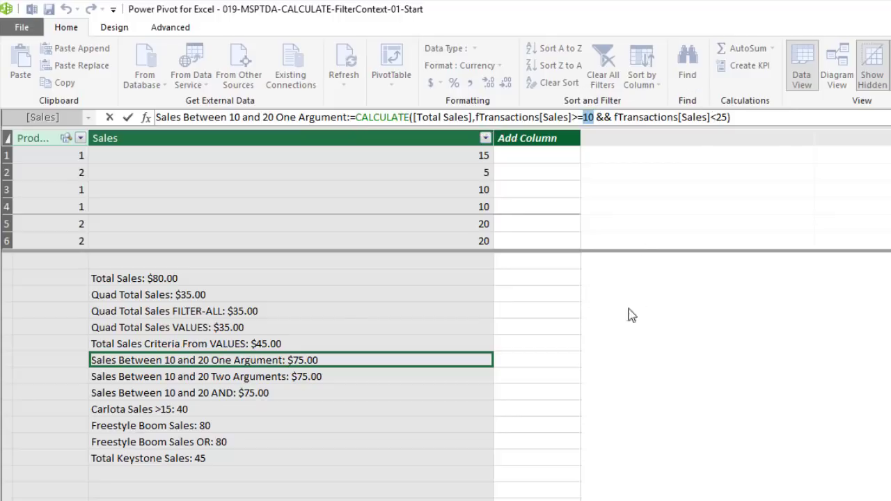
{"action": "key", "text": "alt+Tab"}
{"action": "scroll", "coordinate": [225, 278], "scroll_direction": "down", "scroll_amount": 6}
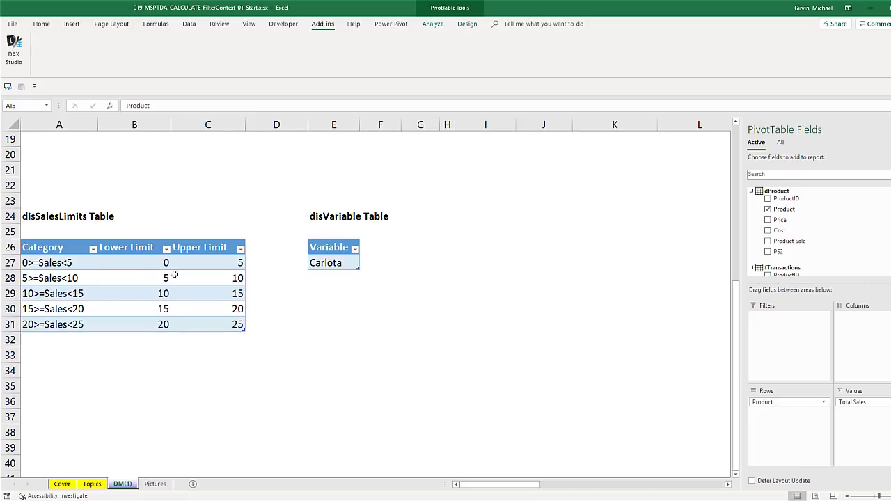
{"action": "scroll", "coordinate": [483, 268], "scroll_direction": "up", "scroll_amount": 6}
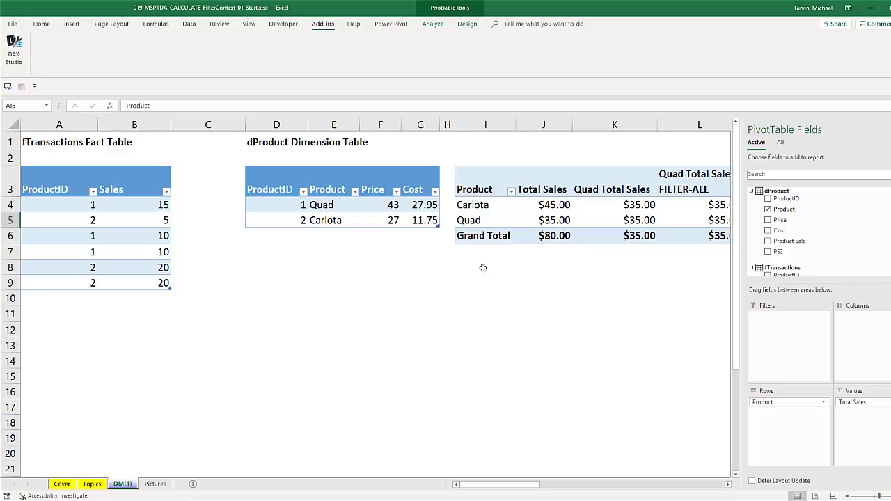
Insert a PivotTable based on the workbook's Data Model at cell I8 of the existing DM(1) sheet.
{"action": "left_click", "coordinate": [473, 272]}
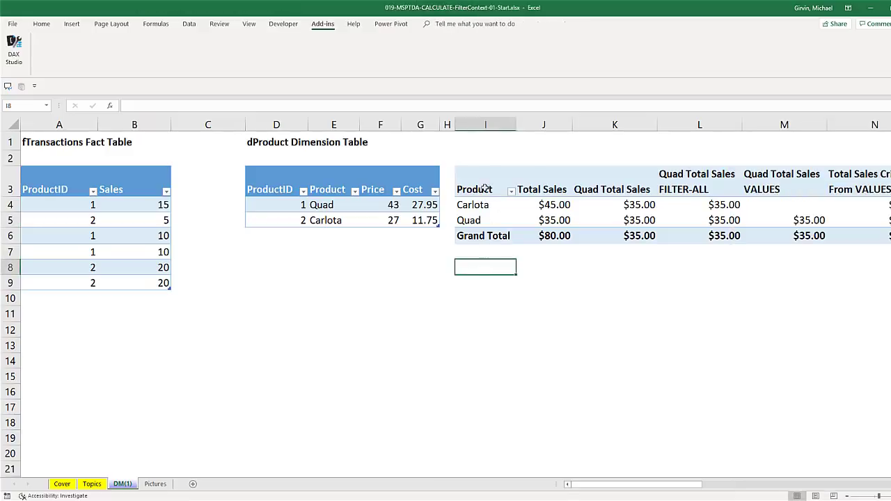
{"action": "key", "text": "alt+n"}
{"action": "key", "text": "v"}
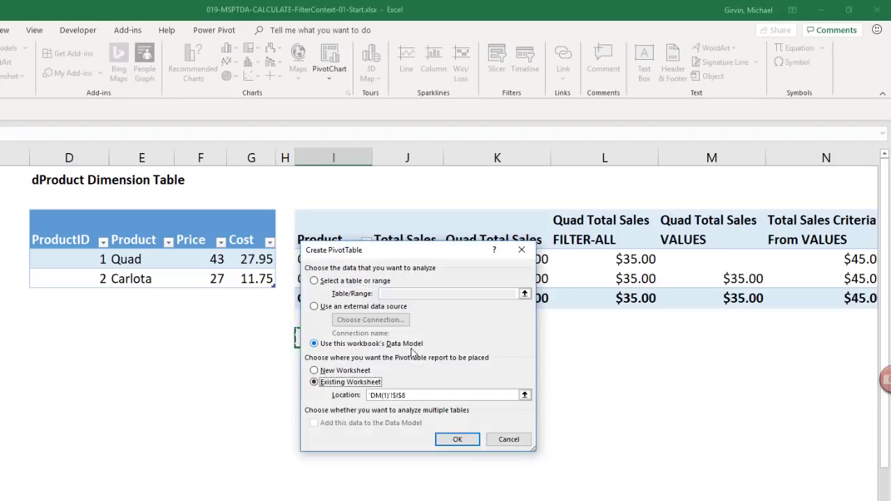
{"action": "left_click", "coordinate": [454, 439]}
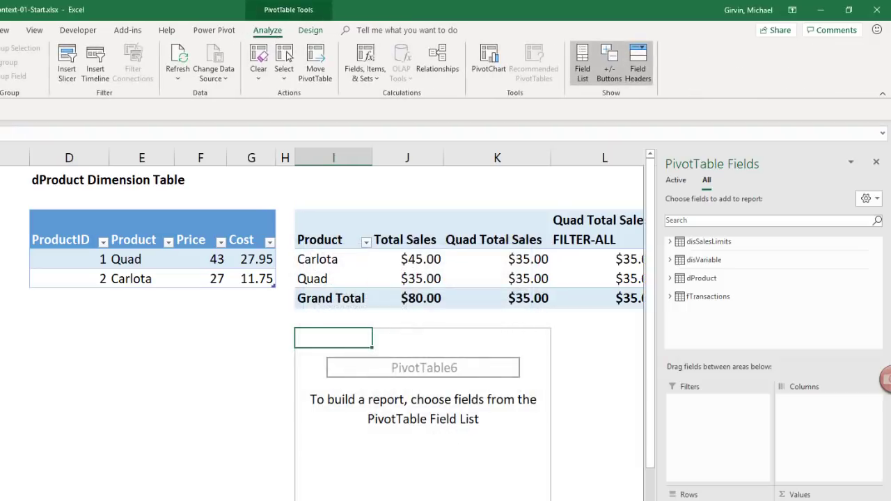
Place the Category field from disSalesLimits in the Rows area of the new PivotTable.
{"action": "left_click", "coordinate": [669, 242]}
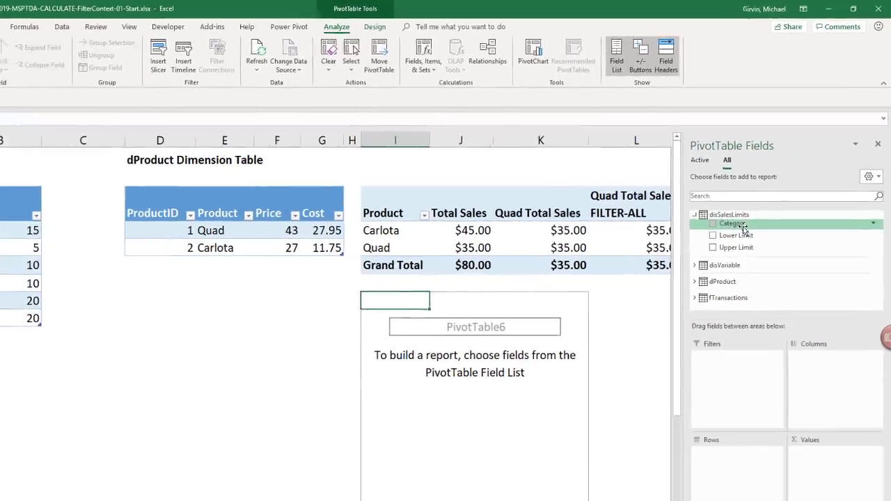
{"action": "left_click_drag", "start_coordinate": [700, 252], "coordinate": [714, 426]}
{"action": "left_click_drag", "start_coordinate": [734, 378], "coordinate": [734, 465]}
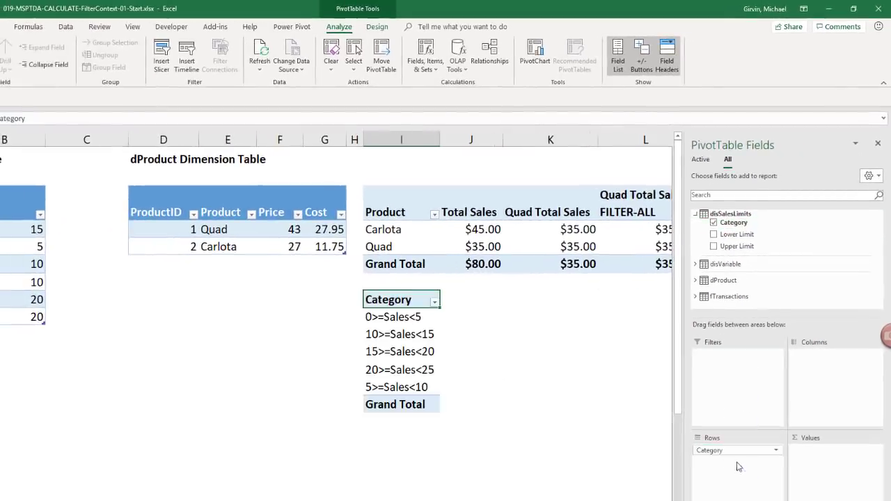
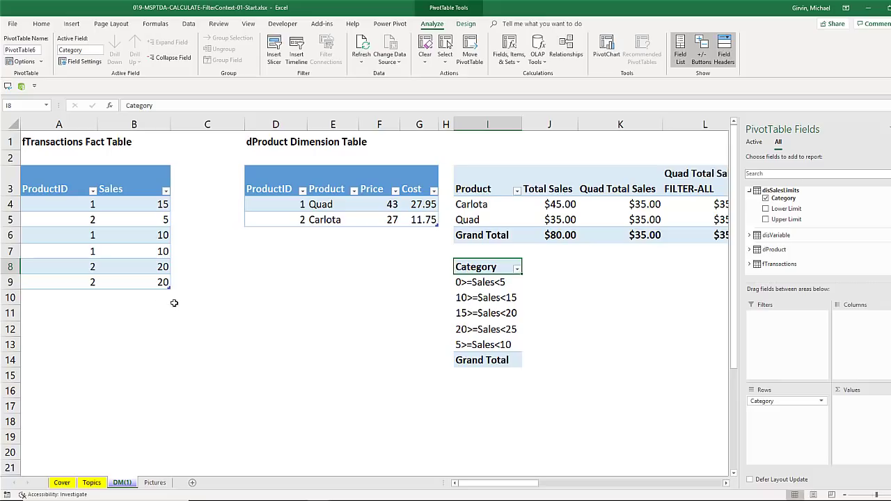
{"action": "left_click", "coordinate": [535, 283]}
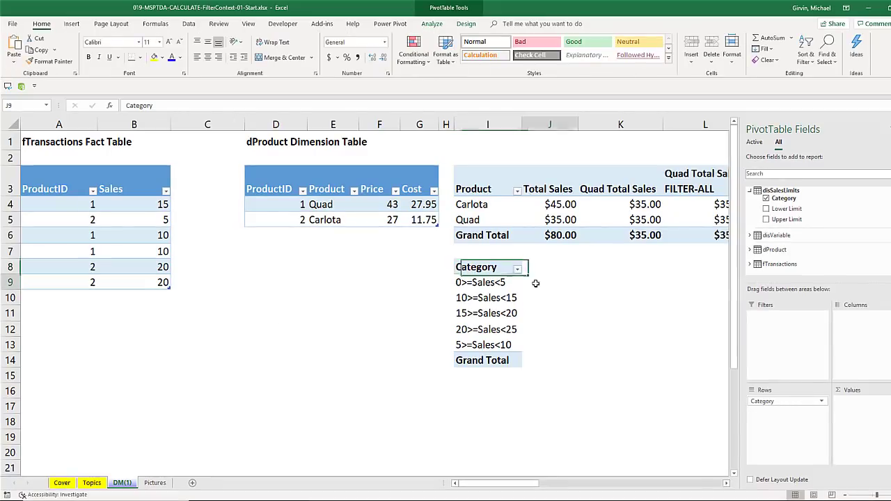
{"action": "left_click", "coordinate": [533, 298]}
{"action": "left_click", "coordinate": [529, 315]}
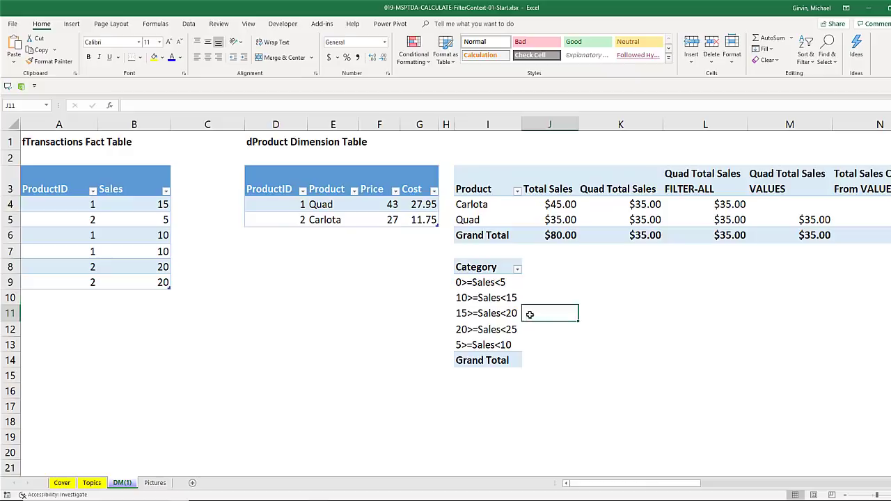
Switch to Power Pivot and create the measure CountRowsInSalesTable:=COUNTROWS(fTransactions) in the empty cell below Total Keystone Sales.
{"action": "key", "text": "alt+Tab"}
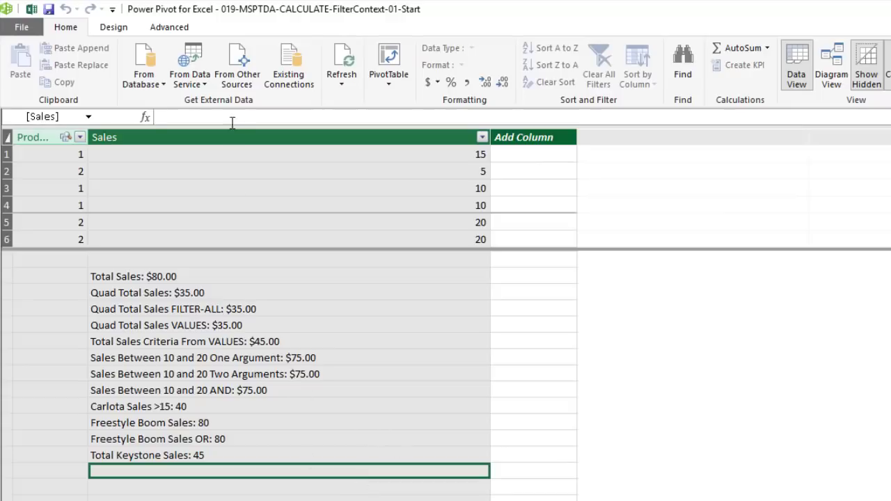
{"action": "left_click", "coordinate": [255, 120]}
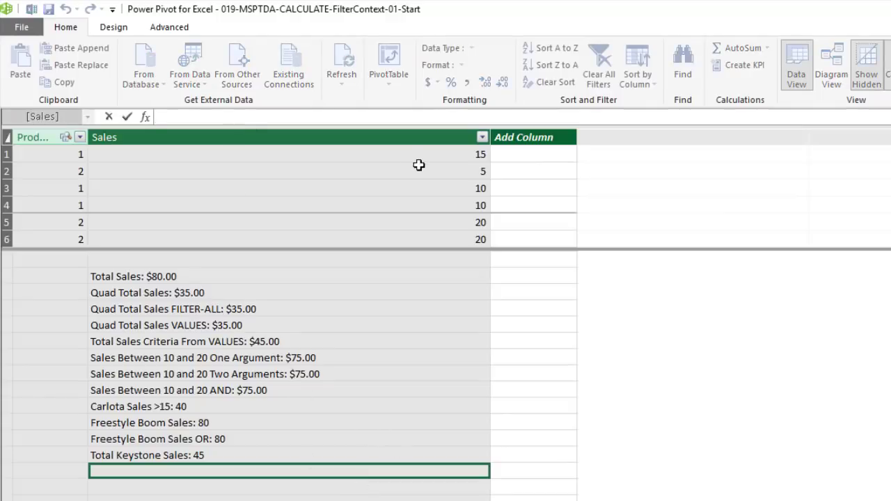
{"action": "type", "text": "CountRowsInSalesTable:="}
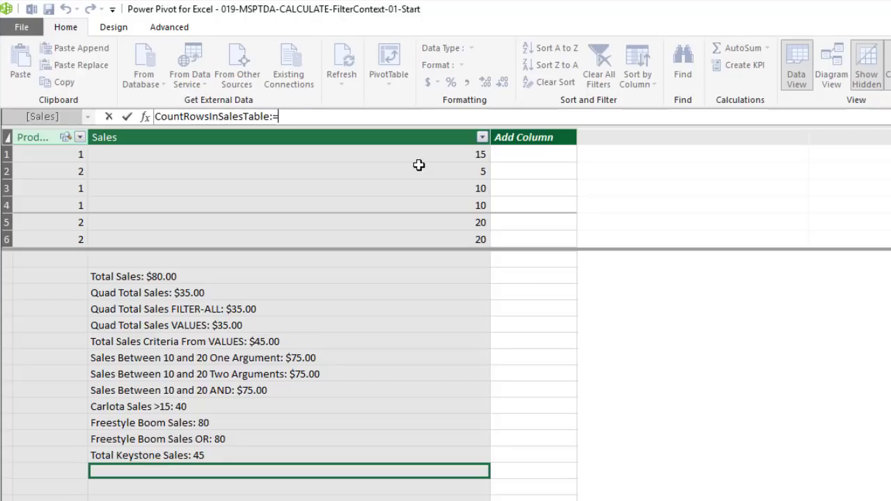
{"action": "type", "text": "count"}
{"action": "key", "text": "Down"}
{"action": "key", "text": "Down"}
{"action": "key", "text": "Down"}
{"action": "key", "text": "Down"}
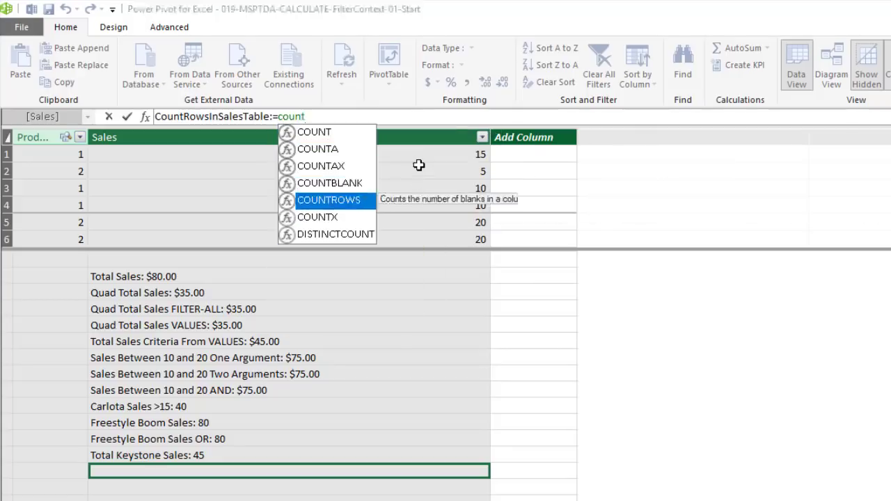
{"action": "key", "text": "Tab"}
{"action": "type", "text": "ft"}
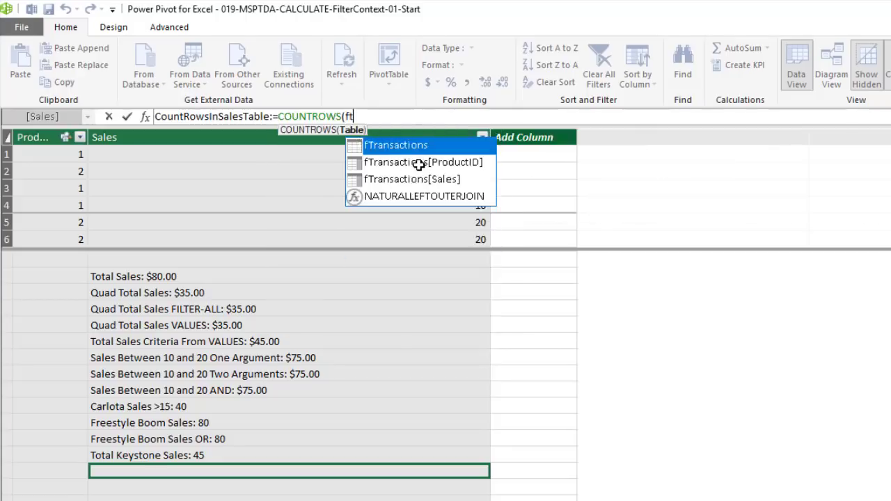
{"action": "key", "text": "Tab"}
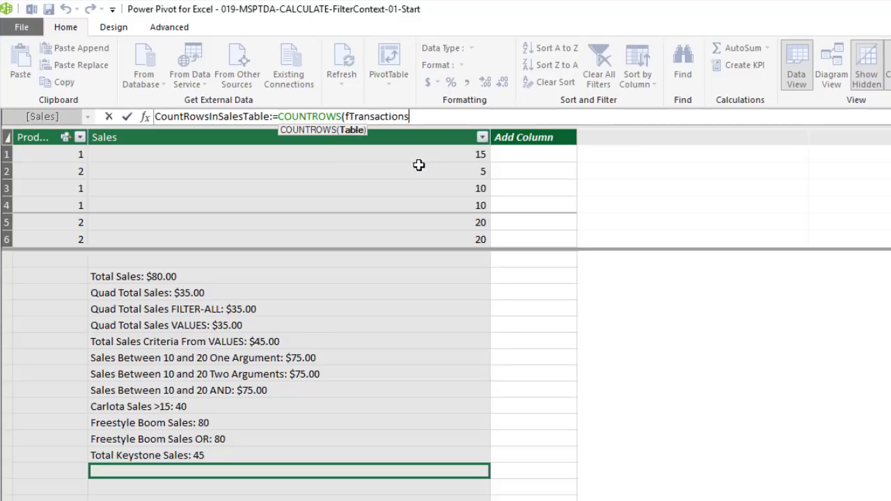
{"action": "type", "text": ")"}
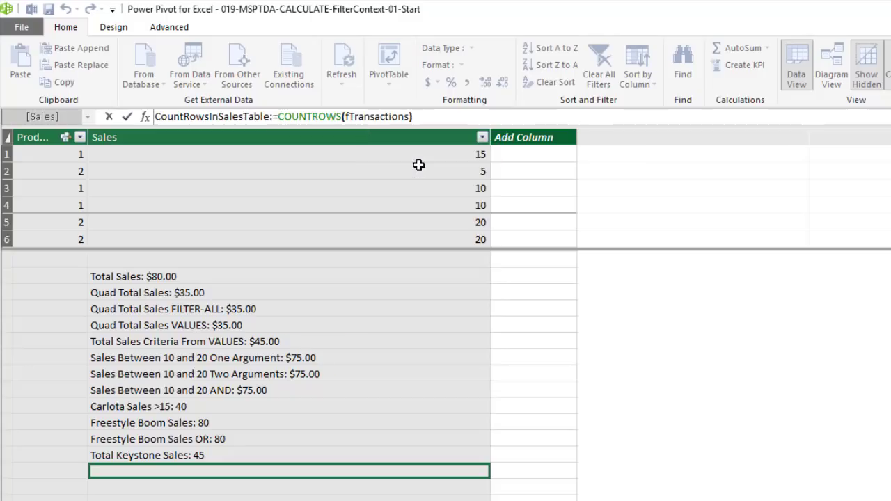
{"action": "key", "text": "Return"}
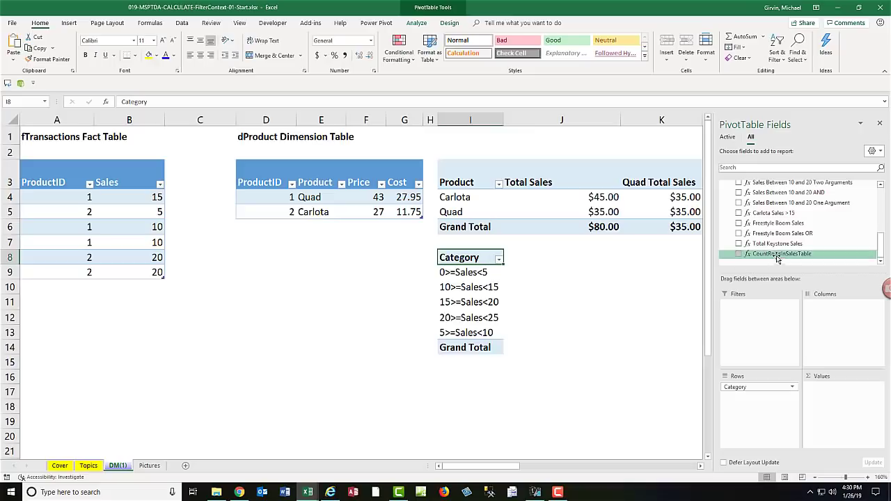
In Excel, add the CountRowsInSalesTable measure to the Values area of the Category PivotTable.
{"action": "left_click_drag", "start_coordinate": [769, 254], "coordinate": [839, 405]}
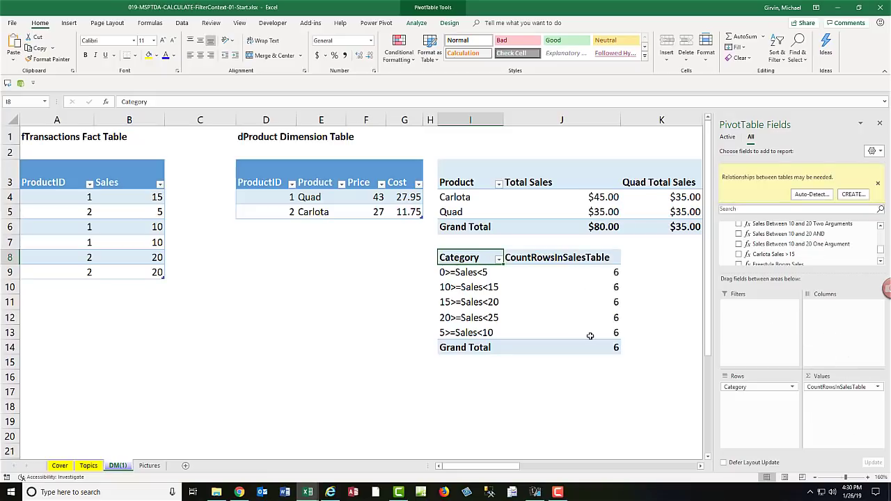
{"action": "mouse_move", "coordinate": [589, 336]}
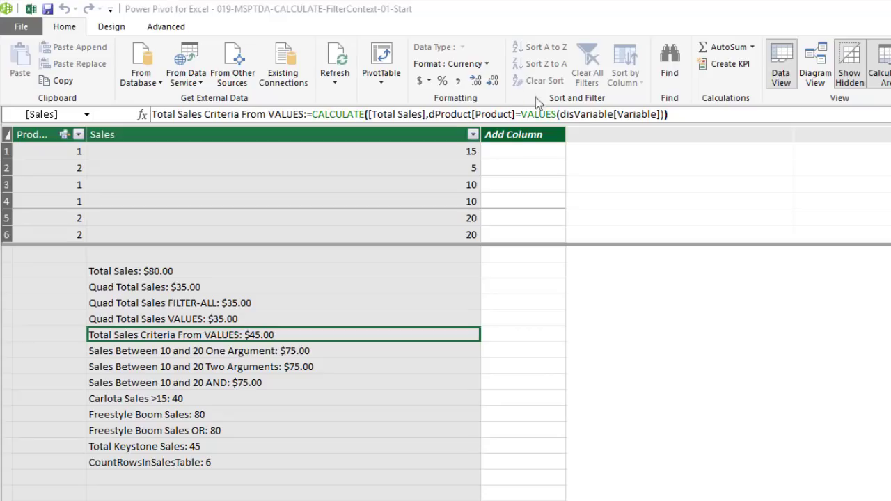
In Power Pivot, start the measure Sales Frequency:=CALCULATE([CountRowsInSalesTable], in the empty cell below CountRowsInSalesTable.
{"action": "left_click", "coordinate": [310, 479]}
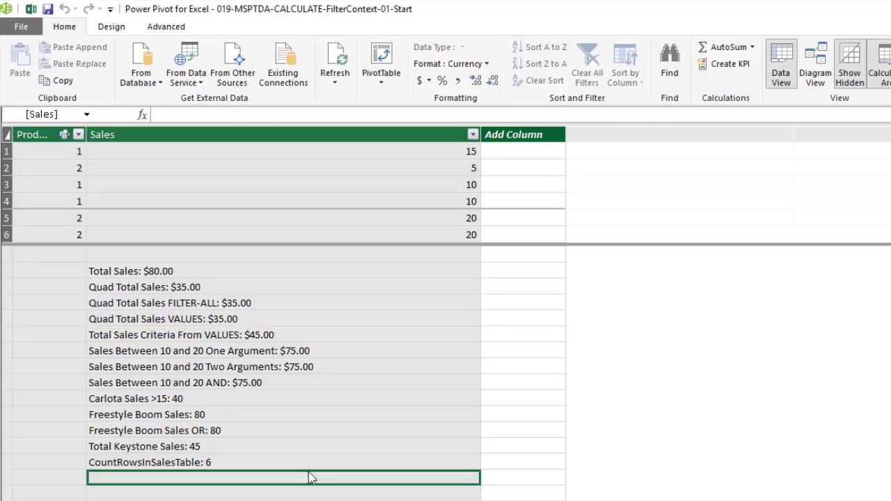
{"action": "left_click", "coordinate": [219, 118]}
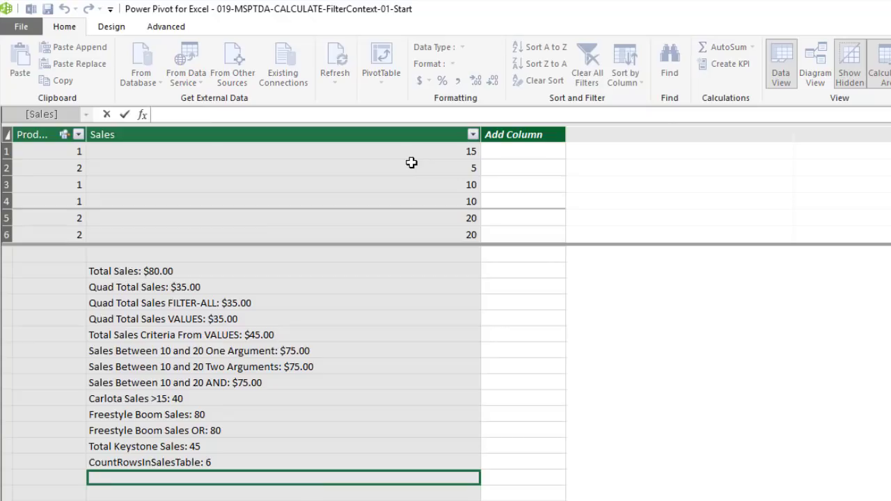
{"action": "type", "text": "Sales Frequency:=CALCULATE("}
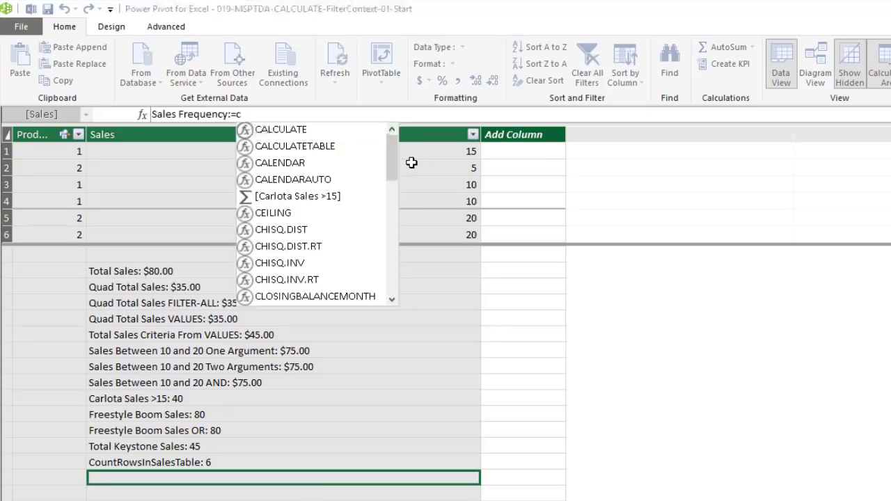
{"action": "type", "text": "["}
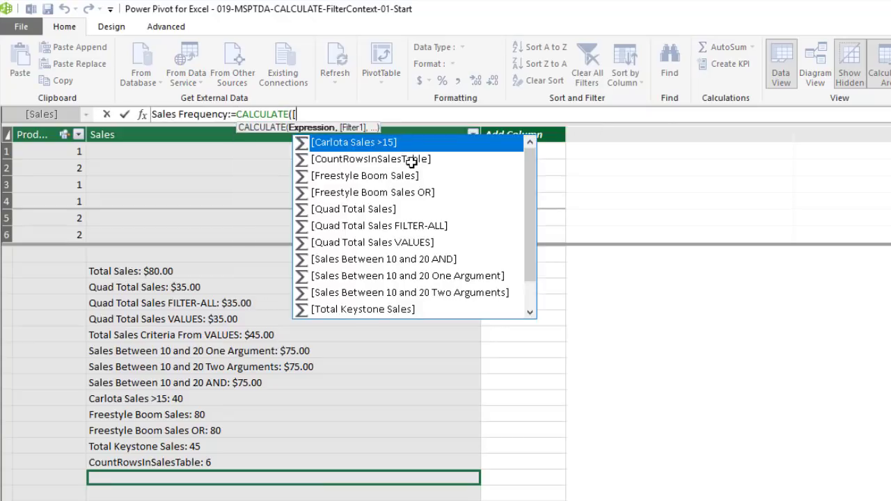
{"action": "left_click", "coordinate": [411, 160]}
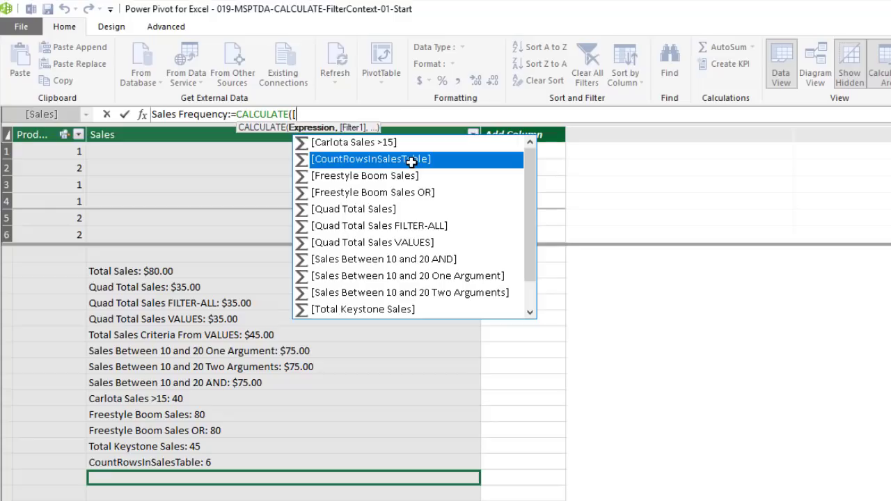
{"action": "double_click", "coordinate": [411, 160]}
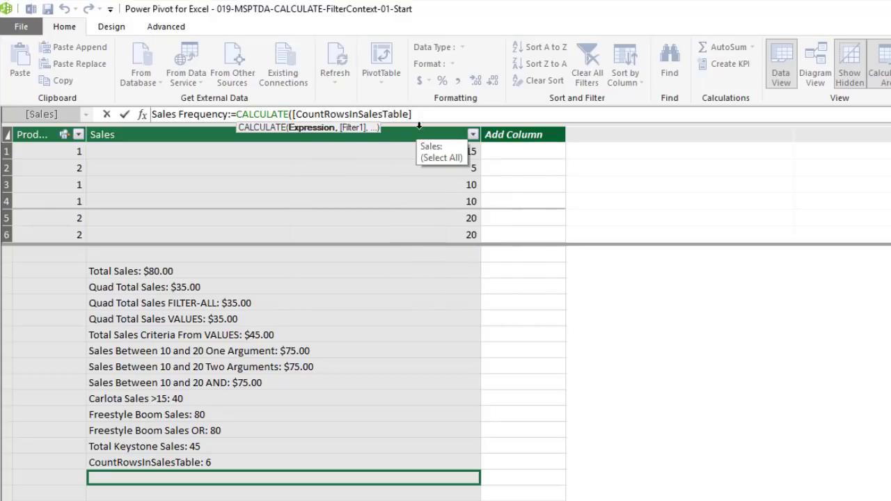
{"action": "type", "text": ","}
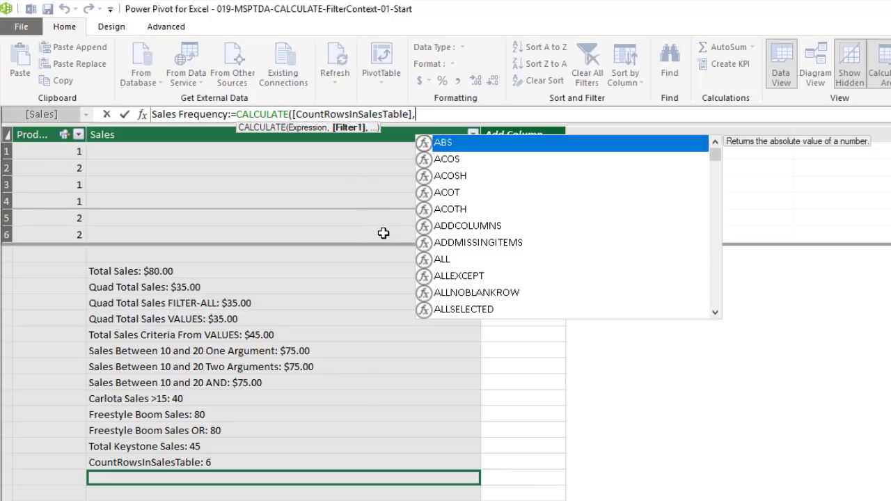
Enter the lower-bound condition fTransactions[Sales]>=MIN(disSalesLimits[Lower Limit]) as the filter argument of the Sales Frequency measure.
{"action": "type", "text": "ft"}
{"action": "key", "text": "Down"}
{"action": "key", "text": "Down"}
{"action": "key", "text": "Down"}
{"action": "key", "text": "Down"}
{"action": "key", "text": "Down"}
{"action": "key", "text": "Down"}
{"action": "key", "text": "Down"}
{"action": "key", "text": "Down"}
{"action": "key", "text": "Down"}
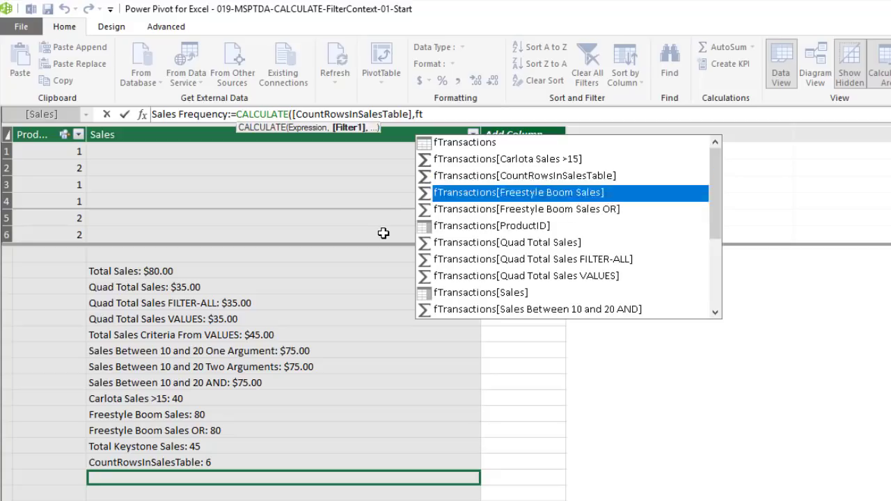
{"action": "key", "text": "Tab"}
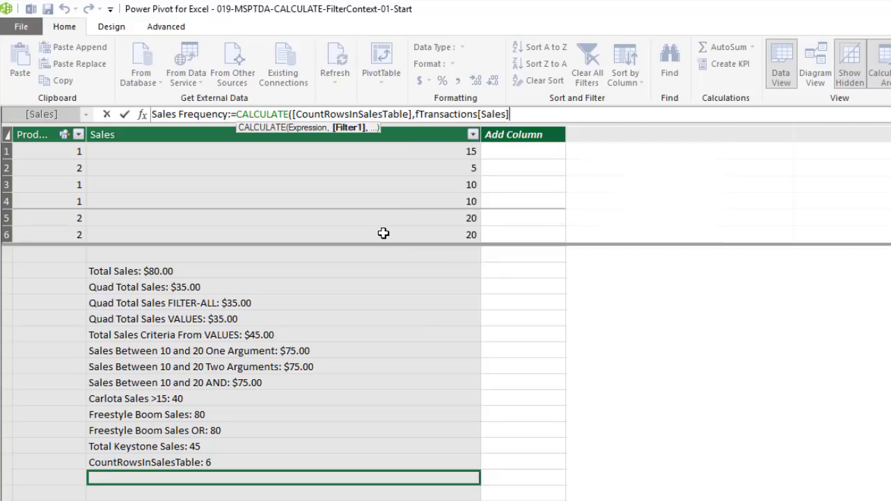
{"action": "type", "text": ">=min"}
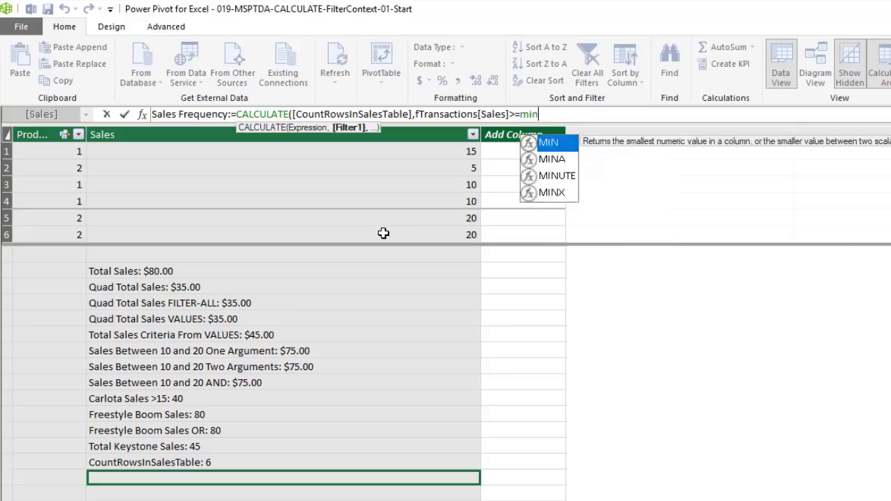
{"action": "key", "text": "Tab"}
{"action": "type", "text": "dis"}
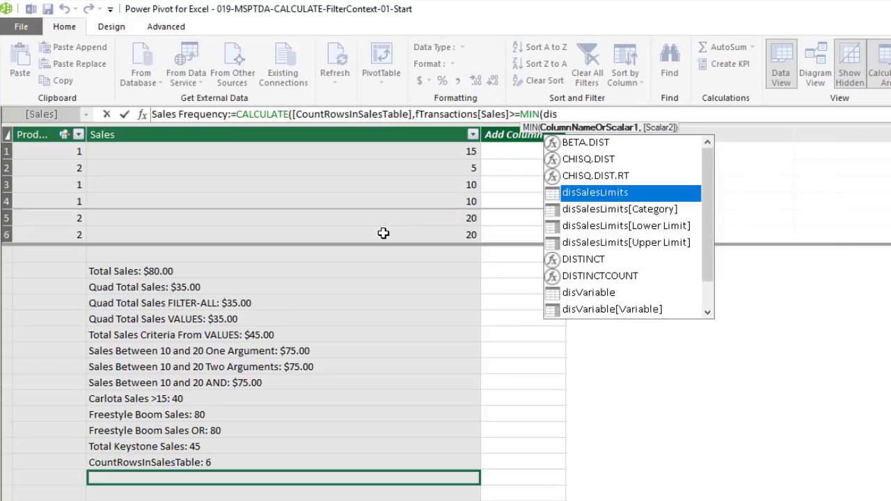
{"action": "key", "text": "Down"}
{"action": "key", "text": "Down"}
{"action": "key", "text": "Tab"}
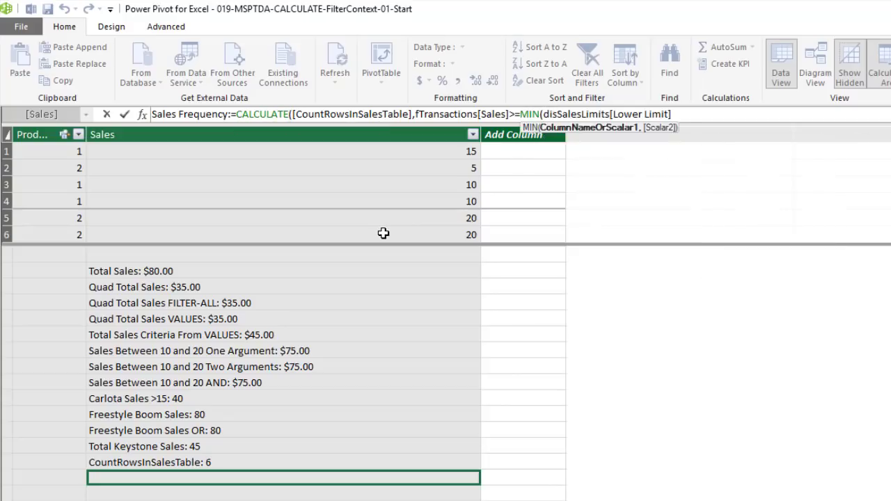
{"action": "type", "text": ")"}
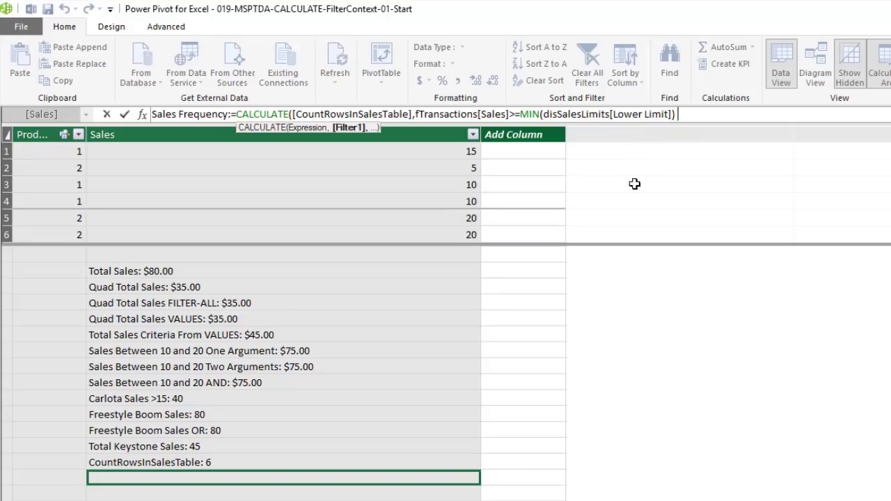
Add the condition && fTransactions[Sales]<MAX(disSalesLimits[Upper Limit]), close the CALCULATE function and commit the Sales Frequency measure.
{"action": "type", "text": "&& ft"}
{"action": "key", "text": "Down"}
{"action": "key", "text": "Down"}
{"action": "key", "text": "Down"}
{"action": "key", "text": "Down"}
{"action": "key", "text": "Down"}
{"action": "key", "text": "Down"}
{"action": "key", "text": "Down"}
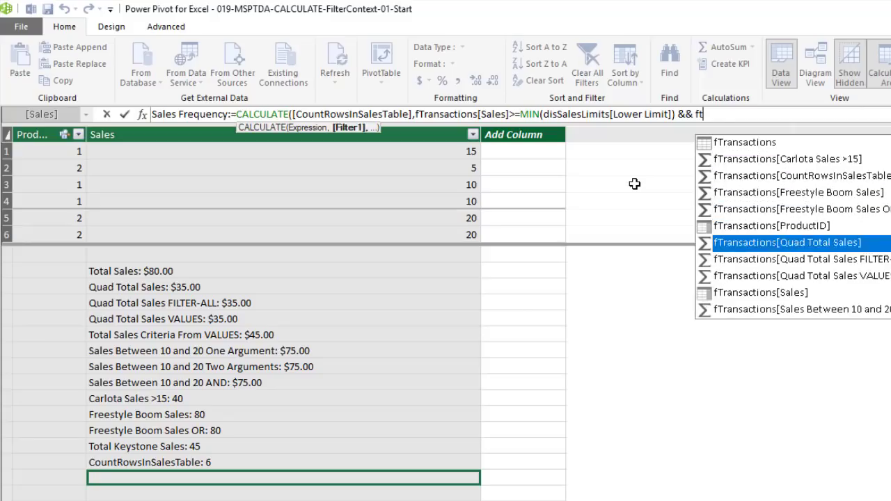
{"action": "key", "text": "Tab"}
{"action": "type", "text": "<"}
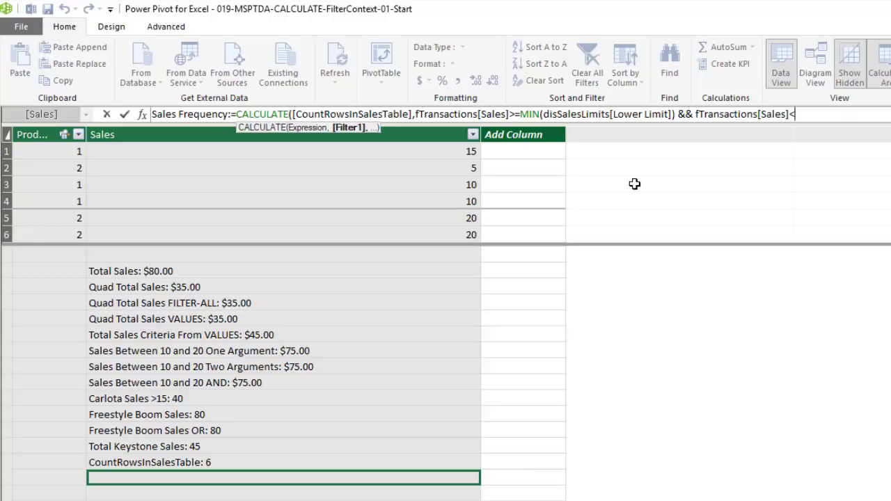
{"action": "type", "text": "MAX("}
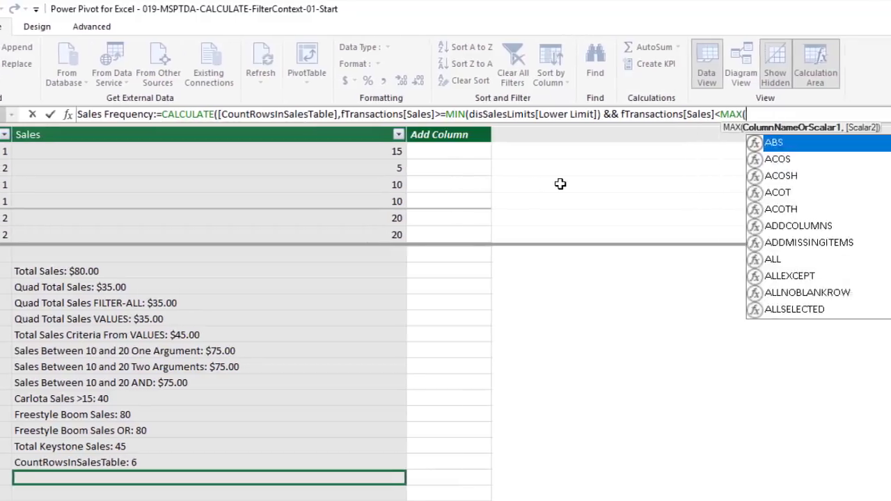
{"action": "type", "text": "dis"}
{"action": "key", "text": "Down"}
{"action": "key", "text": "Down"}
{"action": "key", "text": "Down"}
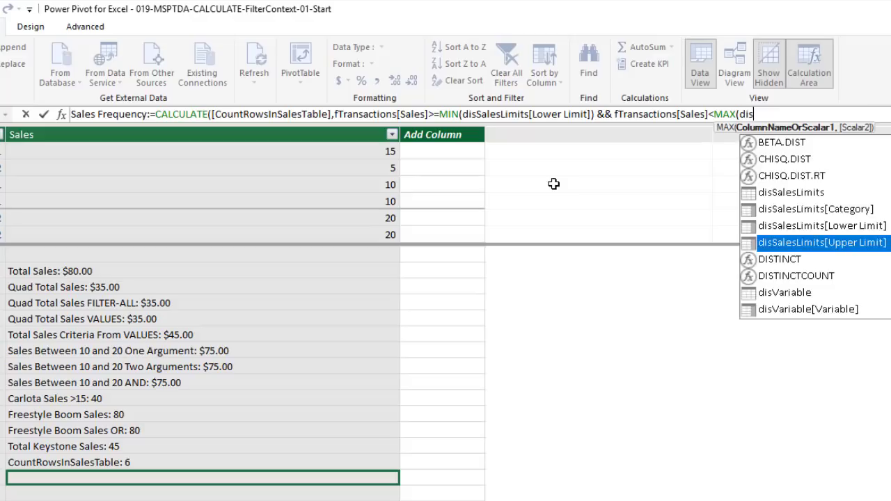
{"action": "key", "text": "Tab"}
{"action": "type", "text": "))"}
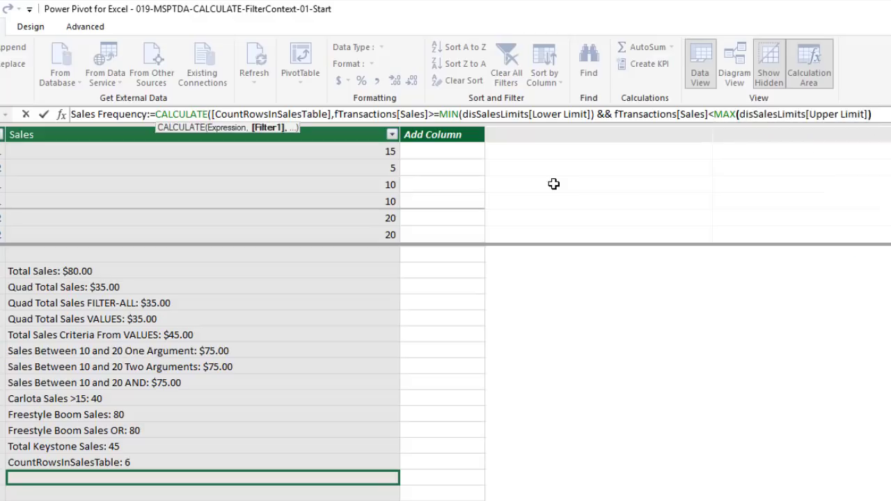
{"action": "type", "text": ")"}
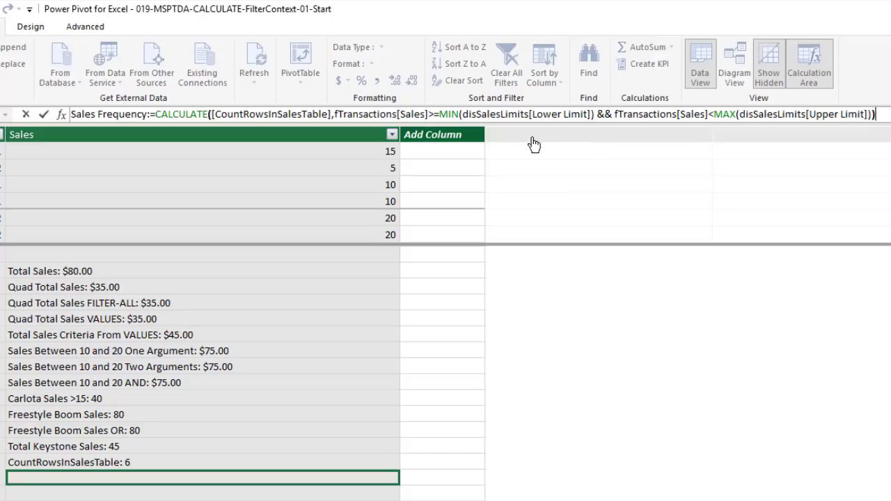
{"action": "key", "text": "Return"}
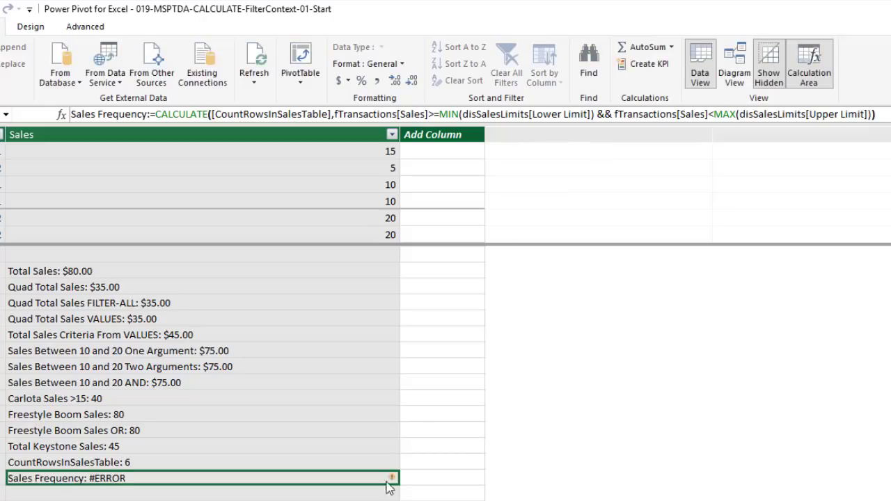
Wrap the condition of the Sales Frequency measure in FILTER(fTransactions, ...) and commit the corrected formula.
{"action": "mouse_move", "coordinate": [392, 480]}
{"action": "left_click", "coordinate": [335, 114]}
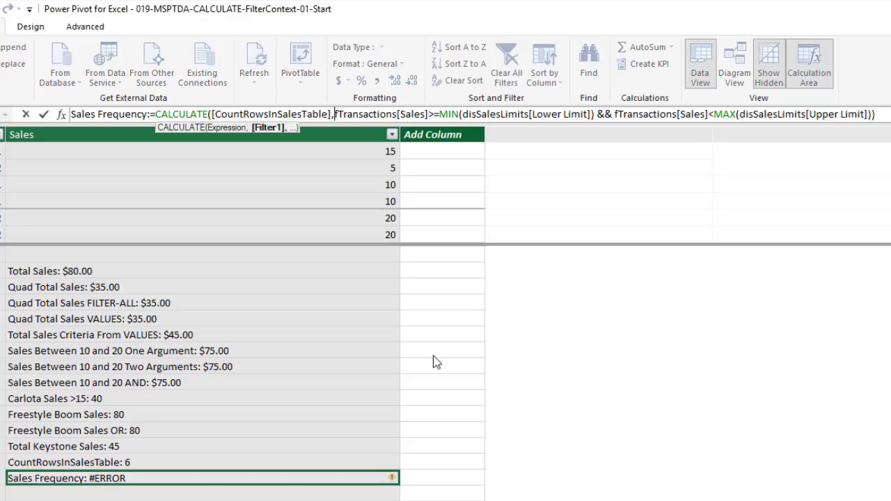
{"action": "type", "text": "fil"}
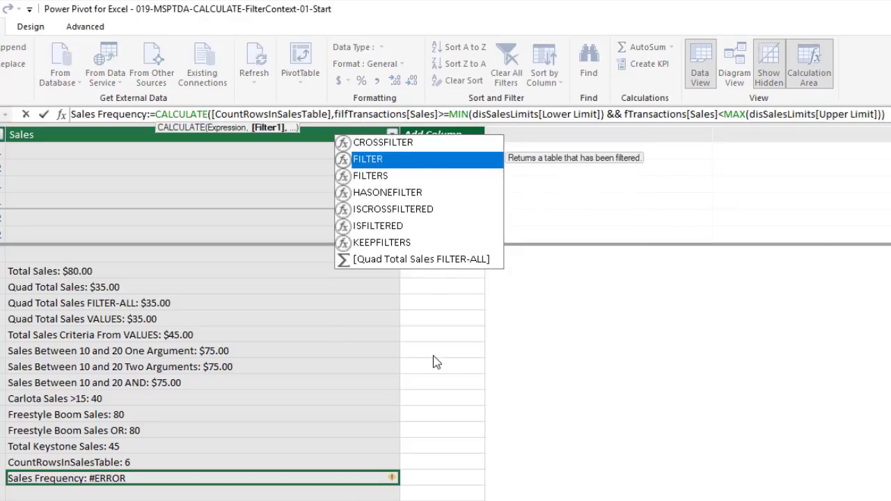
{"action": "key", "text": "Tab"}
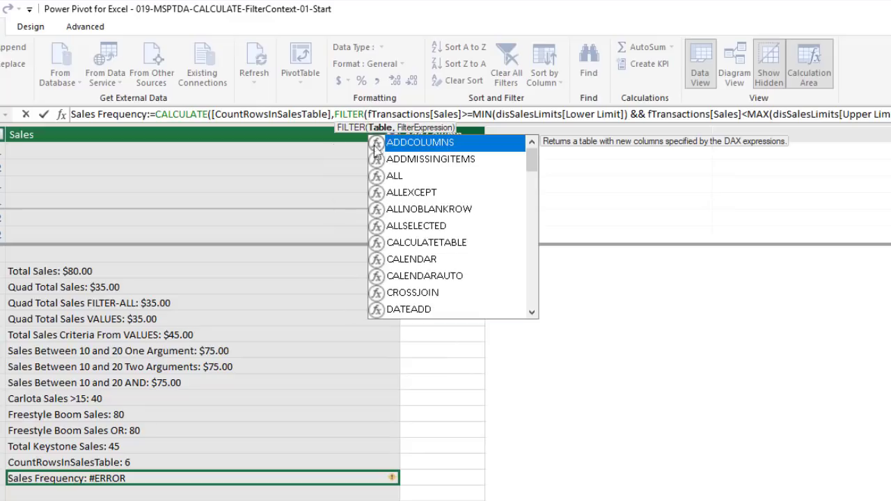
{"action": "type", "text": "ft"}
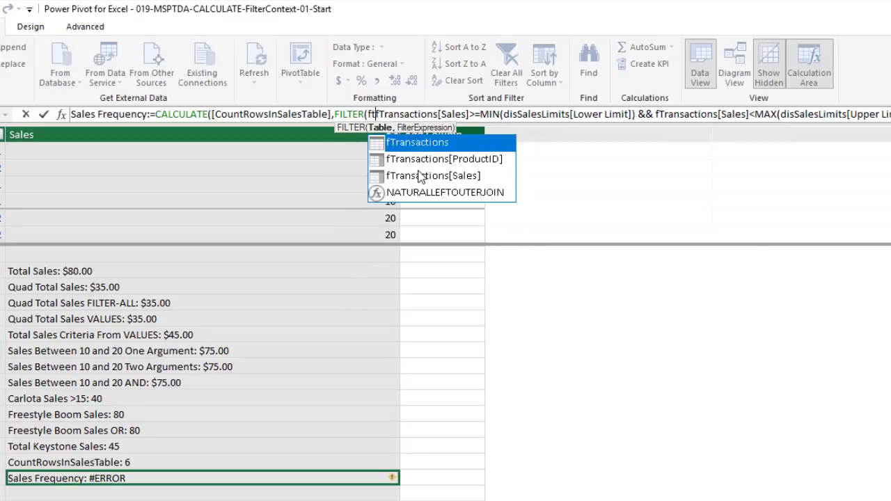
{"action": "key", "text": "Tab"}
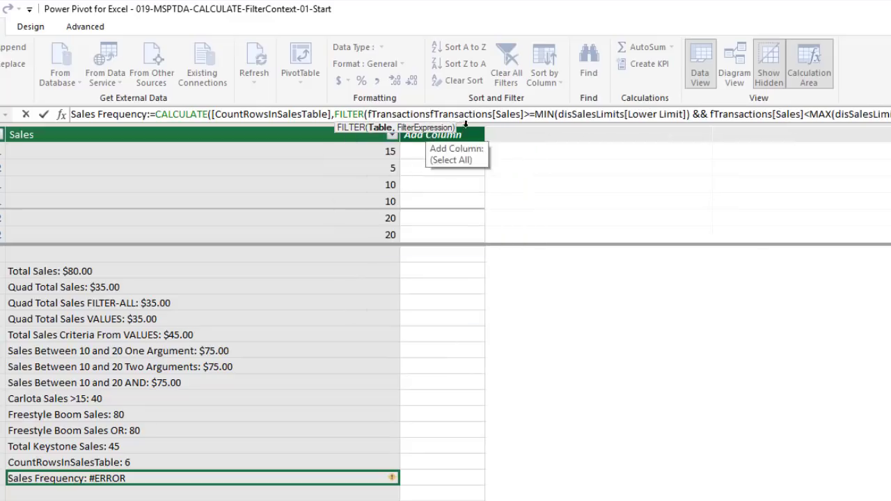
{"action": "type", "text": ","}
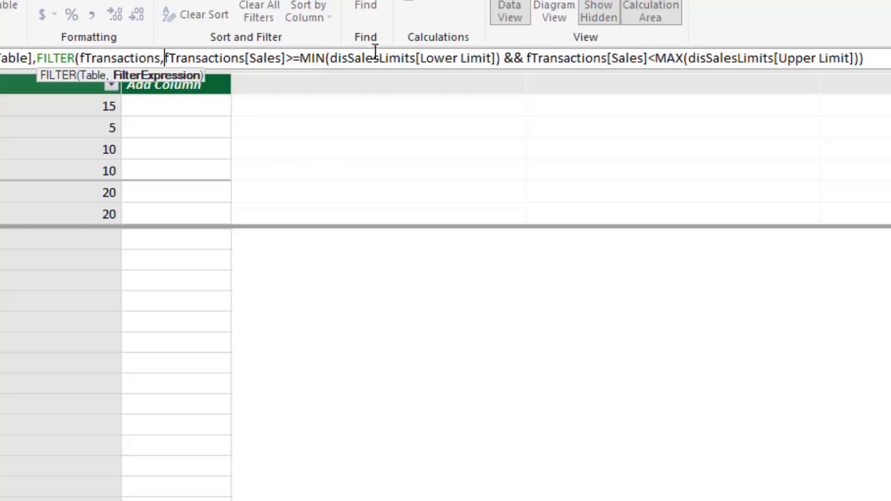
{"action": "key", "text": "End"}
{"action": "type", "text": ")"}
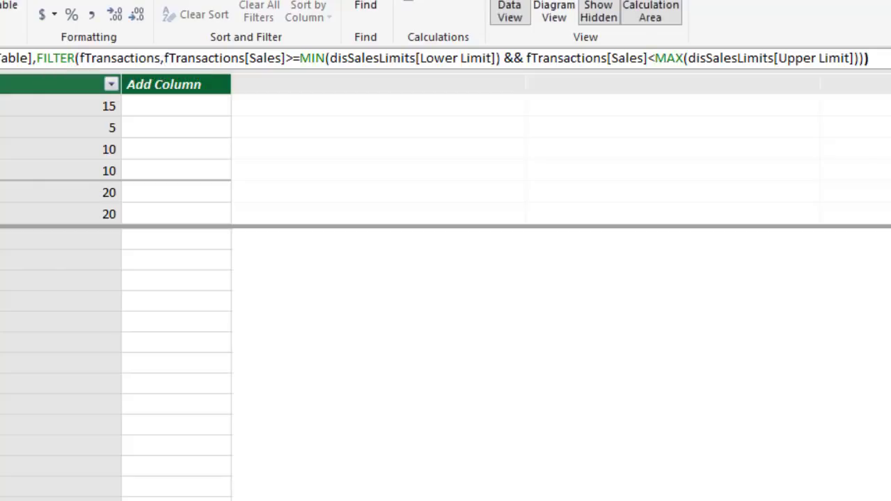
{"action": "key", "text": "Return"}
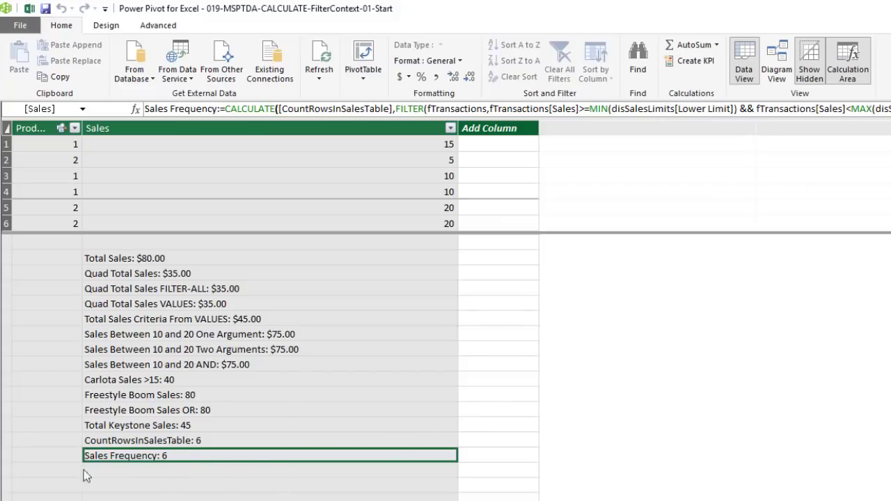
Switch to Excel, dismiss the table relationships notice and add the Sales Frequency measure to the Values area of the Category PivotTable.
{"action": "key", "text": "alt+Tab"}
{"action": "left_click", "coordinate": [524, 303]}
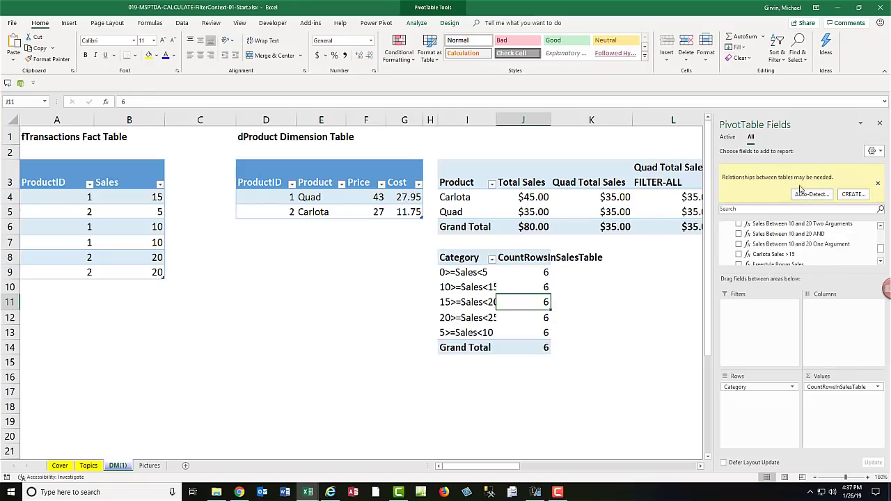
{"action": "left_click", "coordinate": [877, 186]}
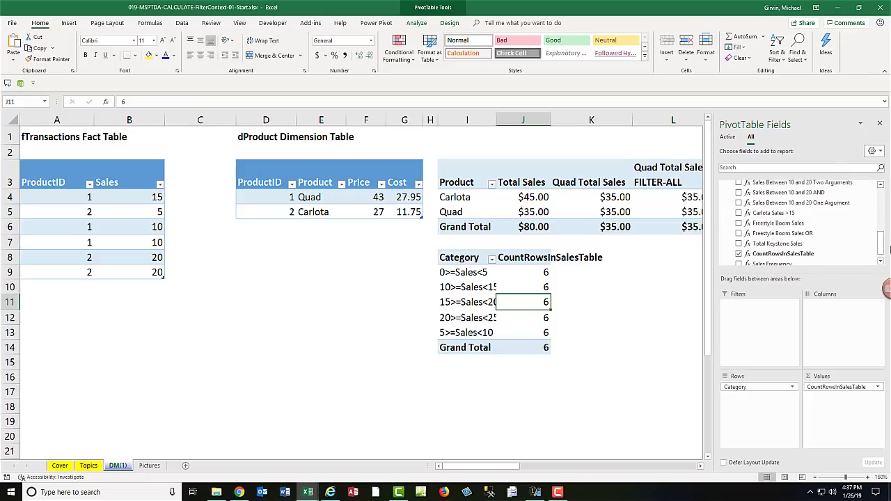
{"action": "left_click_drag", "start_coordinate": [880, 241], "coordinate": [881, 251]}
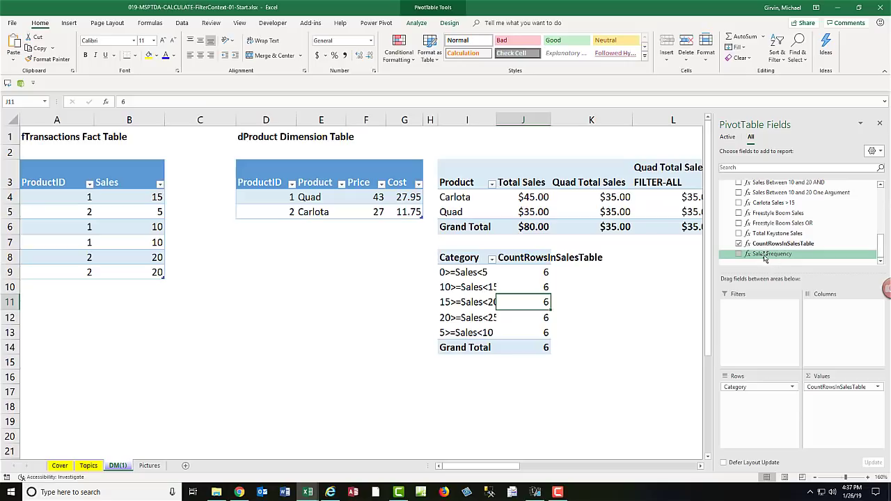
{"action": "left_click_drag", "start_coordinate": [765, 255], "coordinate": [836, 416]}
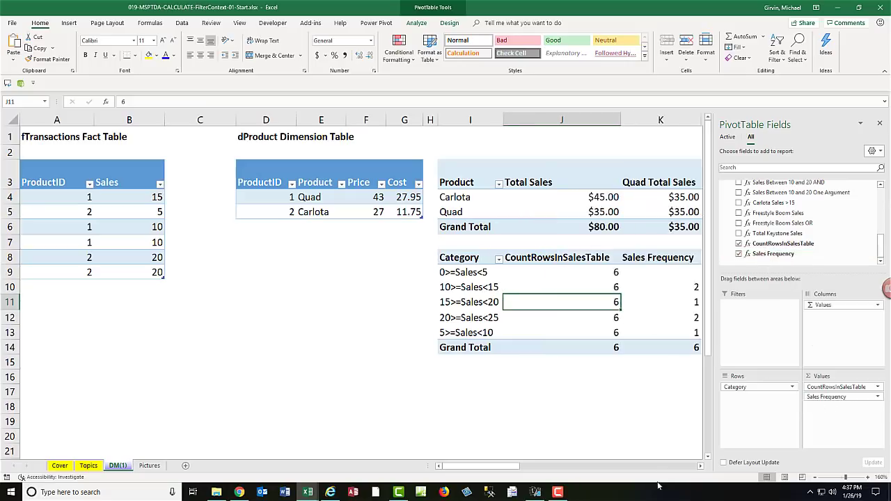
{"action": "left_click", "coordinate": [699, 467]}
{"action": "left_click", "coordinate": [700, 468]}
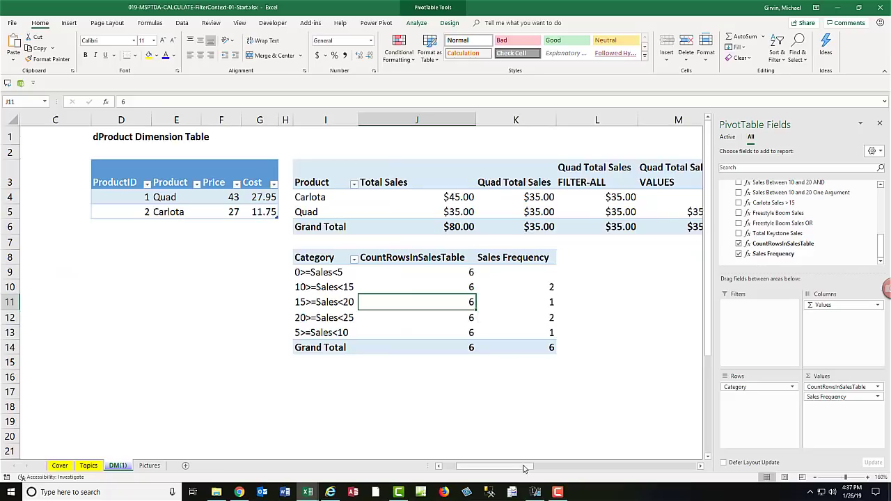
{"action": "left_click_drag", "start_coordinate": [525, 467], "coordinate": [506, 472]}
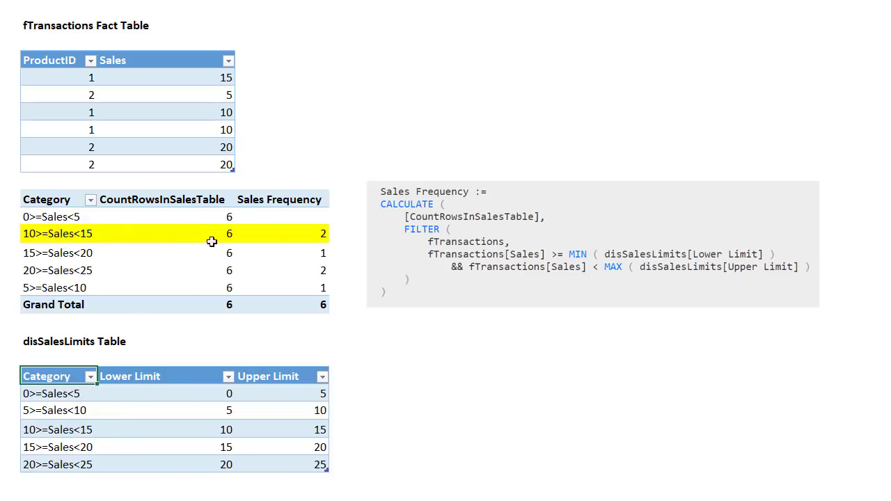
Select the Sales Frequency cell for 10>=Sales<15 and filter the disSalesLimits table's Category column to only 10>=Sales<15.
{"action": "left_click", "coordinate": [284, 235]}
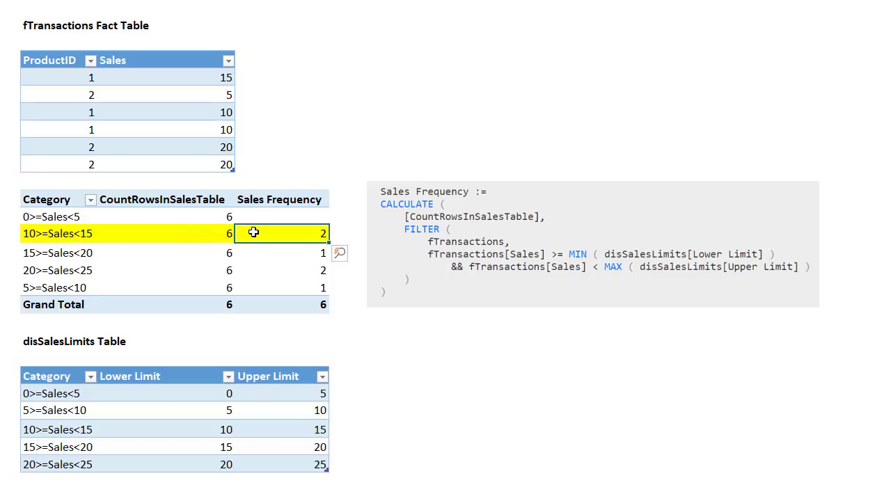
{"action": "mouse_move", "coordinate": [254, 236]}
{"action": "left_click", "coordinate": [91, 376]}
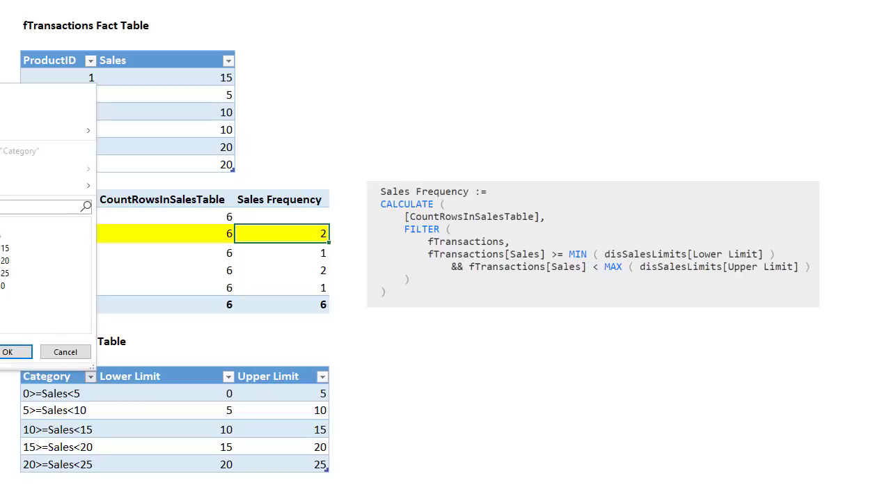
{"action": "left_click", "coordinate": [0, 223]}
{"action": "left_click", "coordinate": [3, 247]}
{"action": "left_click", "coordinate": [8, 351]}
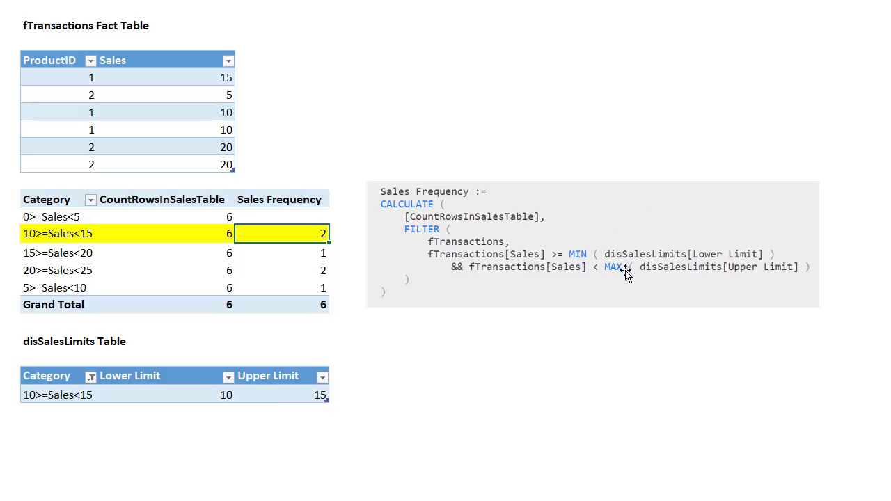
Filter the Sales column of the fTransactions table to values greater than or equal to 10 and less than 15.
{"action": "left_click", "coordinate": [265, 240]}
{"action": "left_click", "coordinate": [228, 61]}
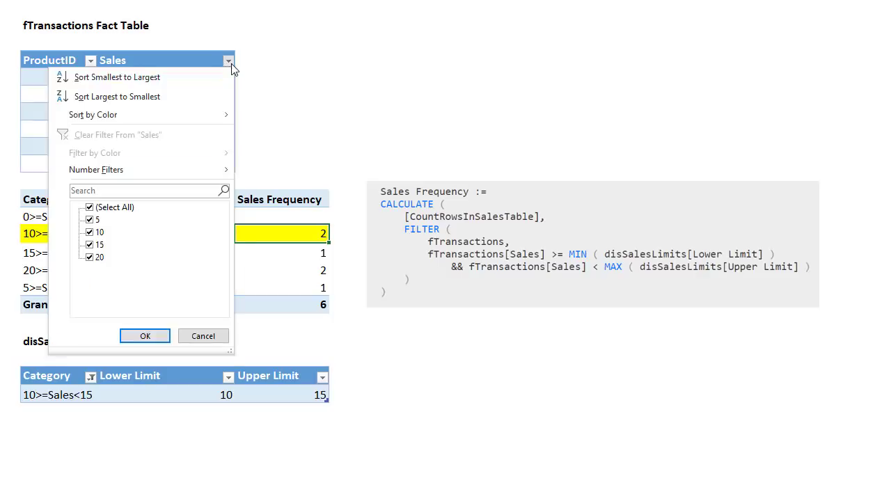
{"action": "mouse_move", "coordinate": [186, 169]}
{"action": "left_click", "coordinate": [299, 230]}
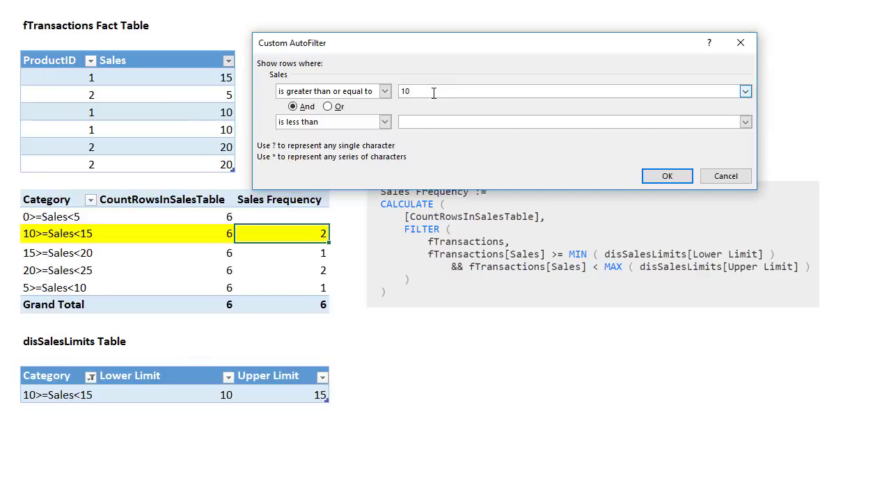
{"action": "left_click", "coordinate": [421, 123]}
{"action": "type", "text": "15"}
{"action": "left_click", "coordinate": [657, 176]}
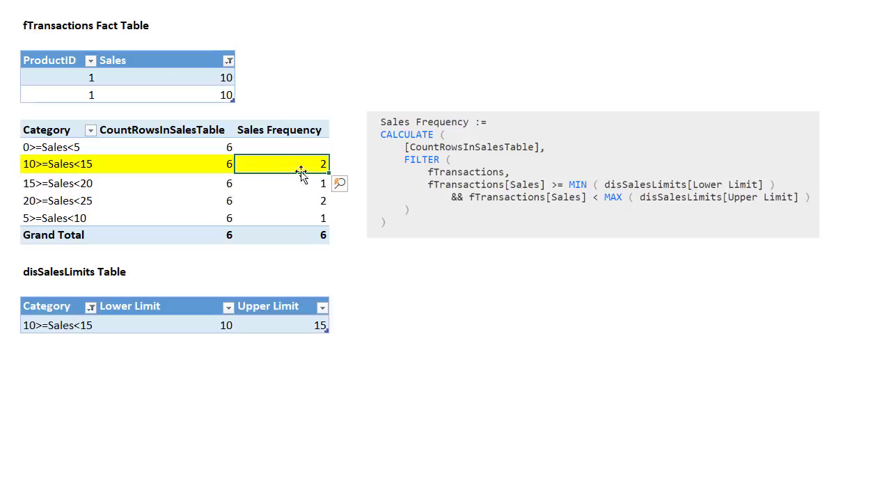
Clear the filter on the Sales column of fTransactions and on the Category column of disSalesLimits to show all rows.
{"action": "left_click", "coordinate": [228, 61]}
{"action": "left_click", "coordinate": [117, 134]}
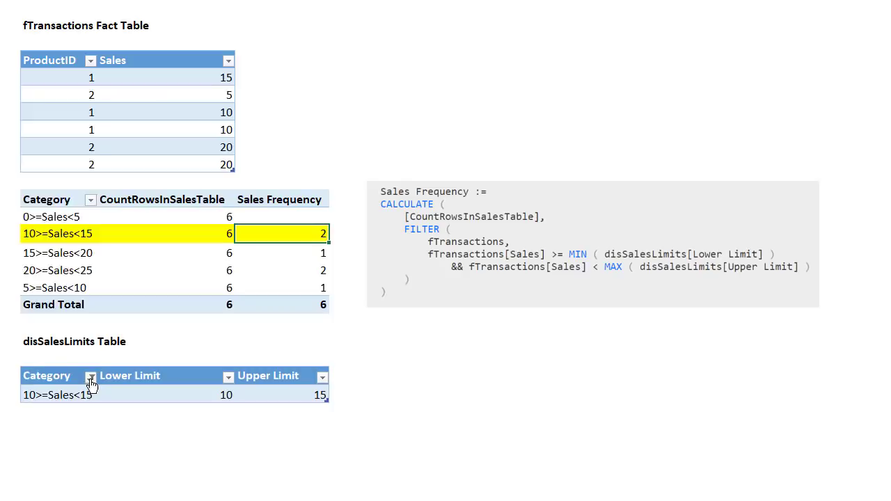
{"action": "left_click", "coordinate": [90, 377]}
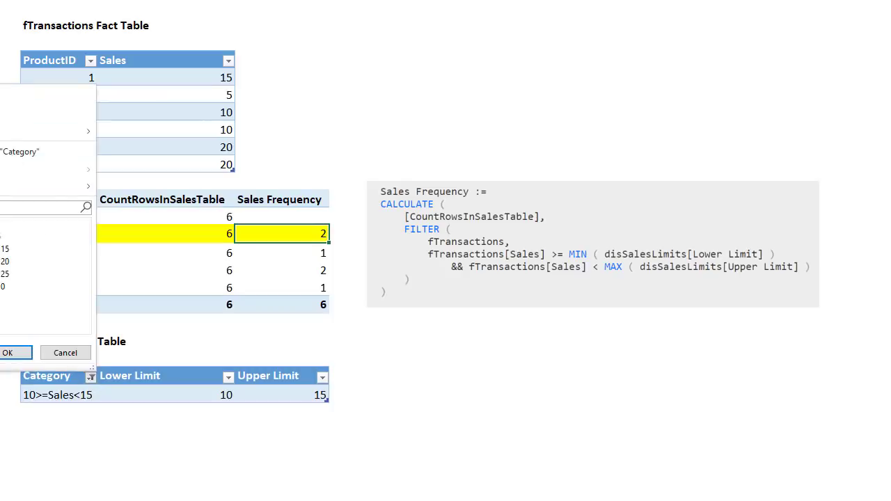
{"action": "left_click", "coordinate": [9, 353]}
{"action": "left_click", "coordinate": [295, 311]}
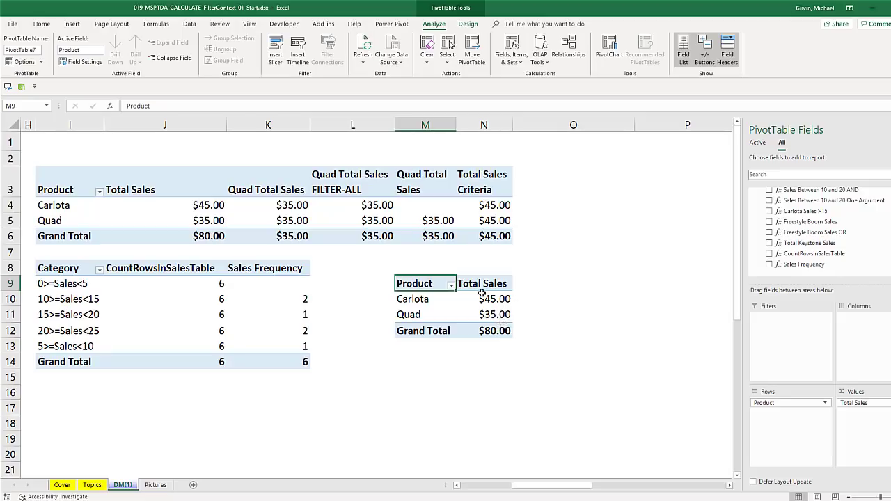
{"action": "left_click", "coordinate": [521, 299]}
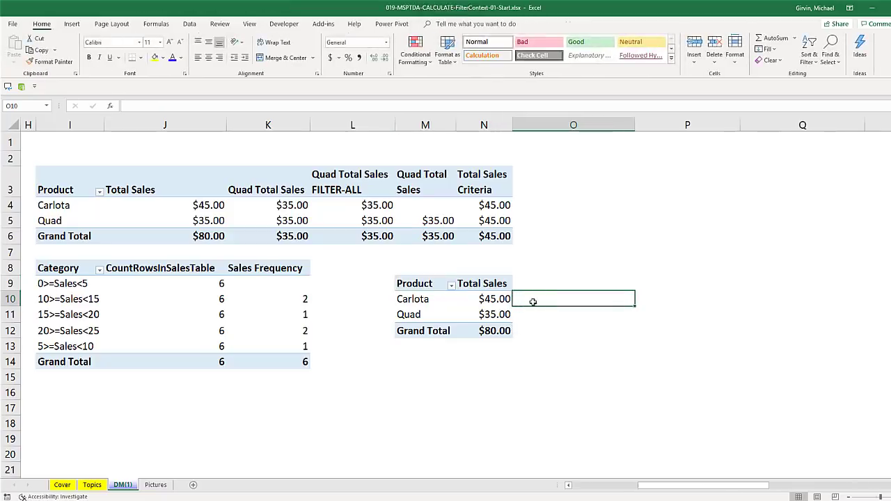
{"action": "left_click", "coordinate": [528, 314]}
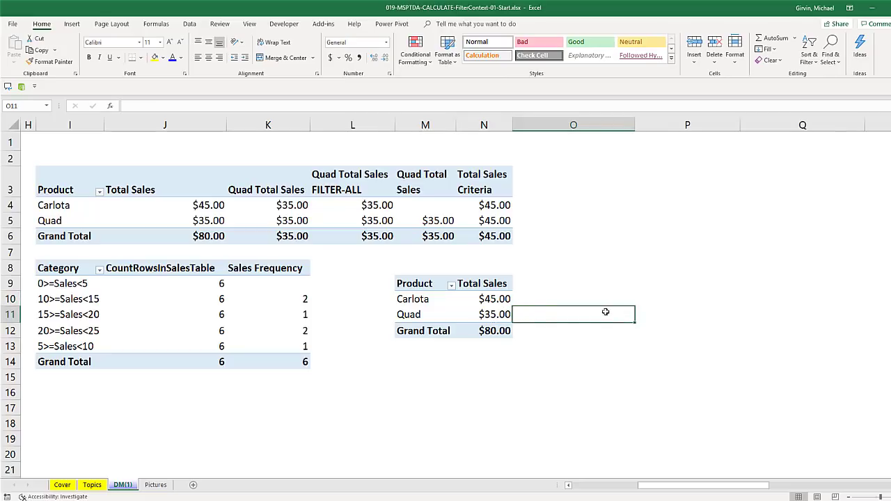
{"action": "left_click", "coordinate": [506, 299]}
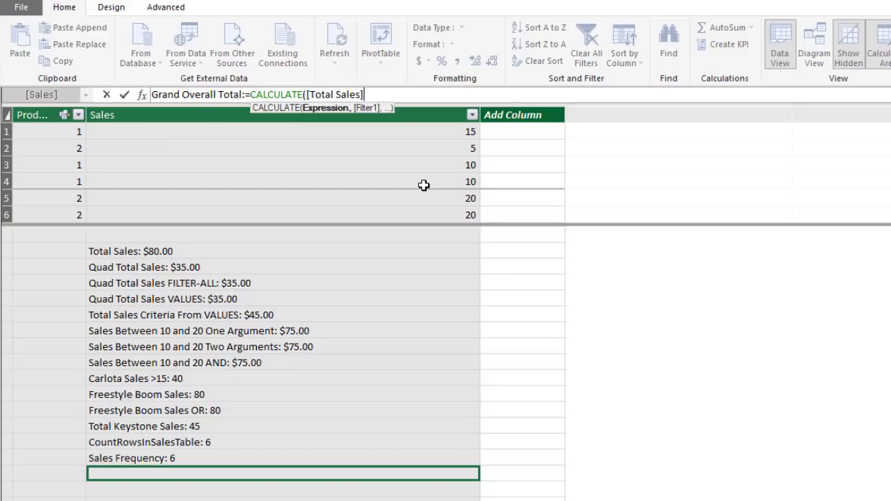
In the Power Pivot window, continue the Grand Overall Total measure after CALCULATE([Total Sales] by starting ALL( as its filter argument.
{"action": "type", "text": ","}
{"action": "key", "text": "Escape"}
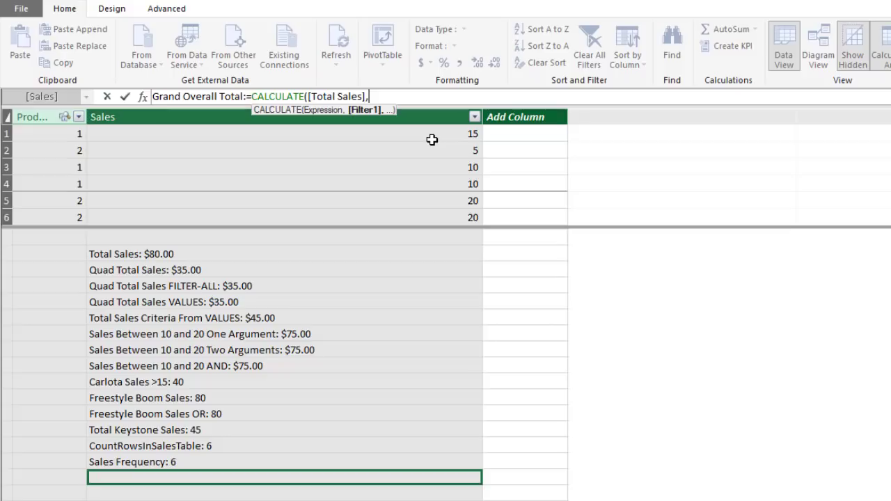
{"action": "type", "text": "all"}
{"action": "key", "text": "Tab"}
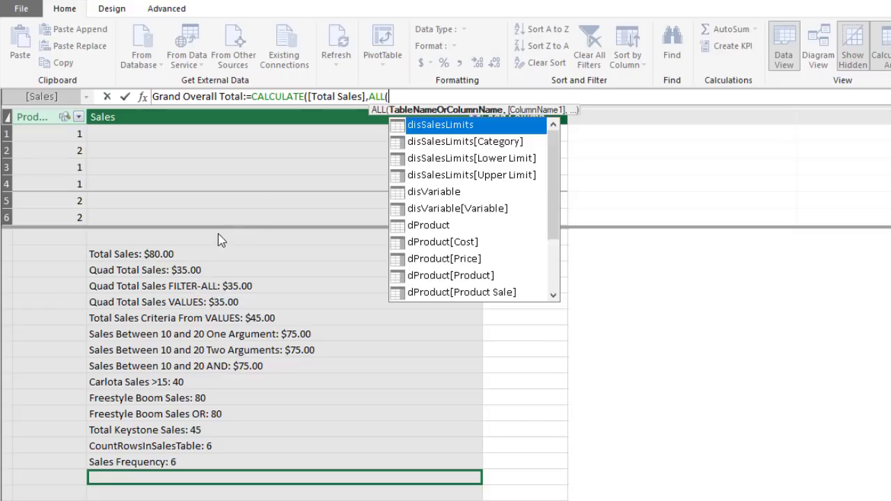
{"action": "left_click", "coordinate": [369, 97]}
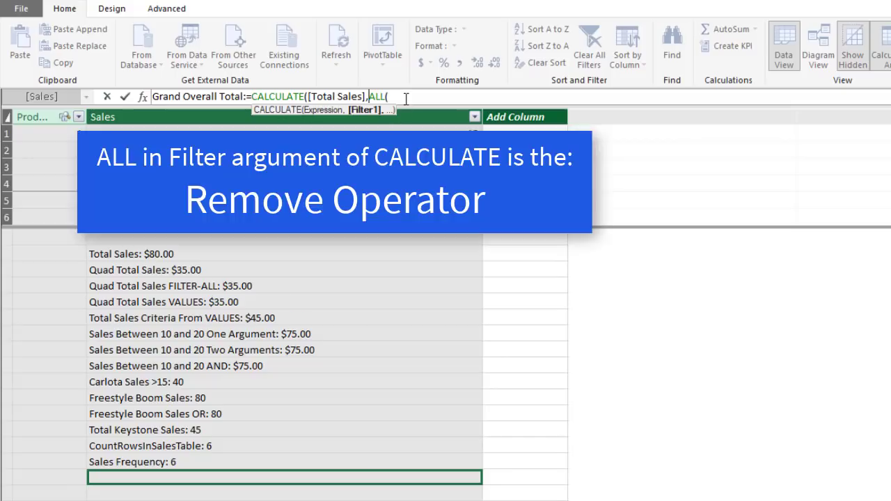
Complete the Grand Overall Total measure as CALCULATE([Total Sales],ALL(fTransactions)) and commit it.
{"action": "left_click", "coordinate": [406, 96]}
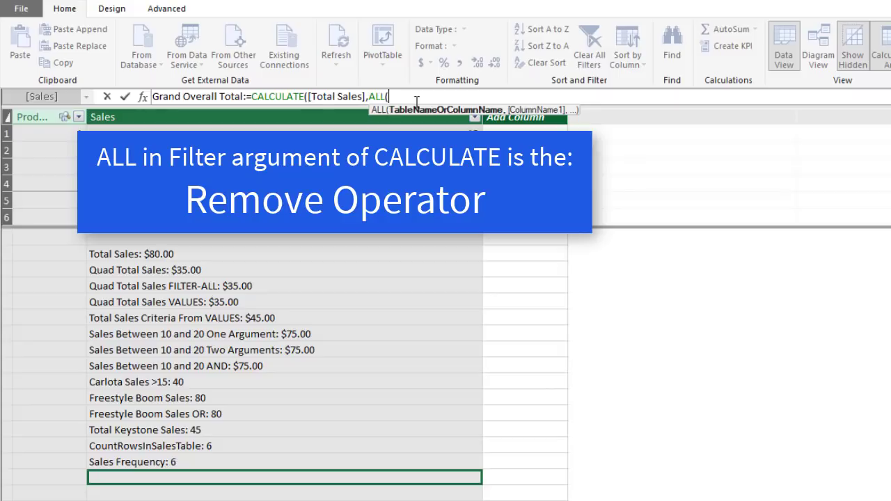
{"action": "type", "text": "f"}
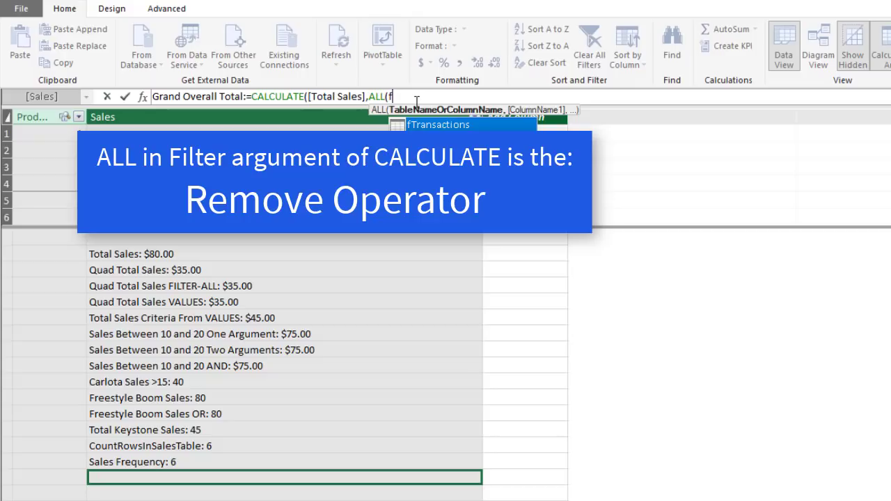
{"action": "key", "text": "Tab"}
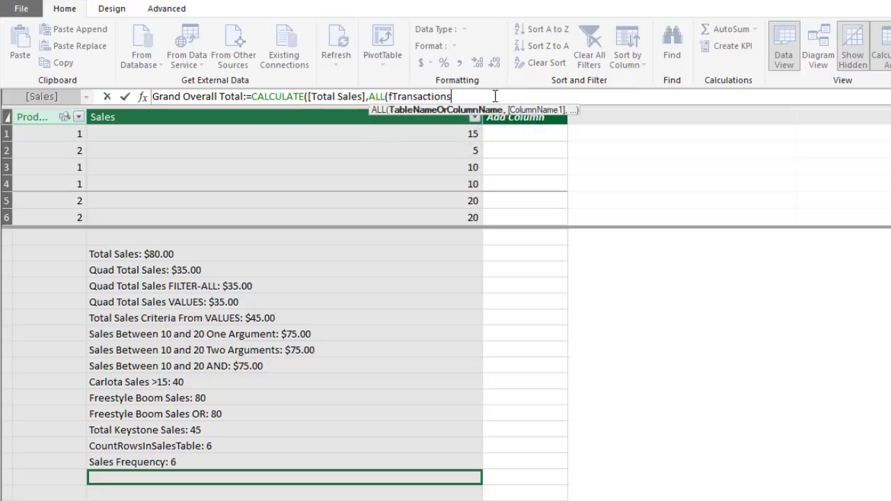
{"action": "type", "text": ")"}
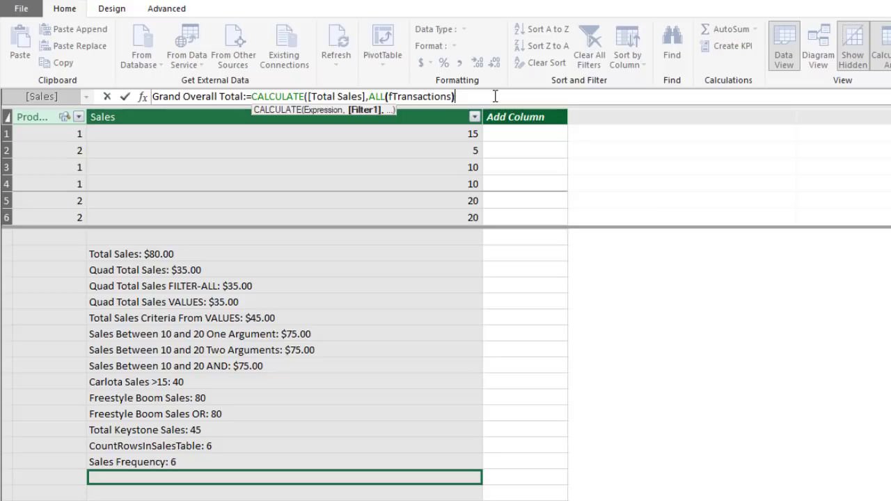
{"action": "left_click", "coordinate": [399, 96]}
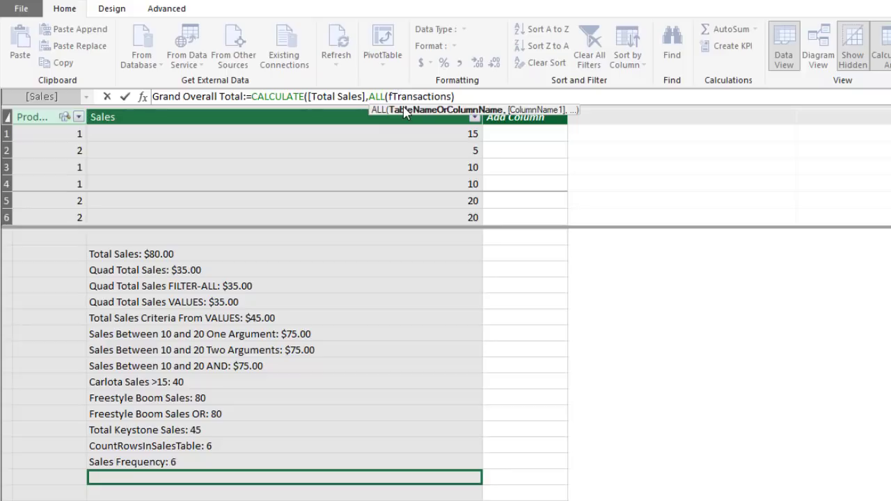
{"action": "left_click", "coordinate": [478, 96]}
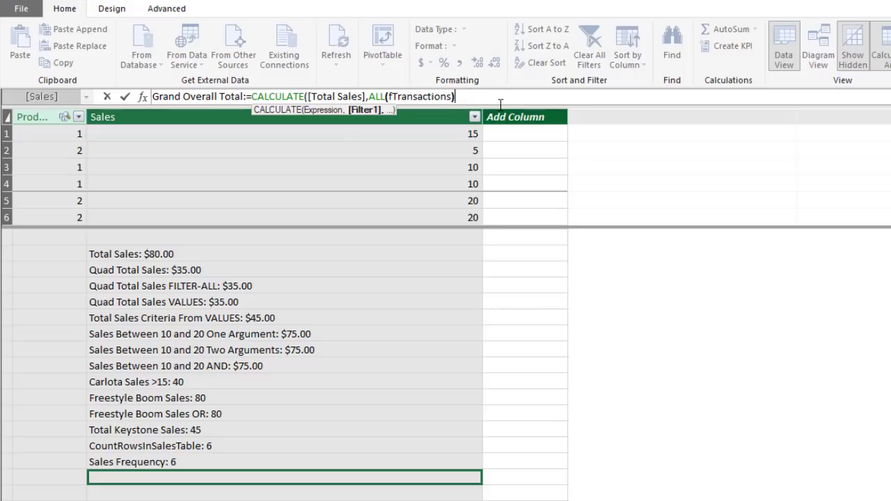
{"action": "type", "text": ")"}
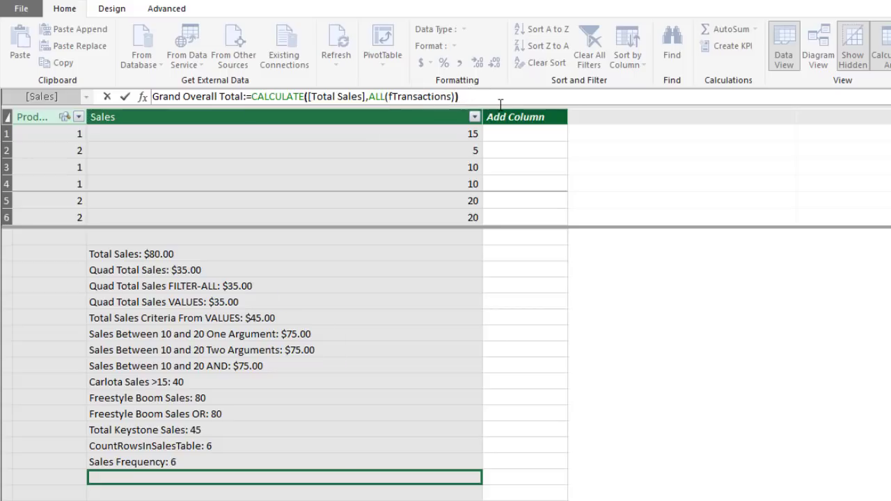
{"action": "key", "text": "Return"}
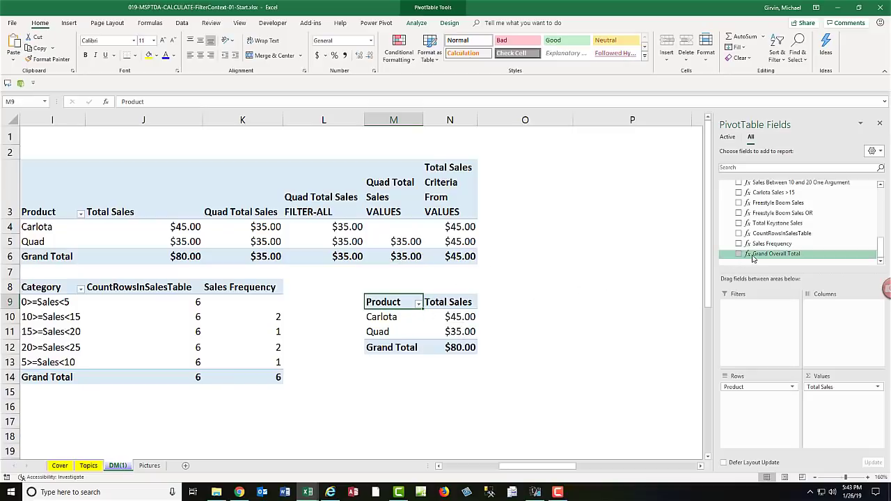
In the Excel workbook, add Grand Overall Total to the values of the lower product PivotTable and compare it with Total Sales per product.
{"action": "left_click_drag", "start_coordinate": [752, 258], "coordinate": [826, 411]}
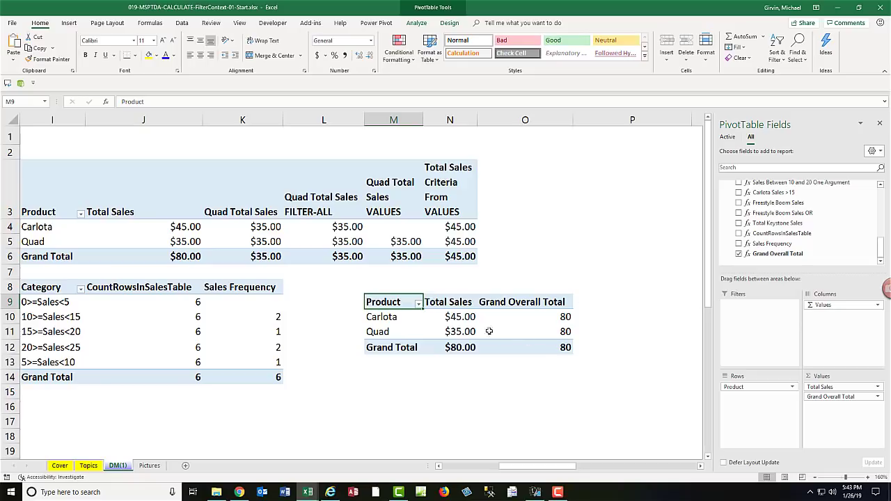
{"action": "left_click", "coordinate": [460, 318]}
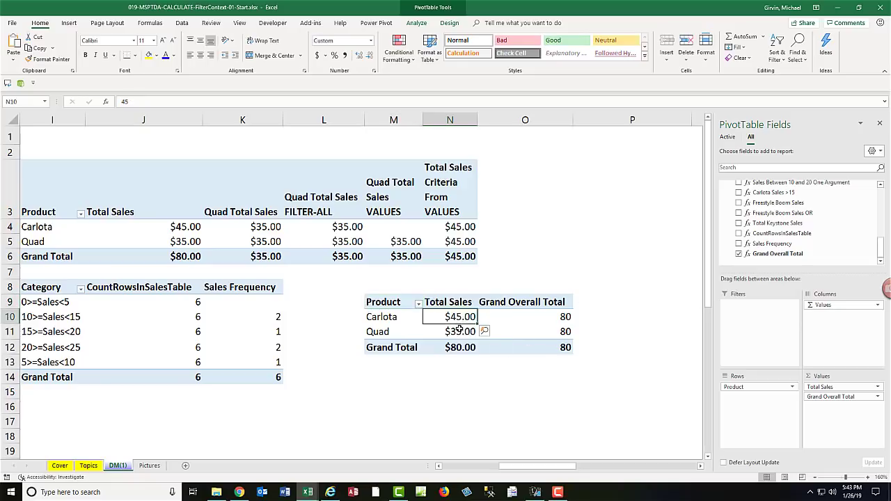
{"action": "left_click", "coordinate": [459, 332]}
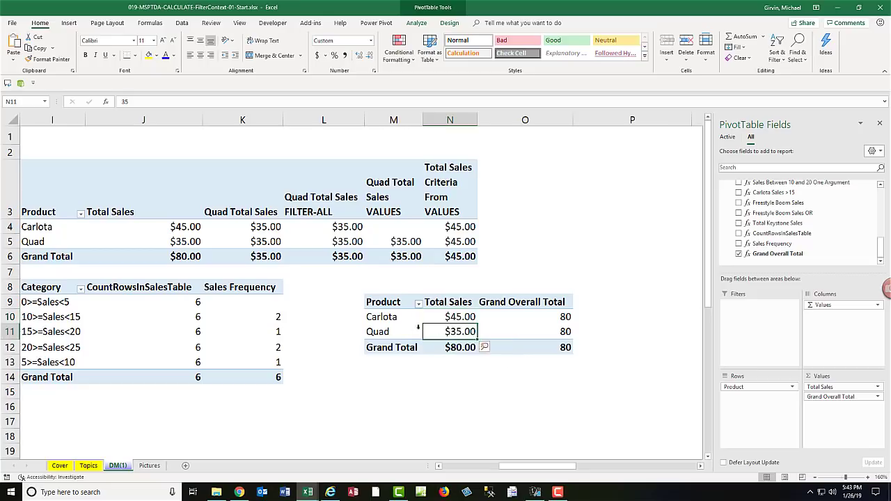
{"action": "left_click", "coordinate": [526, 317]}
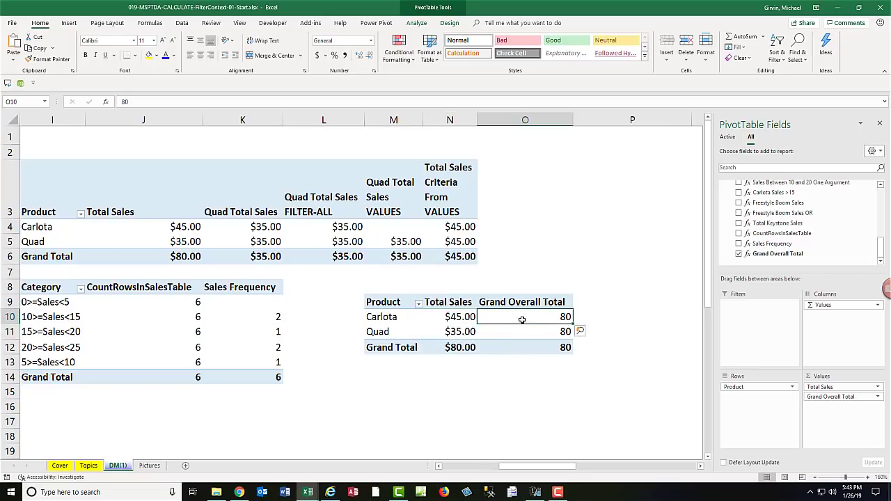
{"action": "mouse_move", "coordinate": [521, 319]}
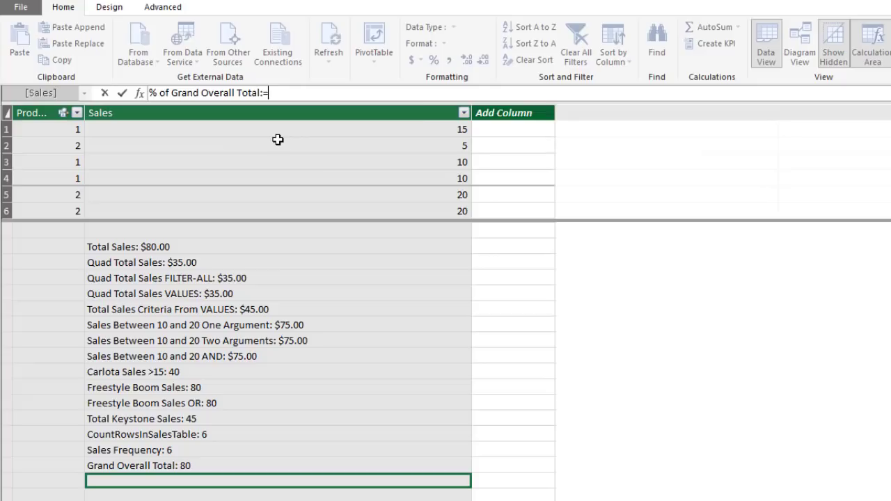
In the Power Pivot window, begin the % of Grand Overall Total formula with DIVIDE, using [Total Sales] as the numerator.
{"action": "type", "text": "div"}
{"action": "key", "text": "Tab"}
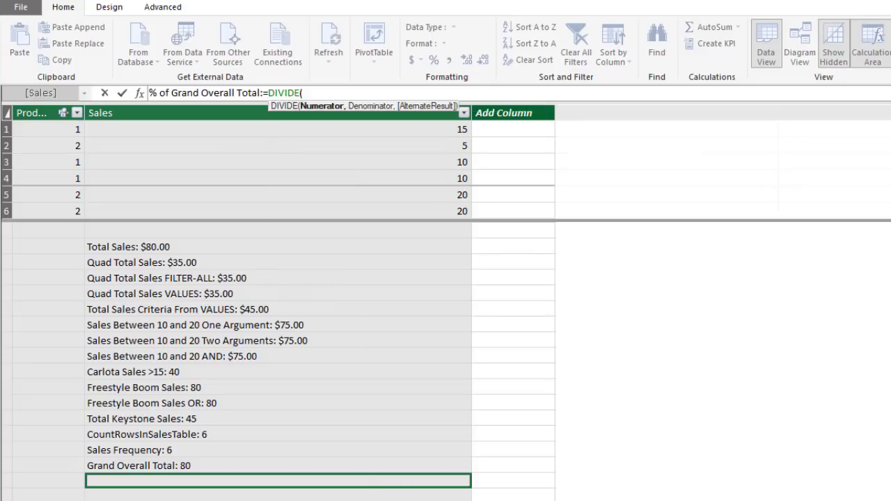
{"action": "type", "text": "["}
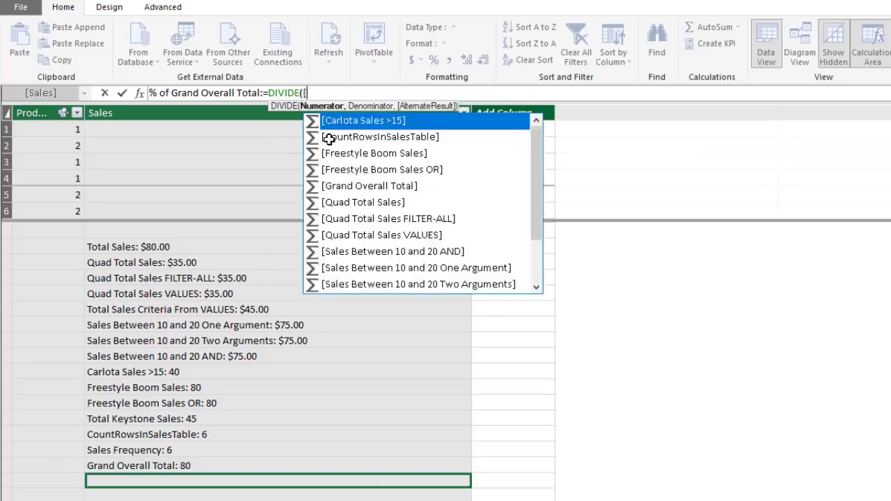
{"action": "type", "text": "t"}
{"action": "left_click", "coordinate": [328, 139]}
{"action": "double_click", "coordinate": [328, 139]}
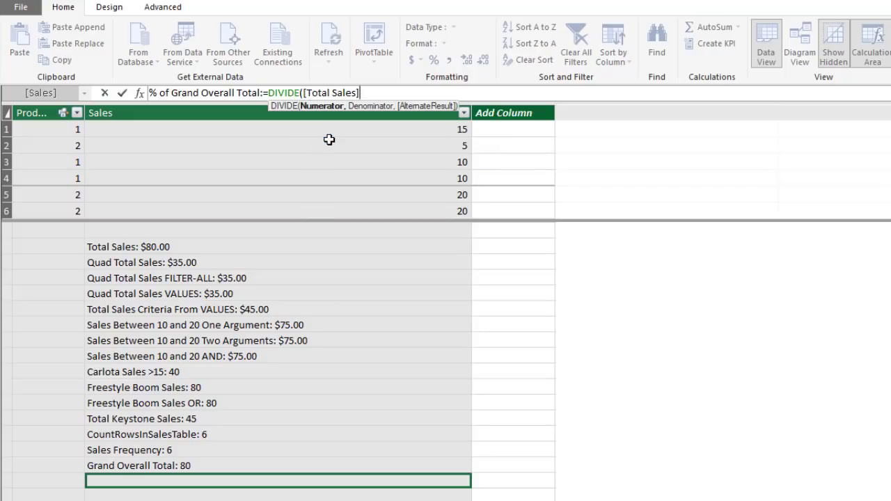
{"action": "type", "text": ","}
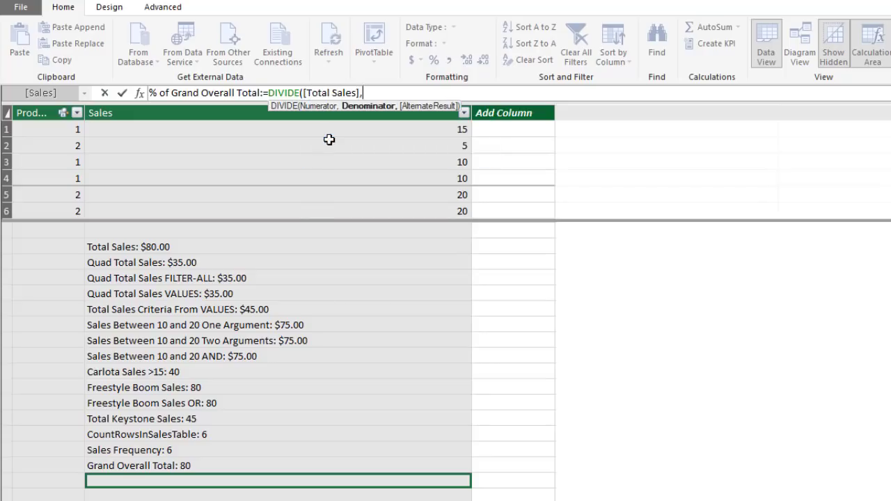
Set [Grand Overall Total] as the denominator of the DIVIDE formula and commit the measure.
{"action": "type", "text": "["}
{"action": "key", "text": "Down"}
{"action": "key", "text": "Down"}
{"action": "key", "text": "Down"}
{"action": "key", "text": "Down"}
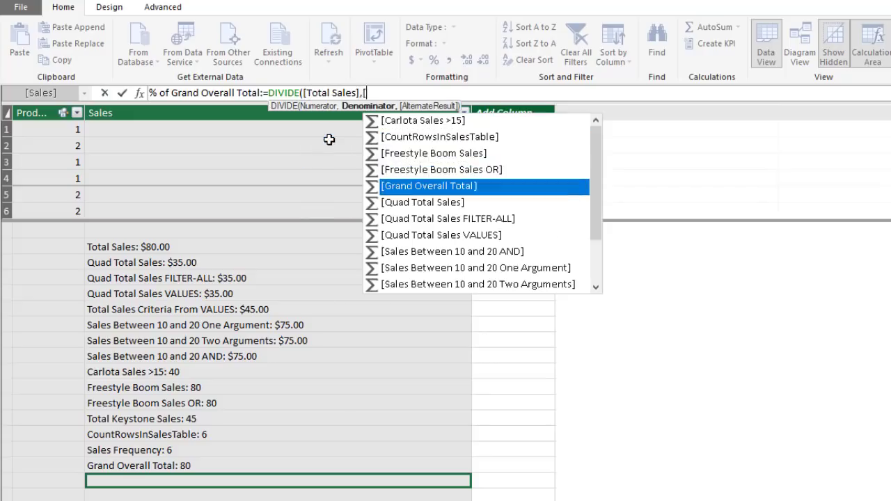
{"action": "key", "text": "Tab"}
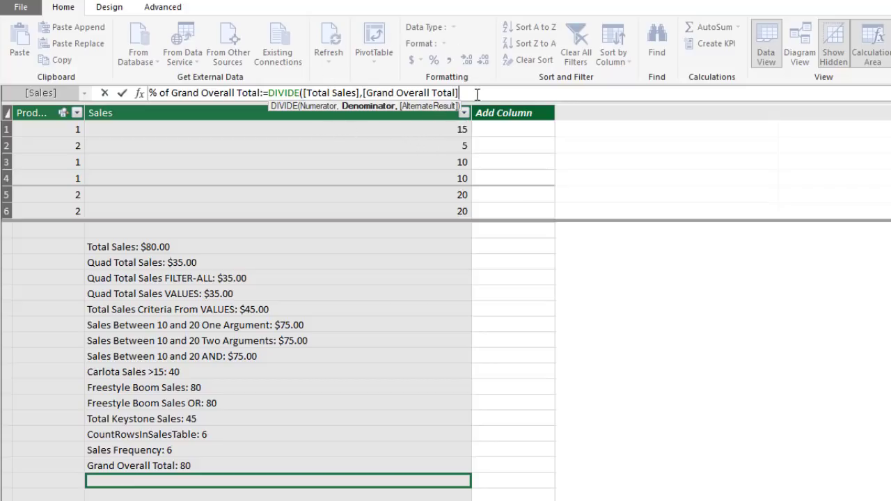
{"action": "type", "text": ")"}
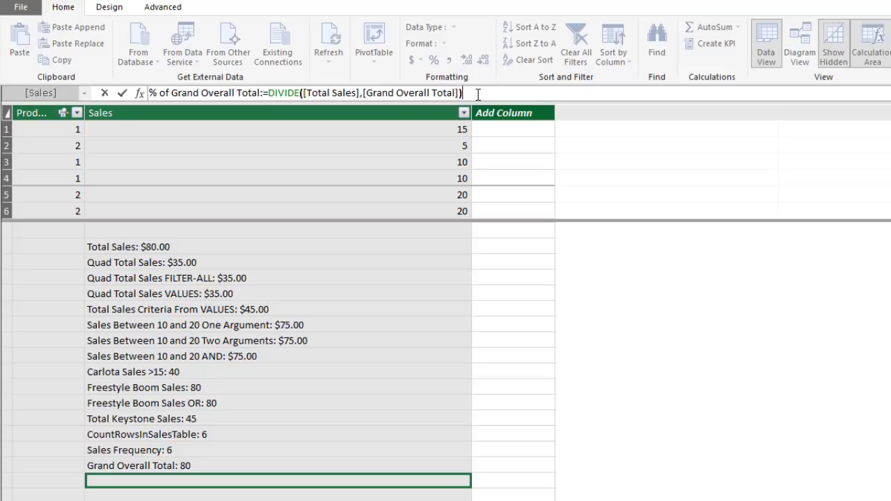
{"action": "key", "text": "Return"}
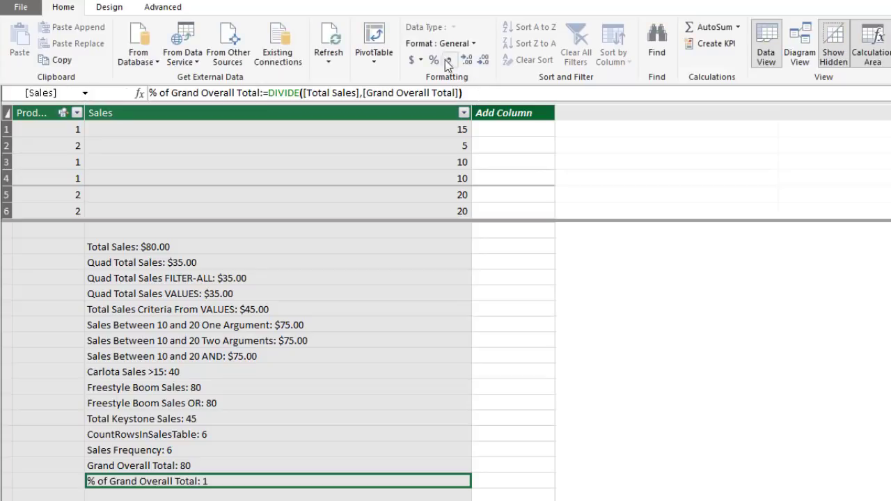
Format the % of Grand Overall Total measure as a percentage and add it to the values of the product PivotTable in Excel.
{"action": "left_click", "coordinate": [434, 60]}
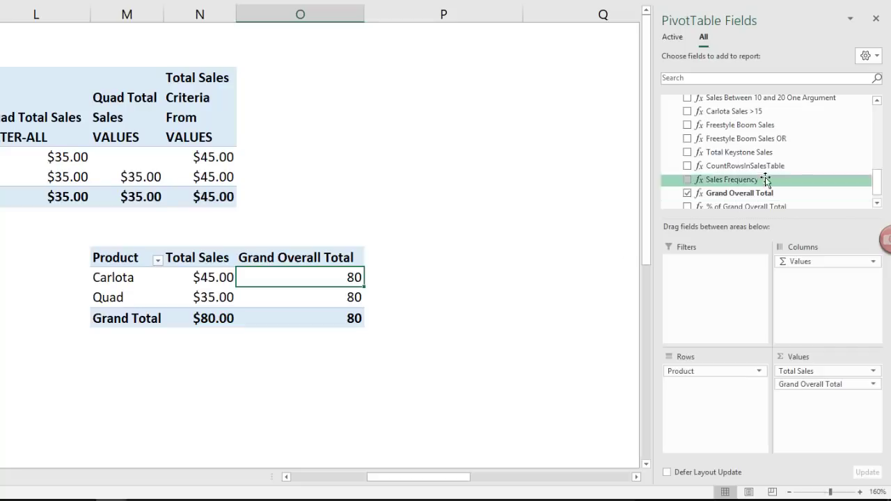
{"action": "scroll", "coordinate": [765, 178], "scroll_direction": "down", "scroll_amount": 1}
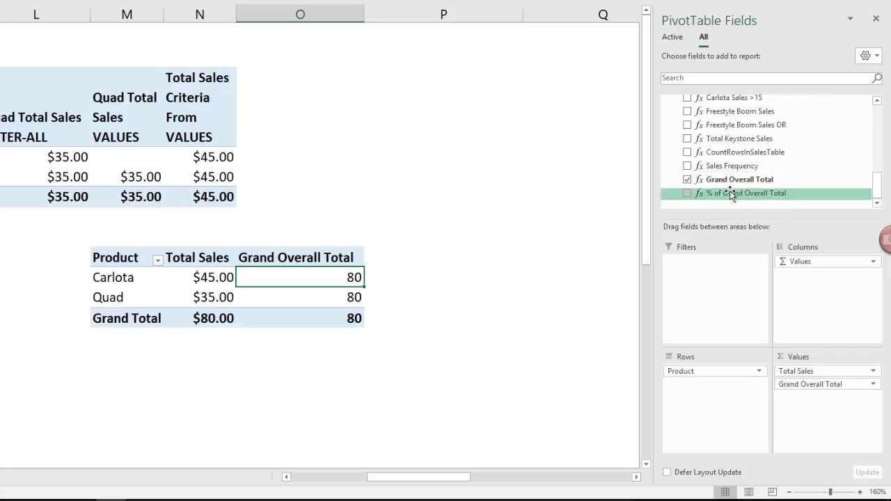
{"action": "left_click_drag", "start_coordinate": [729, 195], "coordinate": [825, 417]}
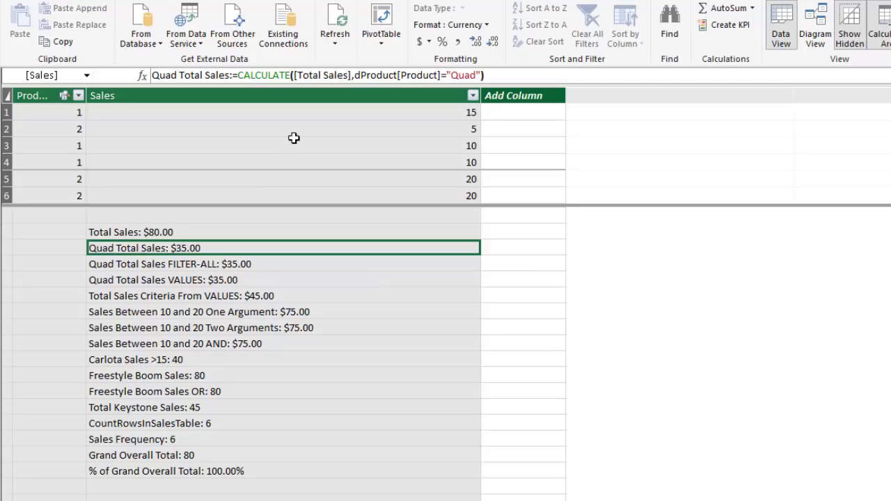
In Power Pivot, review the CALCULATE filter arguments of each measure from Quad Total Sales FILTER-ALL through Total Keystone Sales.
{"action": "left_click", "coordinate": [263, 268]}
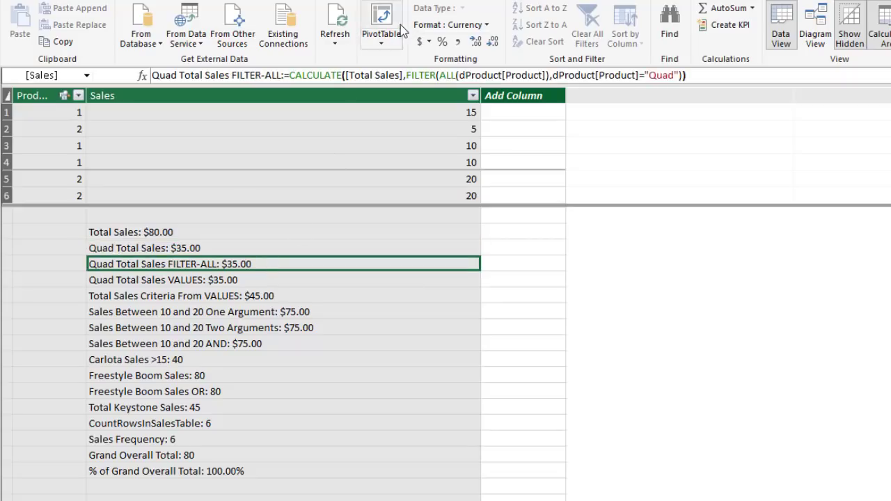
{"action": "left_click", "coordinate": [258, 281]}
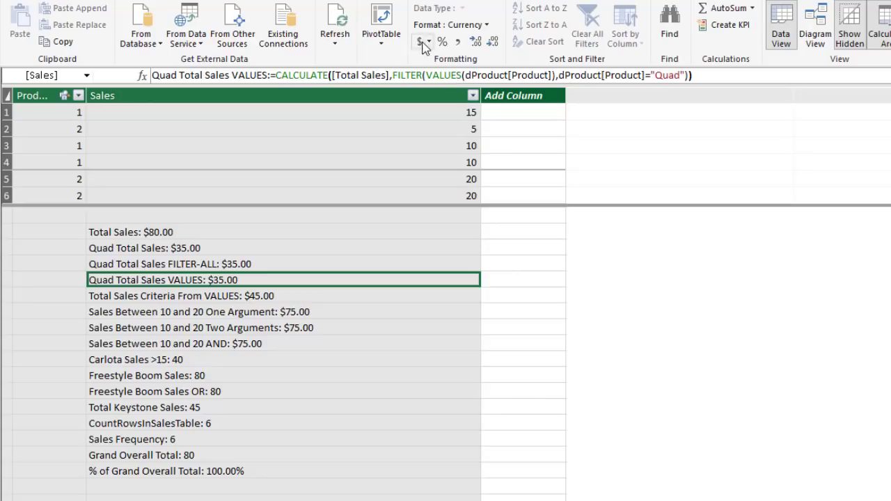
{"action": "left_click", "coordinate": [324, 297]}
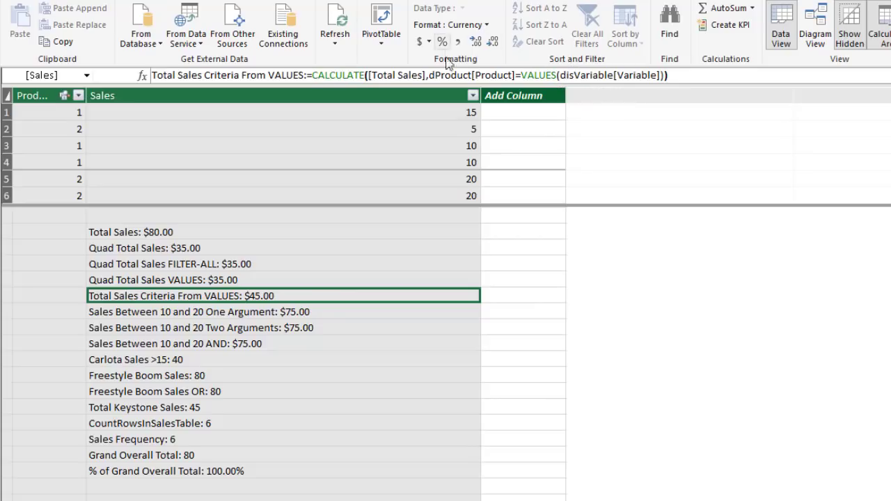
{"action": "left_click", "coordinate": [312, 315]}
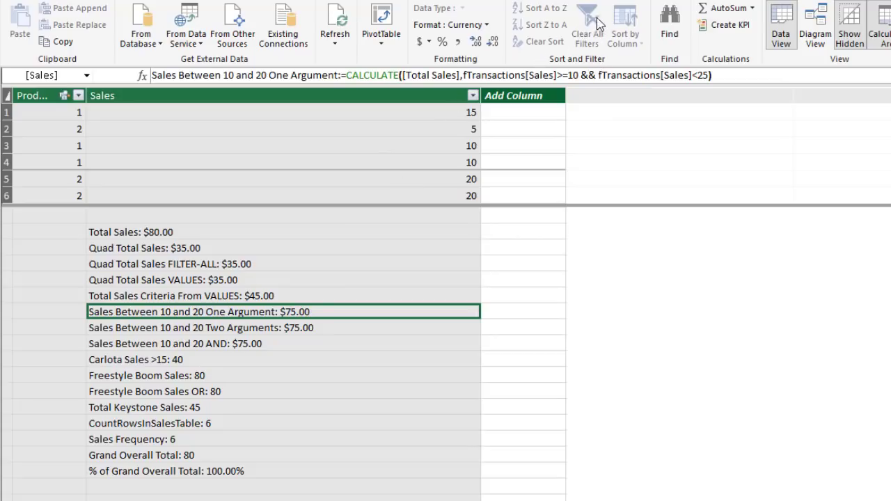
{"action": "left_click", "coordinate": [277, 331]}
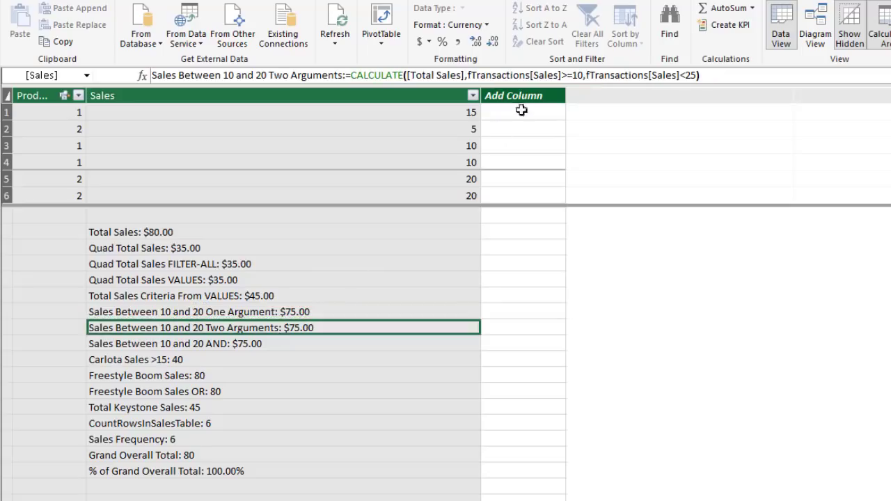
{"action": "left_click", "coordinate": [471, 74]}
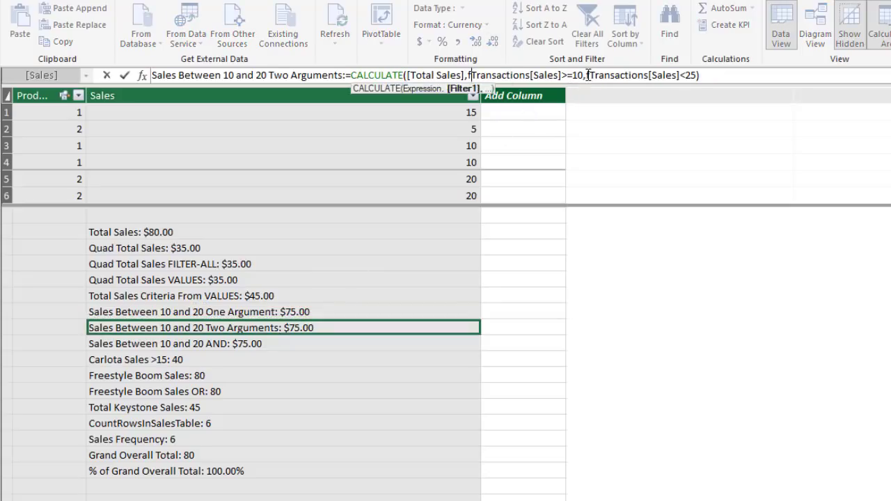
{"action": "left_click", "coordinate": [294, 341]}
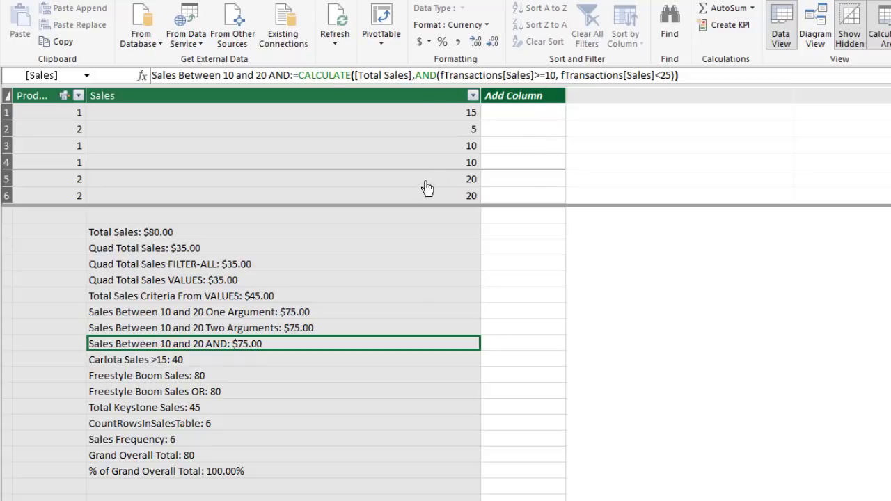
{"action": "left_click", "coordinate": [232, 363]}
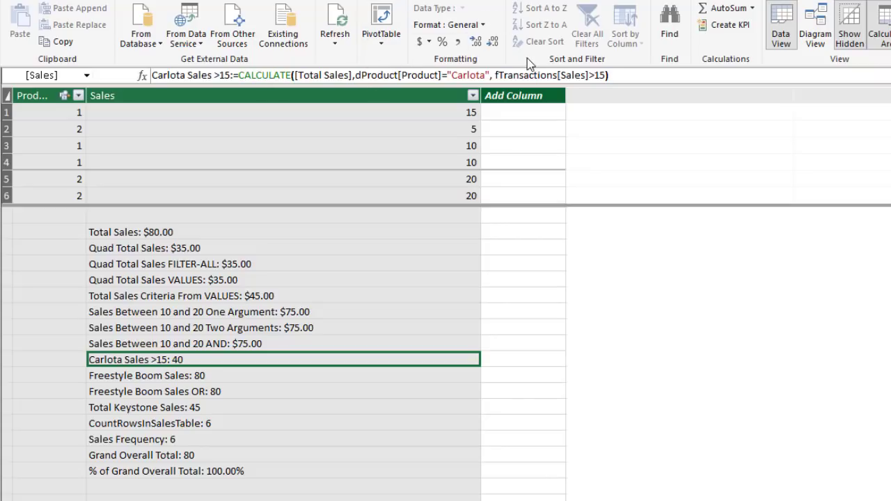
{"action": "left_click", "coordinate": [216, 379]}
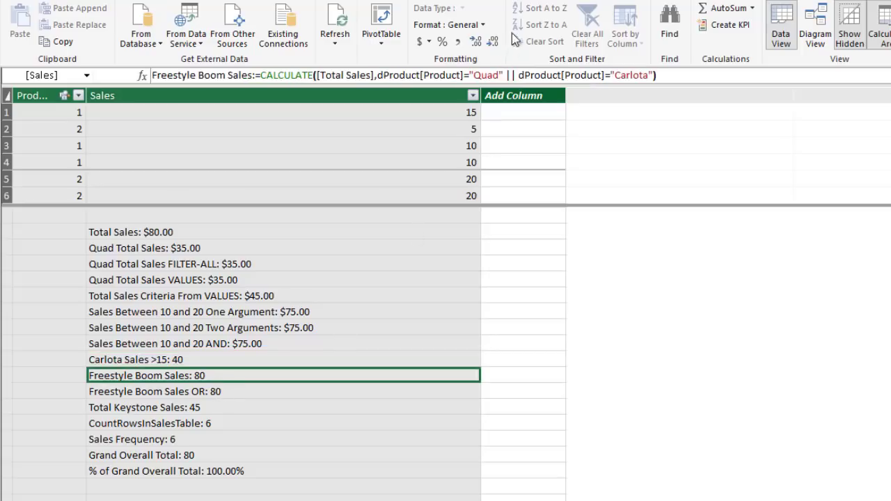
{"action": "left_click", "coordinate": [244, 392]}
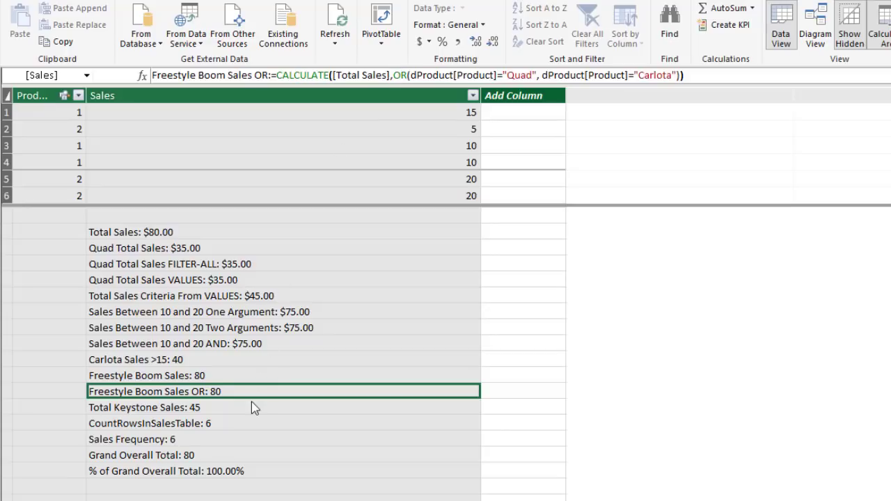
{"action": "left_click", "coordinate": [254, 407]}
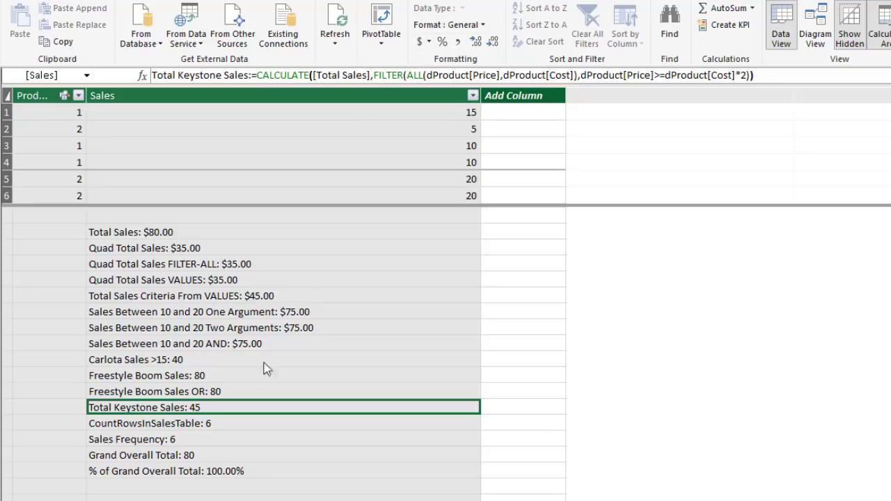
Review the formulas of the CountRowsInSalesTable, Sales Frequency and Grand Overall Total measures.
{"action": "left_click", "coordinate": [244, 424]}
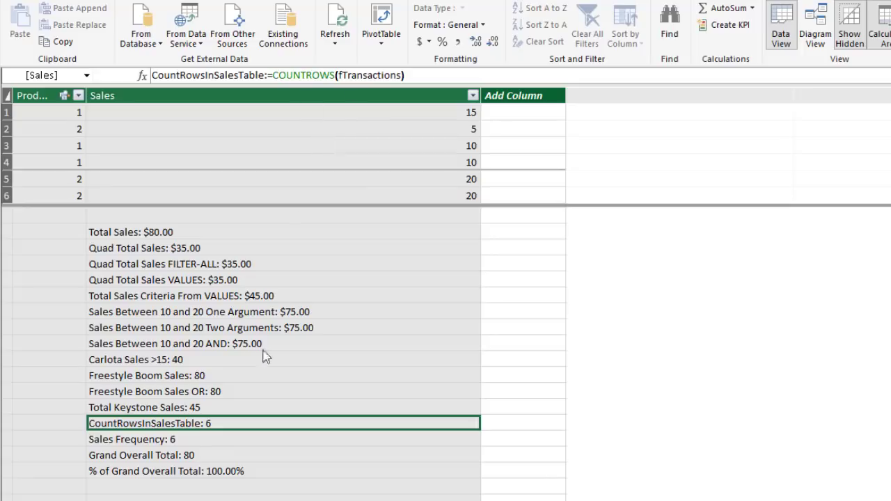
{"action": "left_click", "coordinate": [224, 445]}
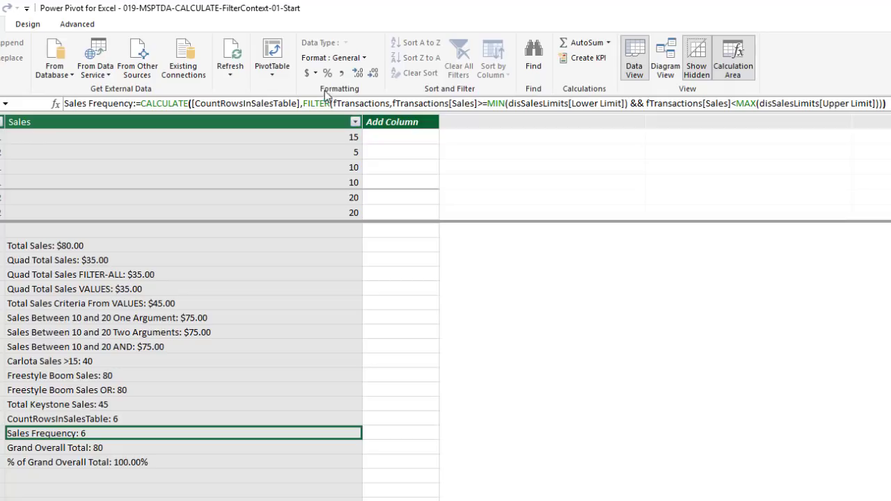
{"action": "left_click", "coordinate": [109, 449]}
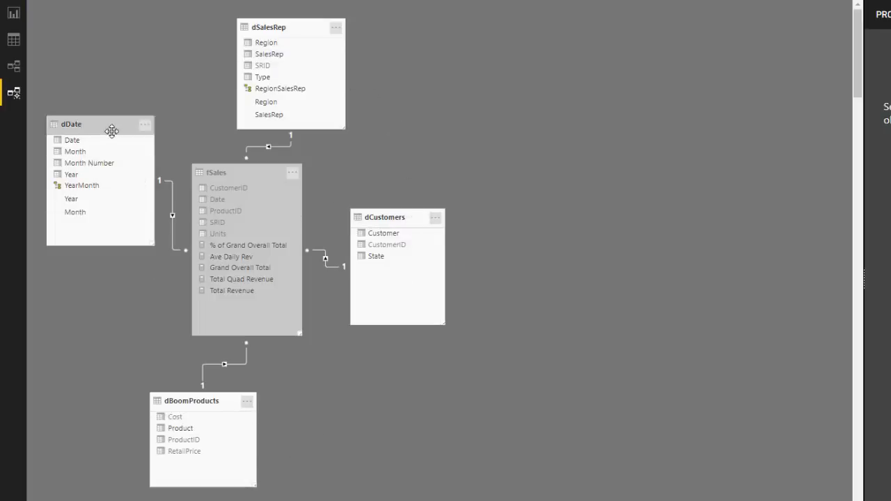
In Power BI Desktop, view the data of the date and fSales tables and list the fSales measures.
{"action": "left_click", "coordinate": [12, 42]}
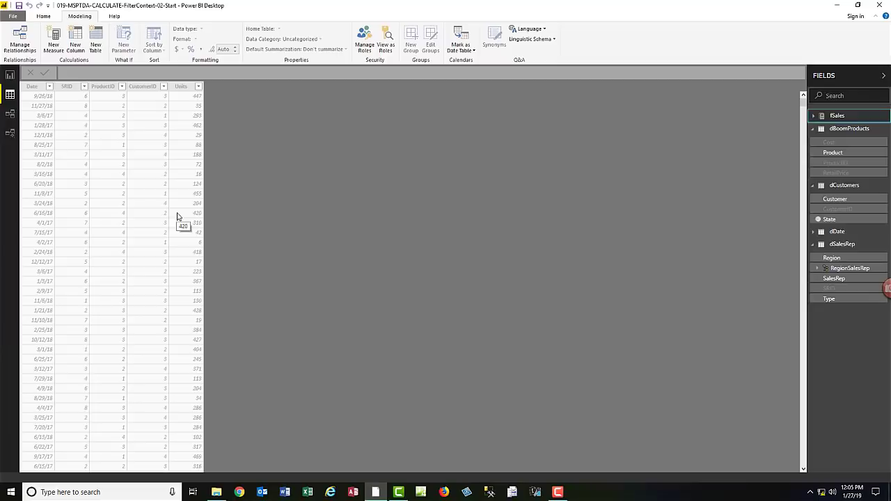
{"action": "left_click", "coordinate": [845, 131]}
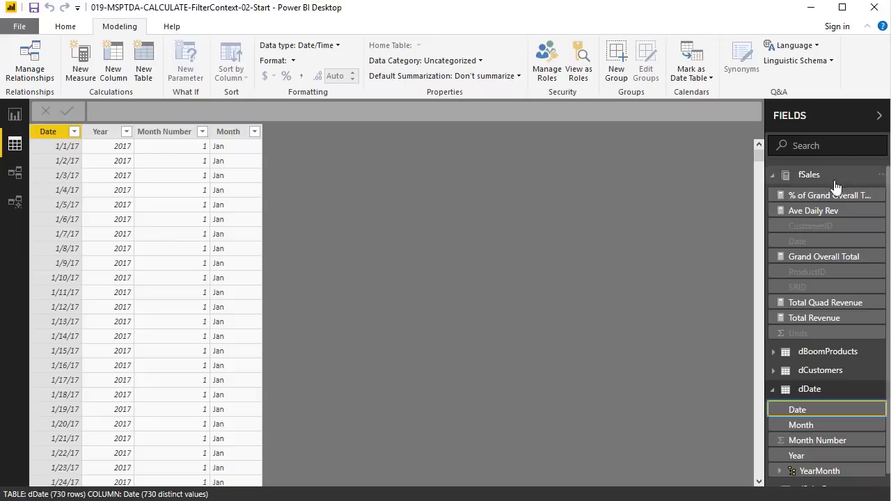
{"action": "left_click", "coordinate": [809, 175]}
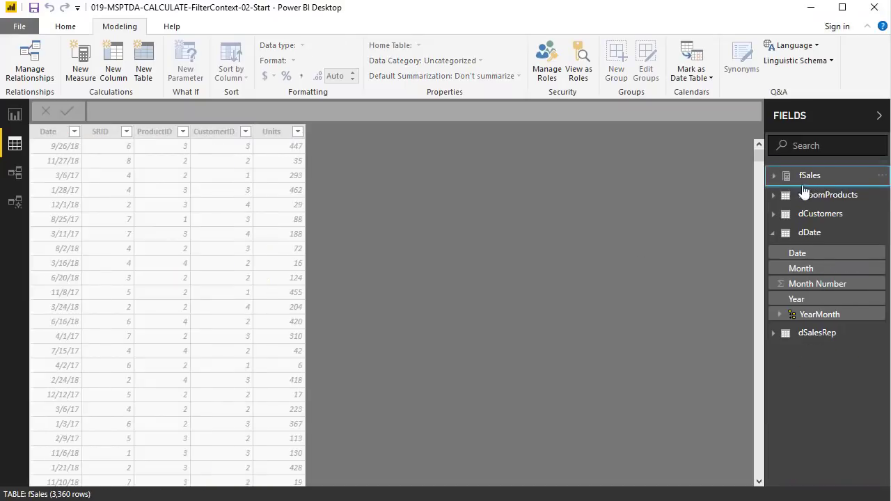
{"action": "left_click", "coordinate": [773, 176]}
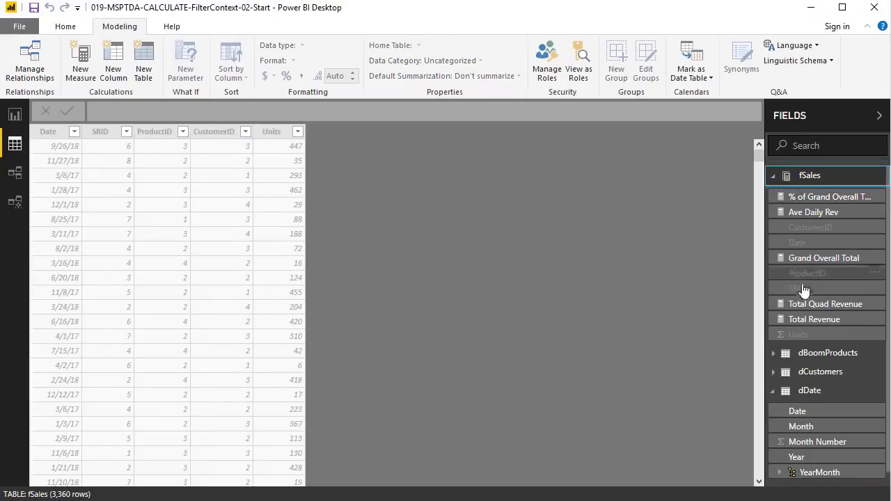
Review the DAX formulas of Total Revenue, Grand Overall Total, % of Grand Overall Total, Total Quad Revenue and Ave Daily Rev.
{"action": "left_click", "coordinate": [796, 320]}
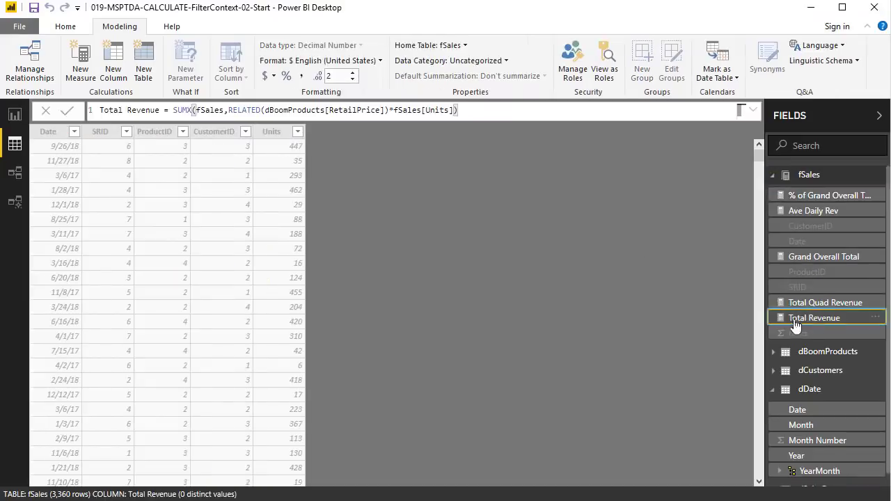
{"action": "left_click", "coordinate": [197, 111]}
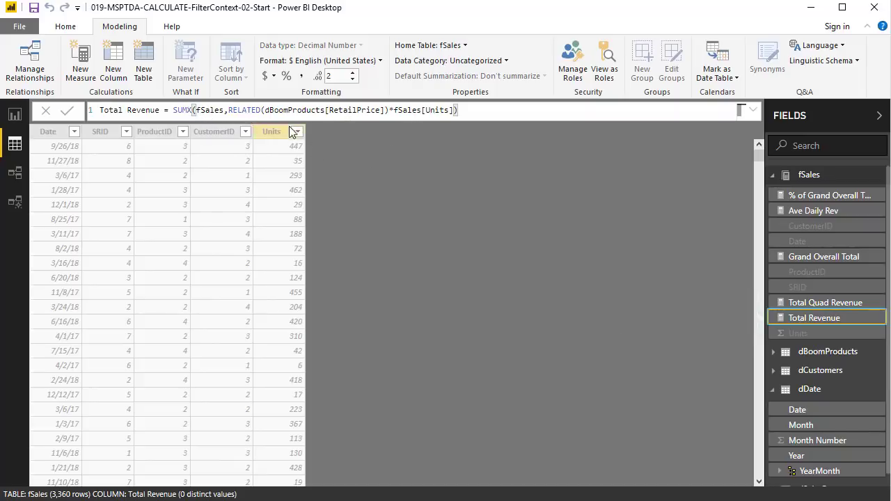
{"action": "left_click", "coordinate": [800, 258]}
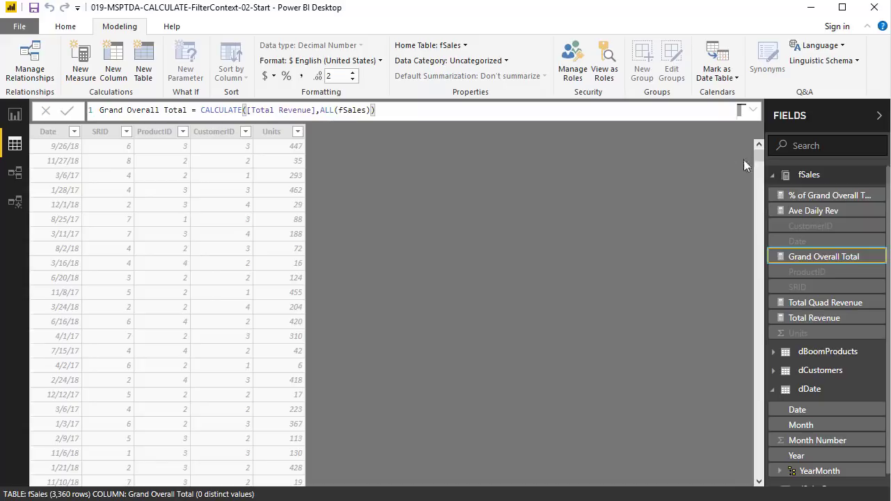
{"action": "left_click", "coordinate": [797, 196]}
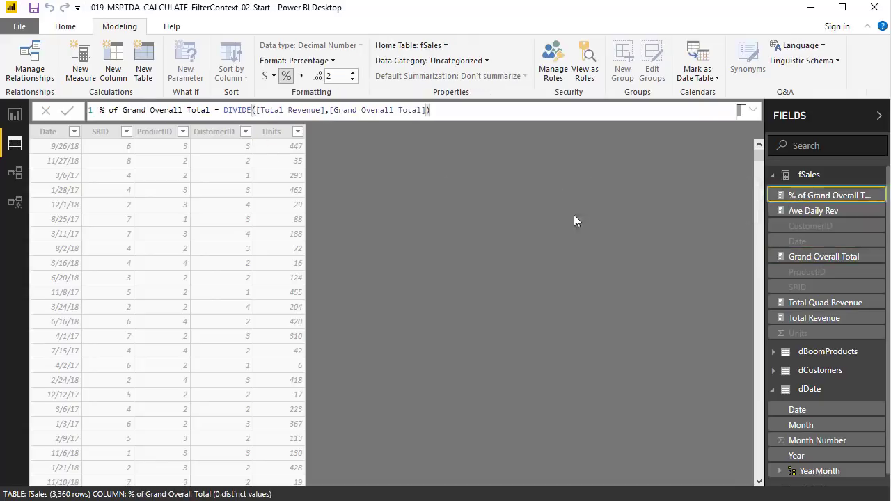
{"action": "left_click", "coordinate": [796, 303]}
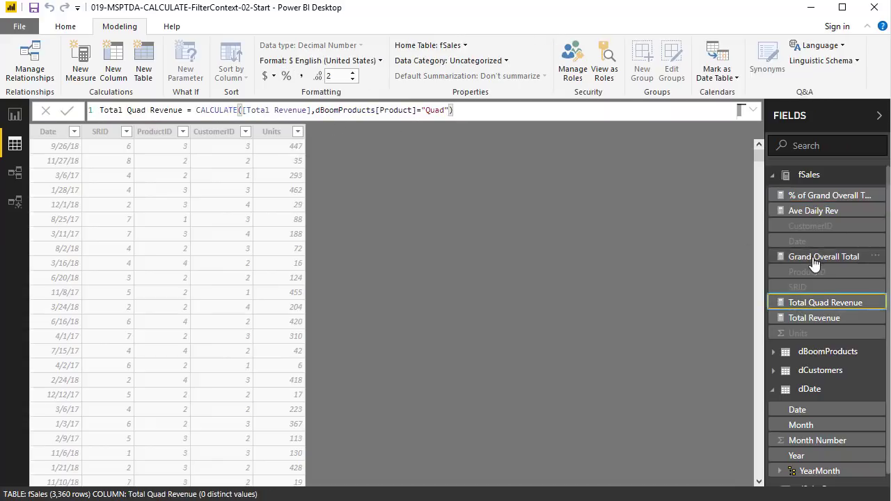
{"action": "left_click", "coordinate": [808, 211]}
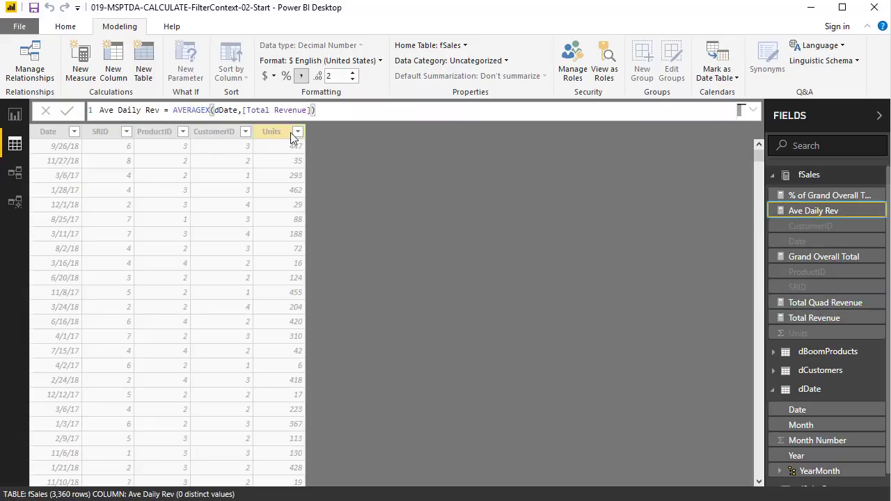
Return to the report and add the % of Grand Overall Total measure to the values of the product matrix.
{"action": "left_click", "coordinate": [15, 118]}
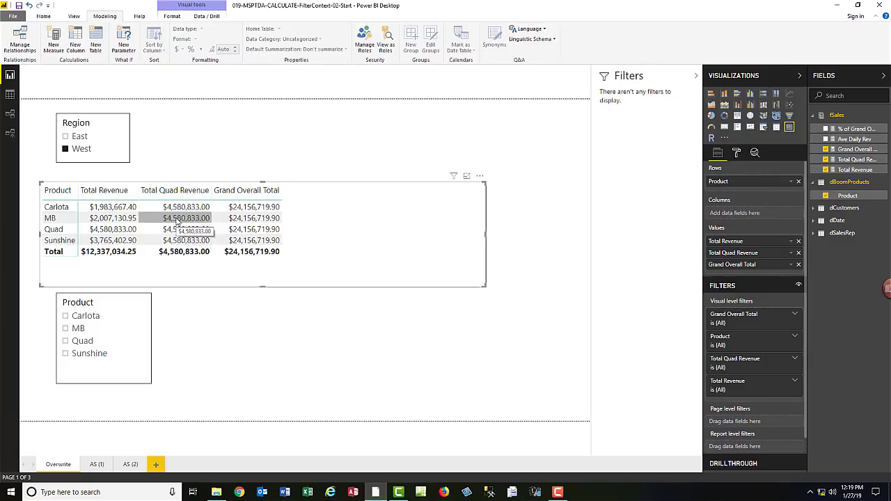
{"action": "left_click", "coordinate": [177, 220]}
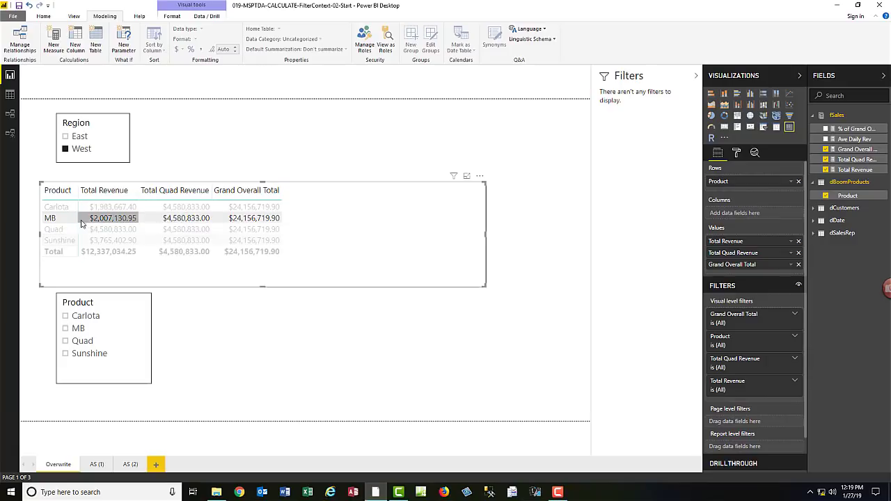
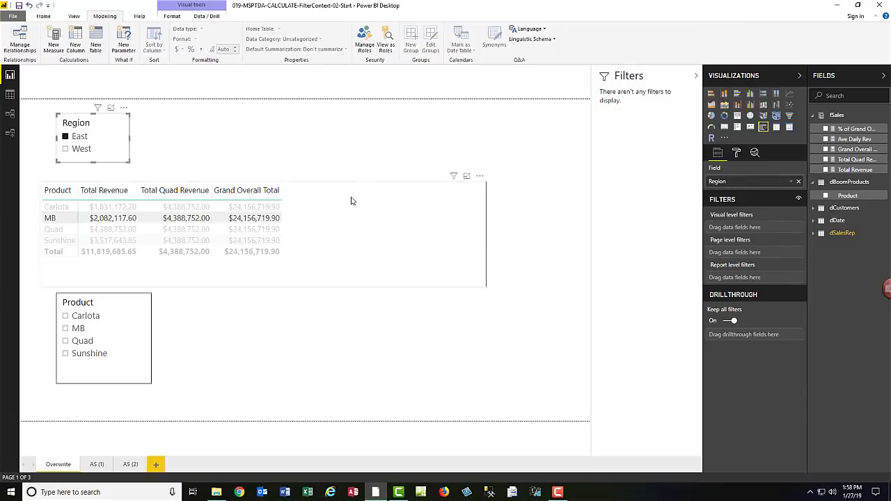
{"action": "left_click", "coordinate": [351, 202]}
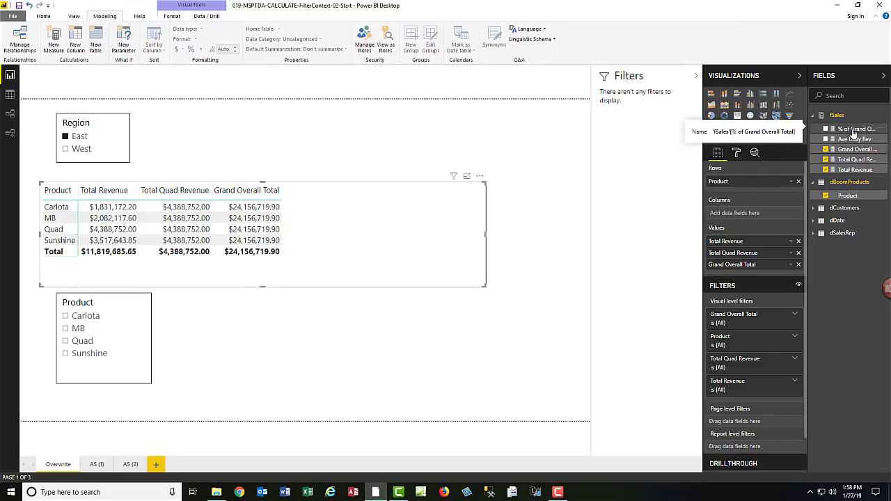
{"action": "left_click", "coordinate": [853, 131]}
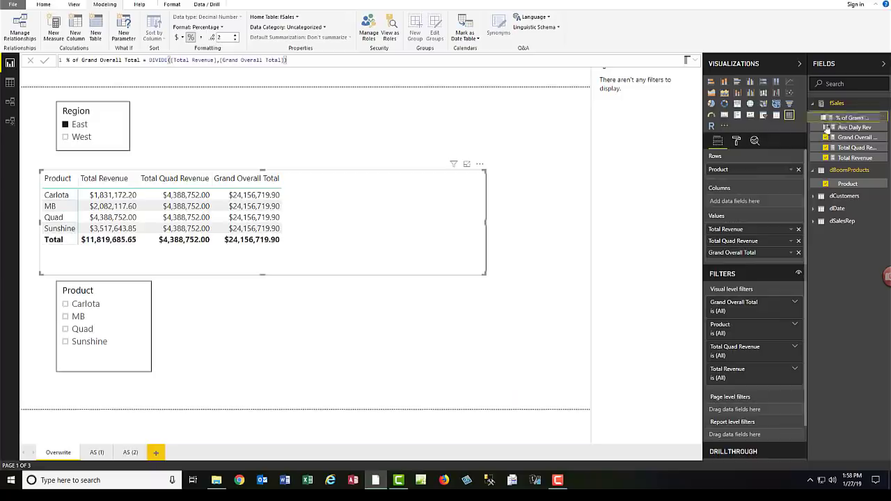
{"action": "left_click_drag", "start_coordinate": [855, 117], "coordinate": [779, 259]}
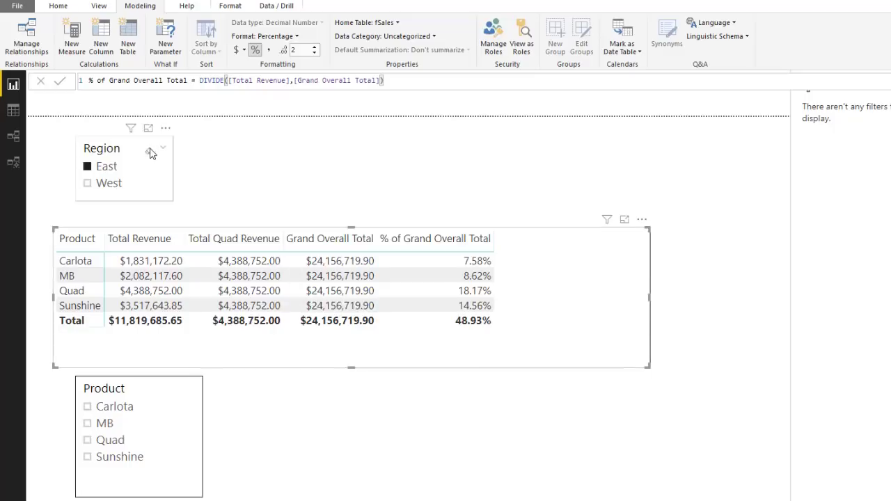
Clear the Region slicer to compare the unfiltered matrix, and filter the report to West.
{"action": "left_click", "coordinate": [150, 155]}
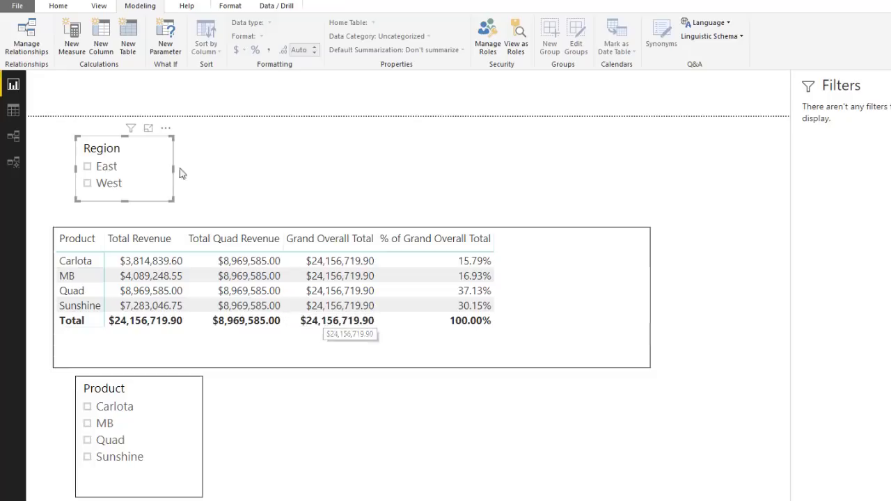
{"action": "left_click", "coordinate": [88, 184]}
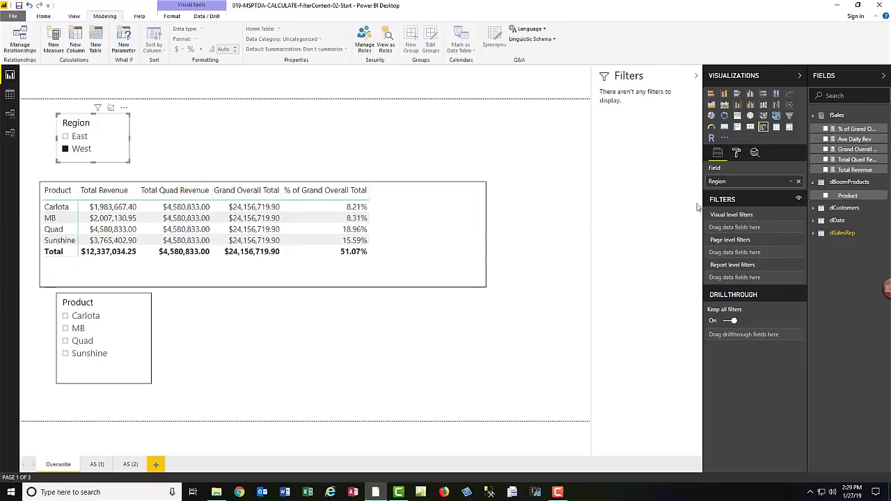
Replace ALL(fSales) with ALLSELECTED() in the Grand Overall Total measure and check the matrix with the Region slicer.
{"action": "left_click", "coordinate": [843, 150]}
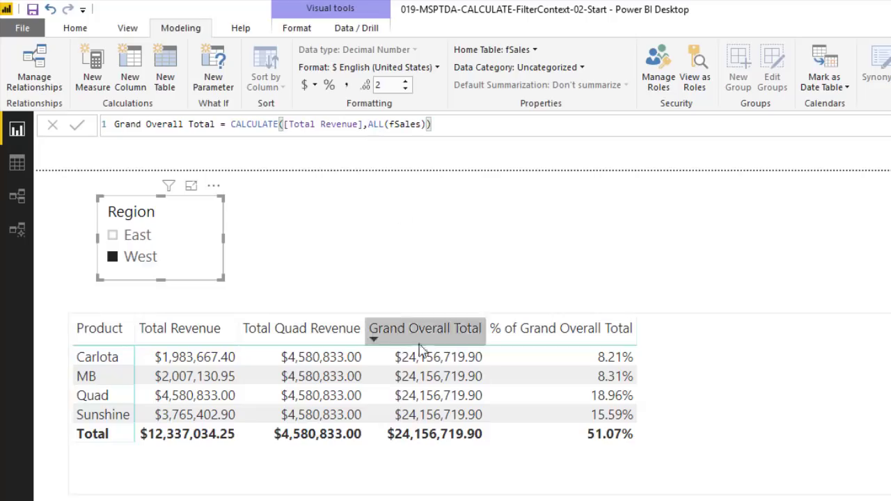
{"action": "left_click_drag", "start_coordinate": [369, 126], "coordinate": [501, 133]}
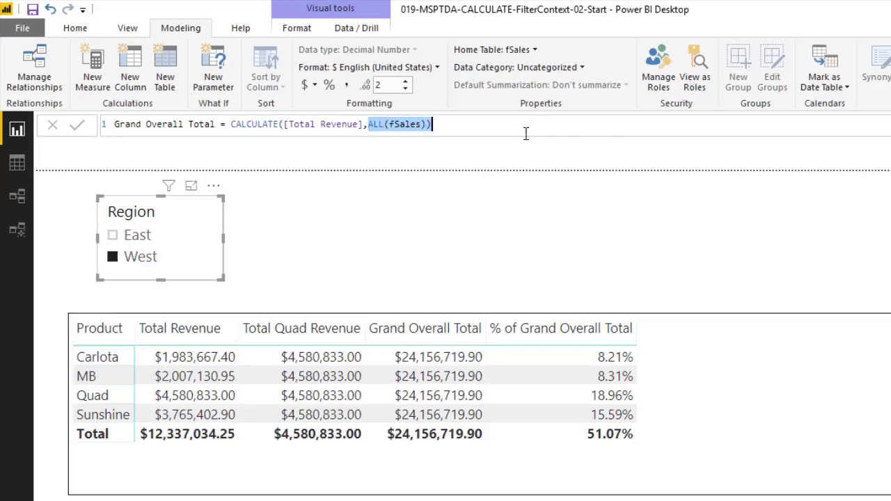
{"action": "type", "text": "ALLS"}
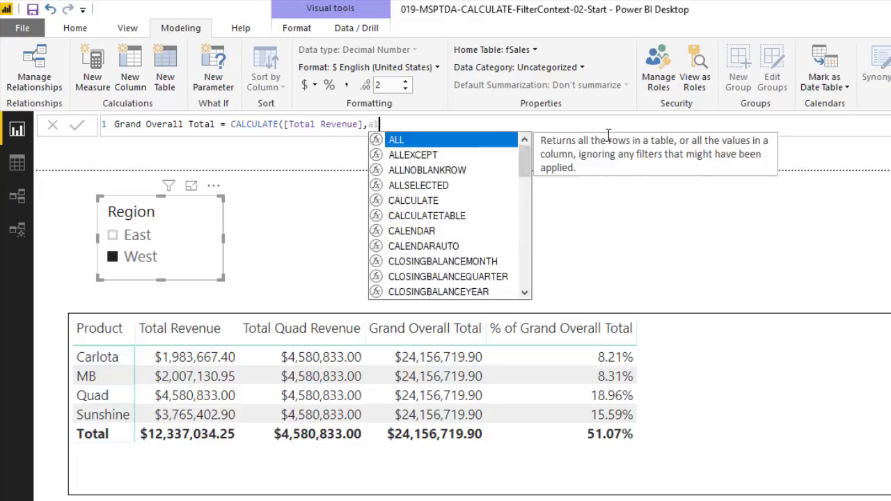
{"action": "key", "text": "Tab"}
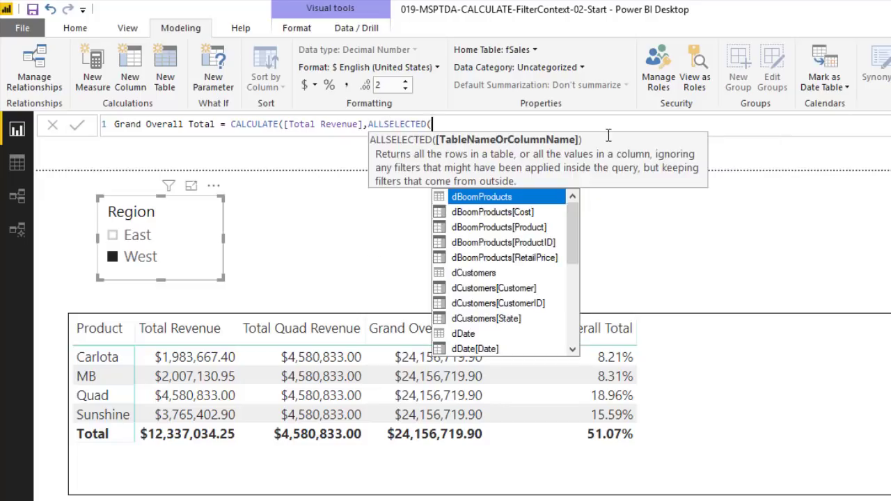
{"action": "type", "text": ")"}
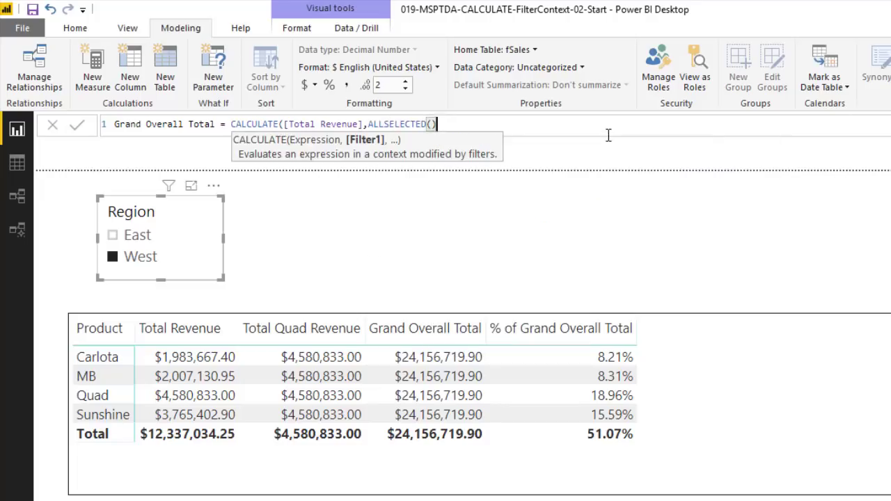
{"action": "type", "text": ")"}
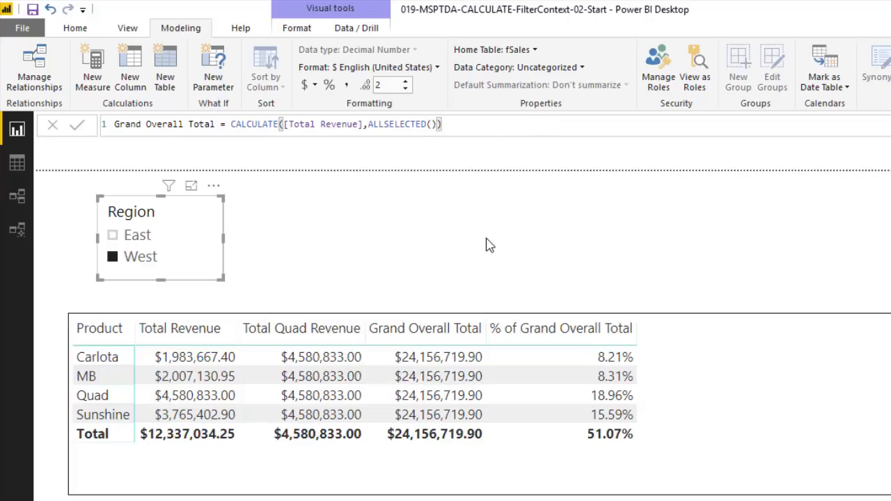
{"action": "key", "text": "Return"}
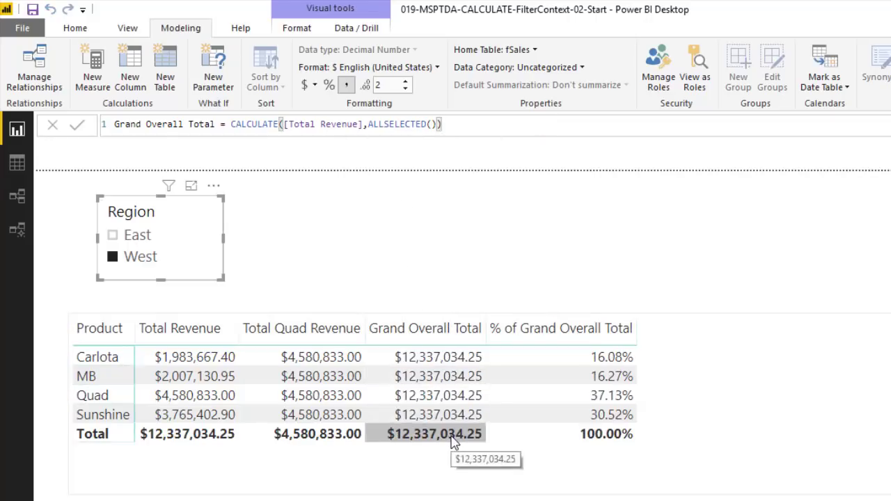
{"action": "left_click", "coordinate": [113, 237]}
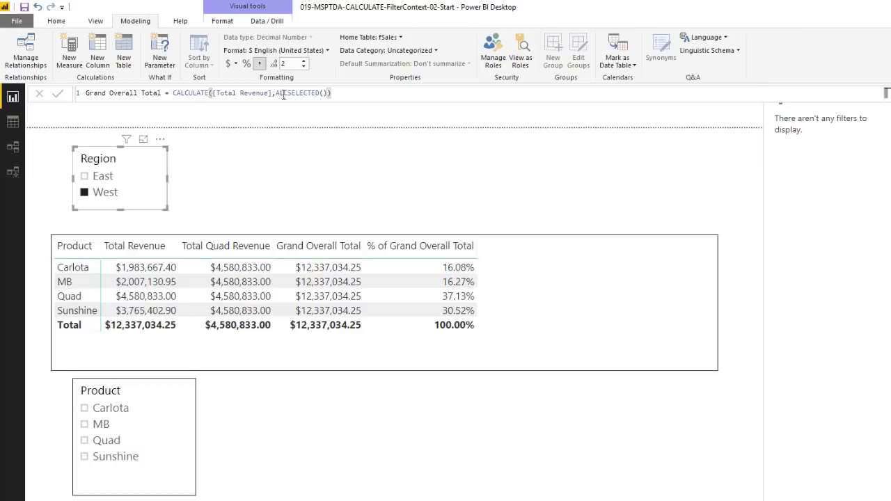
Restore ALL(fSales) as the filter argument of the Grand Overall Total measure.
{"action": "left_click_drag", "start_coordinate": [288, 93], "coordinate": [459, 98]}
{"action": "type", "text": "(fSales))"}
{"action": "key", "text": "Return"}
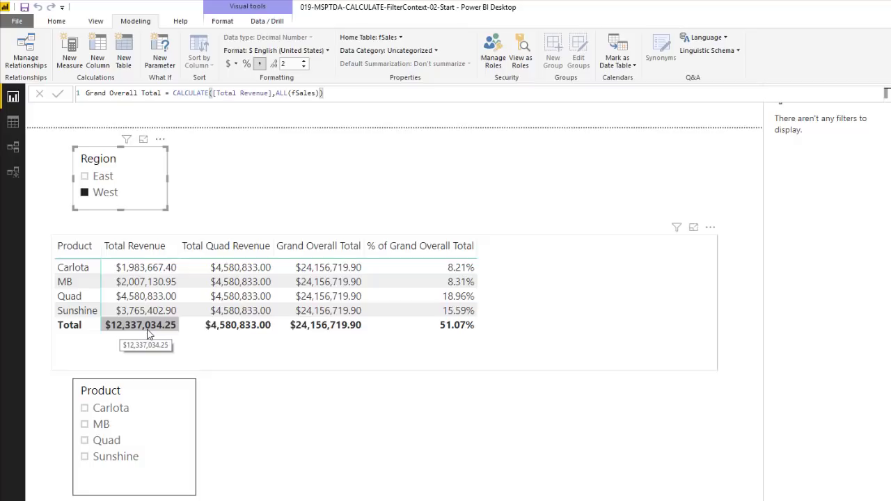
Highlight the Total Revenue cells for Carlota, MB and Quad in the matrix to examine each product's filter context.
{"action": "left_click", "coordinate": [131, 273]}
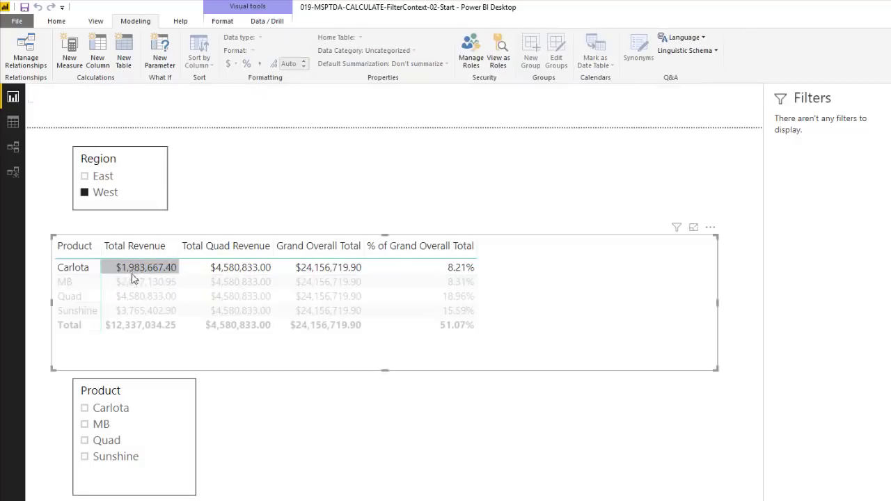
{"action": "left_click", "coordinate": [132, 286]}
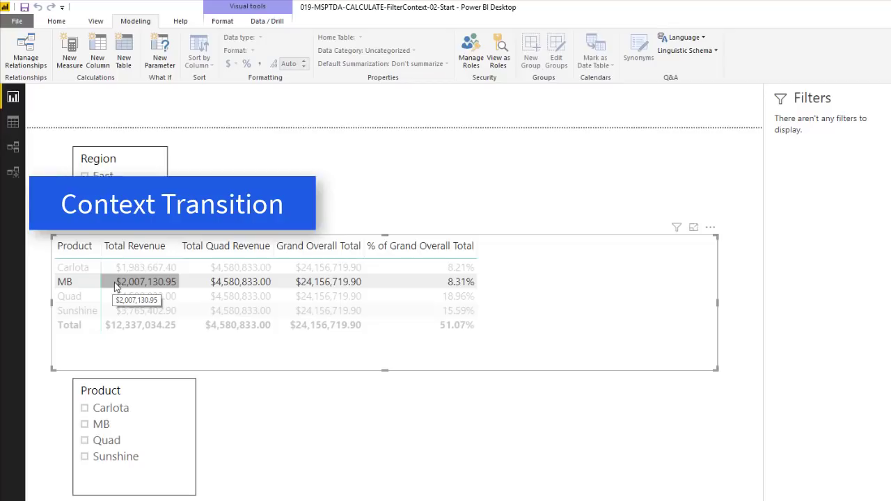
{"action": "left_click", "coordinate": [119, 270]}
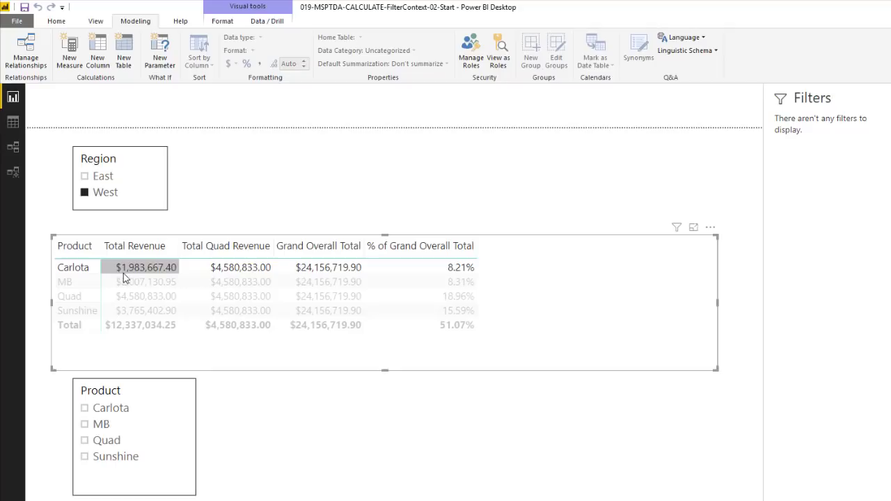
{"action": "left_click", "coordinate": [120, 282]}
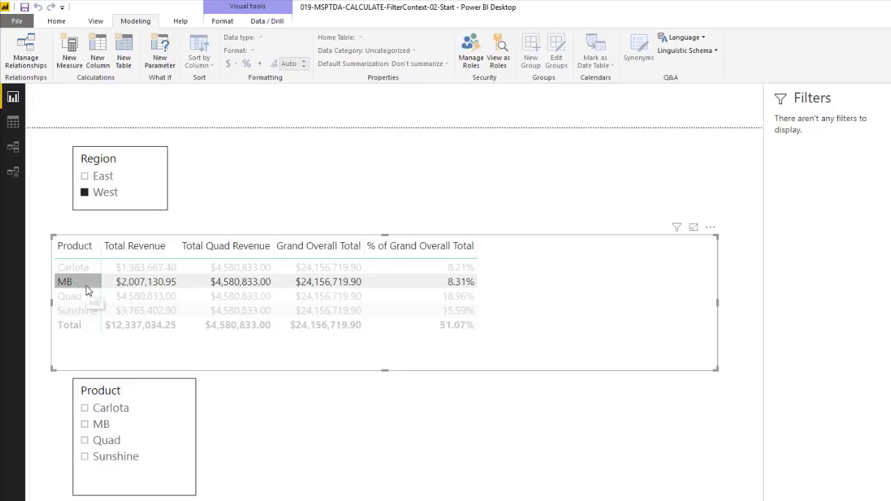
{"action": "left_click", "coordinate": [116, 298]}
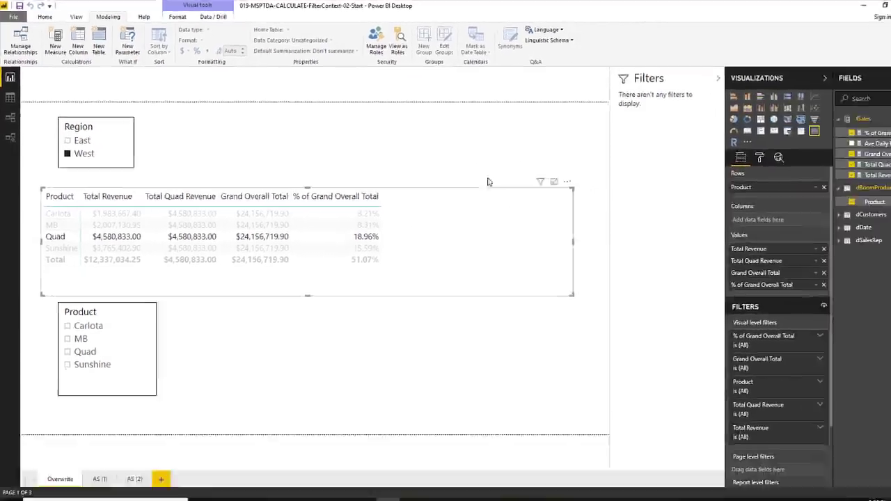
Start a new fSales measure named Filtered Grand Total, using CALCULATE with [Total Revenue] as its expression.
{"action": "left_click", "coordinate": [848, 121]}
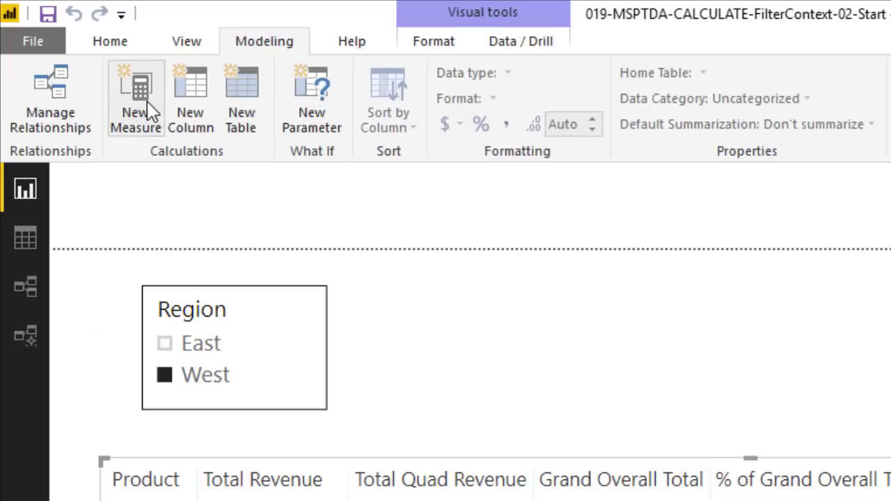
{"action": "left_click", "coordinate": [147, 100]}
{"action": "type", "text": "Filtered Grand Total ="}
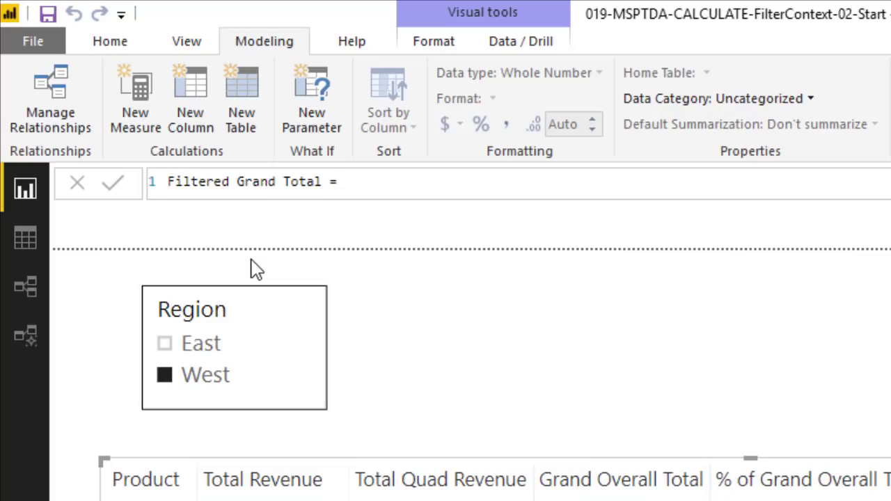
{"action": "type", "text": "c"}
{"action": "key", "text": "Tab"}
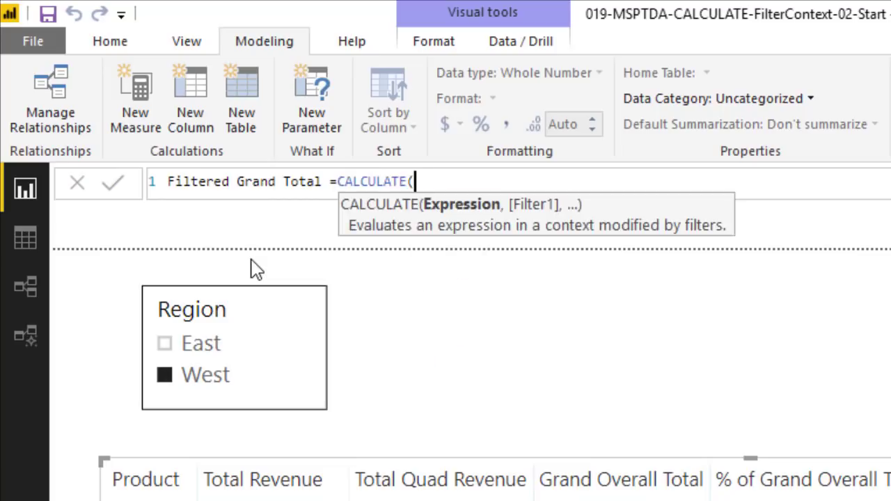
{"action": "type", "text": "[t"}
{"action": "key", "text": "Down"}
{"action": "key", "text": "Tab"}
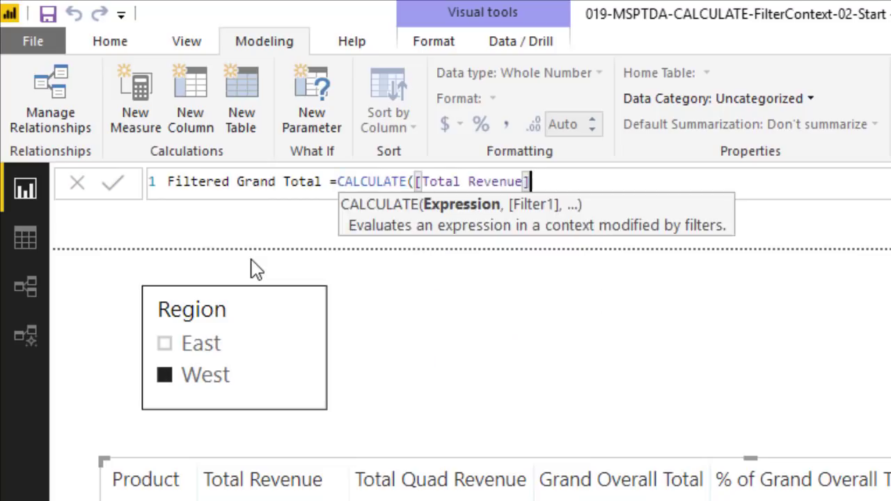
Complete the Filtered Grand Total measure with ALLSELECTED() as the filter argument and commit it.
{"action": "type", "text": ",a"}
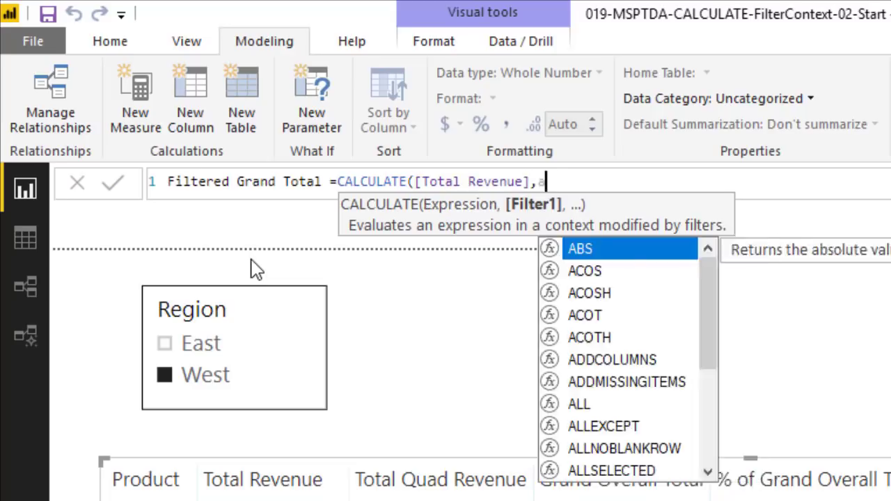
{"action": "type", "text": "lls"}
{"action": "key", "text": "Tab"}
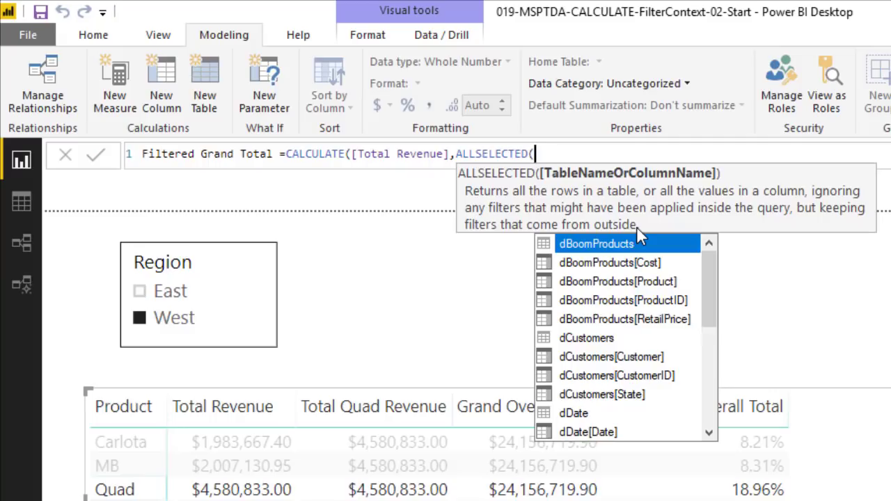
{"action": "type", "text": ")"}
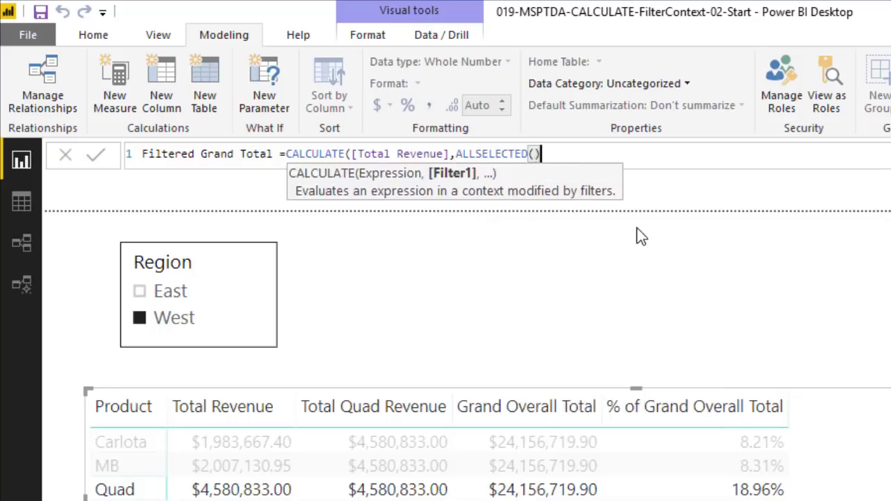
{"action": "type", "text": ")"}
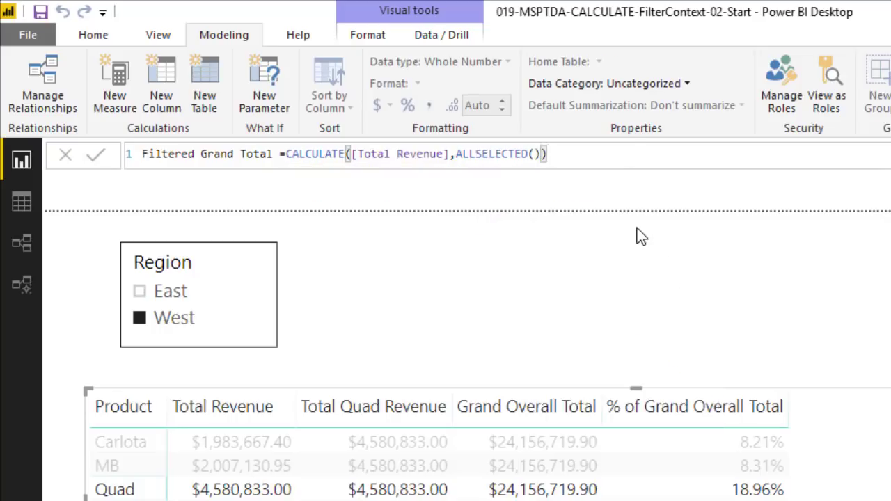
{"action": "key", "text": "Return"}
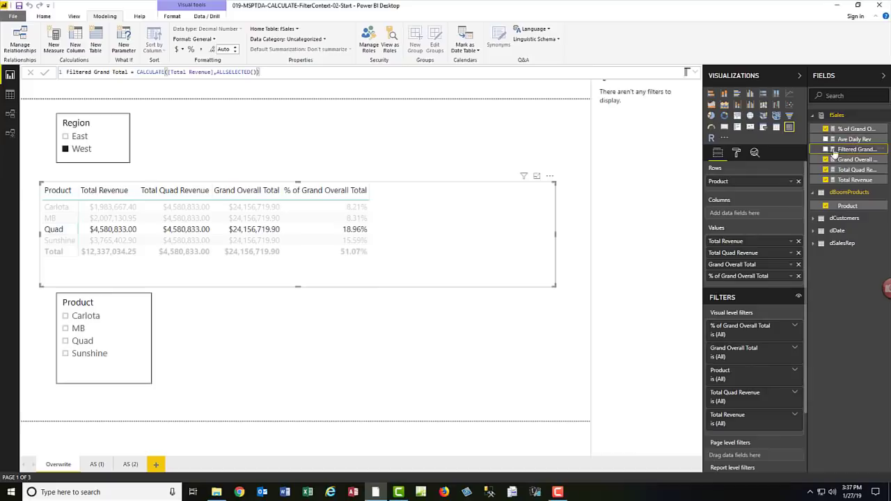
Add Filtered Grand Total to the matrix values and filter the Region slicer to East, clearing the Quad highlight.
{"action": "left_click_drag", "start_coordinate": [837, 152], "coordinate": [757, 282]}
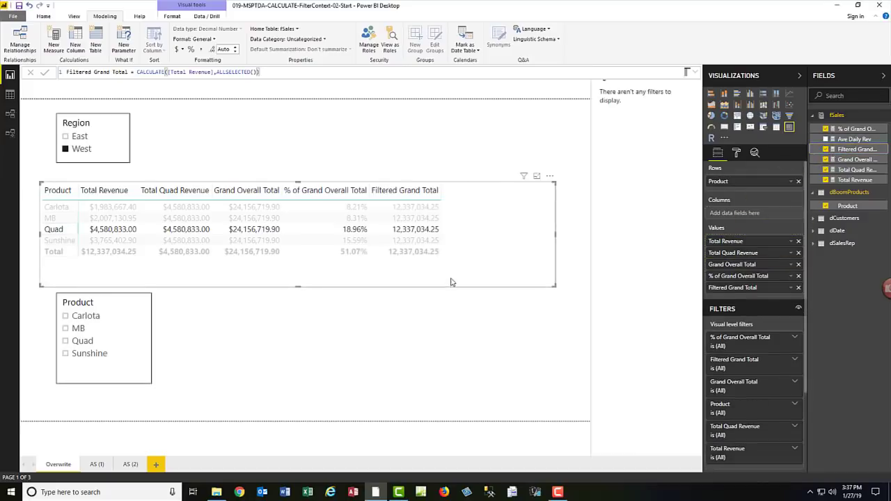
{"action": "left_click", "coordinate": [66, 137]}
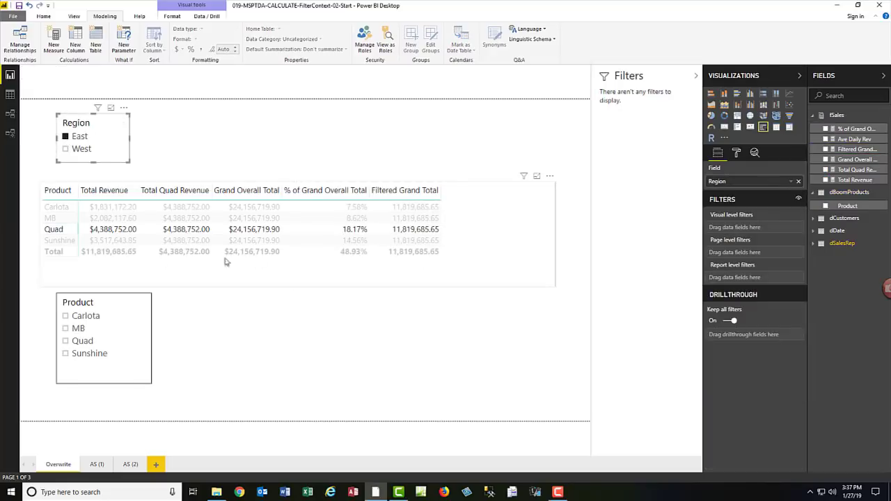
{"action": "left_click", "coordinate": [484, 276]}
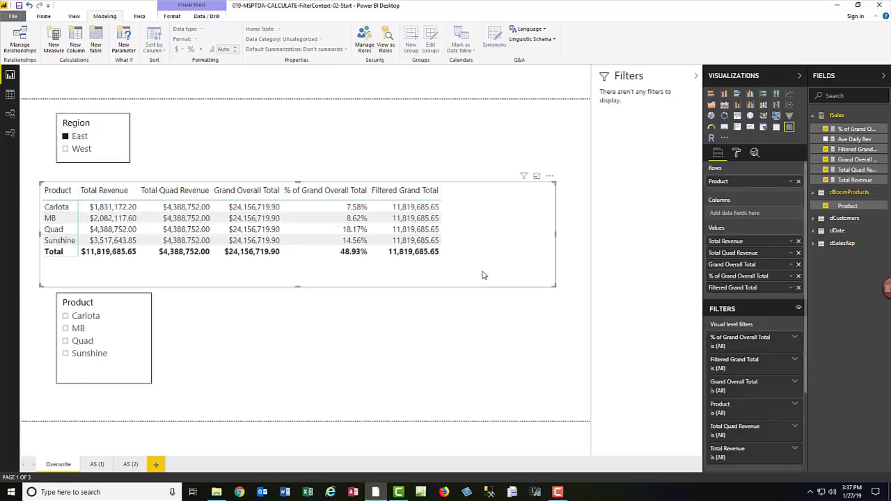
Create the fSales measure % of Filtered Grand Total =DIVIDE([Total Revenue],[Filtered Grand Total]) and format it as a percentage.
{"action": "left_click", "coordinate": [835, 116]}
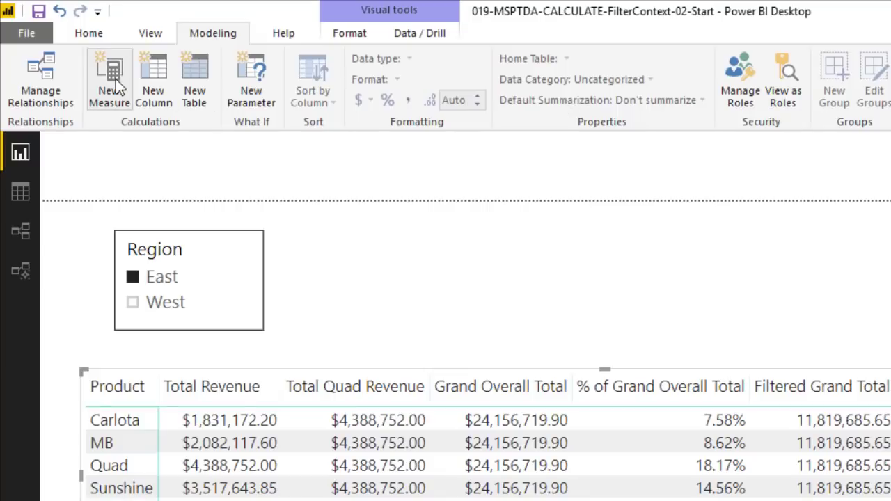
{"action": "left_click", "coordinate": [116, 79]}
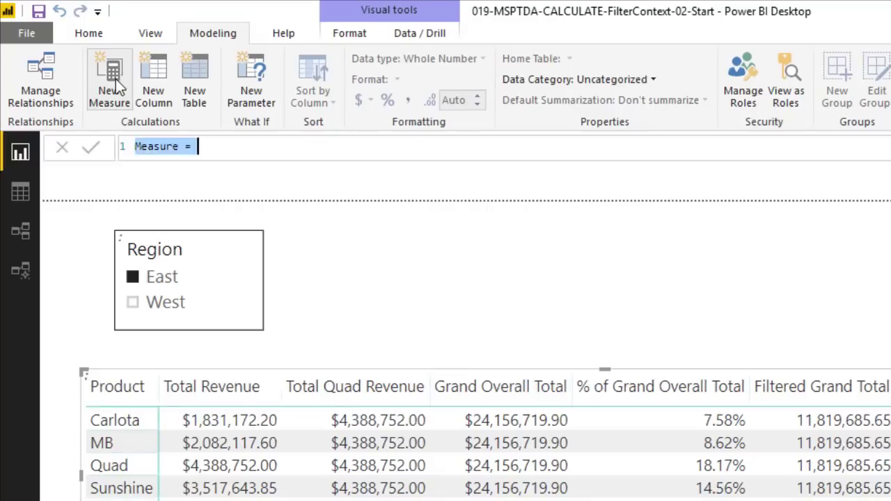
{"action": "type", "text": "% of Filtered Grand Total"}
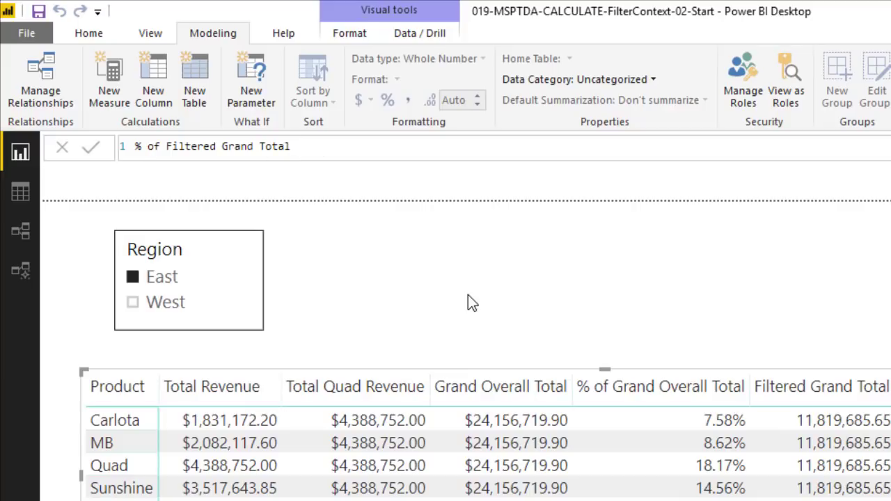
{"action": "type", "text": " =DIVIDE([t"}
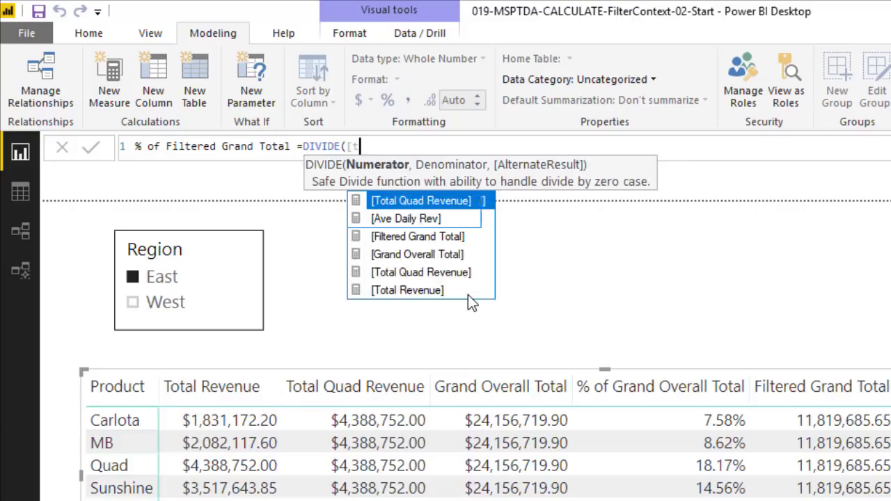
{"action": "key", "text": "Down"}
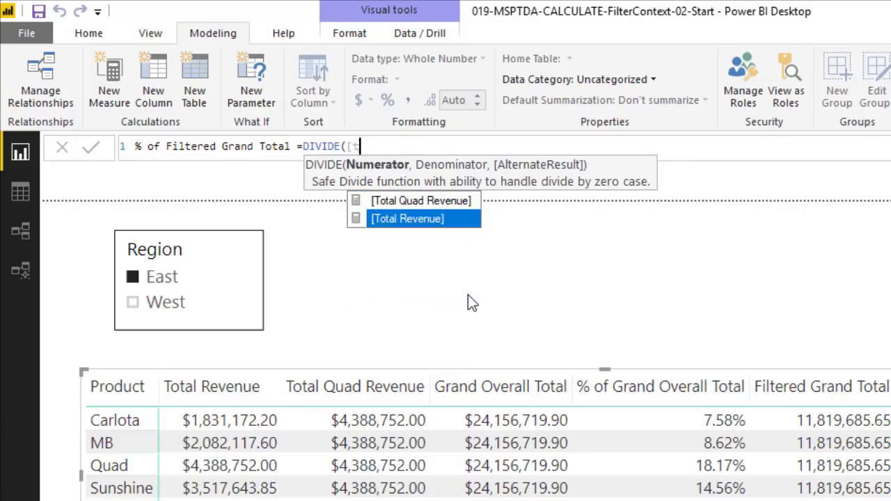
{"action": "key", "text": "Tab"}
{"action": "type", "text": ",[f"}
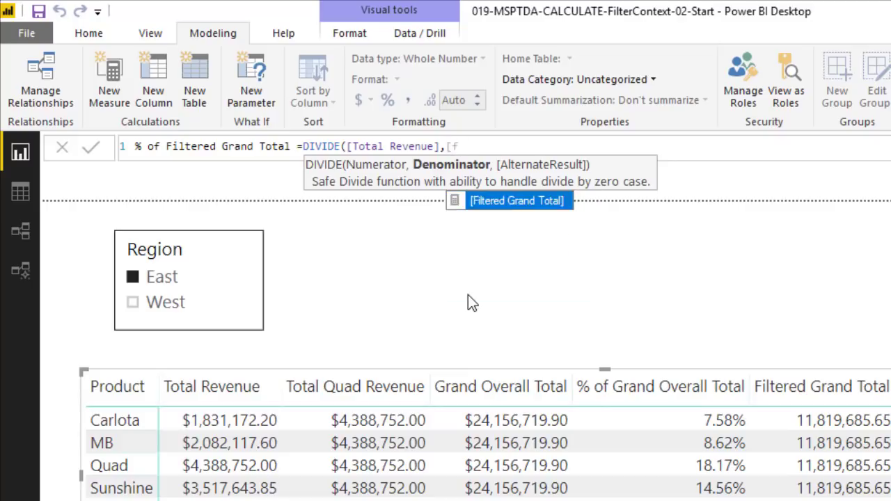
{"action": "key", "text": "Tab"}
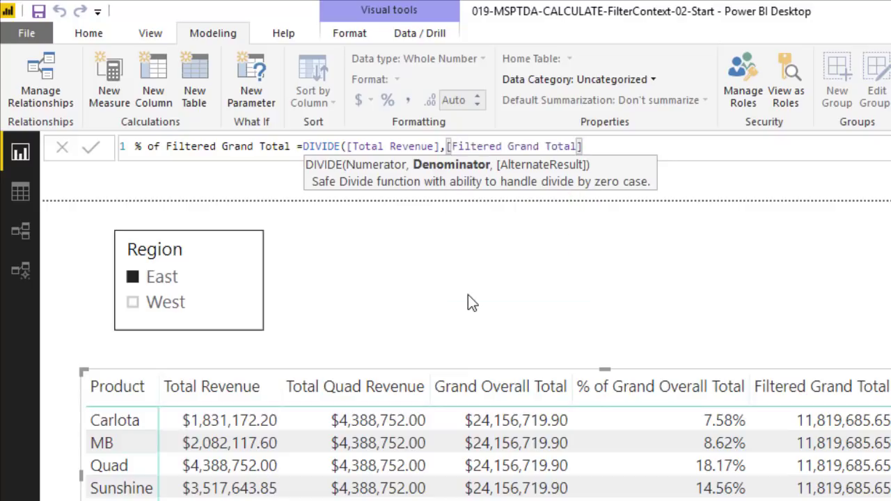
{"action": "type", "text": ")"}
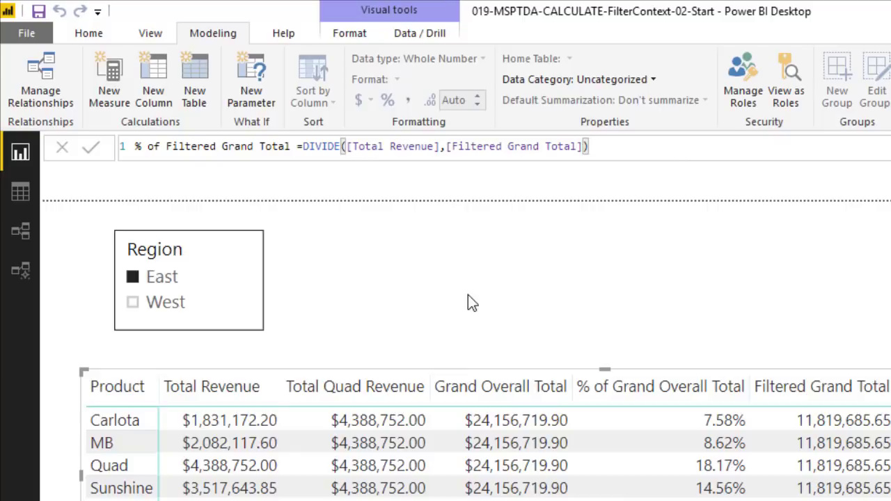
{"action": "key", "text": "Return"}
{"action": "left_click", "coordinate": [387, 99]}
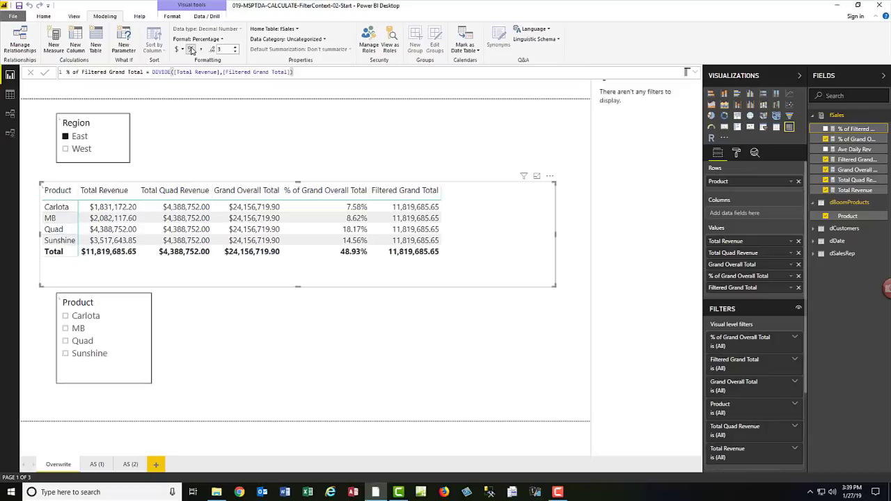
Add % of Filtered Grand Total to the matrix values and filter the page to West with products MB, Quad and Sunshine.
{"action": "left_click_drag", "start_coordinate": [820, 137], "coordinate": [771, 295]}
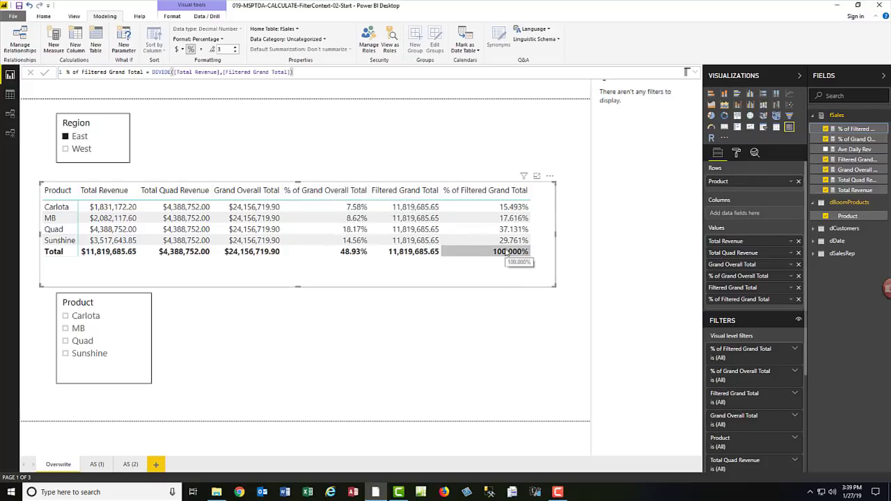
{"action": "left_click", "coordinate": [66, 150]}
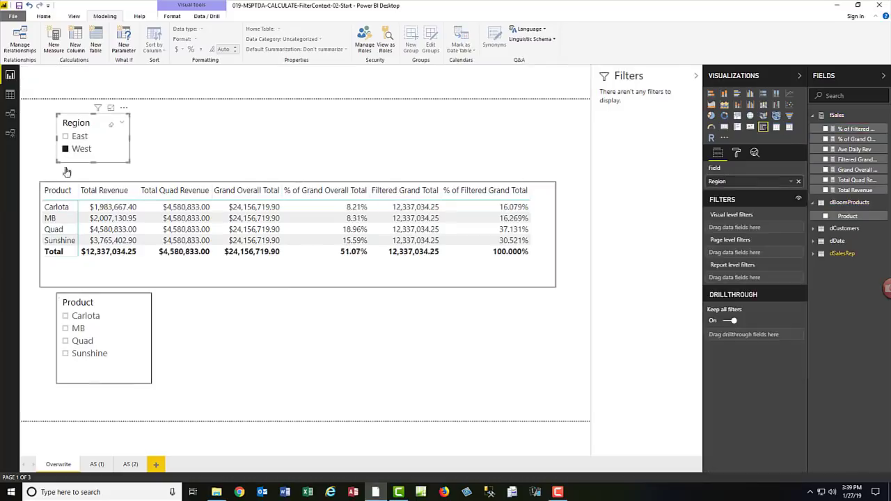
{"action": "left_click", "coordinate": [66, 330]}
{"action": "left_click", "coordinate": [65, 341], "text": "ctrl"}
{"action": "left_click", "coordinate": [66, 354], "text": "ctrl"}
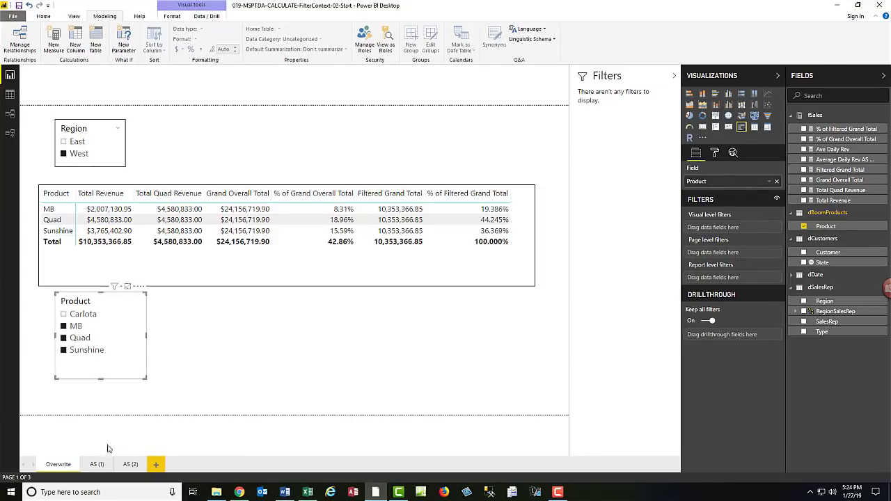
On page AS (1), replace Total Revenue with Filtered Grand Total in the matrix values and filter Customer to Amazon.
{"action": "left_click", "coordinate": [97, 464]}
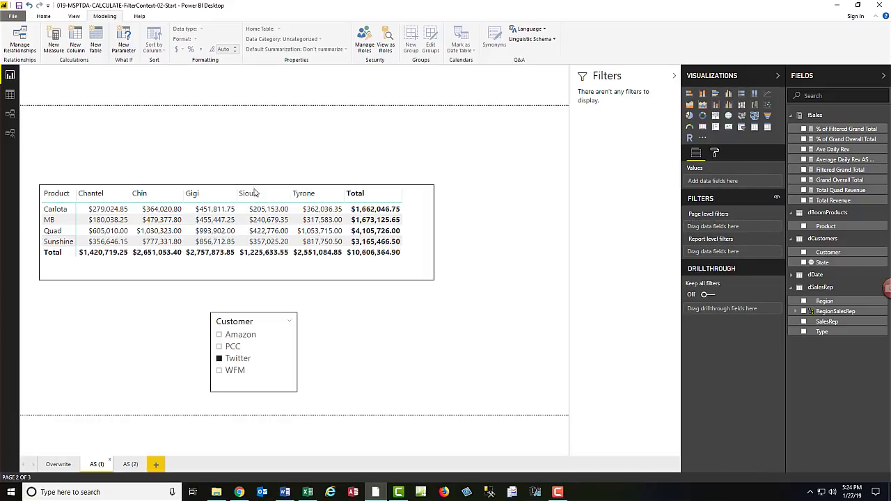
{"action": "left_click", "coordinate": [254, 367]}
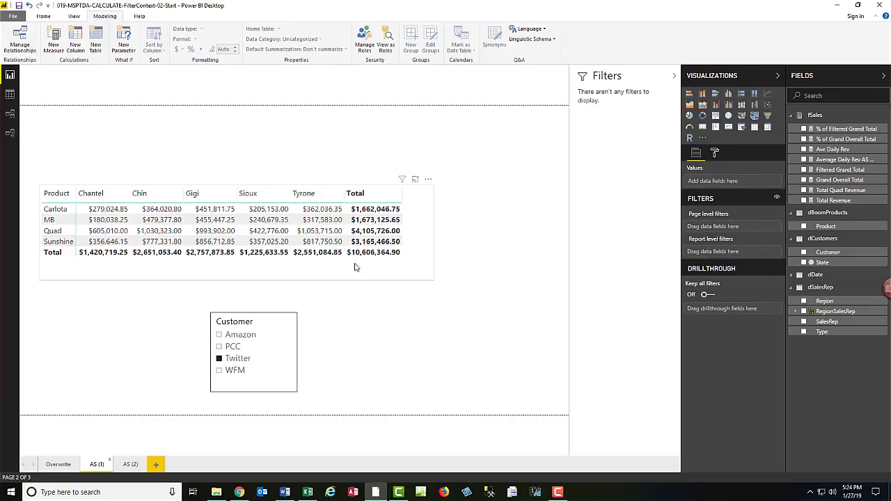
{"action": "left_click", "coordinate": [410, 272]}
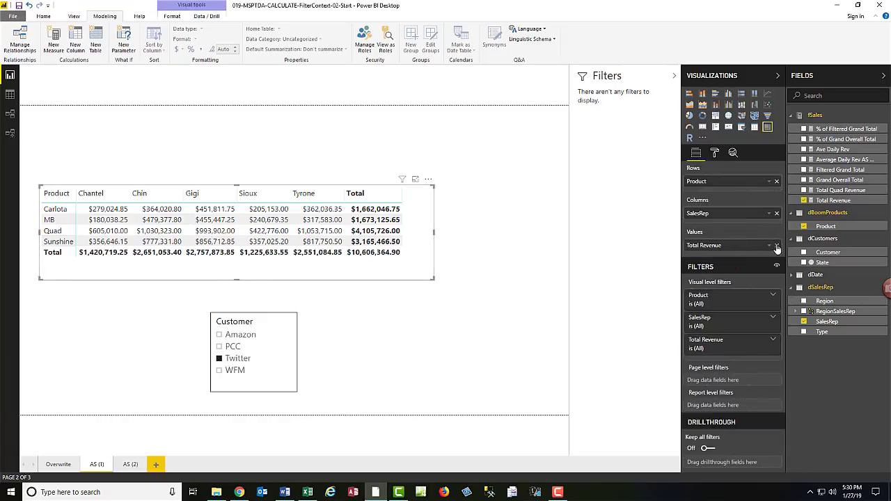
{"action": "left_click", "coordinate": [777, 245]}
{"action": "left_click_drag", "start_coordinate": [838, 174], "coordinate": [744, 248]}
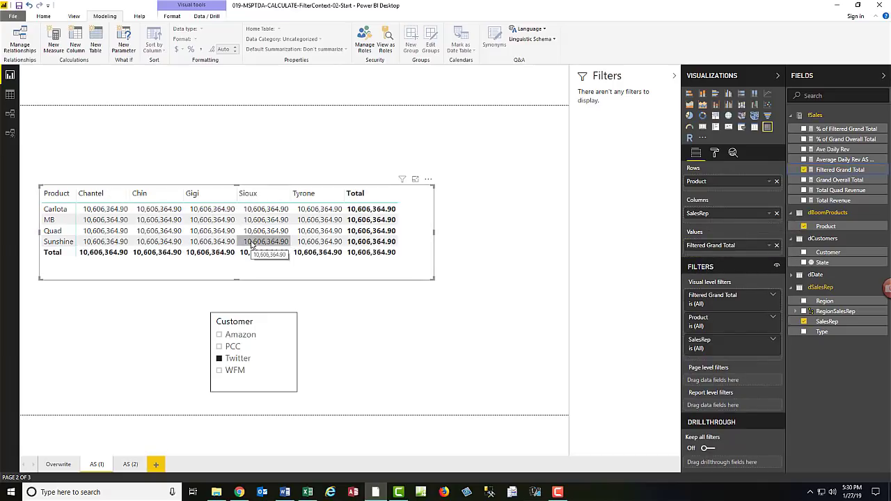
{"action": "left_click", "coordinate": [220, 336]}
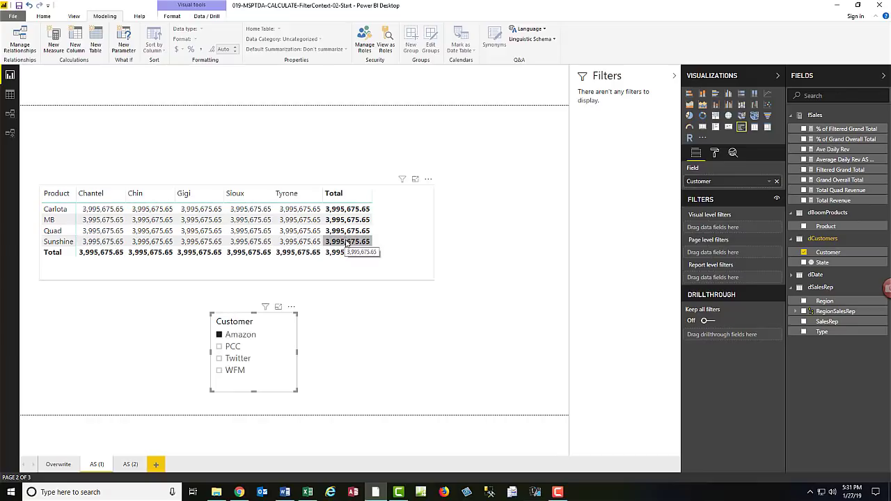
Review the Average Daily Rev AS Misatke formula against the matrix on page AS (2), and return to the Overwrite page.
{"action": "left_click", "coordinate": [130, 464]}
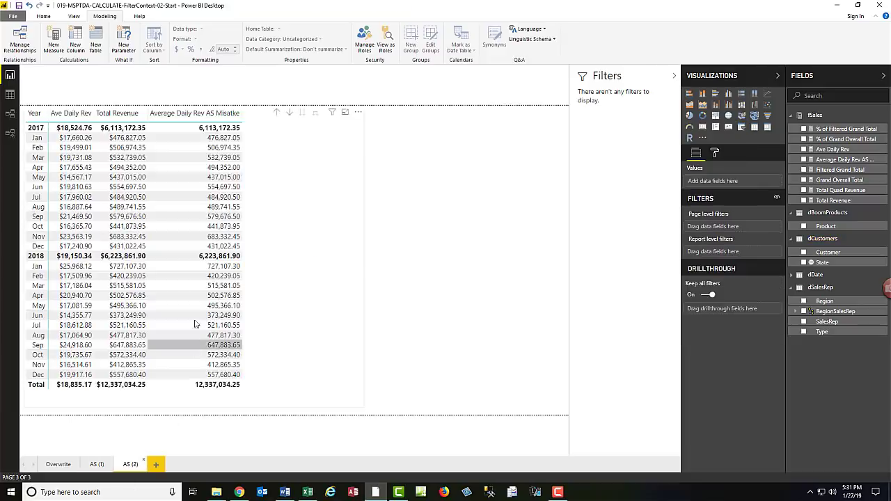
{"action": "left_click", "coordinate": [844, 160]}
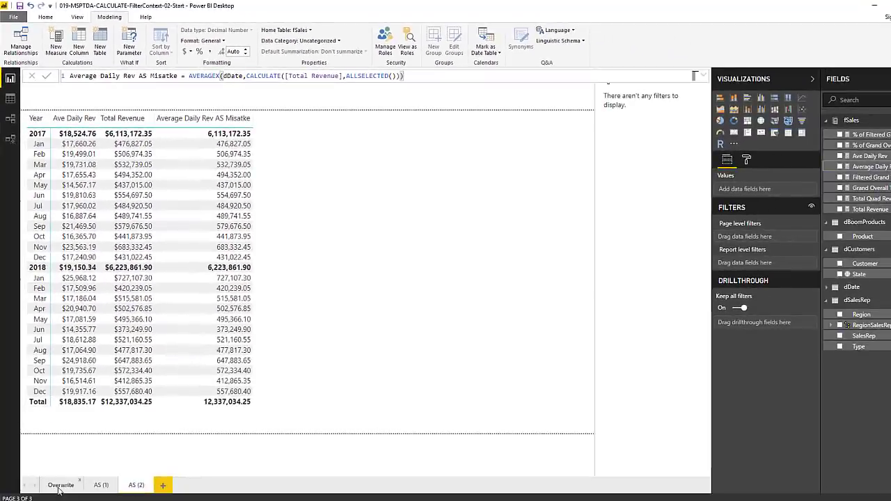
{"action": "left_click", "coordinate": [62, 498]}
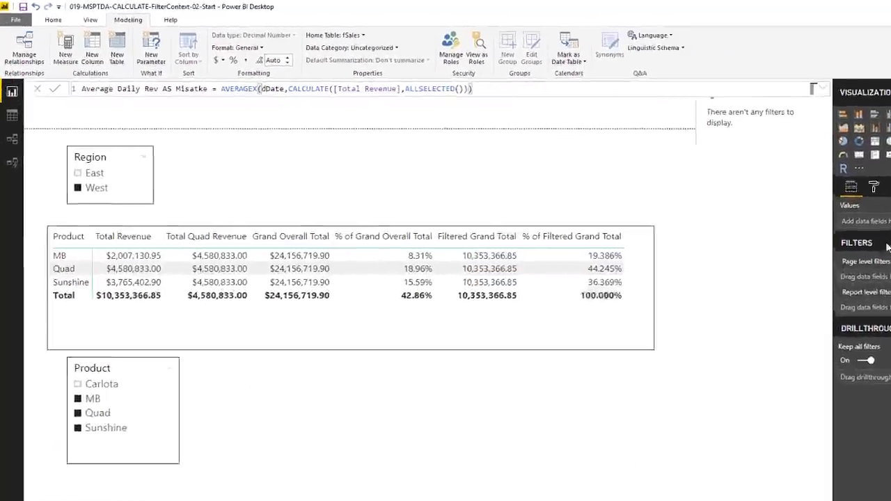
{"action": "left_click", "coordinate": [888, 247]}
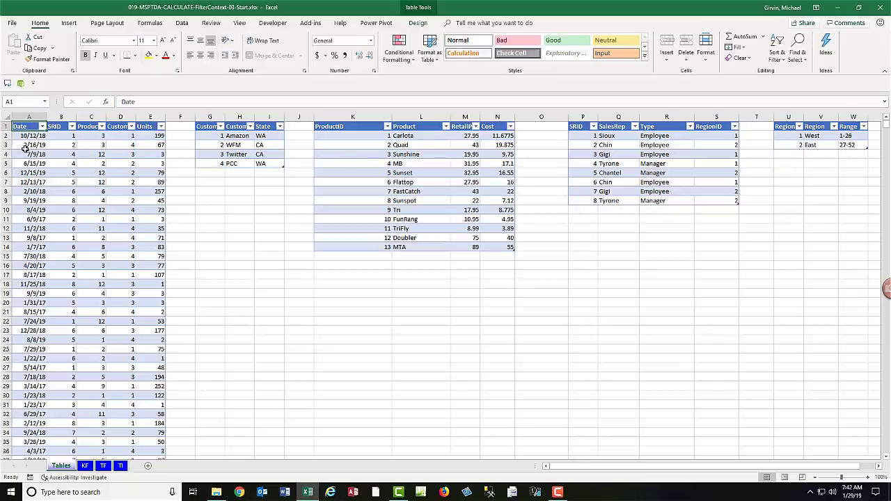
In the Excel workbook 019-MSPTDA-CALCULATE-FilterContext-03-Start.xlsx, examine the last rows of the sales table on the Tables sheet.
{"action": "key", "text": "ctrl+Down"}
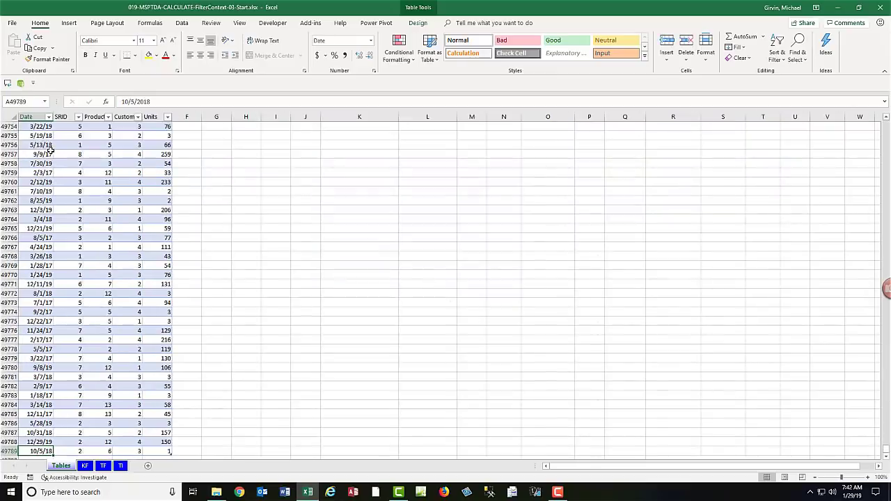
{"action": "scroll", "coordinate": [49, 313], "scroll_direction": "down", "scroll_amount": 6}
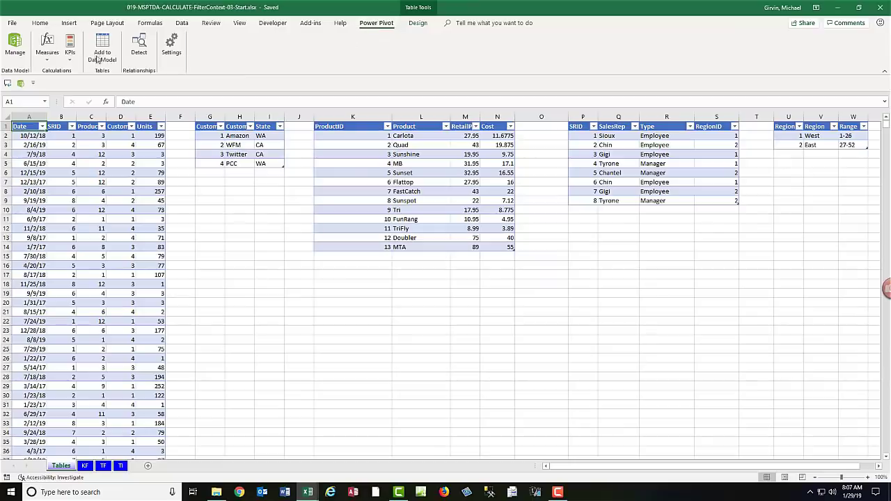
Open the Power Pivot data model, review each measure's formula from Ave DailRev through Ave Month Revenue, and check the table relationships diagram.
{"action": "left_click", "coordinate": [16, 46]}
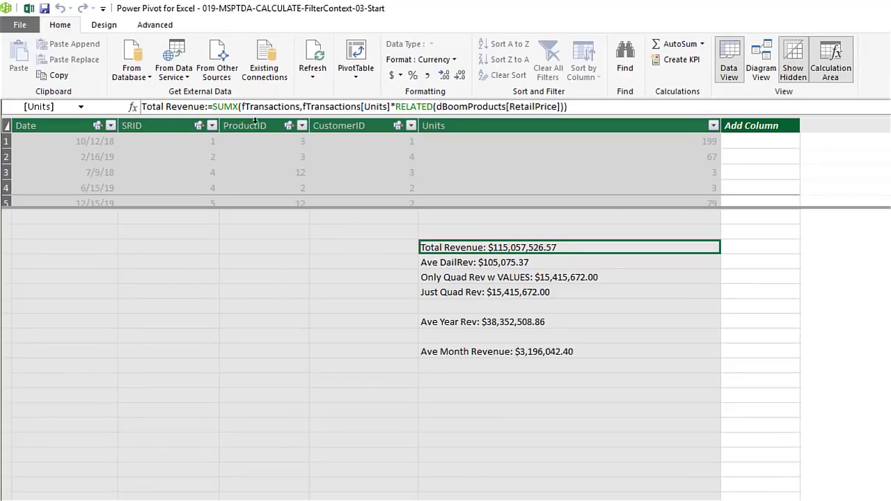
{"action": "left_click", "coordinate": [433, 262]}
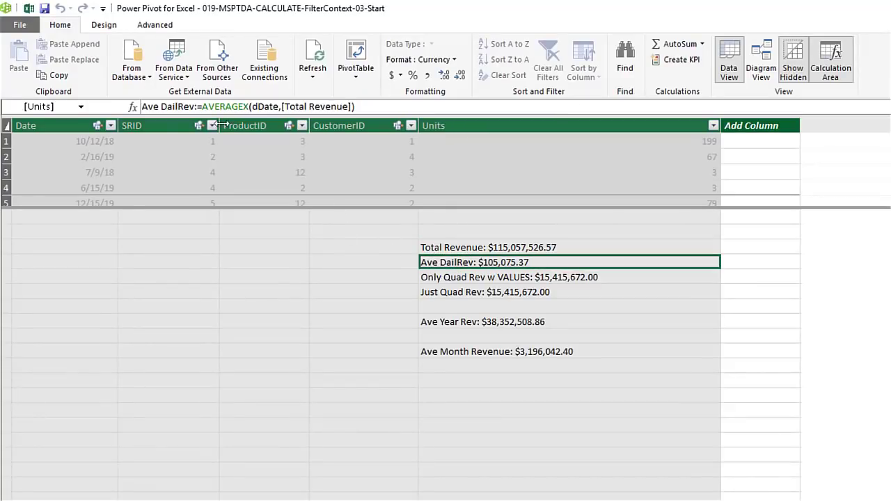
{"action": "left_click", "coordinate": [441, 279]}
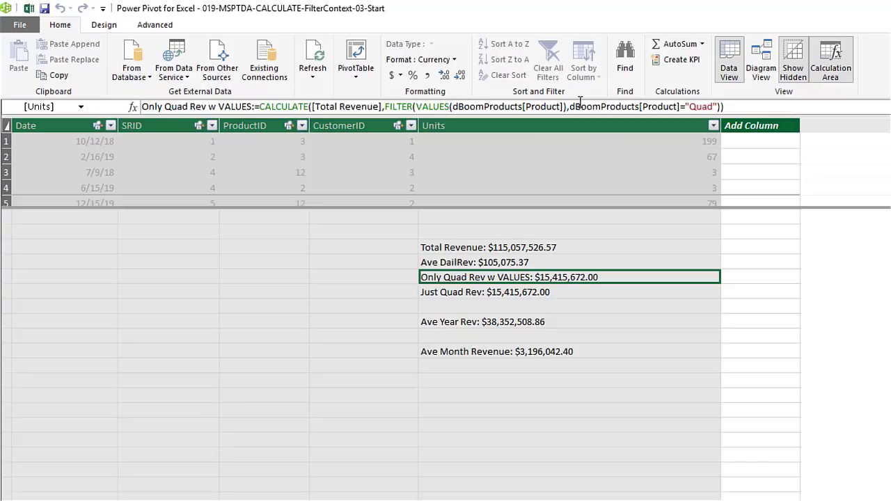
{"action": "left_click", "coordinate": [515, 297]}
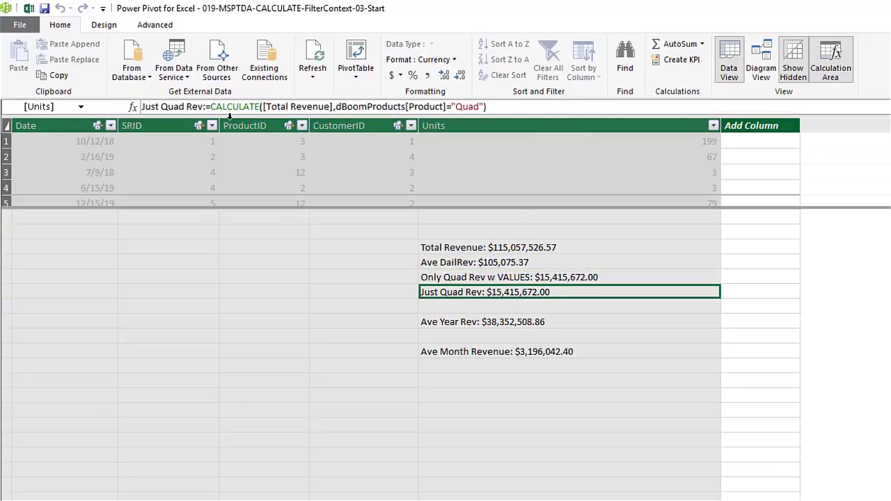
{"action": "left_click", "coordinate": [491, 321]}
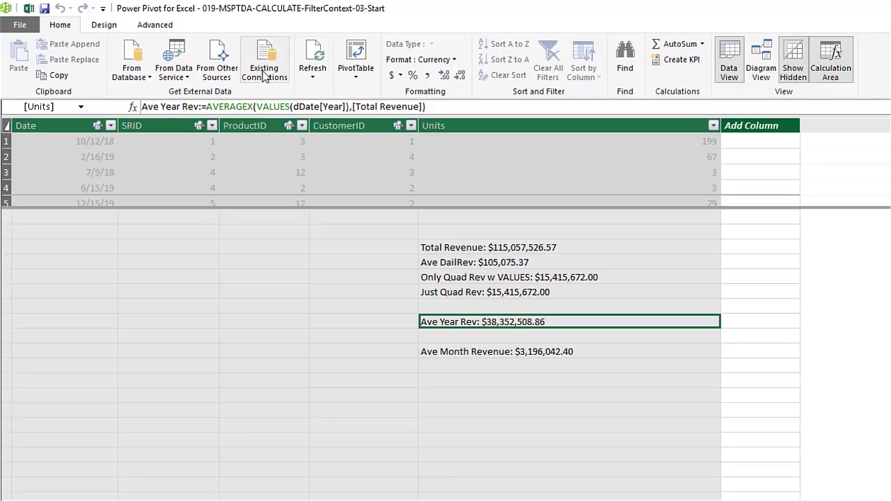
{"action": "left_click", "coordinate": [466, 352]}
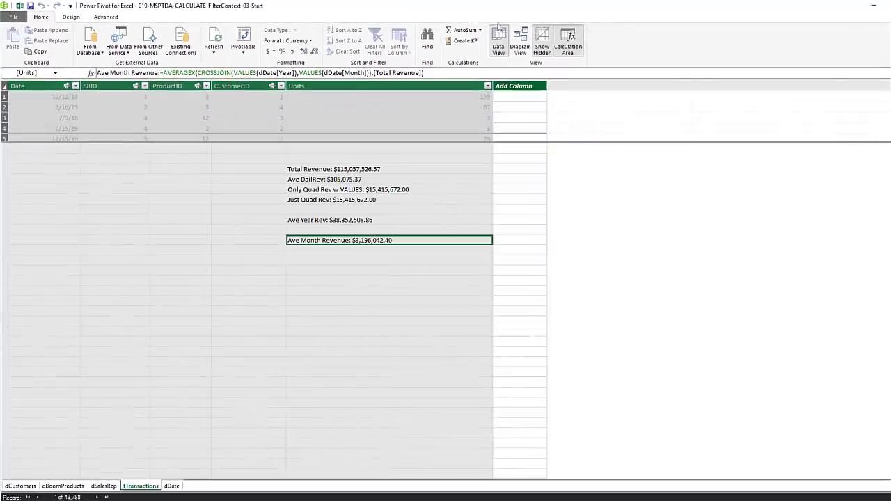
{"action": "left_click", "coordinate": [520, 42]}
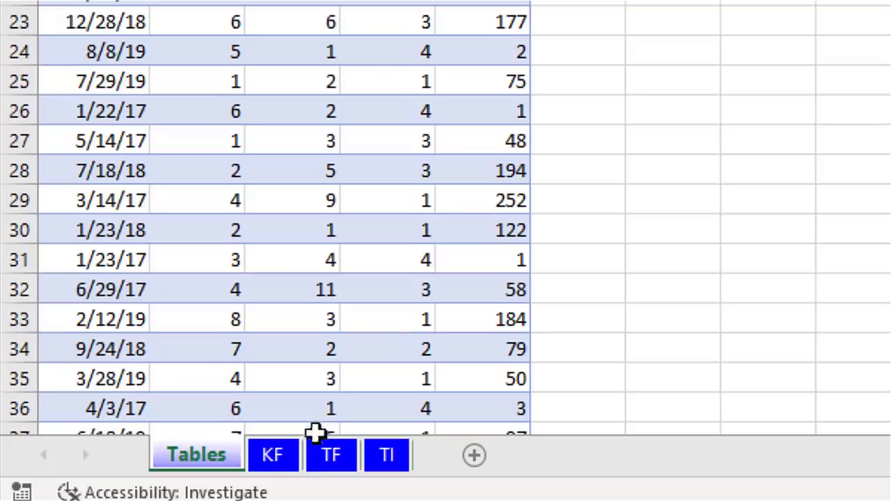
On the KF sheet, compare the Just Quad Rev and Only Quad Rev w VALUES columns across the products in the PivotTable.
{"action": "left_click", "coordinate": [270, 464]}
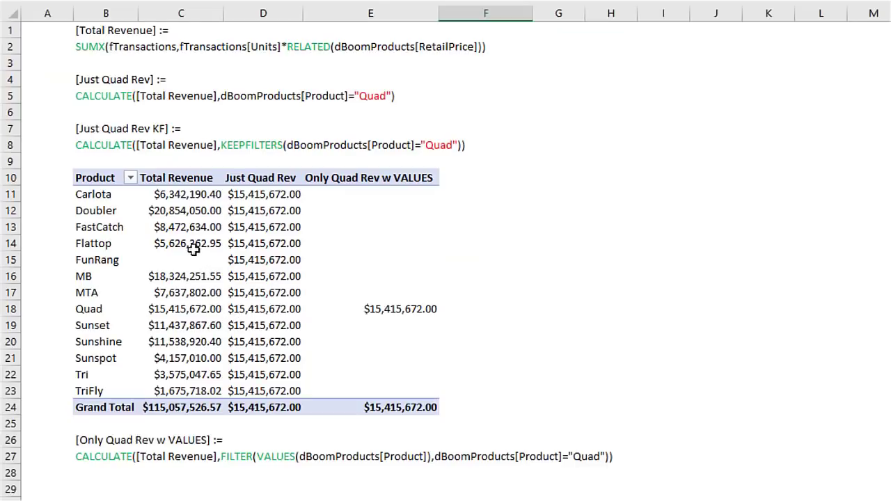
{"action": "left_click", "coordinate": [111, 194]}
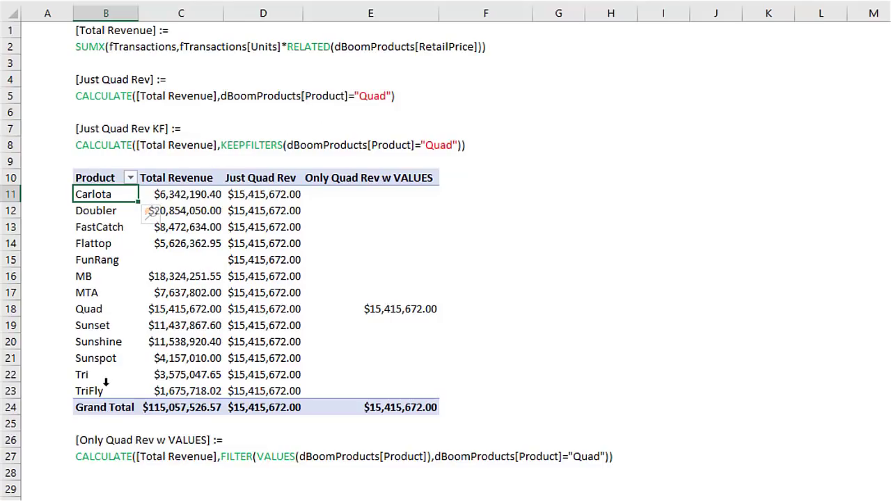
{"action": "left_click", "coordinate": [409, 313]}
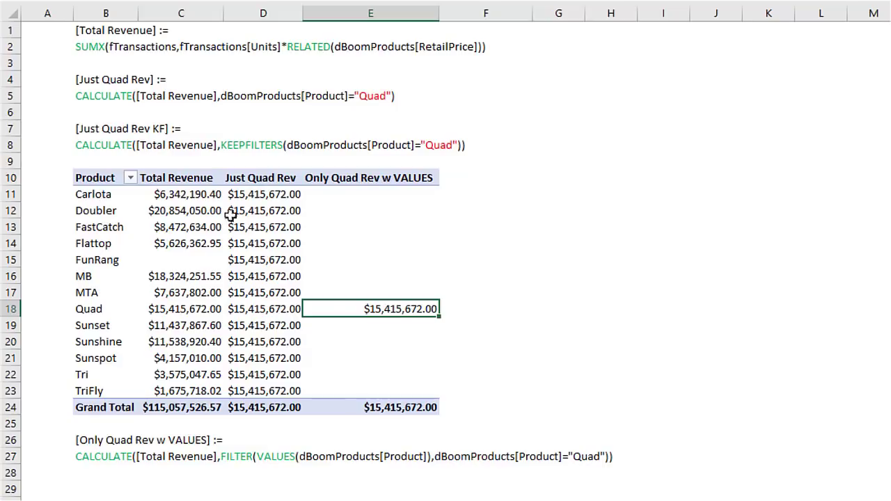
{"action": "mouse_move", "coordinate": [338, 322]}
{"action": "mouse_move", "coordinate": [336, 304]}
{"action": "mouse_move", "coordinate": [397, 256]}
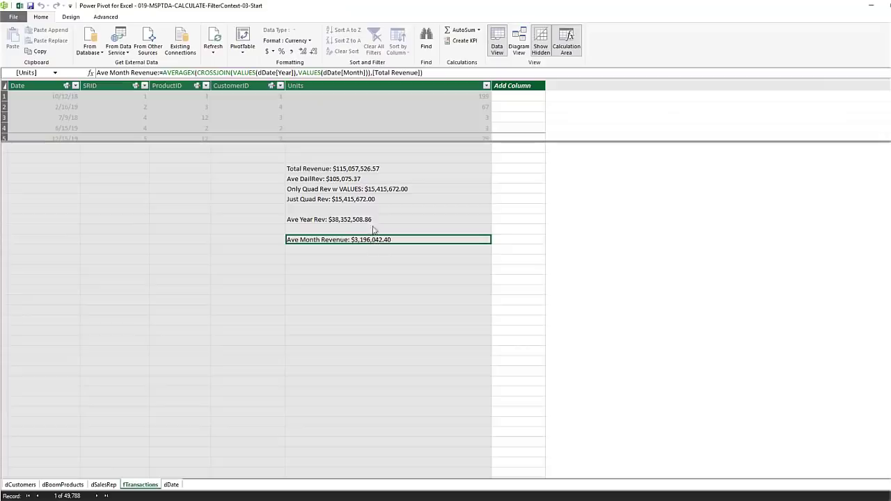
Create the measure Just Quad Rev KF:=CALCULATE([Total Revenue],dBoomProducts[Product]="Quad") in the empty cell below Just Quad Rev.
{"action": "left_click", "coordinate": [337, 209]}
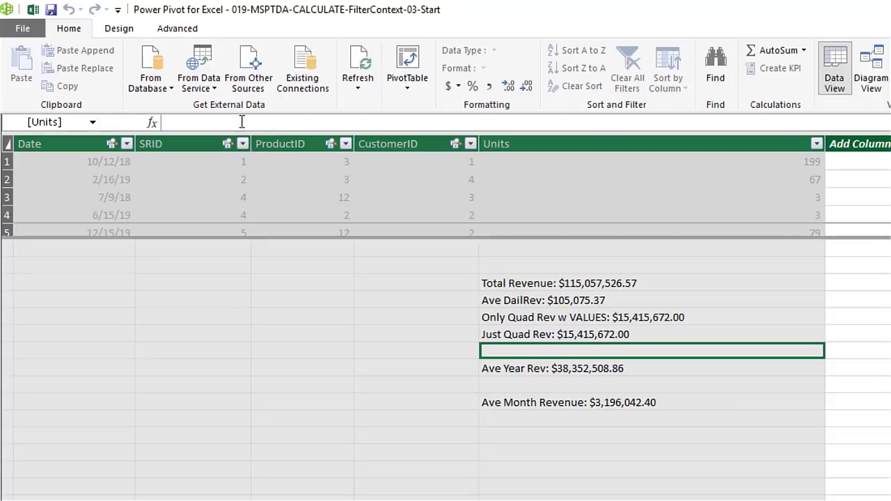
{"action": "left_click", "coordinate": [241, 122]}
{"action": "type", "text": "Just Quad Rev KF:=CALCULATE([Total Revenue]"}
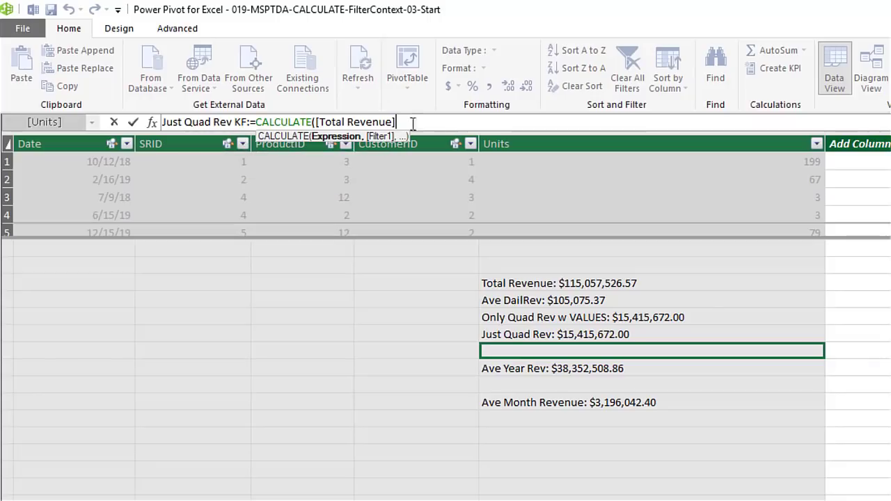
{"action": "type", "text": ",db"}
{"action": "key", "text": "Down"}
{"action": "key", "text": "Down"}
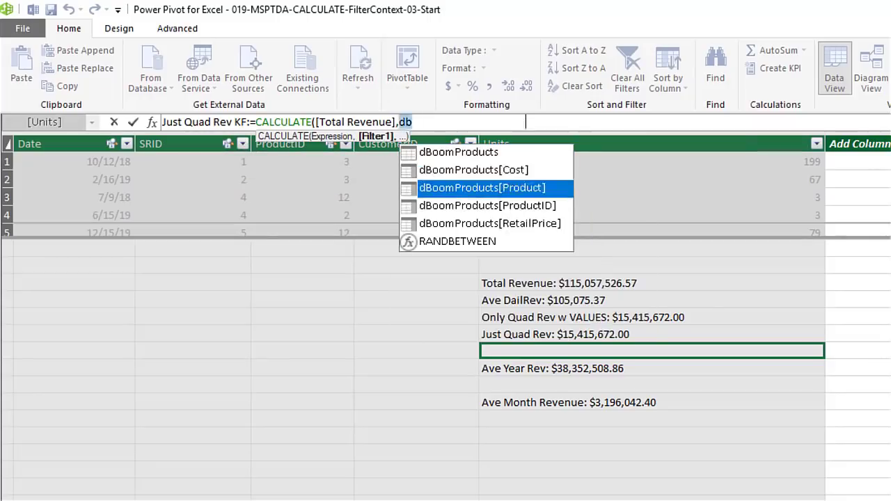
{"action": "key", "text": "Tab"}
{"action": "type", "text": "=\"Q"}
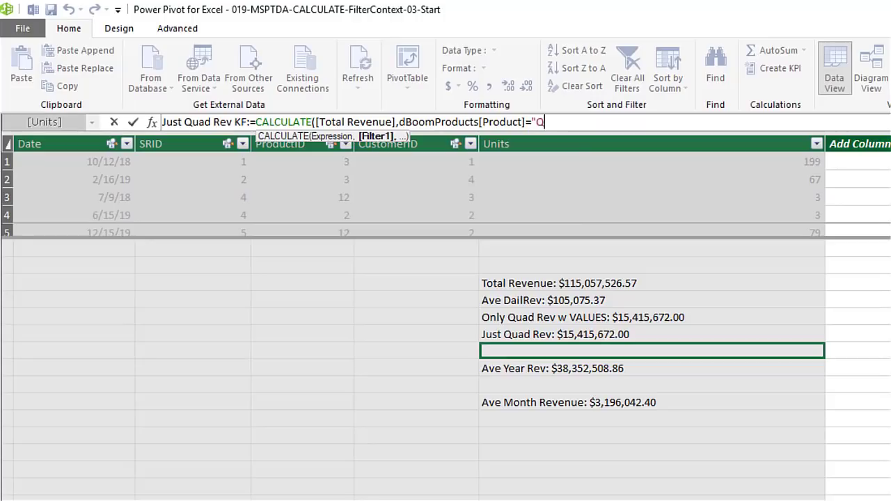
{"action": "type", "text": "uad\")"}
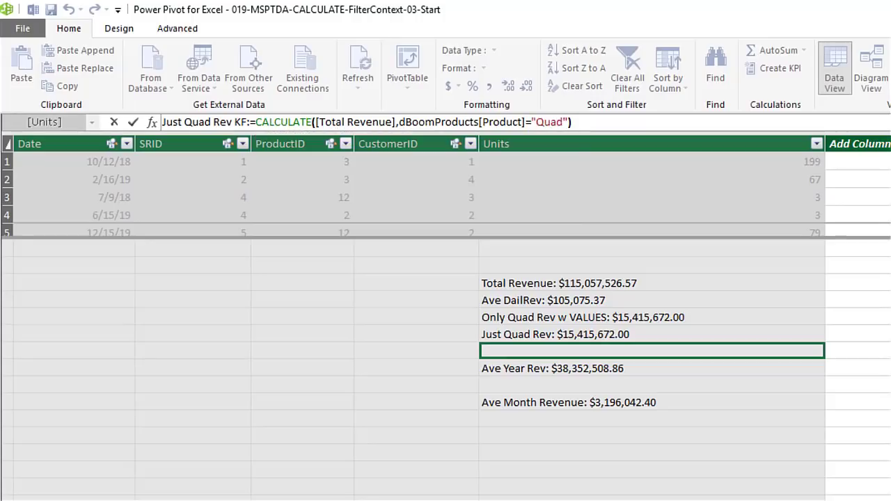
{"action": "key", "text": "Return"}
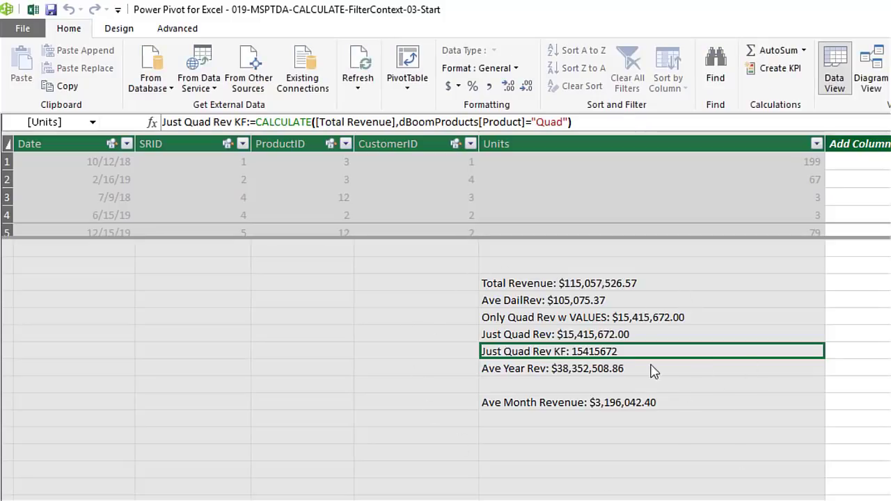
Wrap the Quad filter of Just Quad Rev KF in KEEPFILTERS and add the measure to the product PivotTable's values on the KF sheet.
{"action": "left_click", "coordinate": [402, 125]}
{"action": "type", "text": "KEEPFILTERS("}
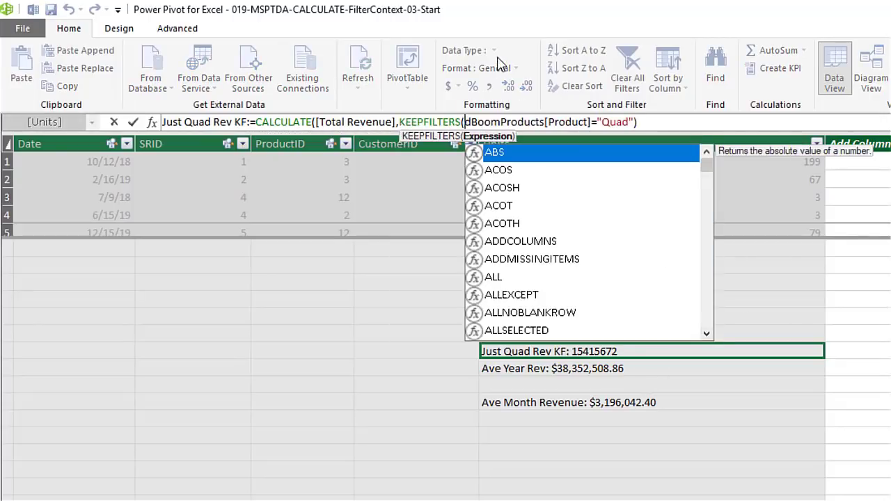
{"action": "left_click", "coordinate": [649, 124]}
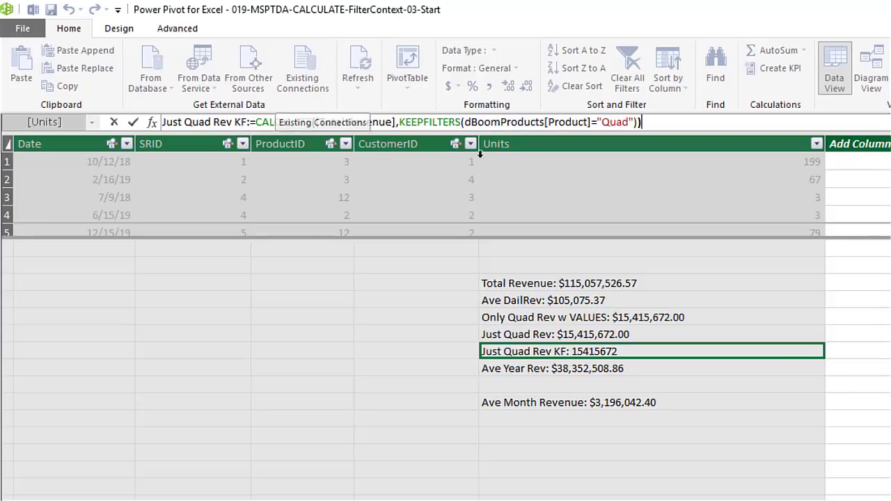
{"action": "key", "text": "Return"}
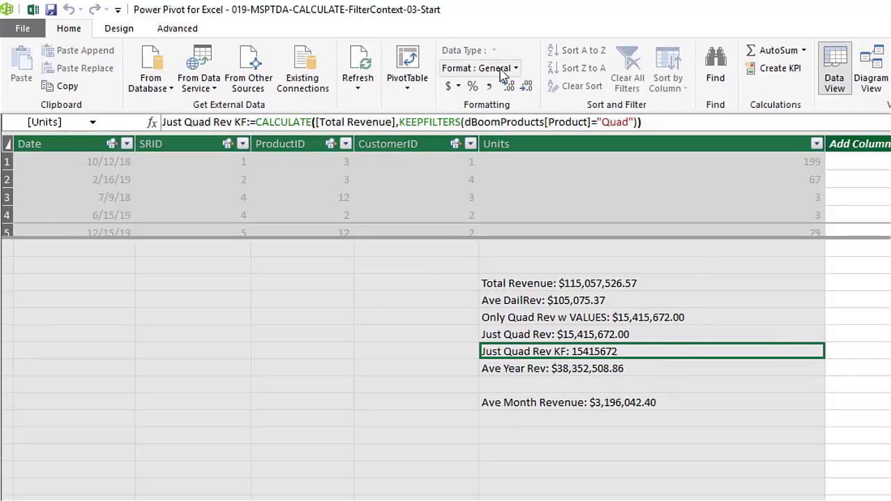
{"action": "key", "text": "alt+Tab"}
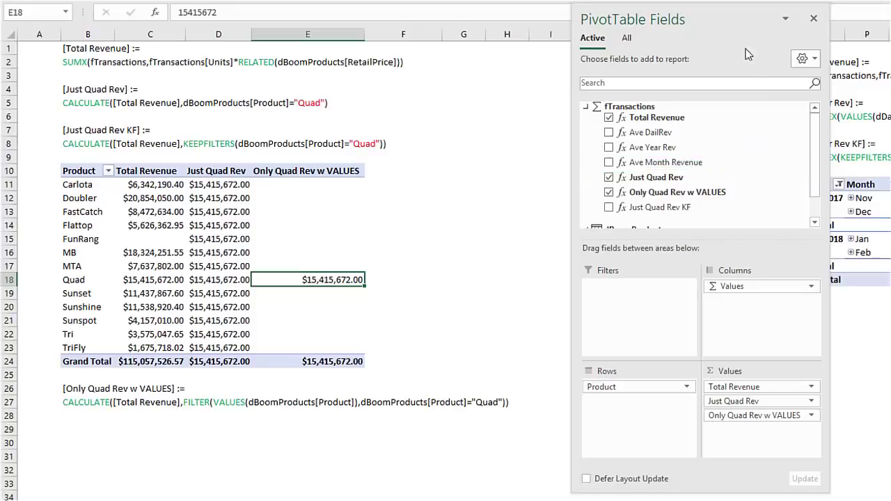
{"action": "left_click_drag", "start_coordinate": [642, 208], "coordinate": [746, 437]}
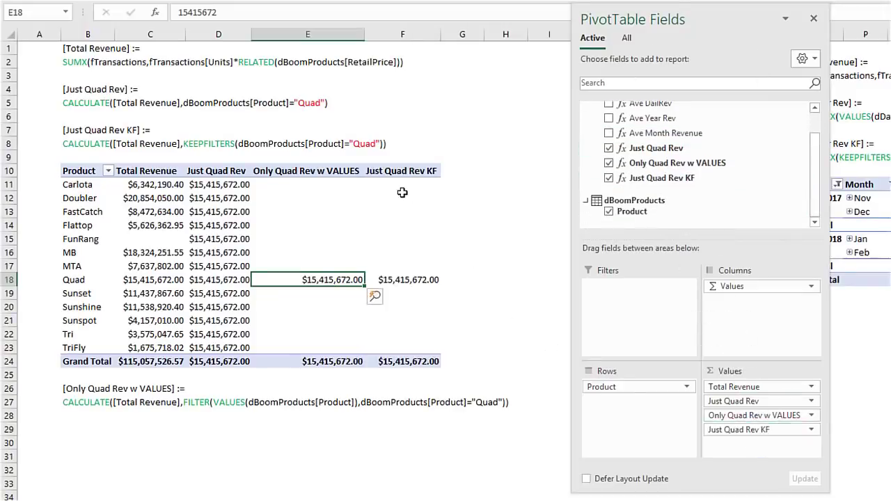
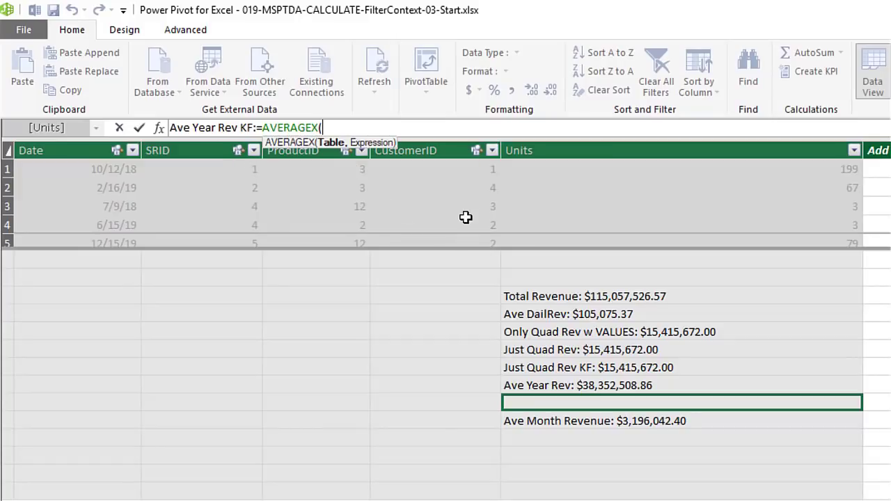
Enter VALUES(dDate[Year]) as the table argument of AVERAGEX in the new Ave Year Rev KF measure.
{"action": "type", "text": "values("}
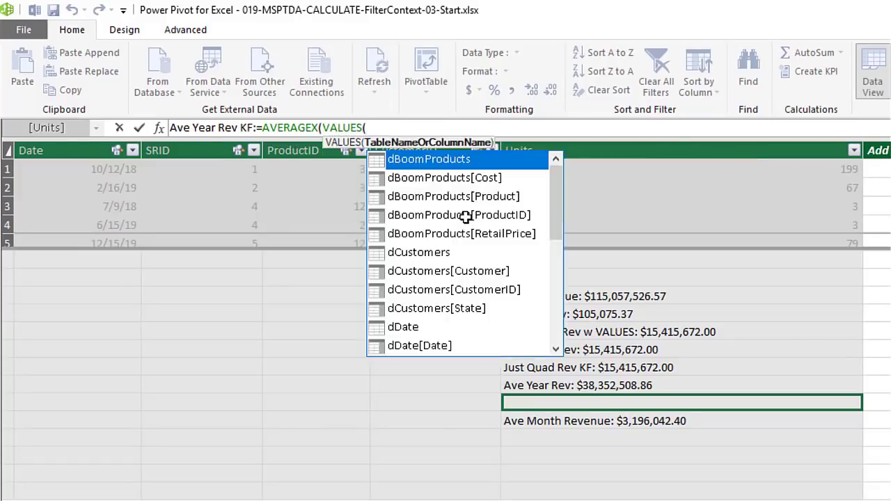
{"action": "type", "text": "dd"}
{"action": "key", "text": "Down"}
{"action": "key", "text": "Down"}
{"action": "key", "text": "Down"}
{"action": "key", "text": "Down"}
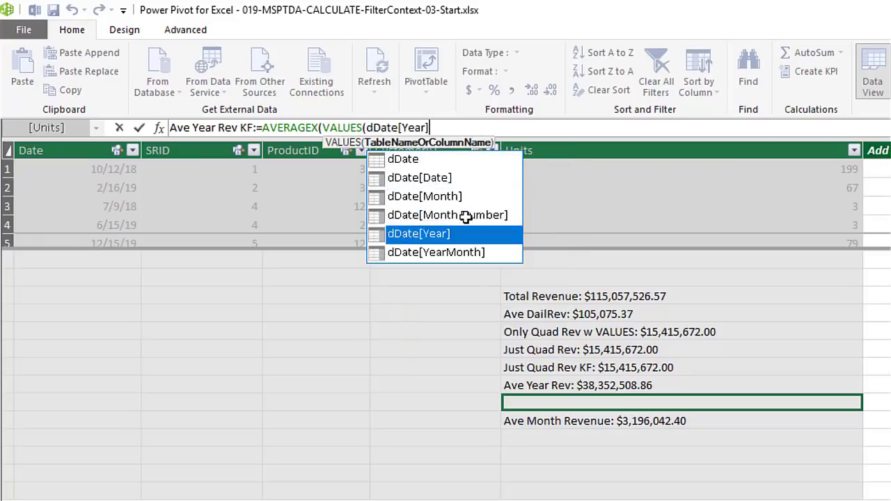
{"action": "key", "text": "Tab"}
{"action": "type", "text": ")"}
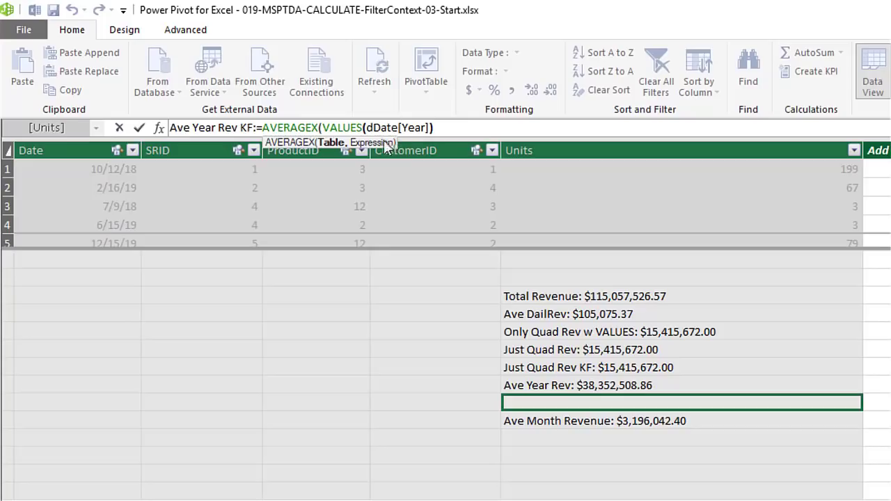
Wrap VALUES(dDate[Year]) in KEEPFILTERS within the Ave Year Rev KF formula.
{"action": "left_click", "coordinate": [323, 128]}
{"action": "type", "text": "kee"}
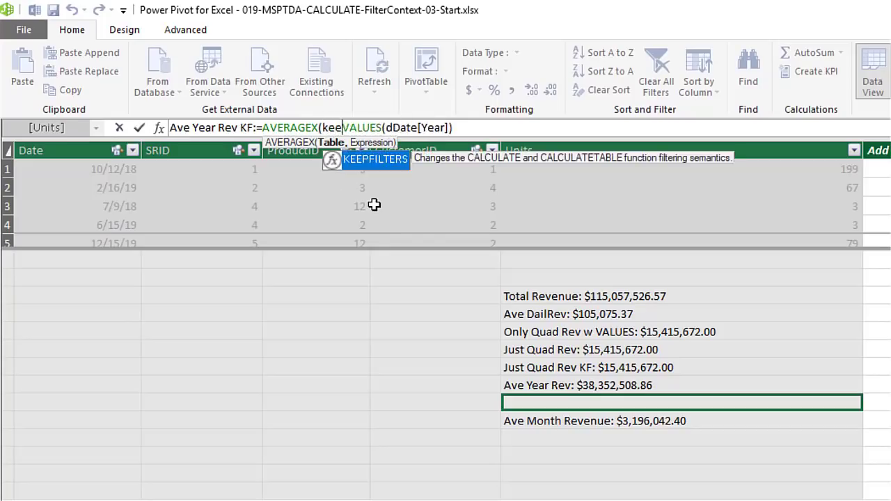
{"action": "key", "text": "Tab"}
{"action": "left_click", "coordinate": [529, 121]}
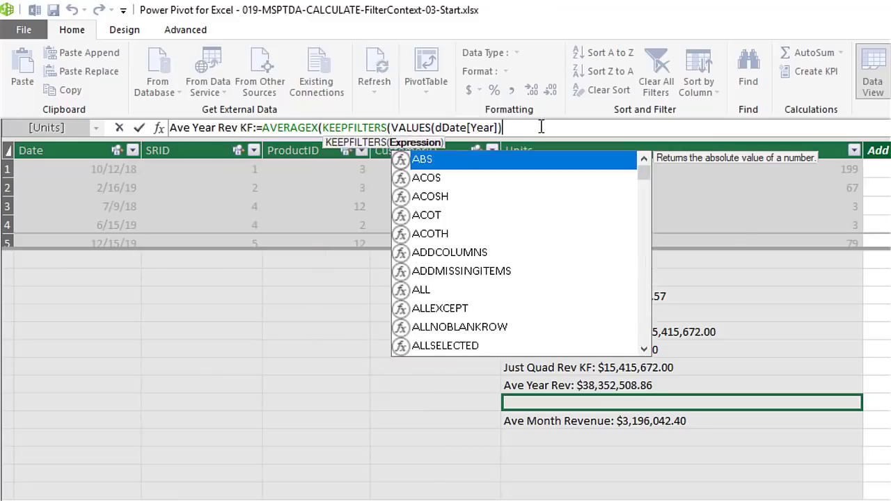
{"action": "type", "text": "))"}
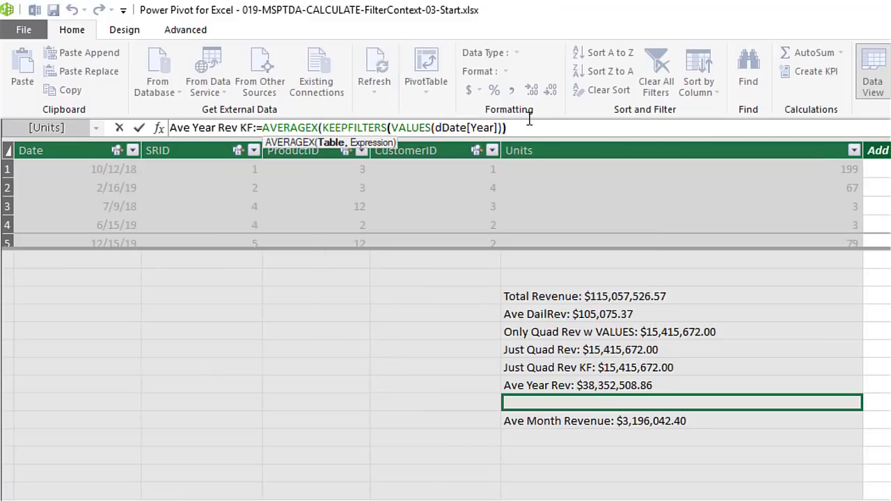
Complete Ave Year Rev KF with [Total Revenue] as the AVERAGEX expression and format the measure as currency.
{"action": "type", "text": ",[T"}
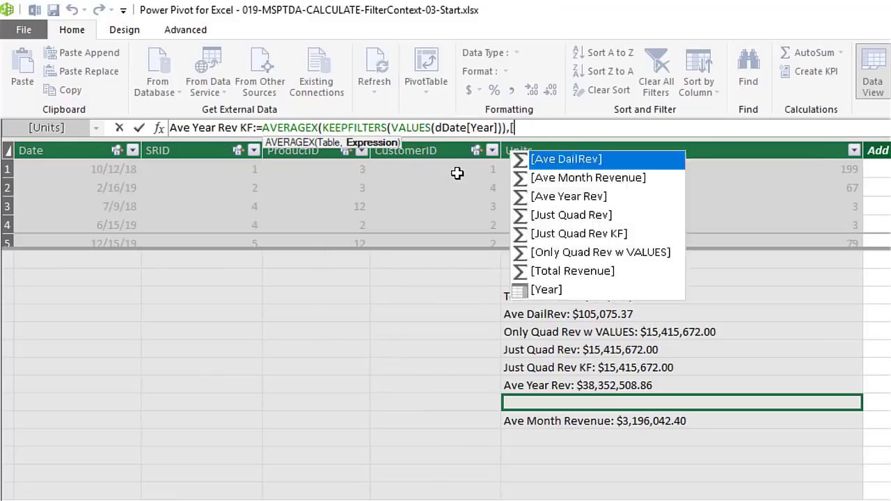
{"action": "key", "text": "Tab"}
{"action": "type", "text": ")"}
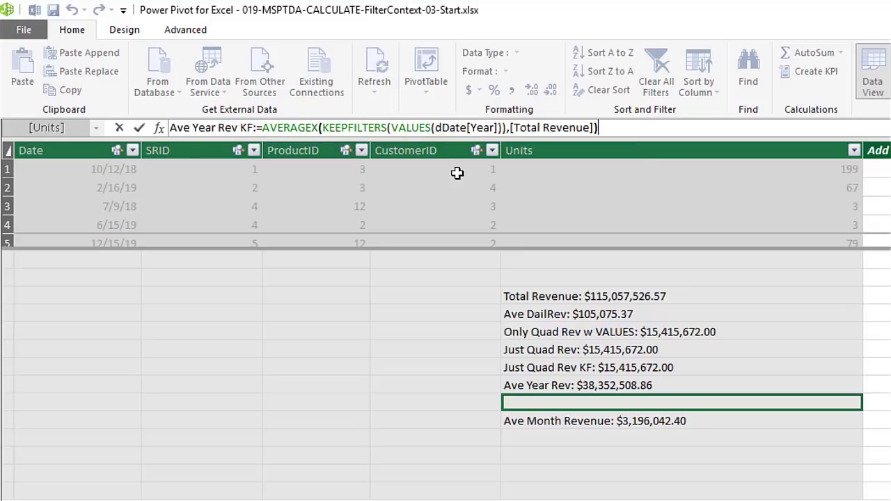
{"action": "key", "text": "Return"}
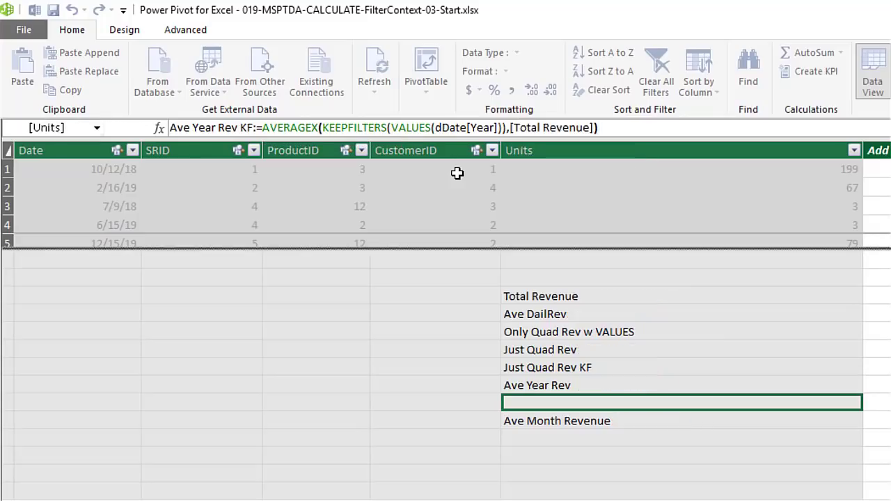
{"action": "left_click", "coordinate": [504, 71]}
{"action": "left_click", "coordinate": [498, 118]}
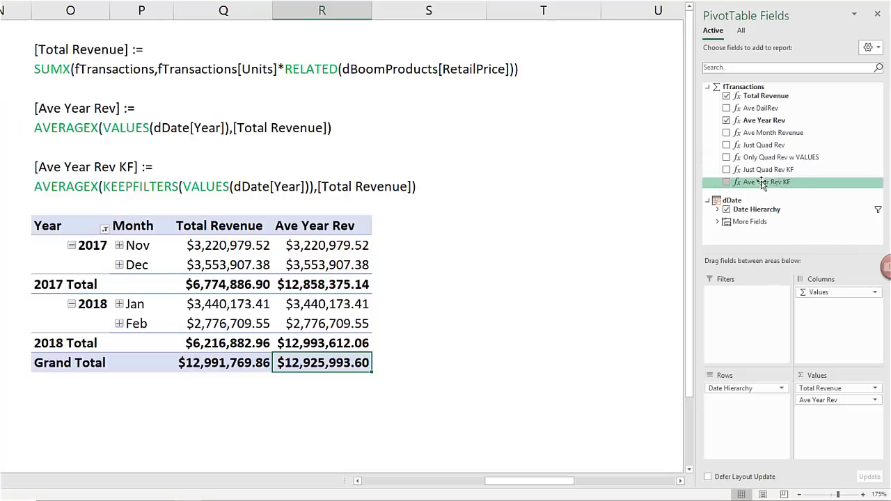
Add Ave Year Rev KF to the year and month PivotTable's values and check its 2017 total.
{"action": "left_click_drag", "start_coordinate": [766, 182], "coordinate": [838, 438]}
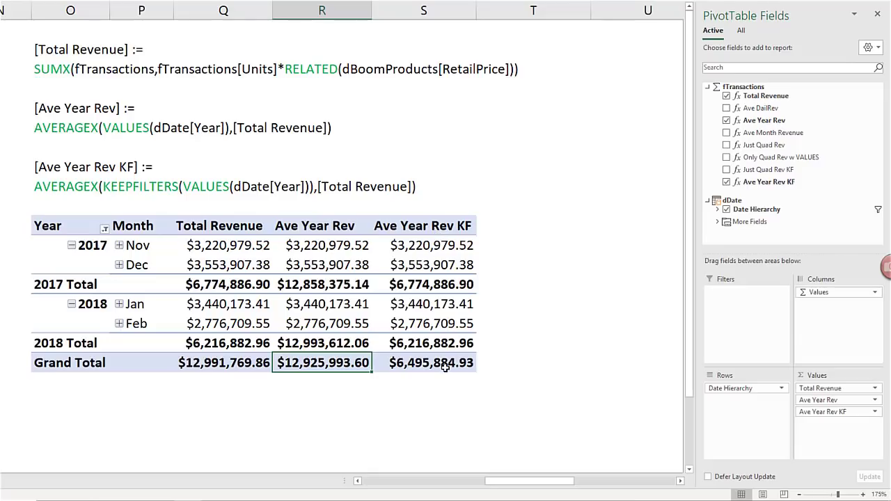
{"action": "left_click", "coordinate": [418, 286]}
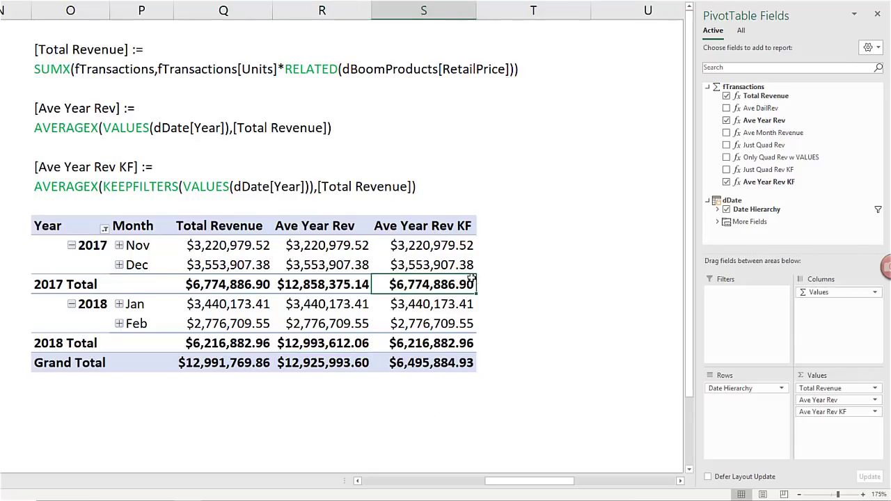
Compare the November and December 2017 revenue with the Ave Year Rev KF grand total and yearly totals.
{"action": "left_click_drag", "start_coordinate": [252, 245], "coordinate": [244, 264]}
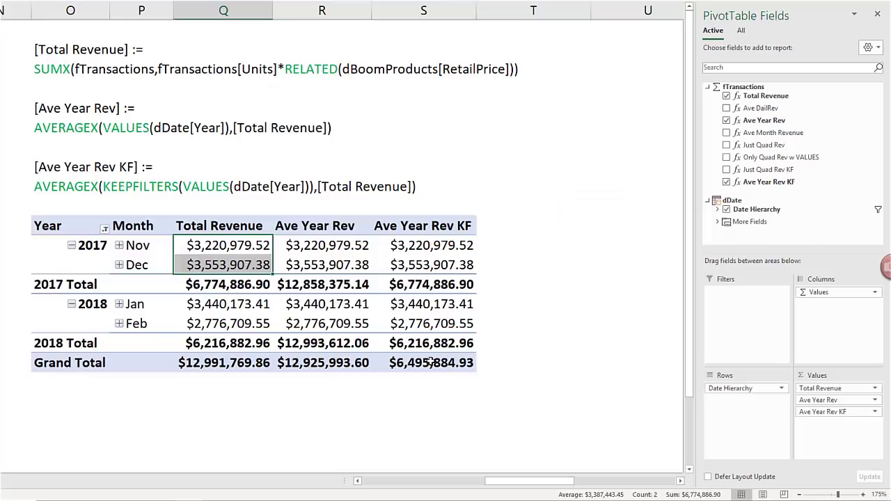
{"action": "left_click", "coordinate": [456, 365]}
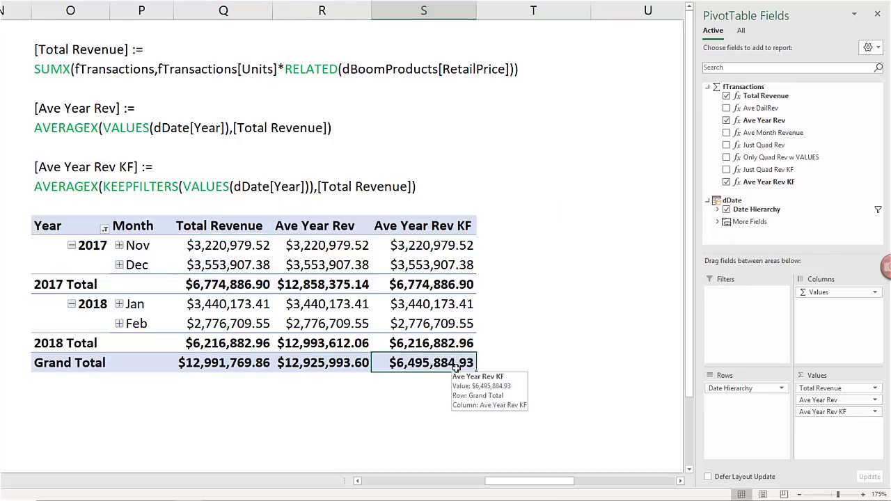
{"action": "left_click", "coordinate": [421, 343]}
{"action": "left_click", "coordinate": [422, 282]}
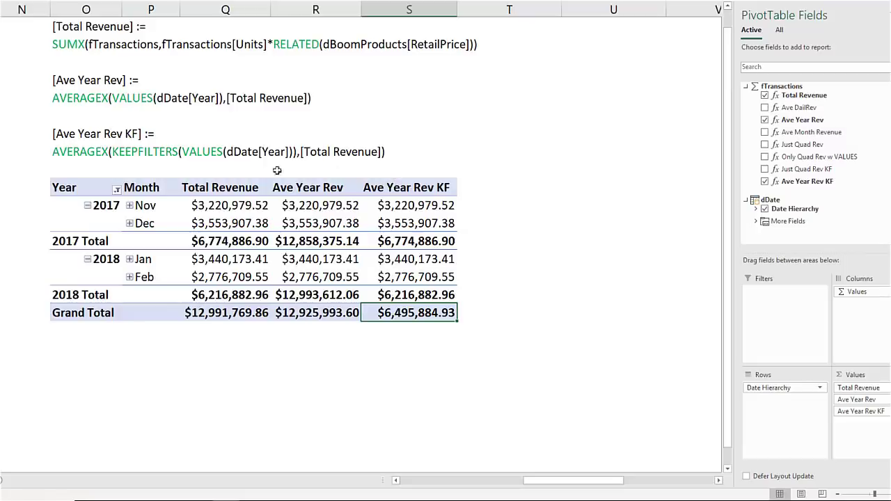
Temporarily clear the PivotTable's Year filter to compare both yearly average measures at the 2017 and grand totals, and undo the clearing.
{"action": "left_click", "coordinate": [116, 190]}
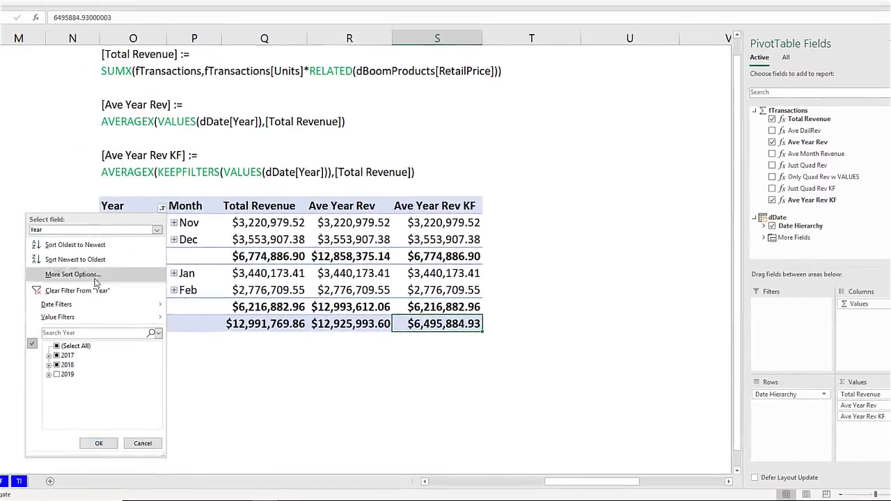
{"action": "left_click", "coordinate": [53, 292]}
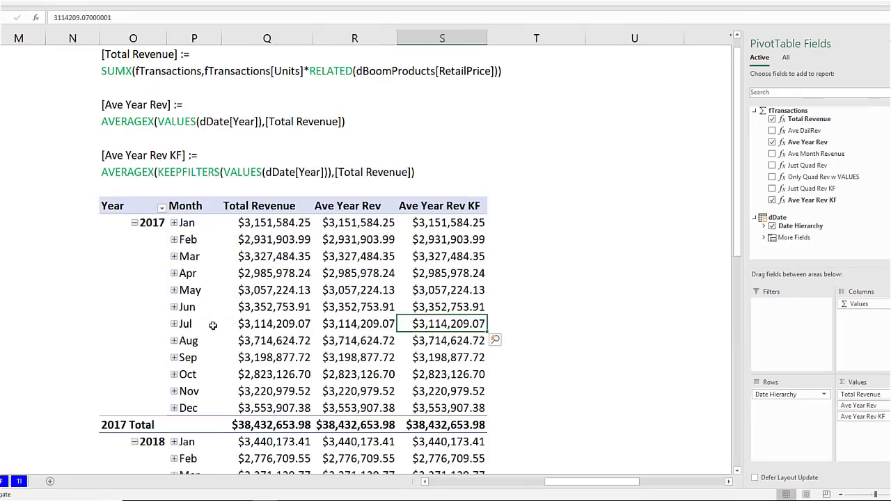
{"action": "scroll", "coordinate": [387, 264], "scroll_direction": "down", "scroll_amount": 1}
{"action": "left_click", "coordinate": [346, 374]}
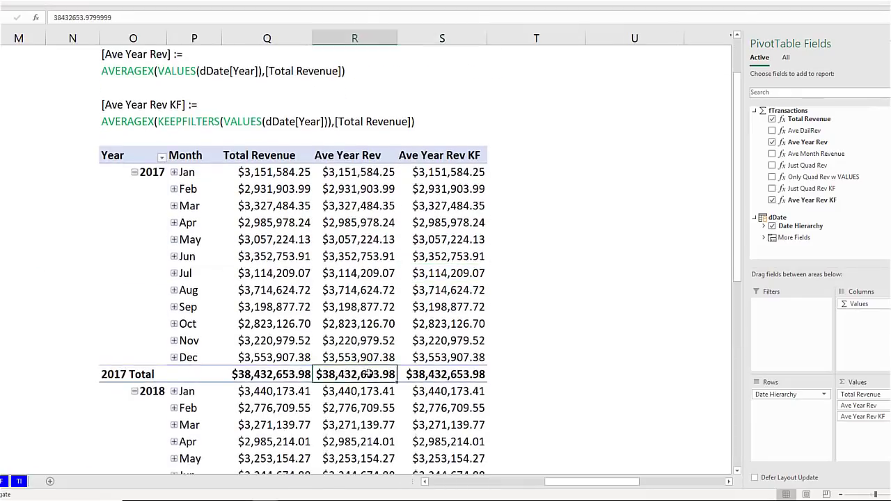
{"action": "left_click", "coordinate": [428, 371]}
{"action": "scroll", "coordinate": [487, 369], "scroll_direction": "down", "scroll_amount": 10}
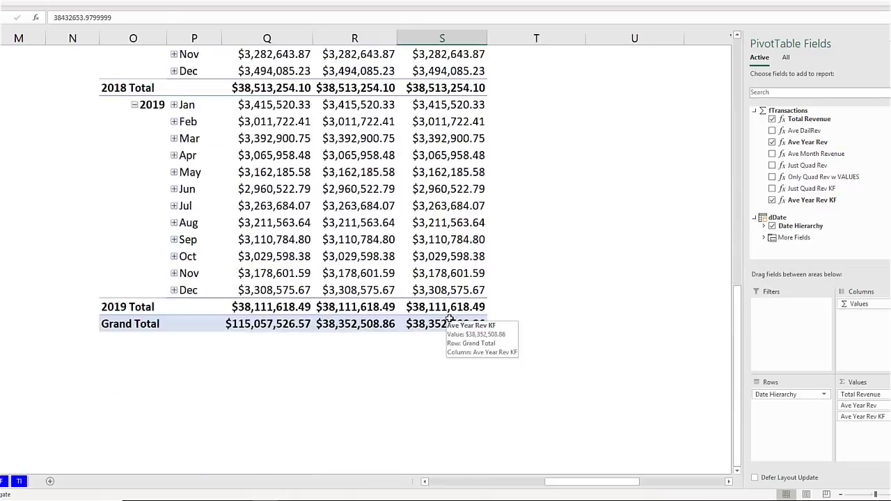
{"action": "key", "text": "ctrl+z"}
{"action": "scroll", "coordinate": [450, 318], "scroll_direction": "up", "scroll_amount": 4}
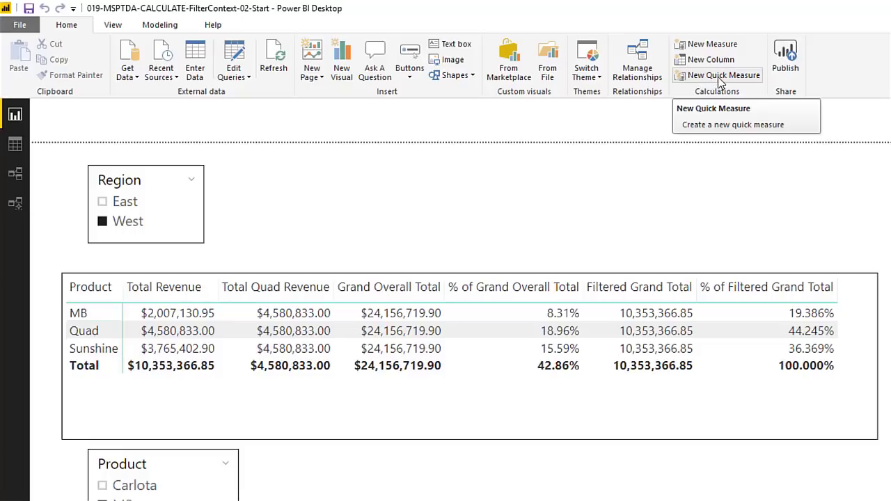
In Power BI Desktop, create an Average per category quick measure with Total Revenue as the base value and Year as the category.
{"action": "left_click", "coordinate": [717, 77]}
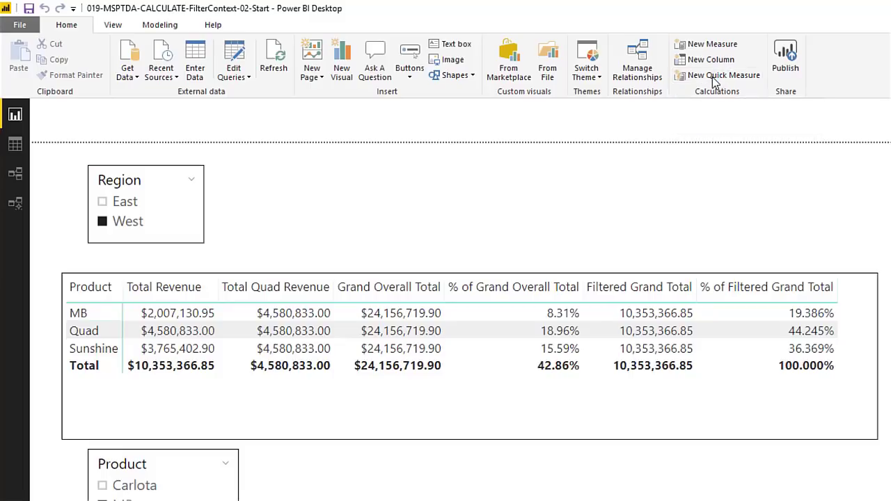
{"action": "left_click", "coordinate": [662, 189]}
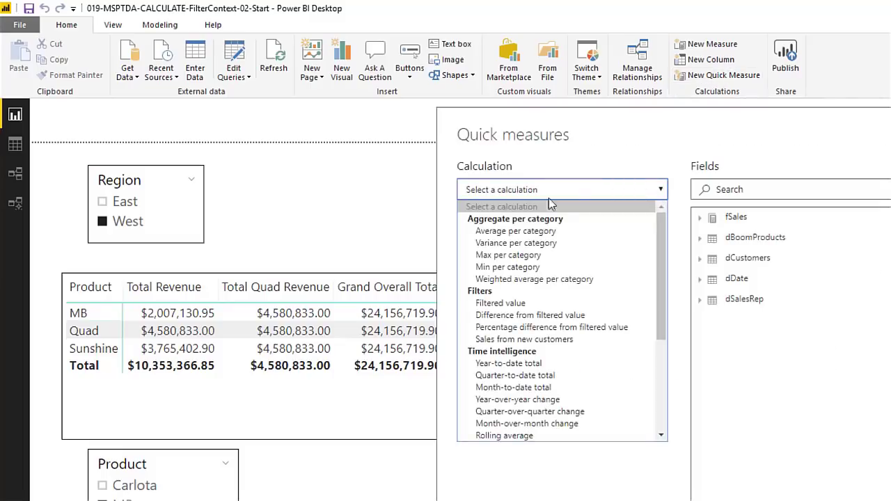
{"action": "left_click", "coordinate": [520, 233]}
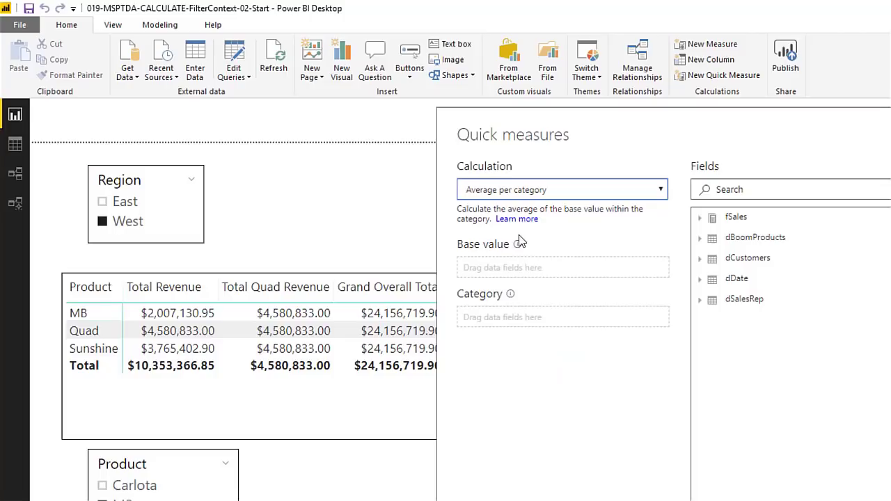
{"action": "left_click", "coordinate": [701, 219]}
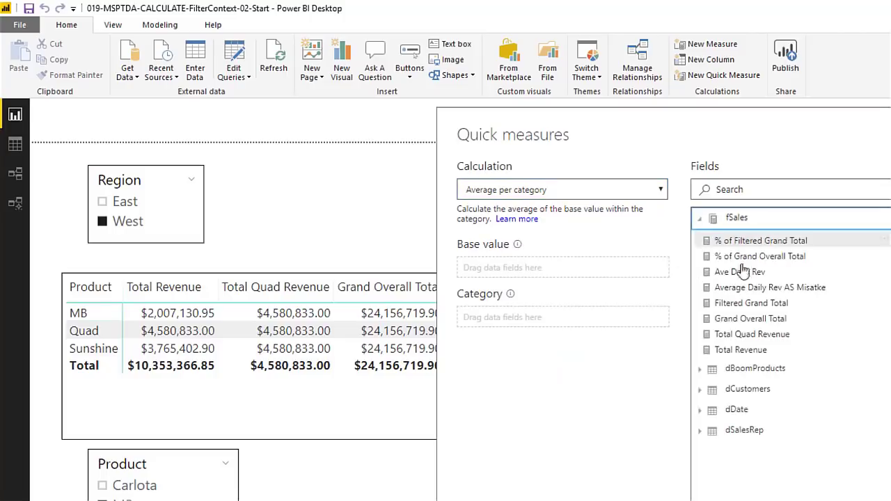
{"action": "left_click_drag", "start_coordinate": [741, 350], "coordinate": [562, 269]}
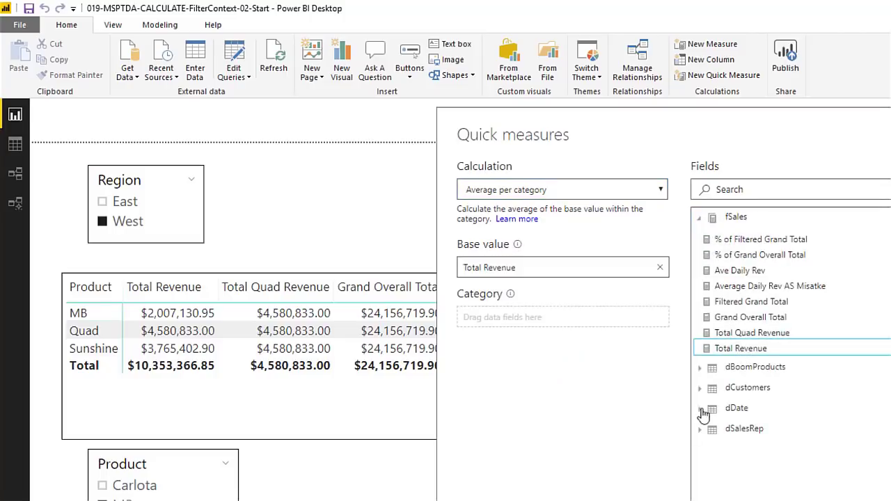
{"action": "left_click", "coordinate": [699, 407]}
{"action": "left_click_drag", "start_coordinate": [722, 477], "coordinate": [543, 322]}
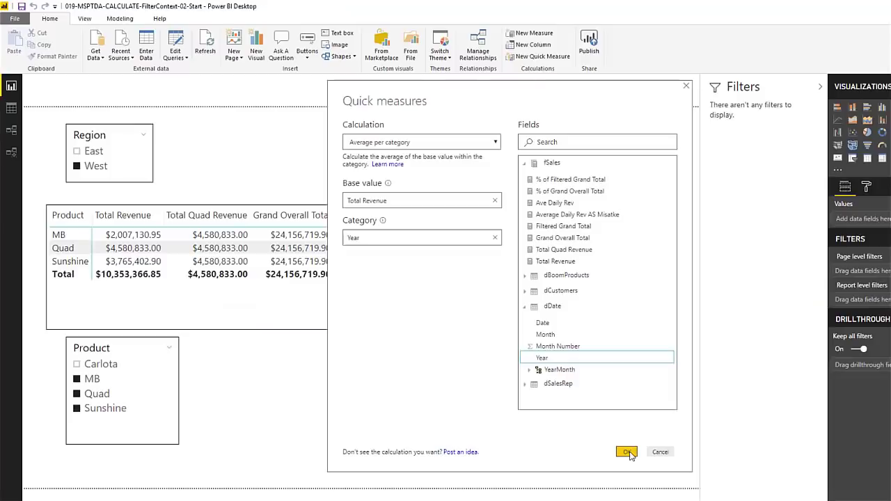
{"action": "left_click", "coordinate": [626, 453]}
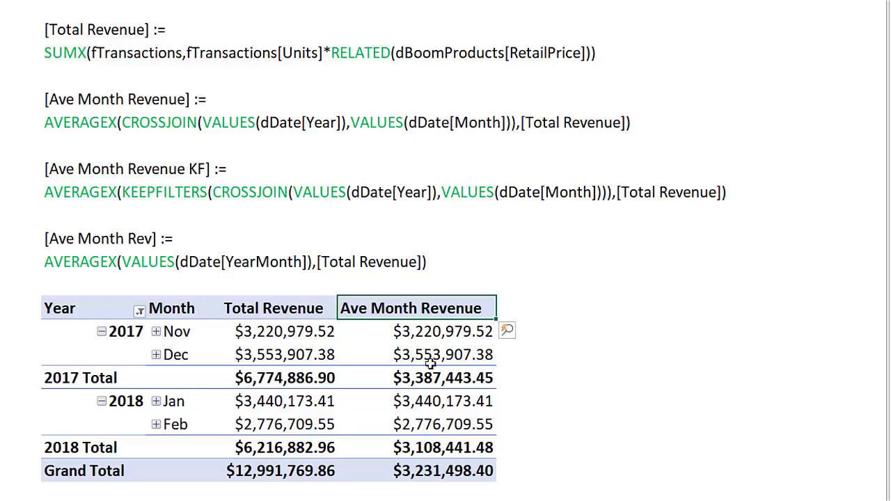
Check the Ave Month Revenue grand total in Excel and duplicate that measure's formula in Power Pivot under the name Ave Month Revenue KF.
{"action": "left_click", "coordinate": [412, 476]}
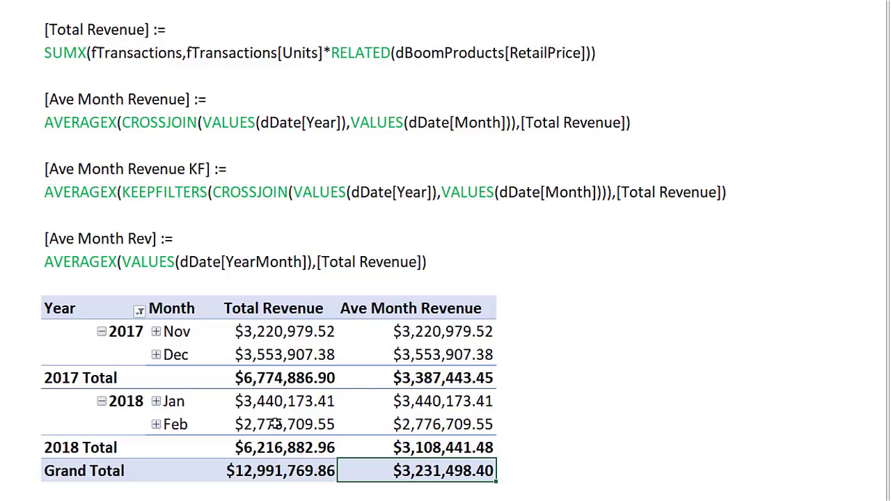
{"action": "mouse_move", "coordinate": [390, 443]}
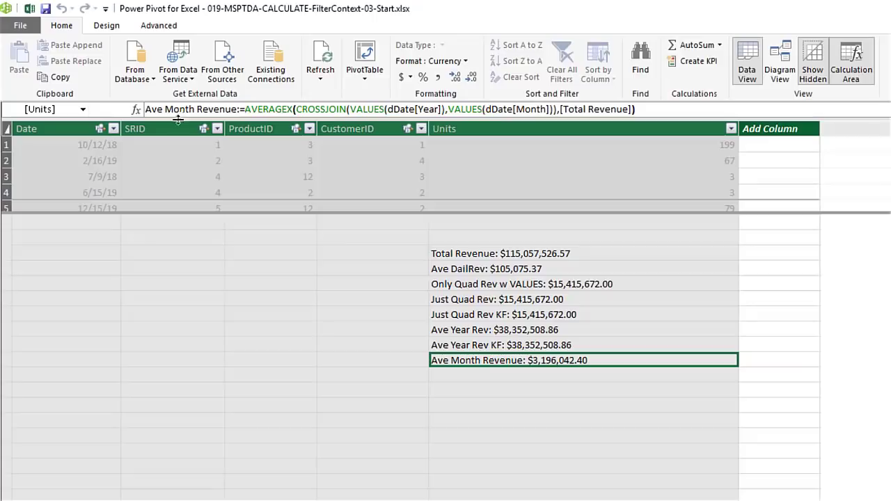
{"action": "left_click_drag", "start_coordinate": [656, 107], "coordinate": [114, 95]}
{"action": "key", "text": "ctrl+c"}
{"action": "left_click", "coordinate": [497, 376]}
{"action": "left_click", "coordinate": [209, 110]}
{"action": "key", "text": "ctrl+v"}
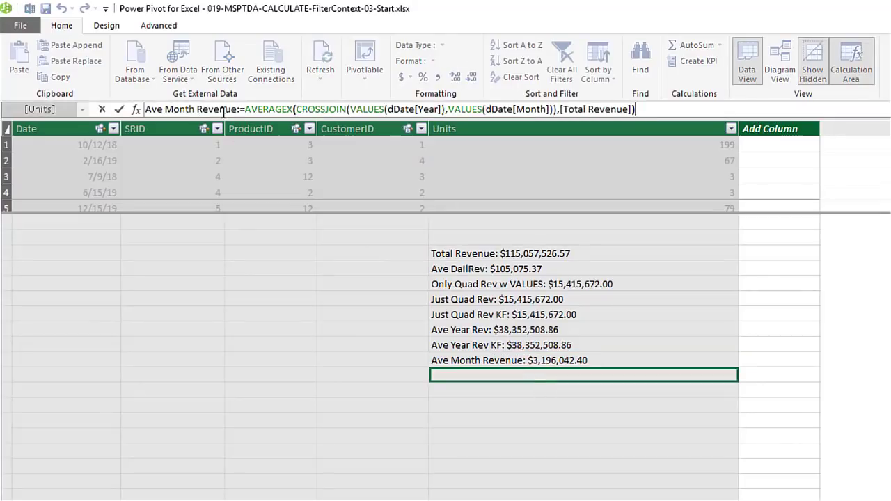
{"action": "left_click", "coordinate": [237, 109]}
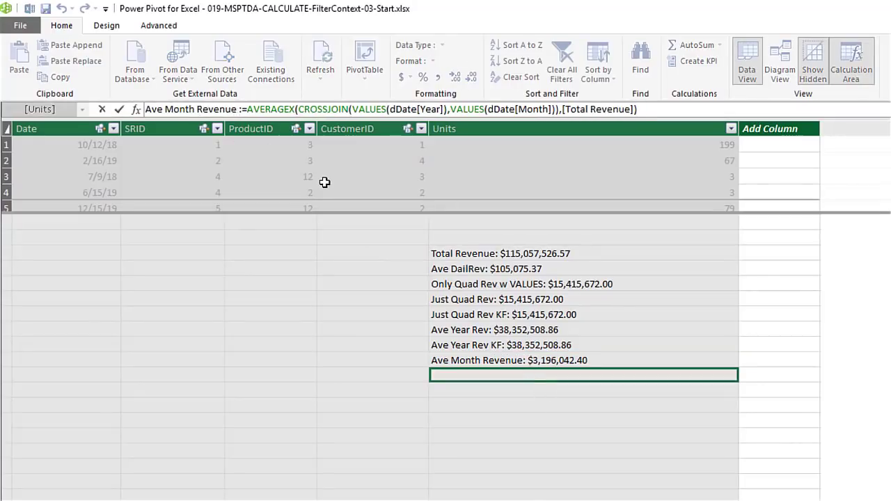
{"action": "type", "text": "KF"}
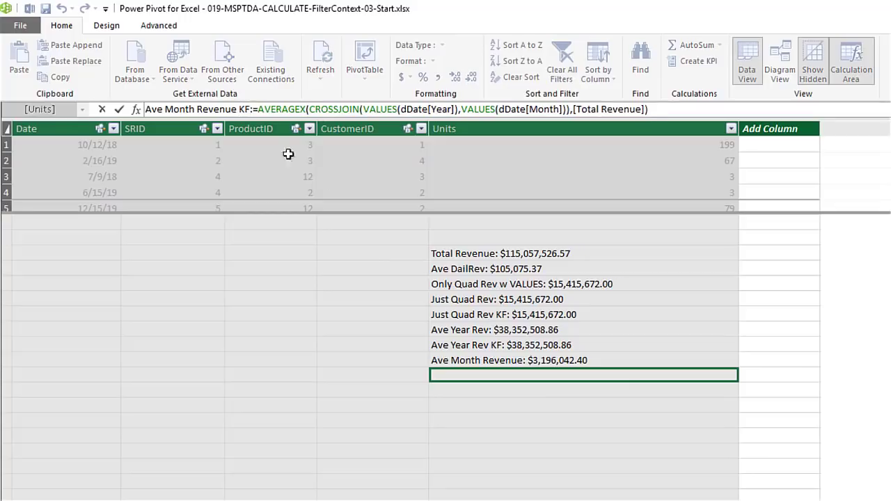
Wrap the CROSSJOIN table argument of Ave Month Revenue KF in KEEPFILTERS and commit the measure.
{"action": "left_click", "coordinate": [310, 110]}
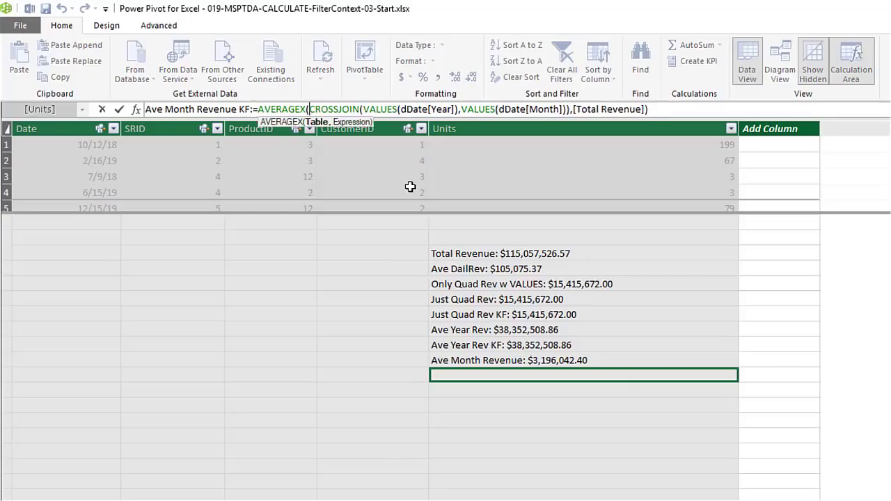
{"action": "type", "text": "KE"}
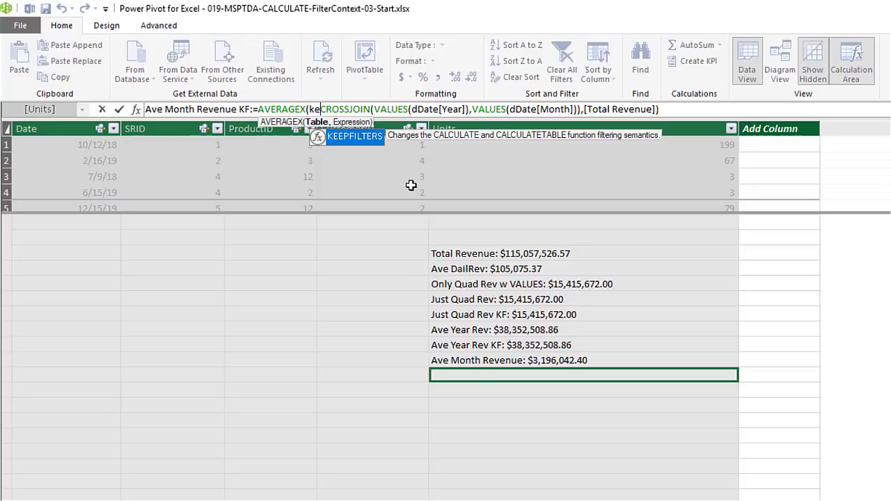
{"action": "key", "text": "Tab"}
{"action": "left_click", "coordinate": [628, 109]}
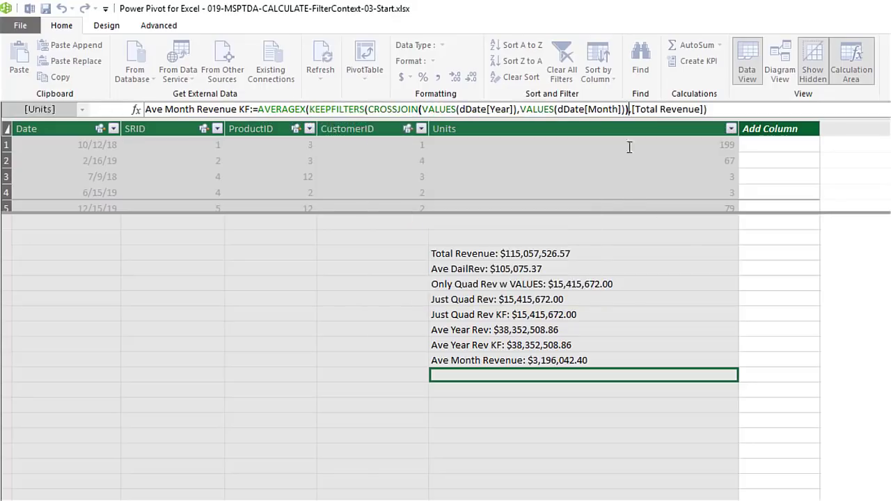
{"action": "type", "text": "))"}
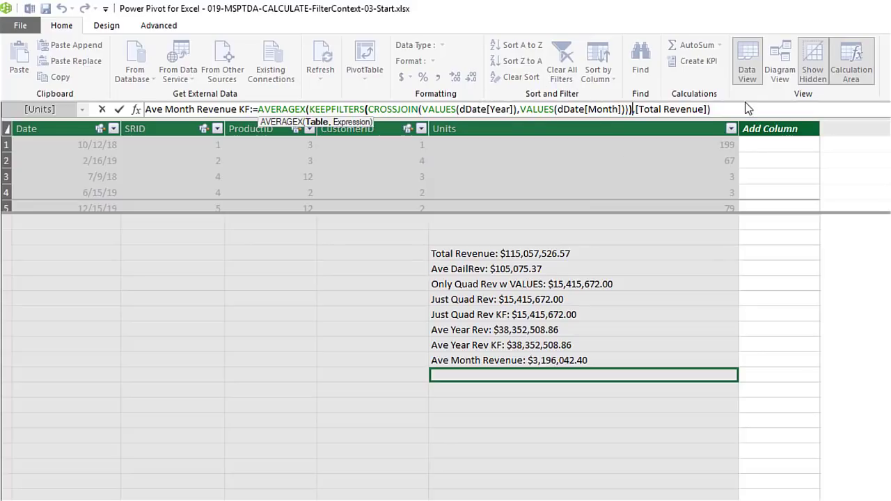
{"action": "key", "text": "Return"}
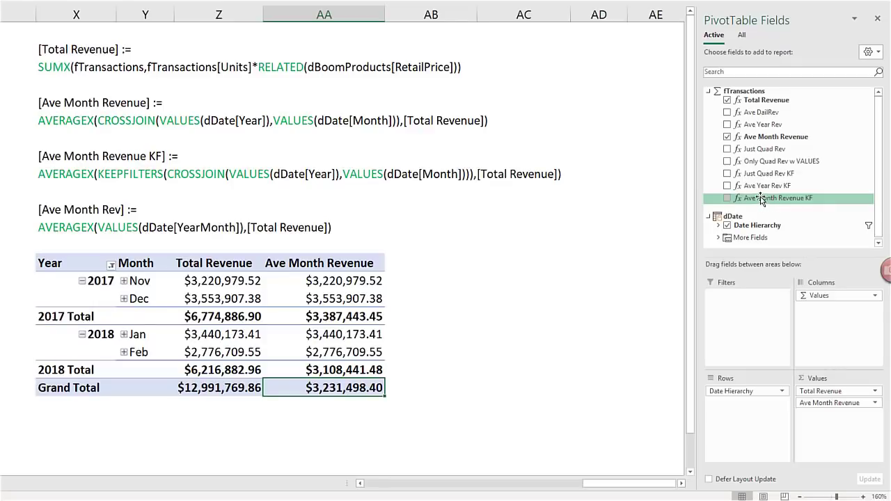
Add Ave Month Revenue KF to the Excel PivotTable's values and check its grand total.
{"action": "left_click_drag", "start_coordinate": [761, 198], "coordinate": [823, 426]}
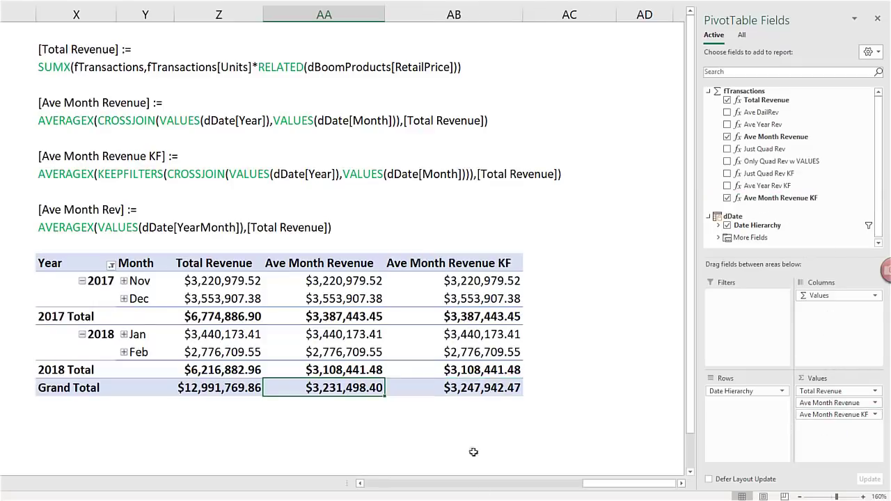
{"action": "left_click", "coordinate": [469, 390]}
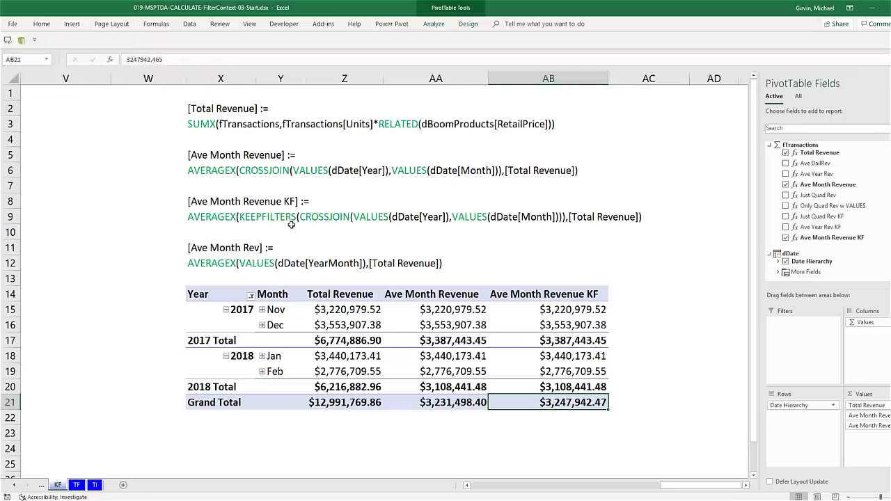
Reopen the Power Pivot data model and duplicate the Ave Month Revenue formula in fTransactions as a new measure named Ave Month Revenue DM.
{"action": "left_click", "coordinate": [394, 22]}
{"action": "left_click", "coordinate": [16, 51]}
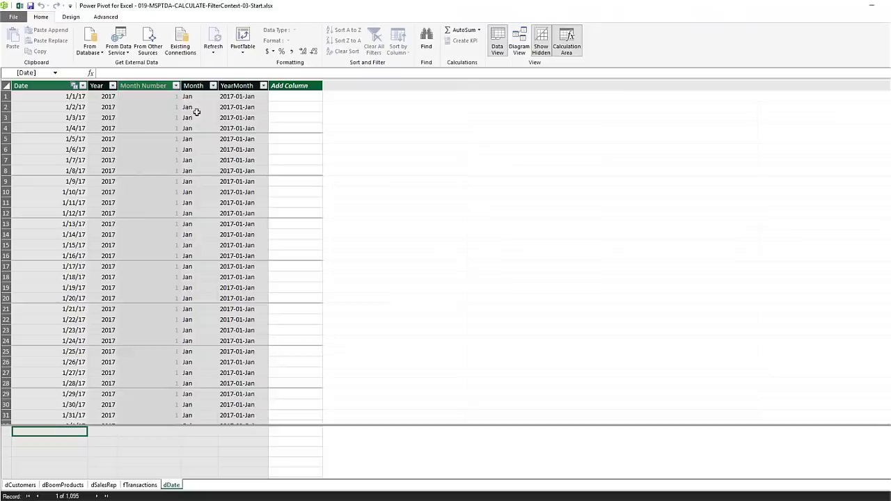
{"action": "left_click", "coordinate": [148, 484]}
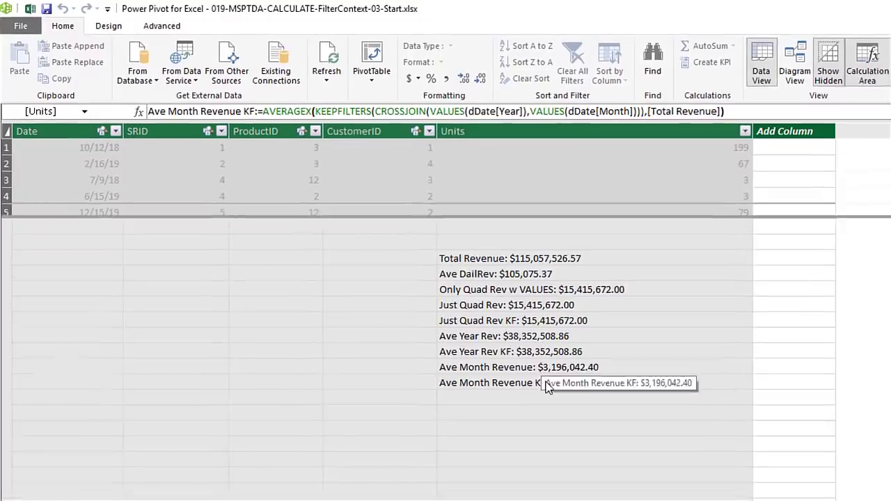
{"action": "left_click", "coordinate": [529, 368]}
{"action": "left_click_drag", "start_coordinate": [687, 111], "coordinate": [134, 74]}
{"action": "key", "text": "ctrl+c"}
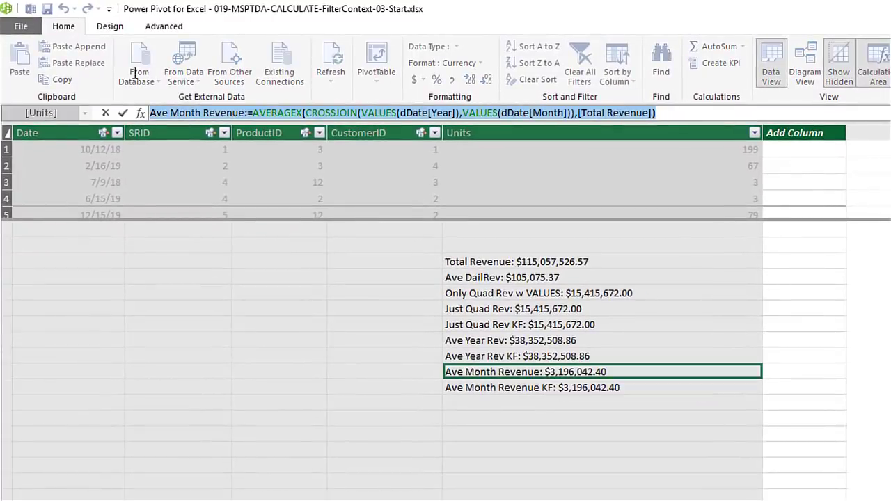
{"action": "key", "text": "Escape"}
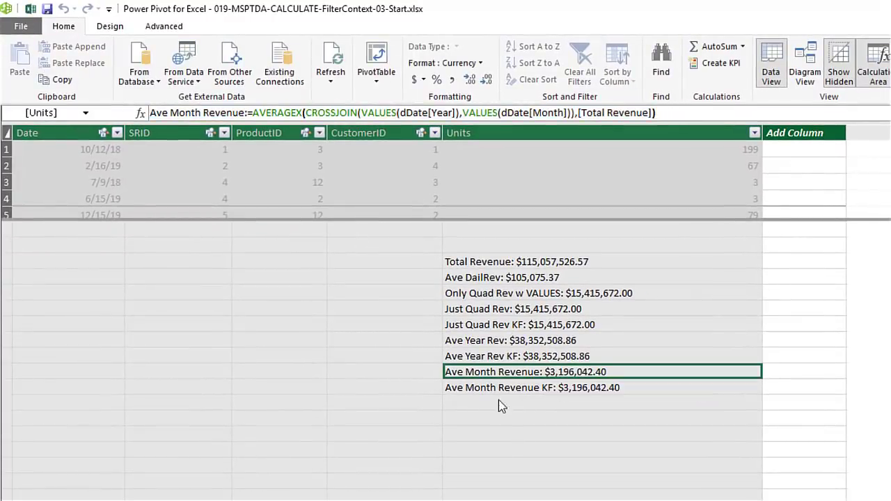
{"action": "left_click", "coordinate": [498, 400]}
{"action": "left_click", "coordinate": [292, 111]}
{"action": "key", "text": "ctrl+v"}
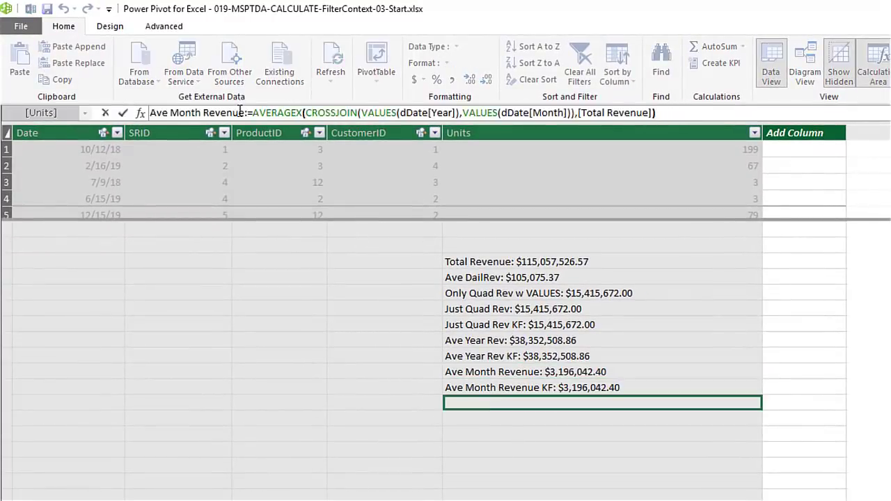
{"action": "left_click", "coordinate": [246, 113]}
{"action": "type", "text": "DM"}
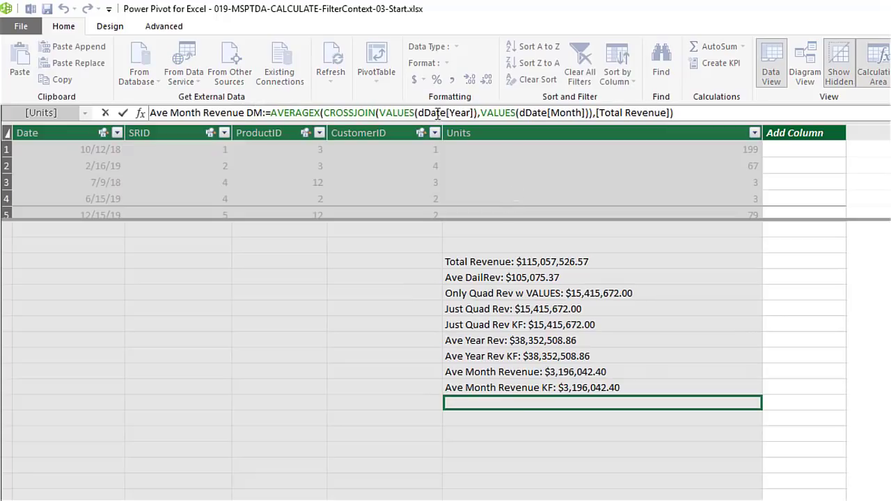
Remove the CROSSJOIN table argument from the Ave Month Revenue DM formula, keeping AVERAGEX and the [Total Revenue] expression.
{"action": "left_click", "coordinate": [594, 112]}
{"action": "key", "text": "BackSpace"}
{"action": "key", "text": "BackSpace"}
{"action": "key", "text": "BackSpace"}
{"action": "key", "text": "BackSpace"}
{"action": "key", "text": "BackSpace"}
{"action": "key", "text": "BackSpace"}
{"action": "key", "text": "BackSpace"}
{"action": "key", "text": "BackSpace"}
{"action": "key", "text": "BackSpace"}
{"action": "key", "text": "BackSpace"}
{"action": "key", "text": "BackSpace"}
{"action": "key", "text": "BackSpace"}
{"action": "key", "text": "BackSpace"}
{"action": "key", "text": "BackSpace"}
{"action": "key", "text": "BackSpace"}
{"action": "key", "text": "BackSpace"}
{"action": "key", "text": "BackSpace"}
{"action": "key", "text": "BackSpace"}
{"action": "key", "text": "BackSpace"}
{"action": "key", "text": "BackSpace"}
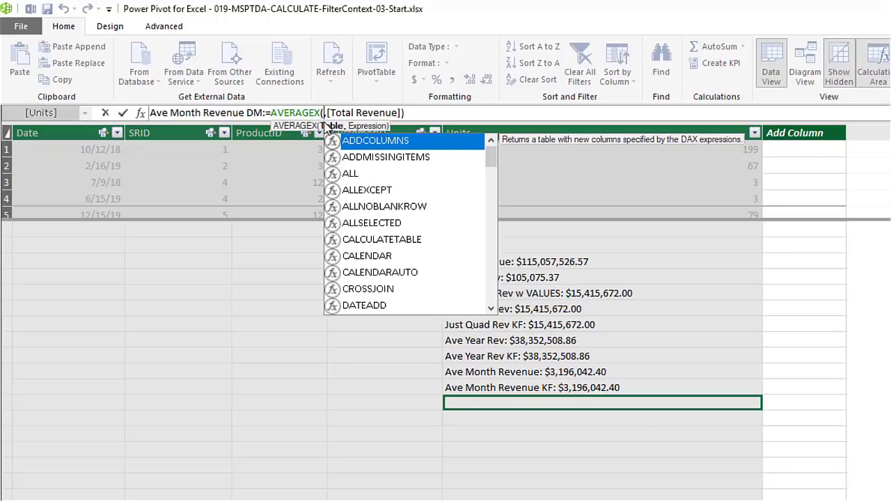
Enter VALUES(dDate[YearMonth]) as the AVERAGEX table argument of Ave Month Revenue DM and commit the measure.
{"action": "type", "text": "values"}
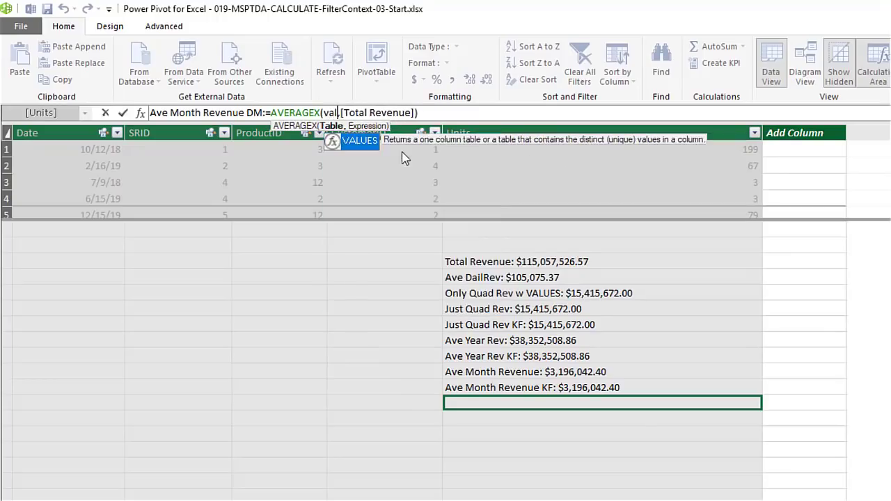
{"action": "key", "text": "Tab"}
{"action": "type", "text": "d"}
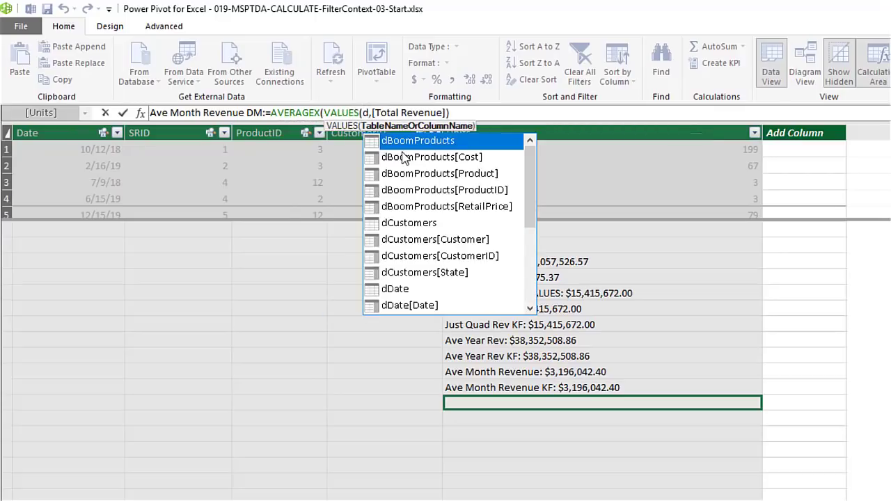
{"action": "type", "text": "d"}
{"action": "key", "text": "Down"}
{"action": "key", "text": "Down"}
{"action": "key", "text": "Down"}
{"action": "key", "text": "Down"}
{"action": "key", "text": "Down"}
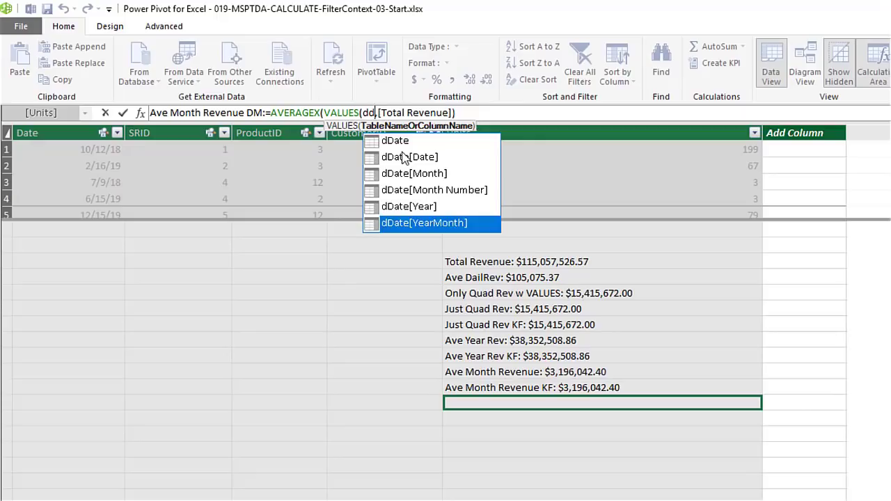
{"action": "key", "text": "Tab"}
{"action": "type", "text": ")"}
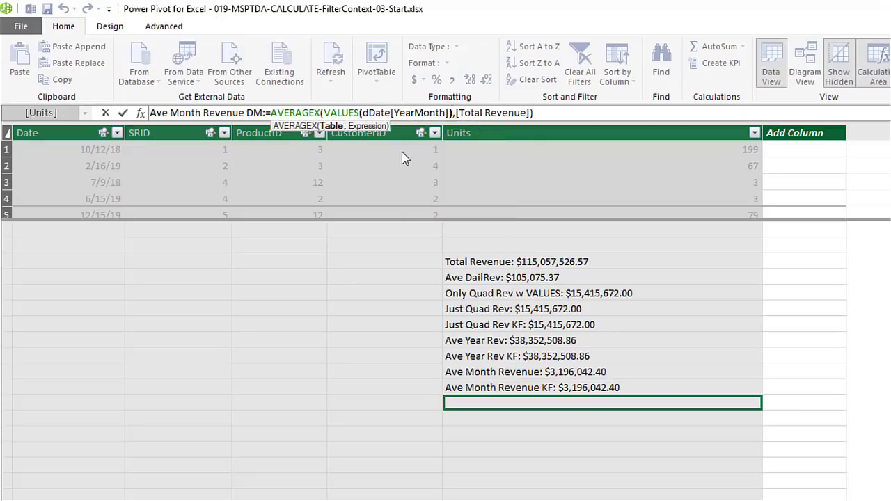
{"action": "key", "text": "Return"}
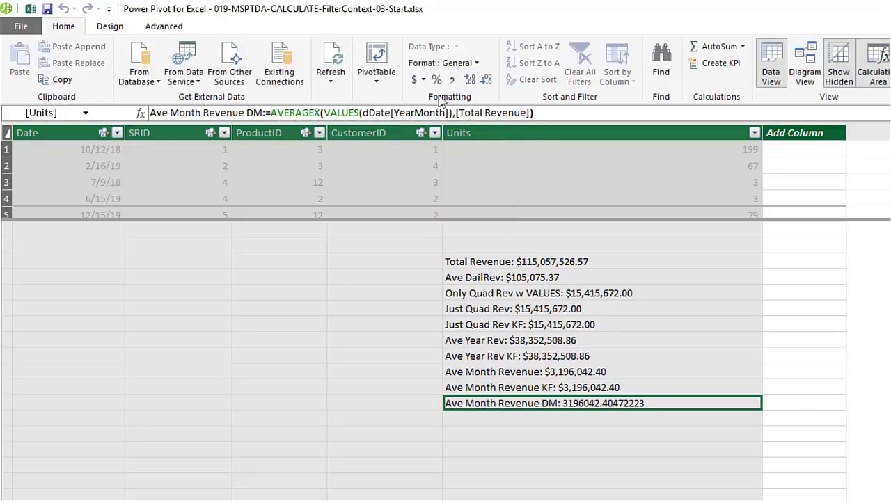
Add Ave Month Revenue DM to the Excel PivotTable's values and compare its grand total with Ave Month Revenue's.
{"action": "key", "text": "alt+Tab"}
{"action": "left_click_drag", "start_coordinate": [761, 209], "coordinate": [828, 444]}
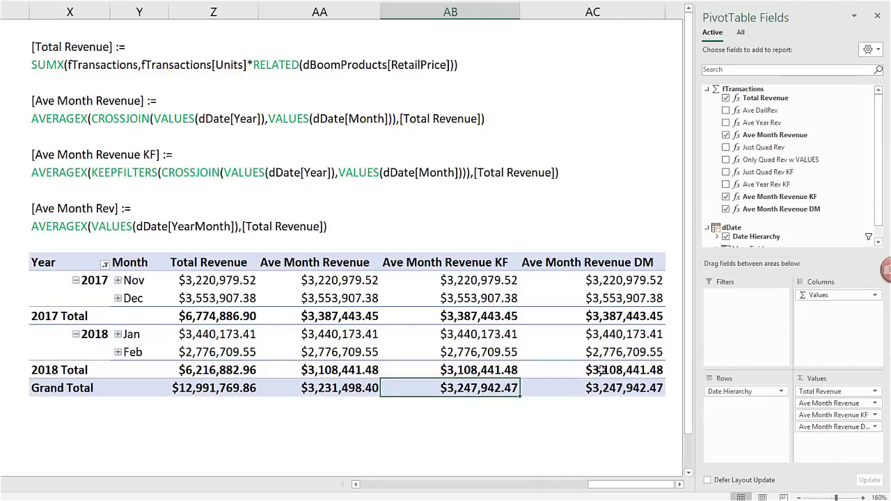
{"action": "left_click", "coordinate": [604, 387]}
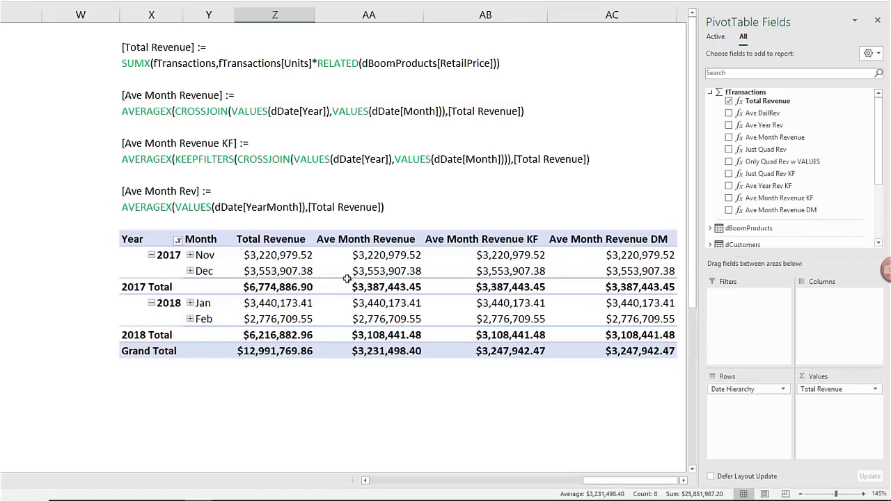
{"action": "left_click", "coordinate": [396, 352]}
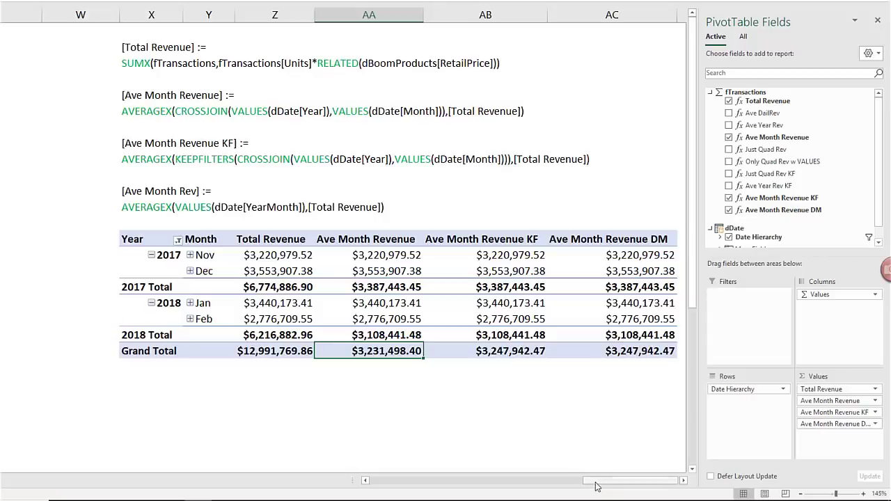
{"action": "left_click_drag", "start_coordinate": [599, 482], "coordinate": [423, 481]}
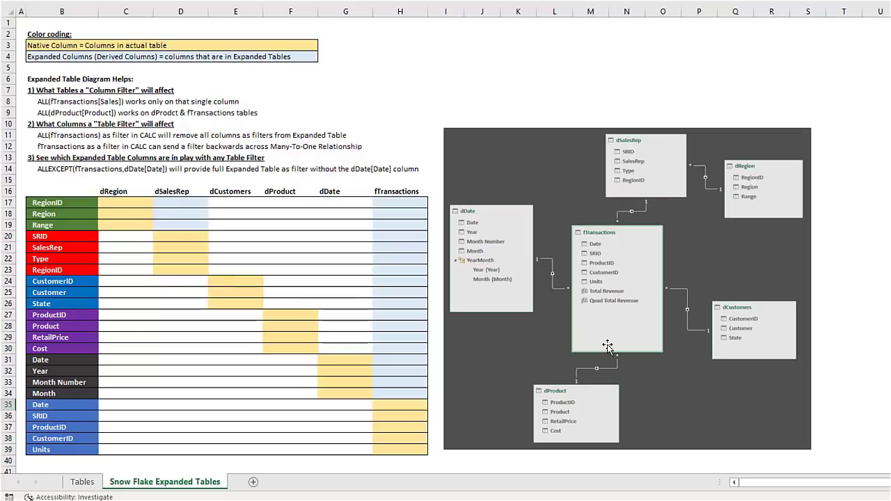
Examine the Star Schema Expanded Tables diagram for the tables affected by Units and Product column filters and the columns in the expanded fTransactions table.
{"action": "key", "text": "Return"}
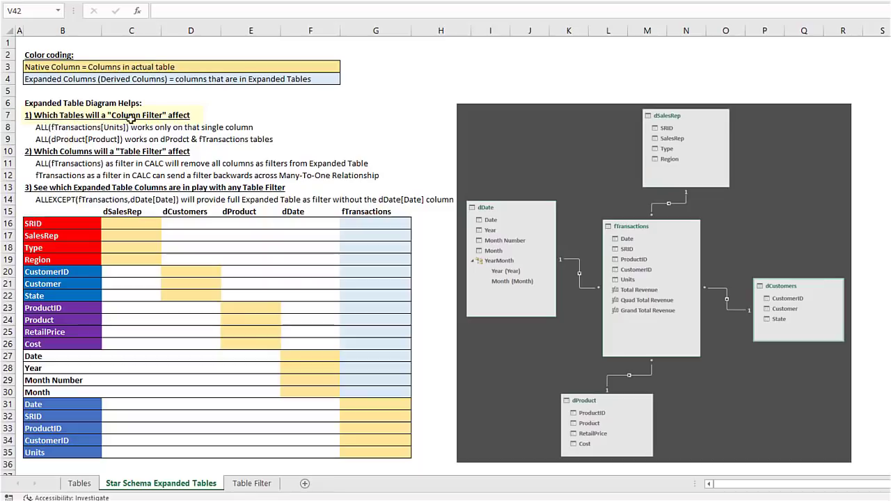
{"action": "left_click", "coordinate": [21, 128]}
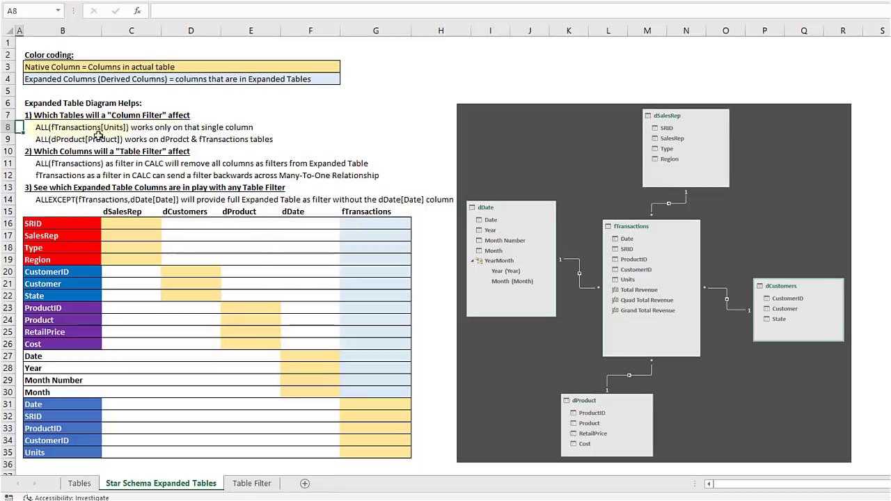
{"action": "left_click_drag", "start_coordinate": [383, 453], "coordinate": [63, 452]}
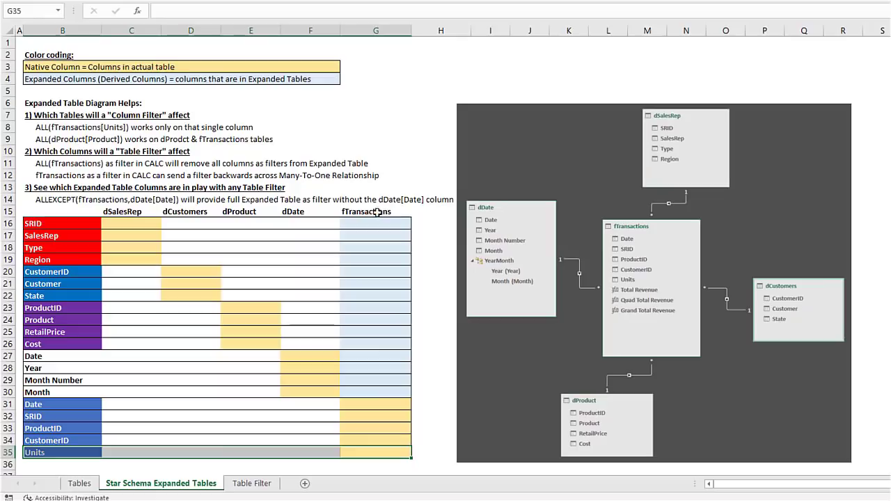
{"action": "left_click", "coordinate": [18, 139]}
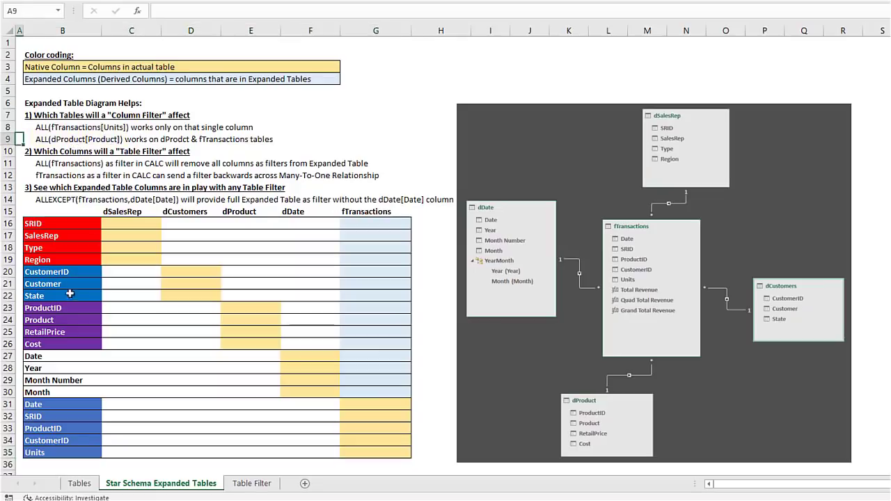
{"action": "left_click_drag", "start_coordinate": [54, 321], "coordinate": [374, 321]}
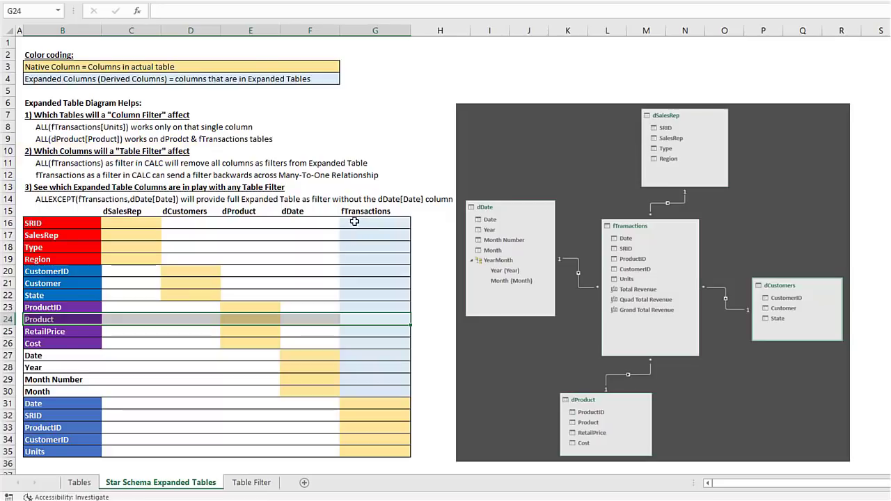
{"action": "left_click_drag", "start_coordinate": [354, 221], "coordinate": [376, 440]}
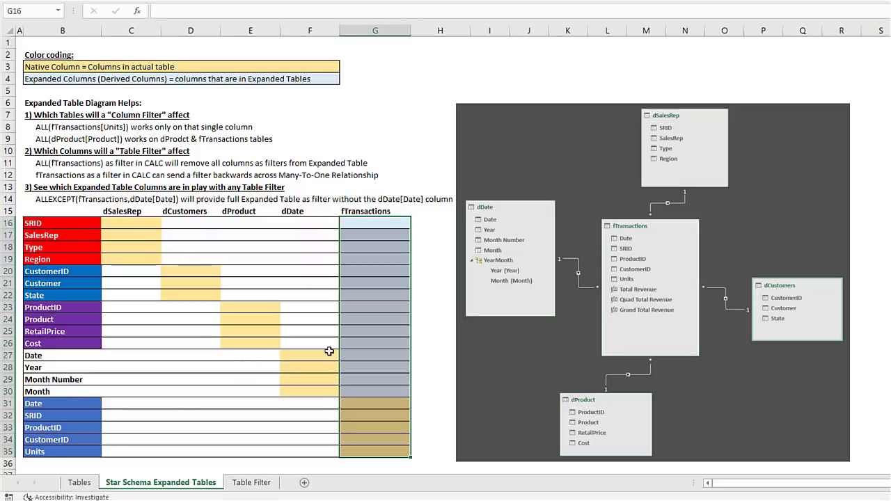
{"action": "left_click", "coordinate": [374, 212]}
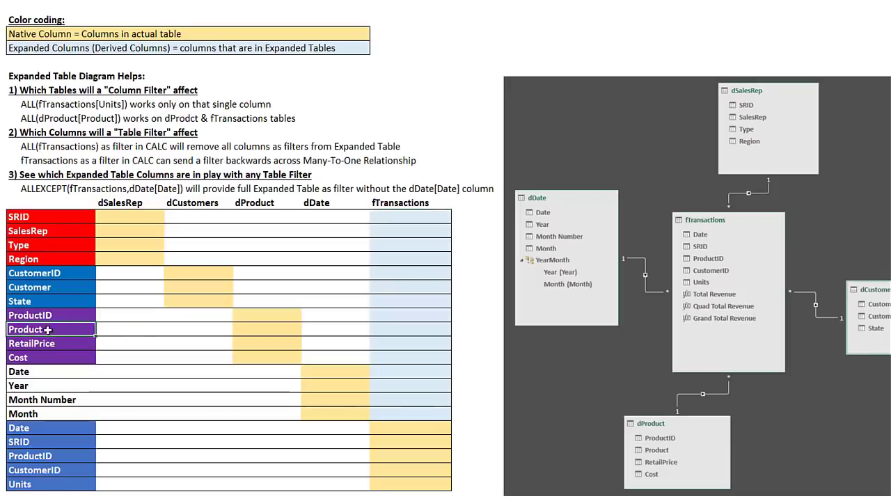
{"action": "left_click_drag", "start_coordinate": [60, 319], "coordinate": [396, 327]}
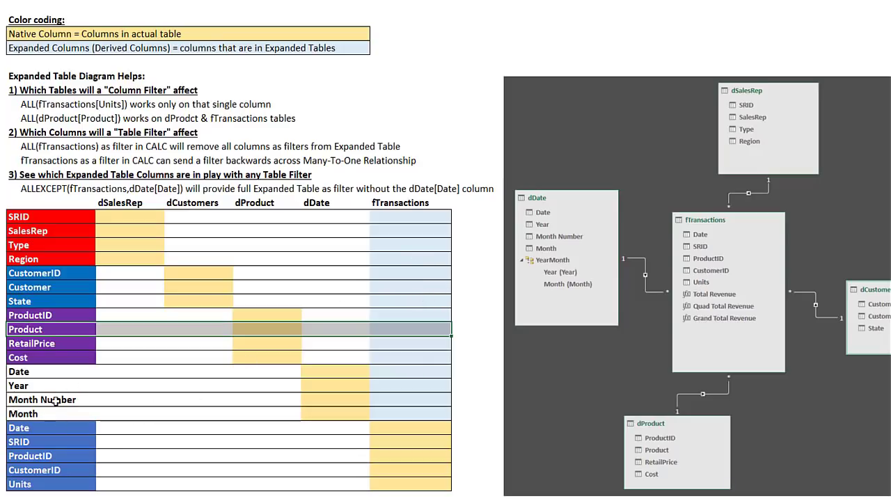
{"action": "left_click_drag", "start_coordinate": [387, 218], "coordinate": [417, 481]}
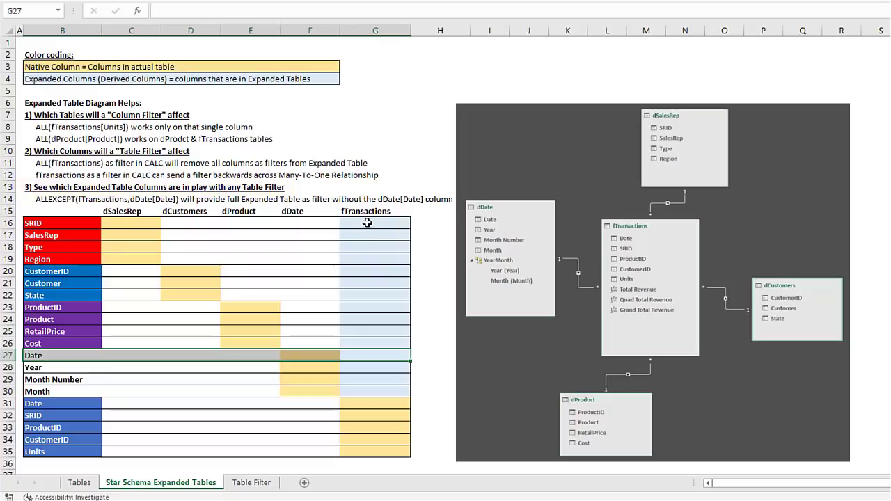
{"action": "left_click_drag", "start_coordinate": [367, 222], "coordinate": [373, 427]}
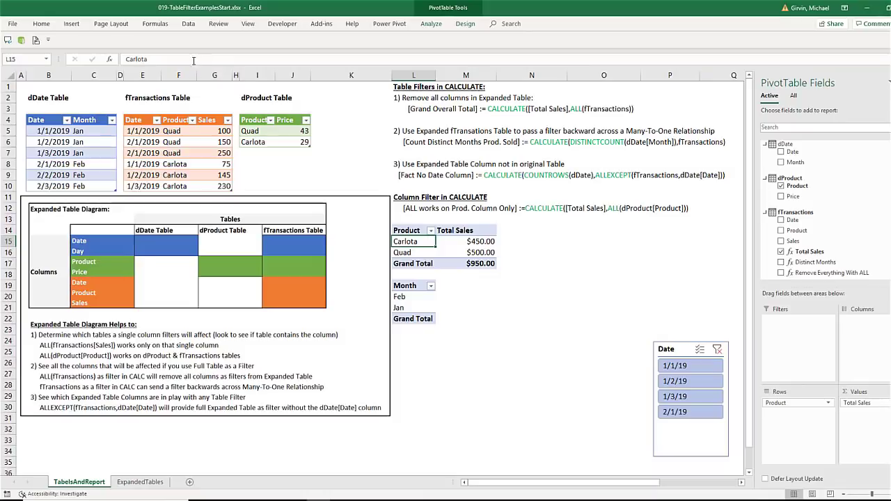
In the Power Pivot window of 019-TableFilterExamplesStart.xlsx, complete Grand Overall Total as CALCULATE([Total Sales],ALL(fTransactions)) and commit it.
{"action": "key", "text": "alt+Tab"}
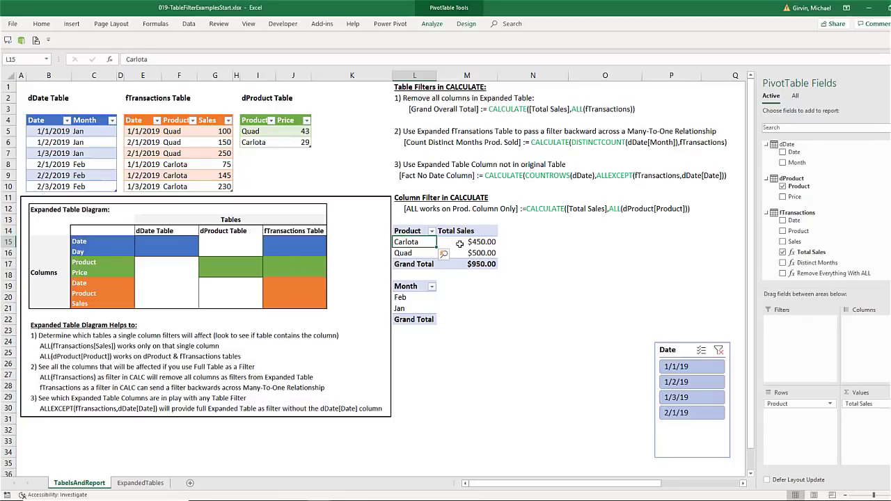
{"action": "mouse_move", "coordinate": [459, 243]}
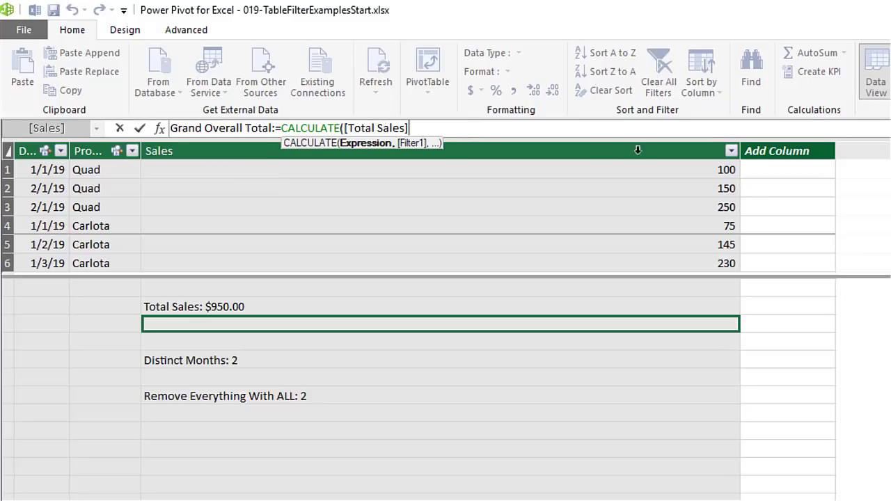
{"action": "type", "text": ",al"}
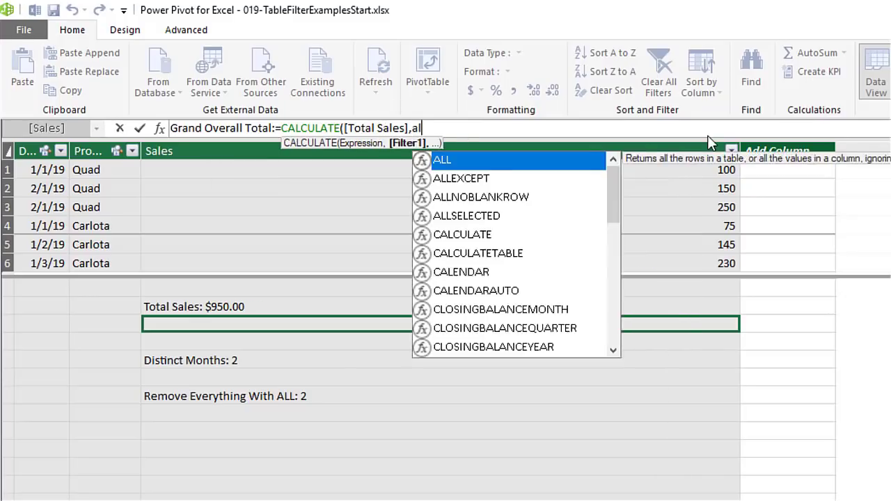
{"action": "key", "text": "Tab"}
{"action": "type", "text": "ft"}
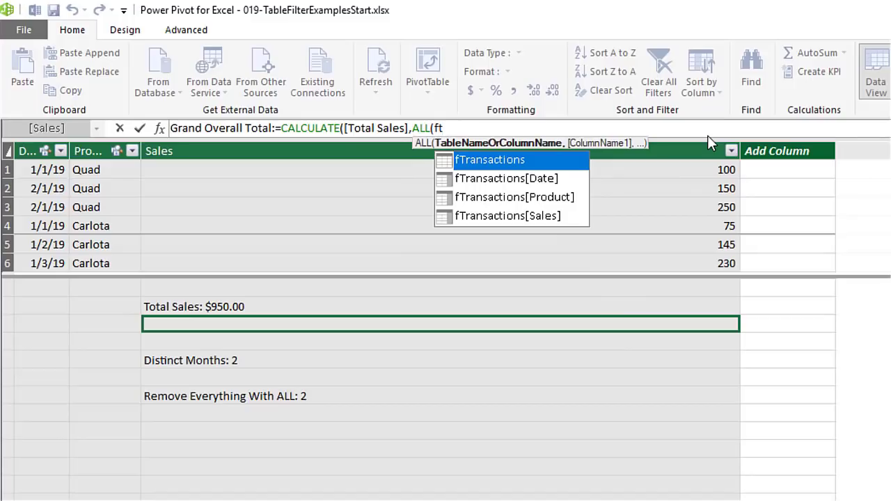
{"action": "key", "text": "Tab"}
{"action": "type", "text": ")"}
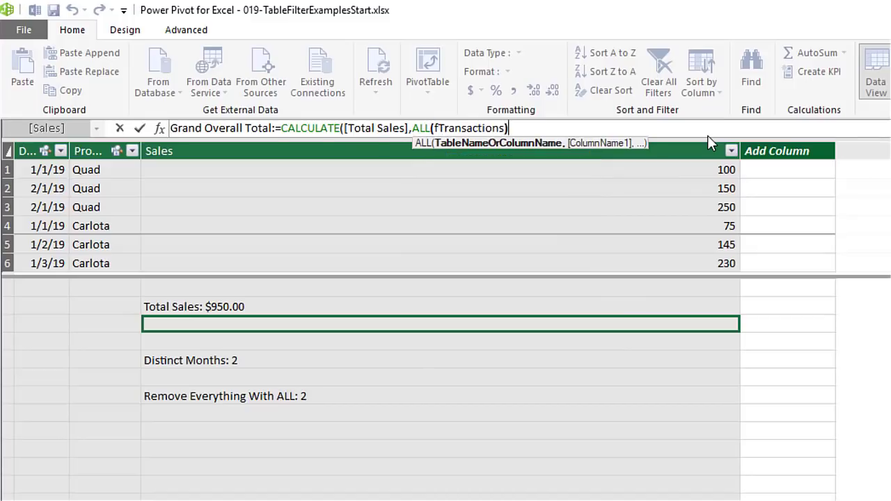
{"action": "type", "text": ")"}
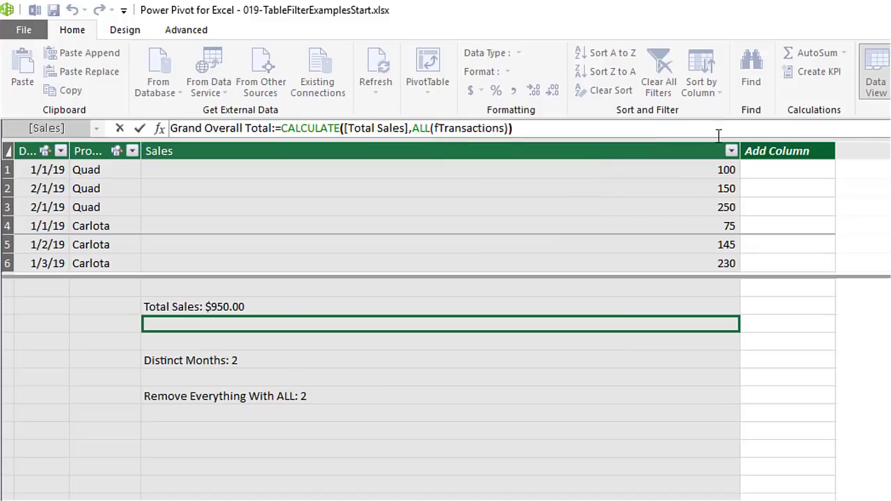
{"action": "left_click", "coordinate": [412, 129]}
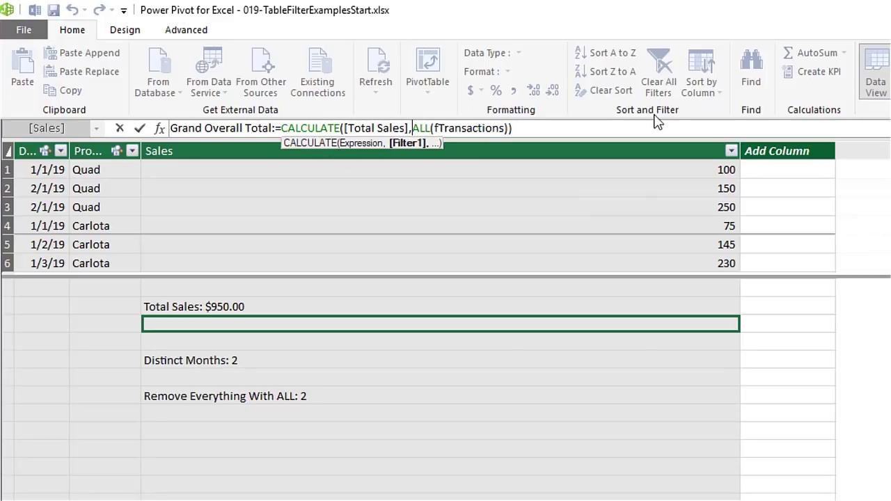
{"action": "key", "text": "Return"}
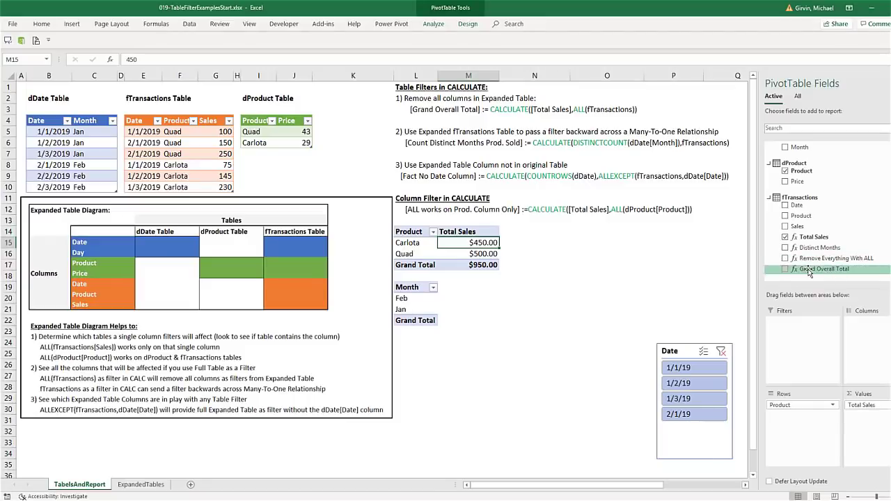
Add Grand Overall Total to the product PivotTable's values and test it by filtering the Date slicer to 1/1/19 and clearing the filter.
{"action": "left_click_drag", "start_coordinate": [827, 269], "coordinate": [866, 416]}
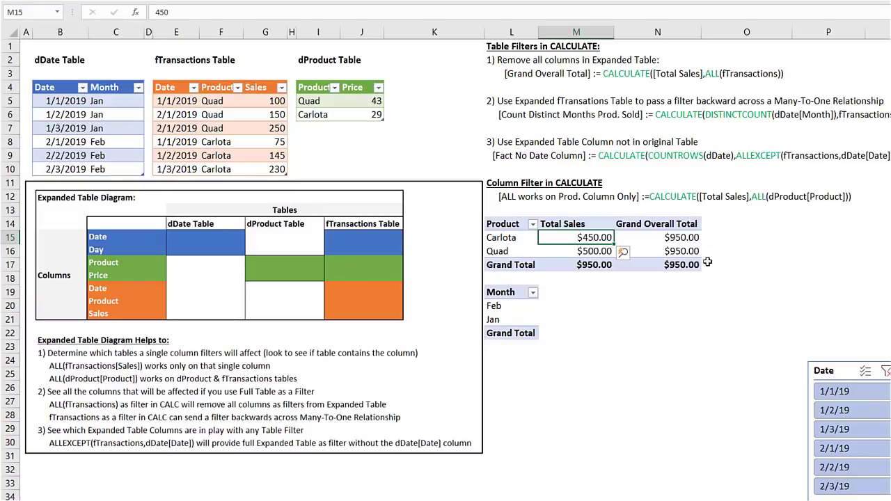
{"action": "left_click", "coordinate": [681, 238]}
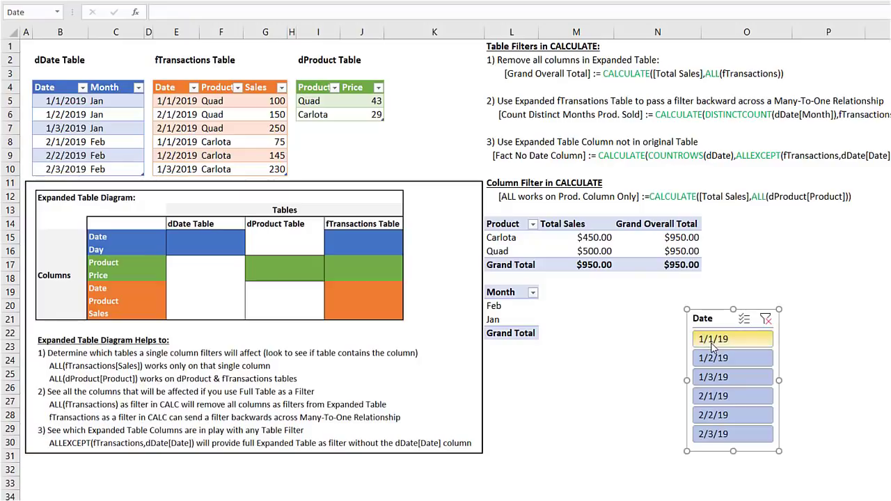
{"action": "left_click", "coordinate": [713, 348]}
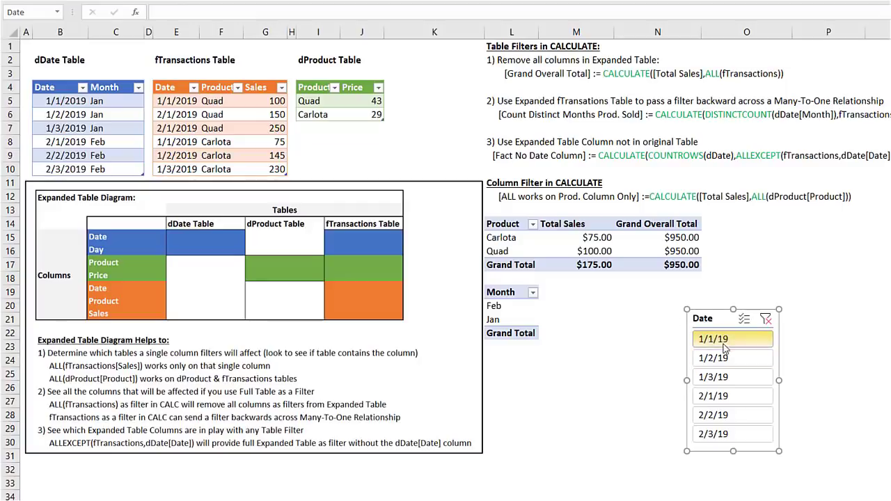
{"action": "left_click", "coordinate": [770, 319]}
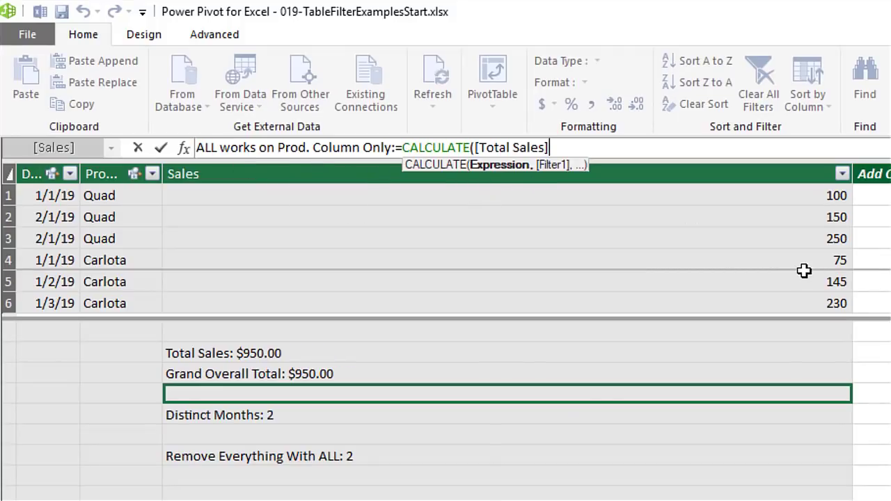
Complete ALL works on Prod. Column Only as CALCULATE([Total Sales],ALL(dProduct[Product])) and commit the measure.
{"action": "type", "text": ",ALL(dp"}
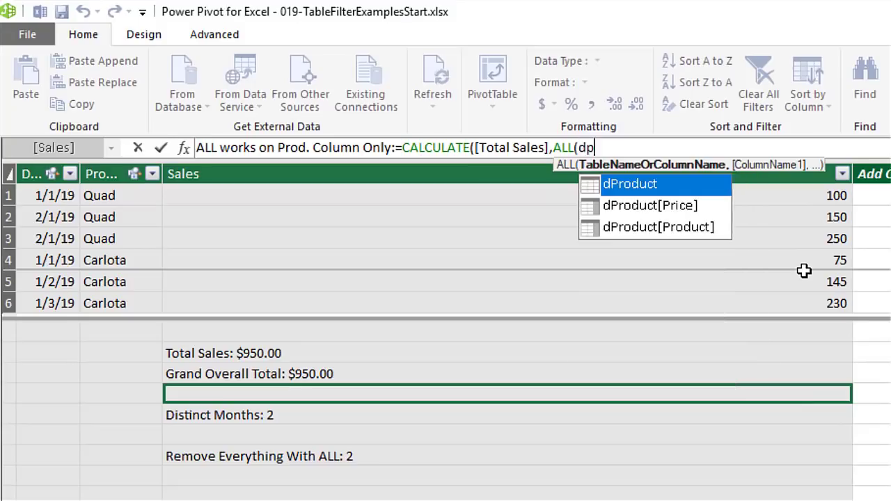
{"action": "key", "text": "Down"}
{"action": "key", "text": "Down"}
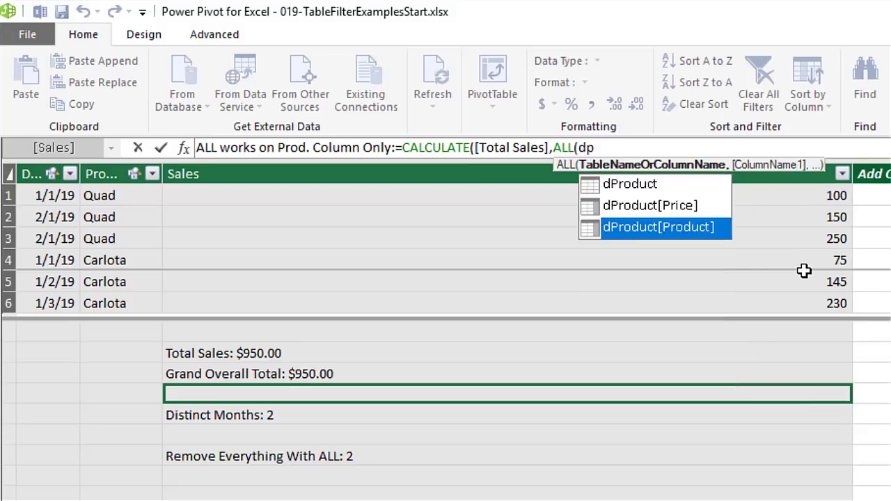
{"action": "key", "text": "Tab"}
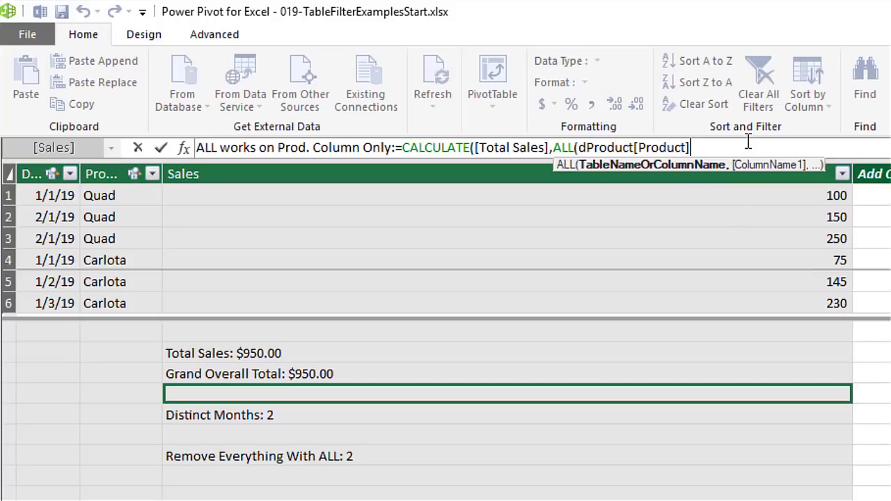
{"action": "type", "text": "))"}
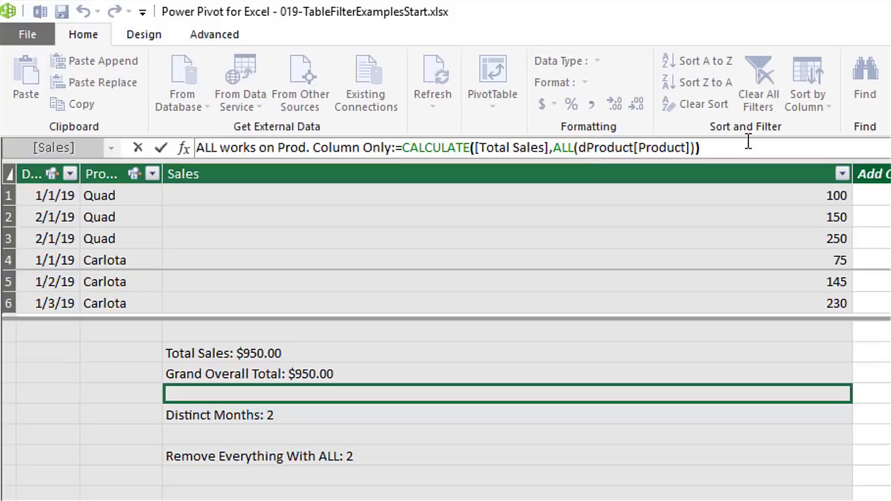
{"action": "key", "text": "Return"}
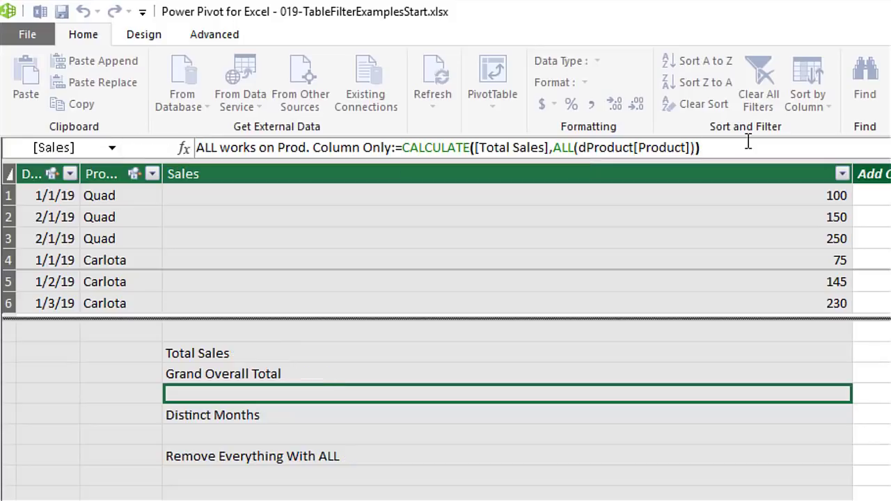
In Excel, add ALL works on Prod. Column Only to the product PivotTable's values and test it with the Date slicer filtered to 1/1/19.
{"action": "key", "text": "alt+Tab"}
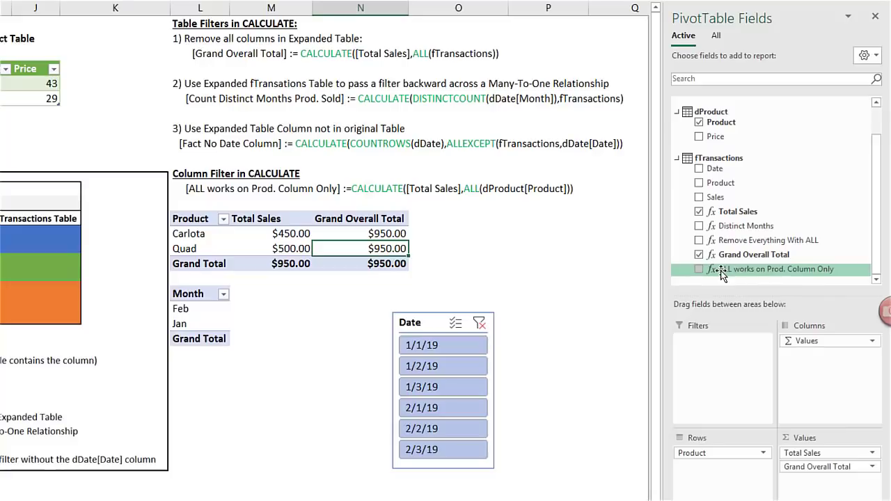
{"action": "left_click_drag", "start_coordinate": [721, 273], "coordinate": [814, 495]}
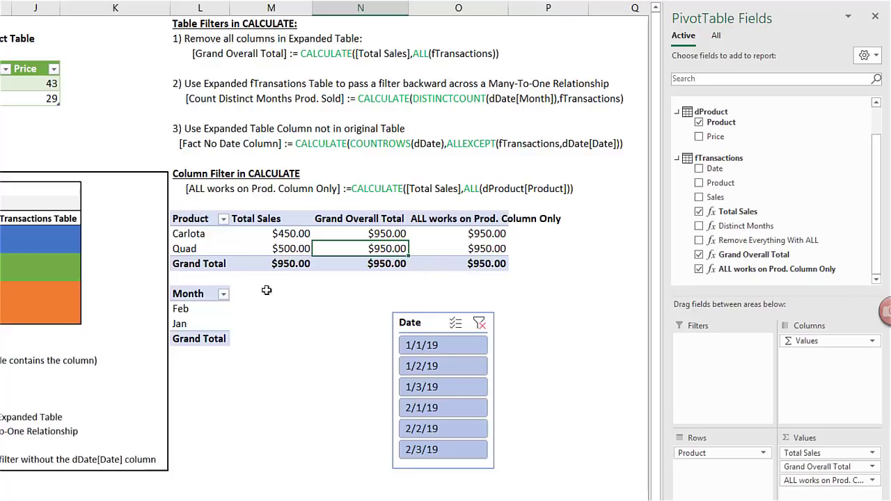
{"action": "left_click", "coordinate": [423, 347]}
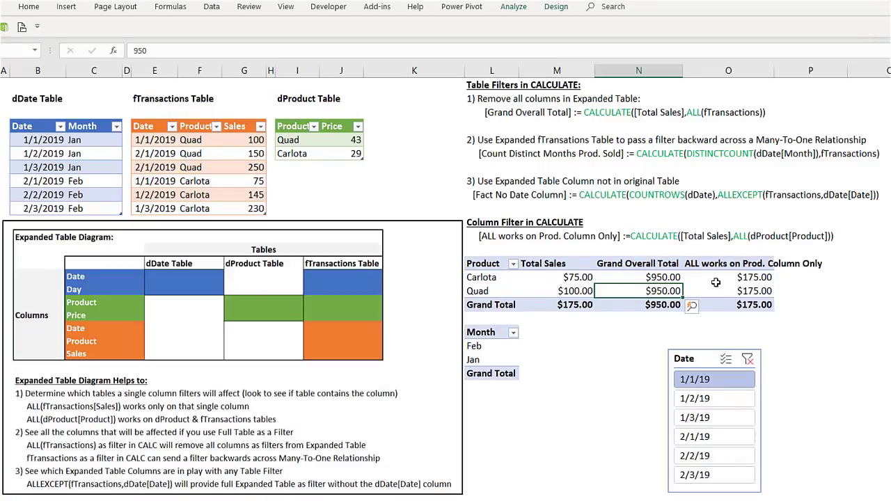
{"action": "left_click", "coordinate": [345, 265]}
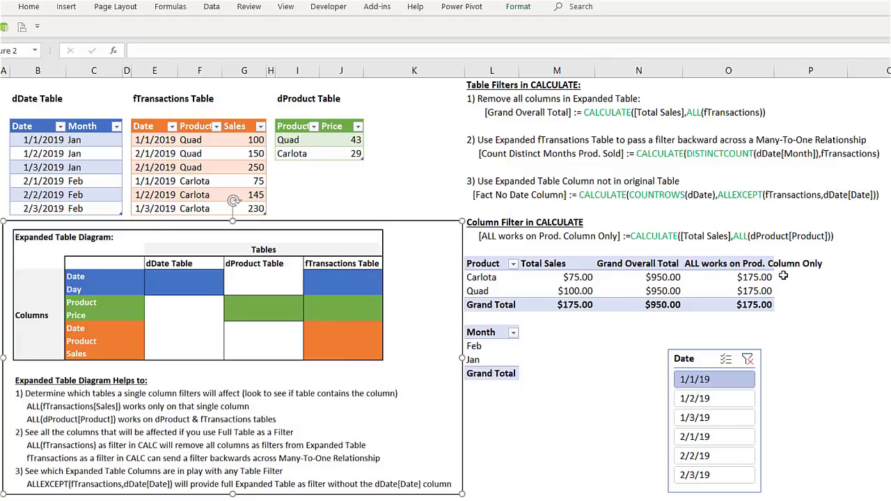
{"action": "left_click", "coordinate": [783, 275]}
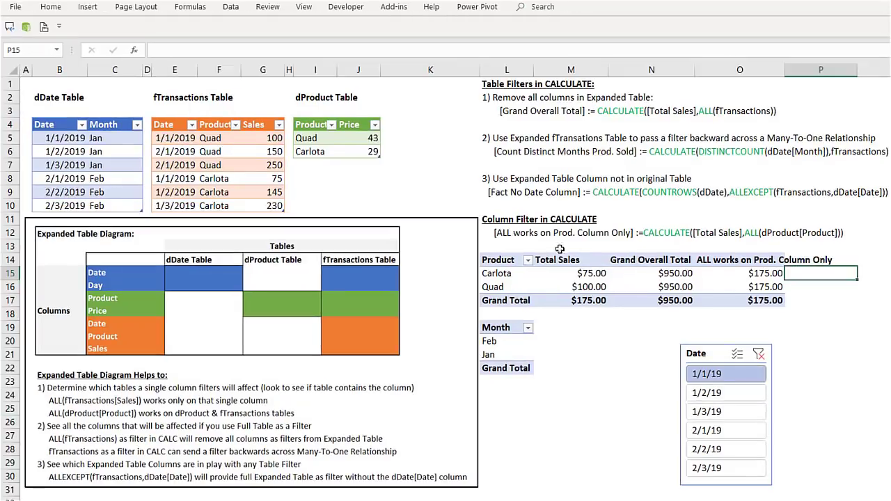
{"action": "left_click", "coordinate": [794, 282]}
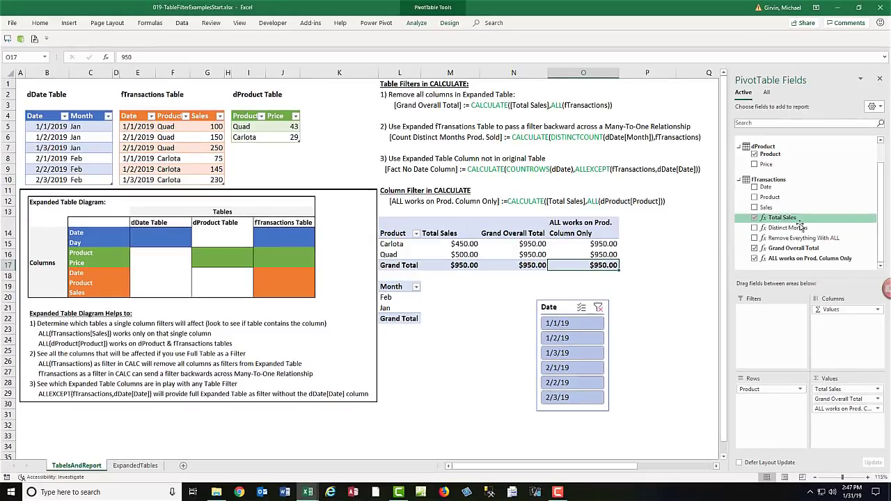
Add Distinct Months to the product PivotTable's values, and in Power Pivot complete Count Distinct Months Prod. Sold as CALCULATE([Distinct Months],fTransactions).
{"action": "left_click_drag", "start_coordinate": [776, 229], "coordinate": [835, 416]}
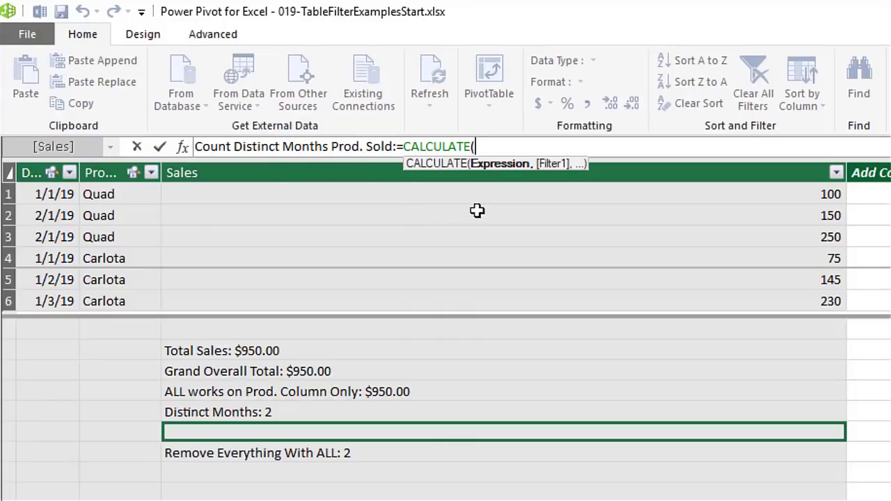
{"action": "type", "text": "["}
{"action": "key", "text": "Down"}
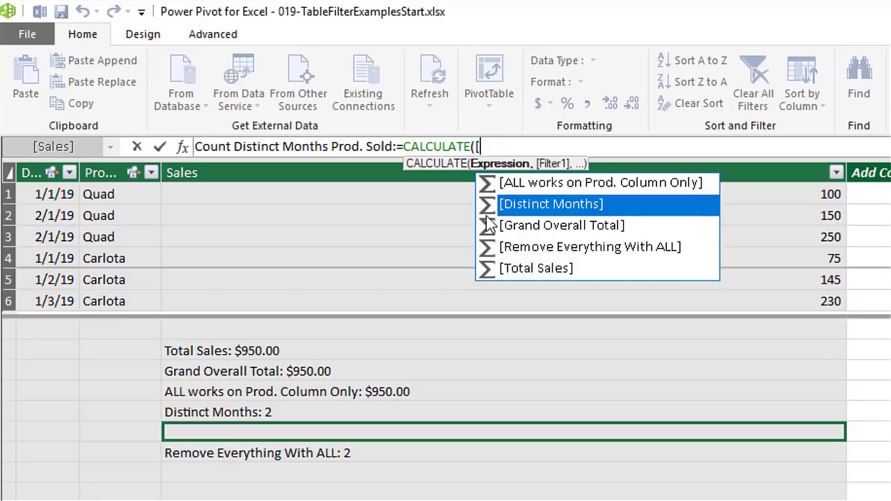
{"action": "key", "text": "Tab"}
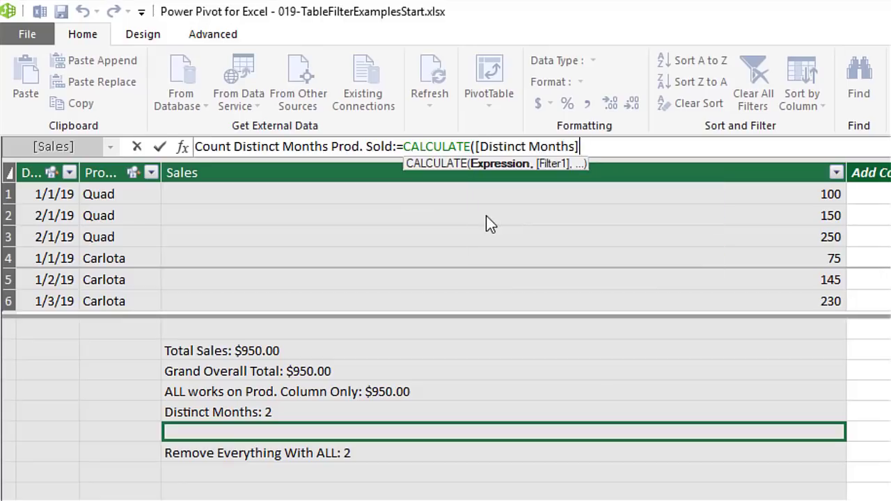
{"action": "type", "text": ",ft"}
{"action": "key", "text": "Tab"}
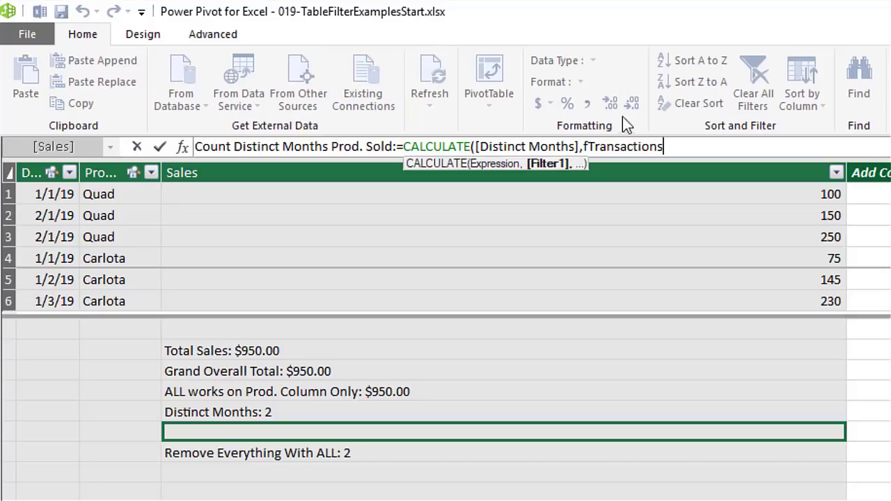
{"action": "type", "text": ")"}
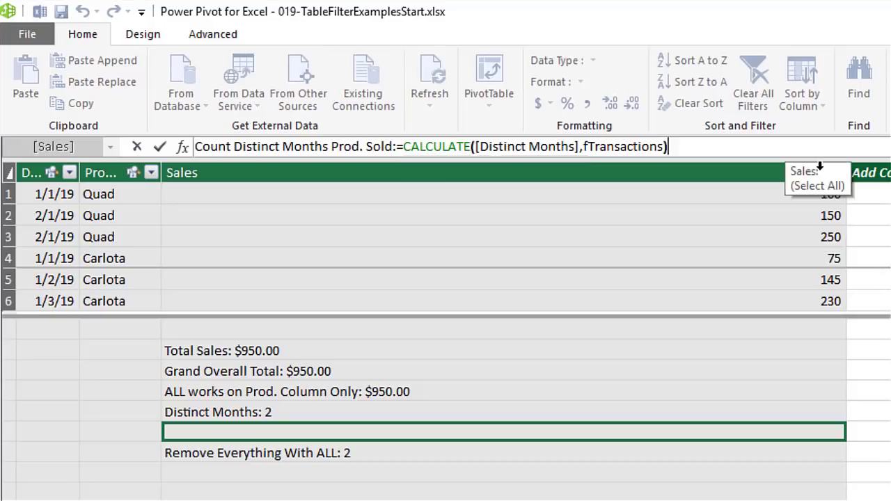
{"action": "key", "text": "Return"}
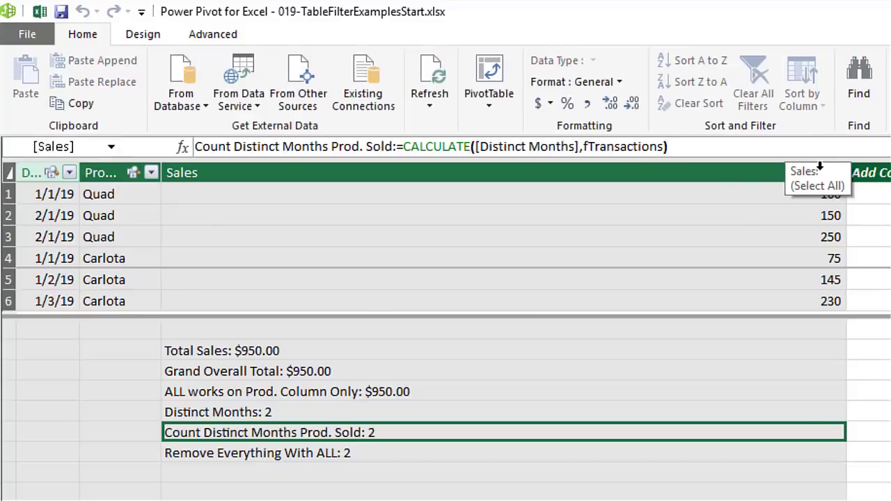
In Excel, add Count Distinct Months Prod. Sold to the product PivotTable's values and wrap the text of its column header.
{"action": "key", "text": "alt+Tab"}
{"action": "left_click_drag", "start_coordinate": [772, 268], "coordinate": [826, 449]}
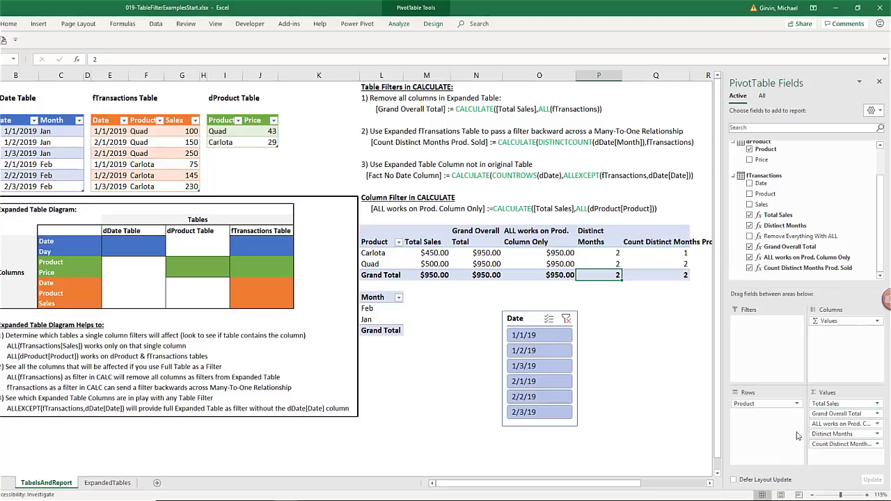
{"action": "left_click", "coordinate": [638, 242]}
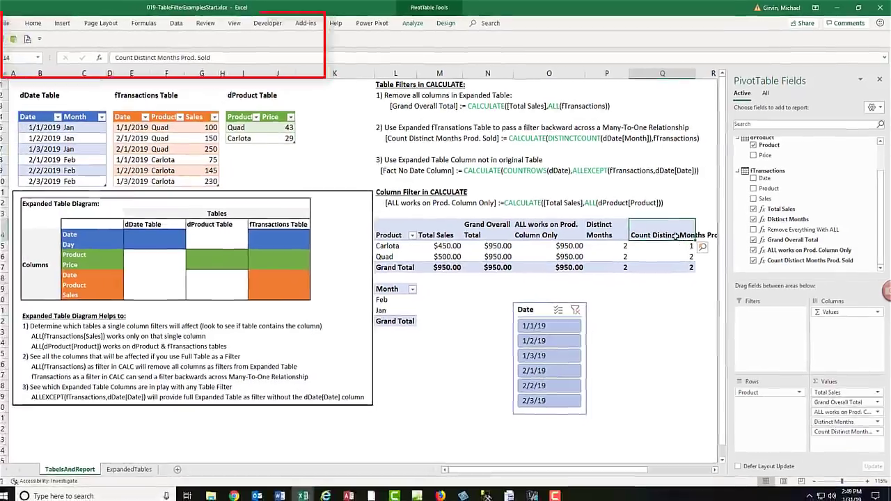
{"action": "left_click", "coordinate": [33, 23]}
{"action": "left_click", "coordinate": [262, 41]}
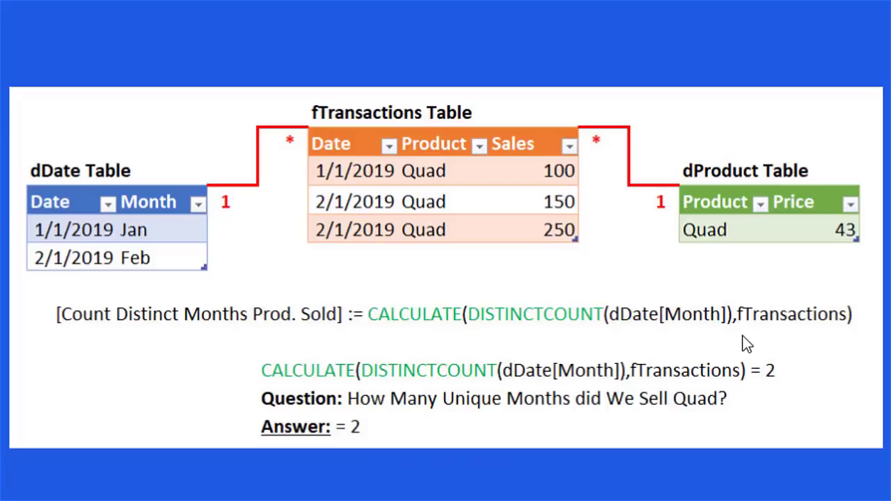
Review the Distinct Months and Remove Everything With ALL formulas, and add both measures to the month PivotTable's values to compare them.
{"action": "key", "text": "alt+Tab"}
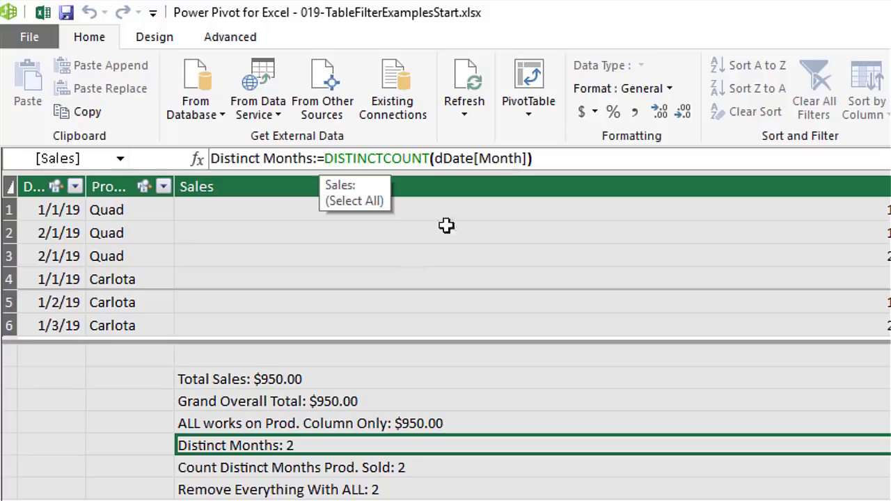
{"action": "left_click", "coordinate": [332, 492]}
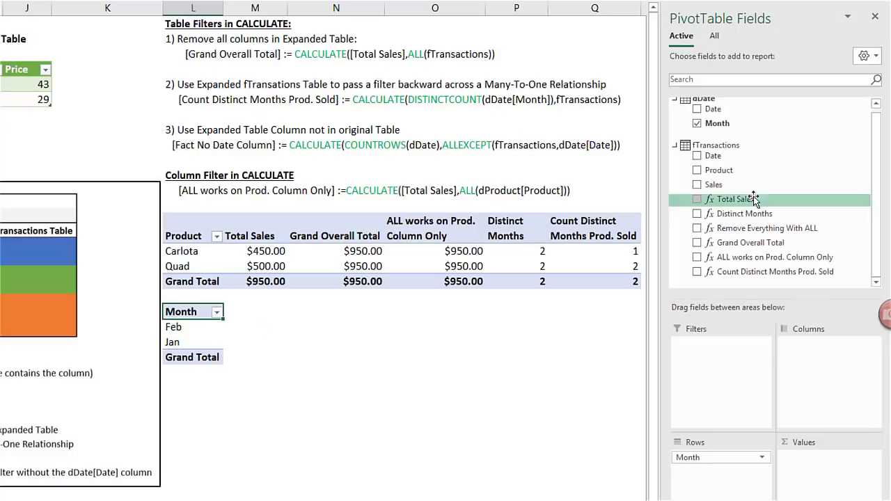
{"action": "left_click_drag", "start_coordinate": [746, 213], "coordinate": [830, 494]}
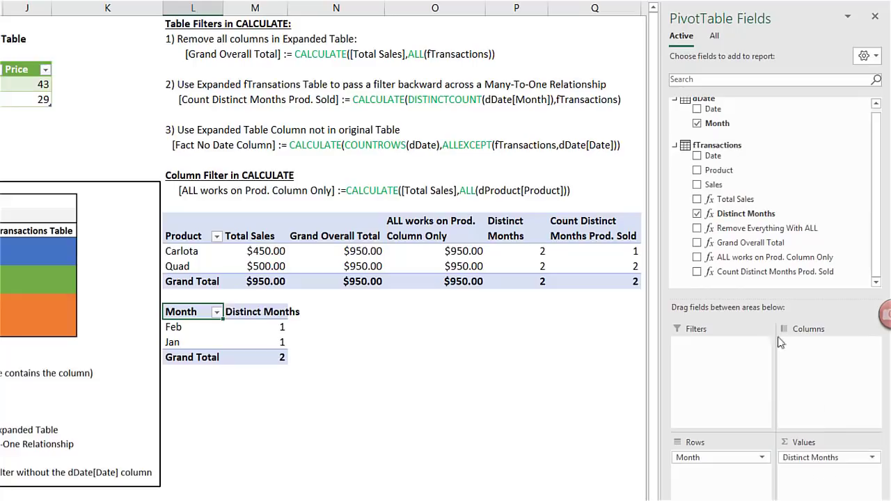
{"action": "left_click_drag", "start_coordinate": [717, 229], "coordinate": [794, 492]}
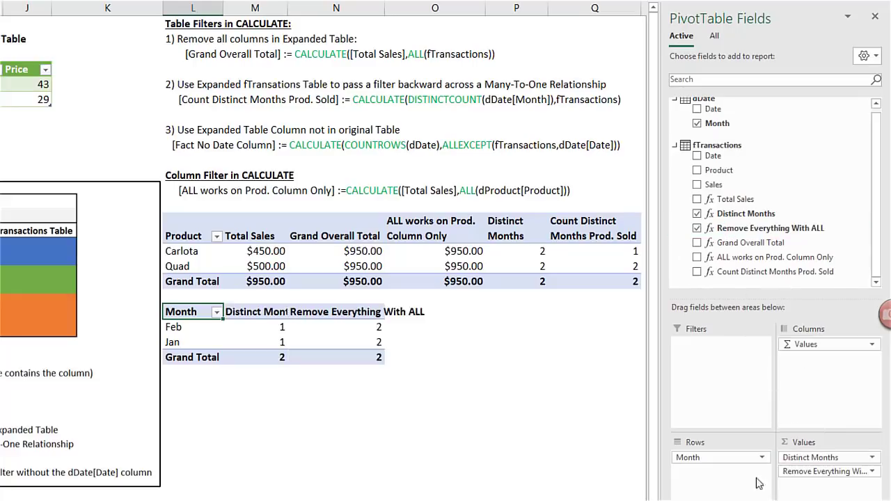
{"action": "left_click", "coordinate": [245, 341]}
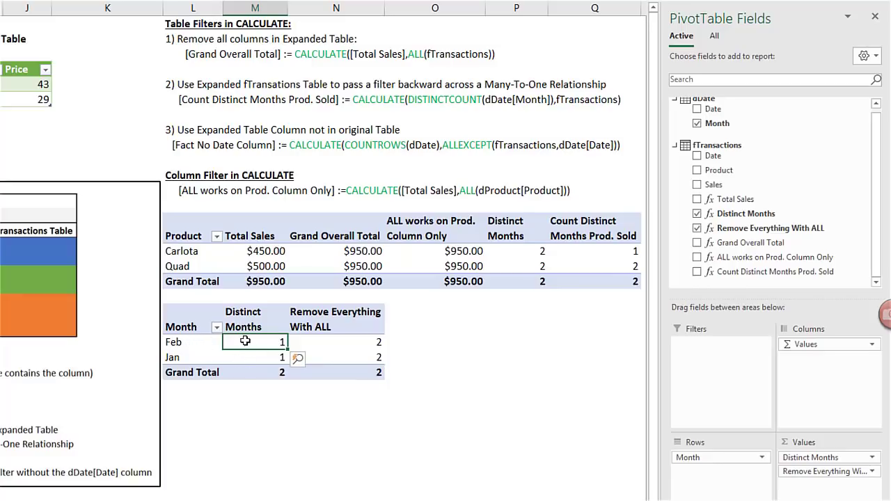
{"action": "key", "text": "Right"}
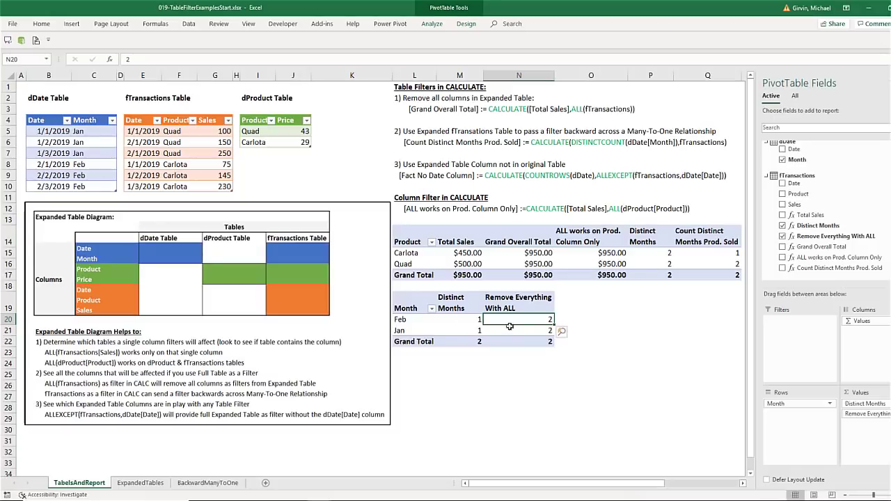
{"action": "left_click", "coordinate": [530, 332]}
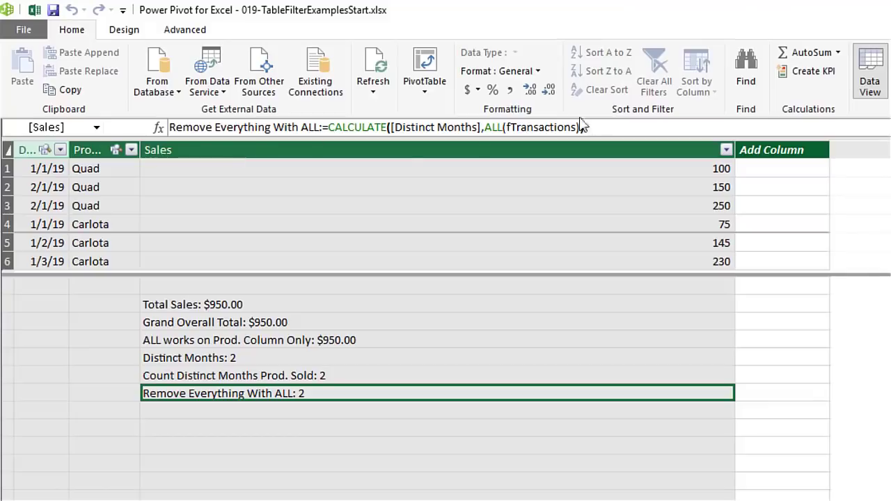
In Power Pivot, copy the Remove Everything With ALL formula into the empty cell below it and rename the copy Remove Everything Except Month.
{"action": "left_click", "coordinate": [613, 126]}
{"action": "left_click_drag", "start_coordinate": [568, 127], "coordinate": [174, 105]}
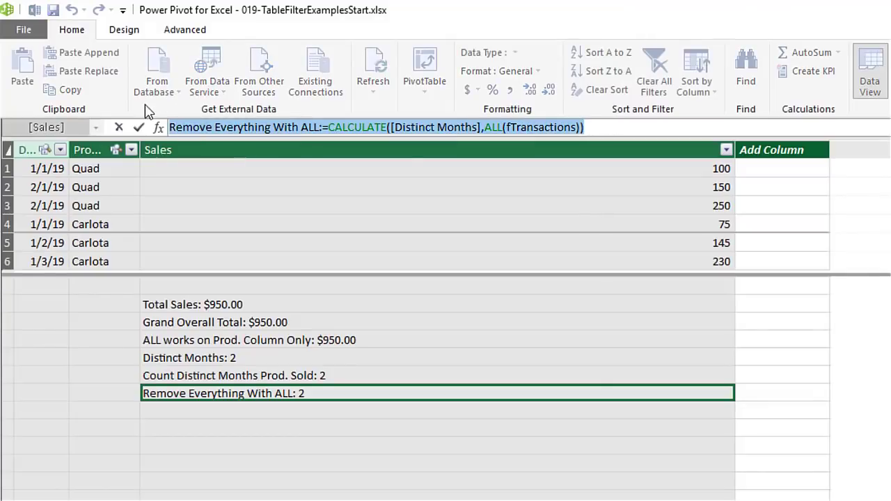
{"action": "key", "text": "ctrl+c"}
{"action": "key", "text": "Escape"}
{"action": "left_click", "coordinate": [330, 410]}
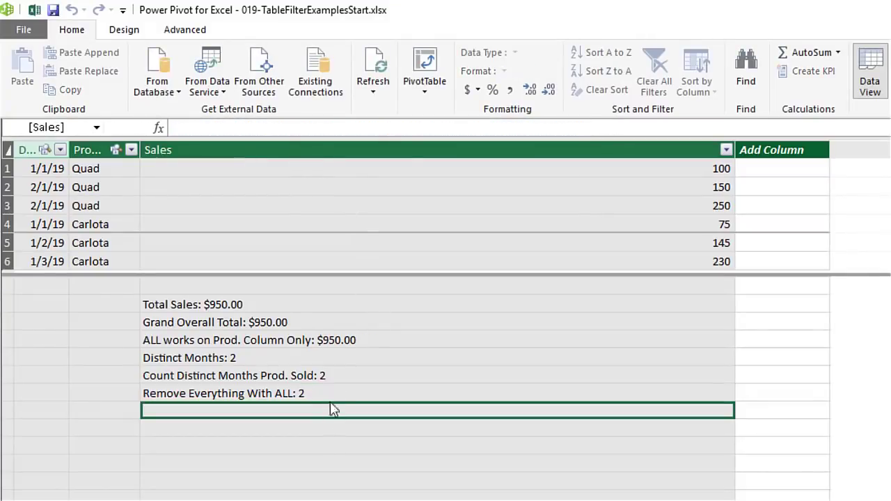
{"action": "left_click", "coordinate": [297, 127]}
{"action": "key", "text": "ctrl+v"}
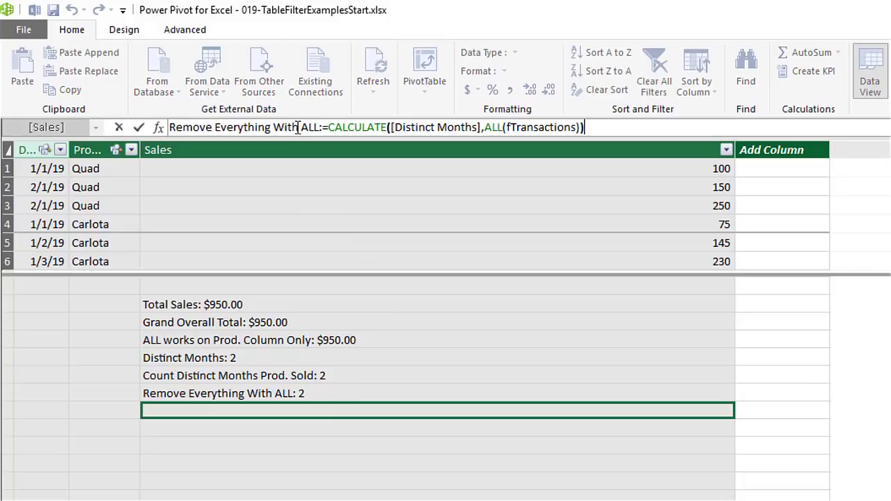
{"action": "left_click_drag", "start_coordinate": [281, 131], "coordinate": [321, 128]}
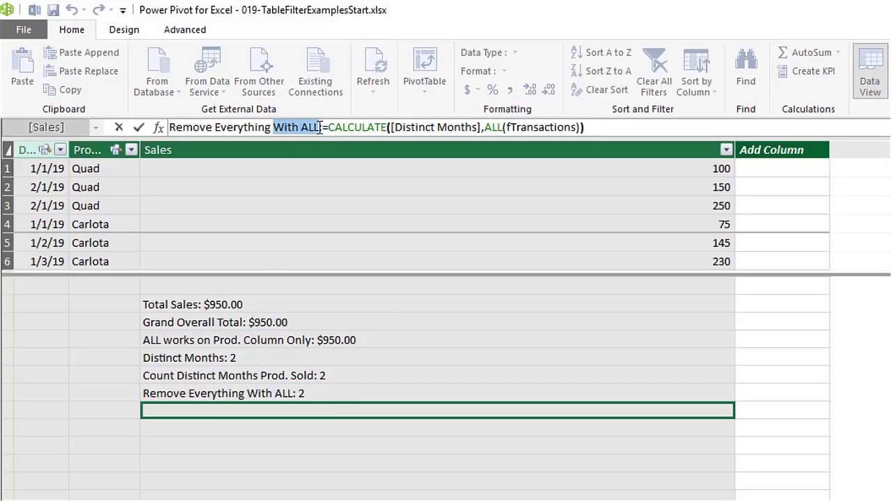
{"action": "type", "text": "Except Month"}
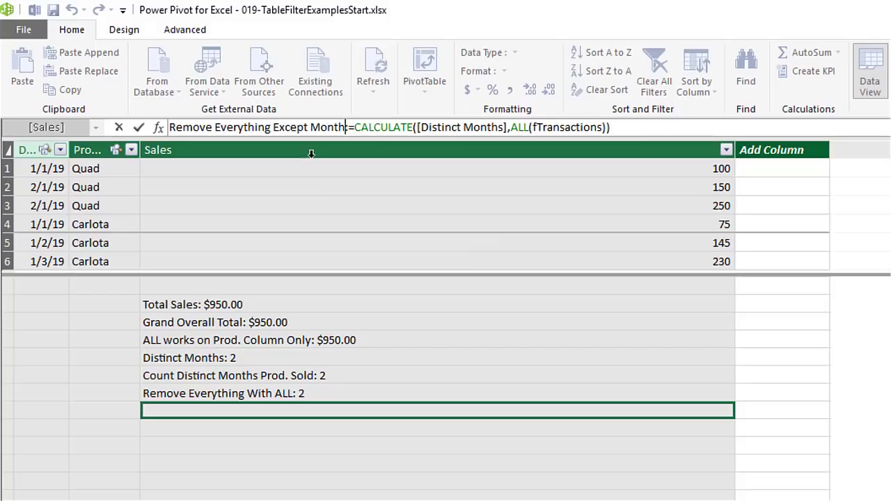
Change the filter of Remove Everything Except Month to ALLEXCEPT(fTransactions,dDate[Month]) and commit the measure.
{"action": "left_click", "coordinate": [528, 127]}
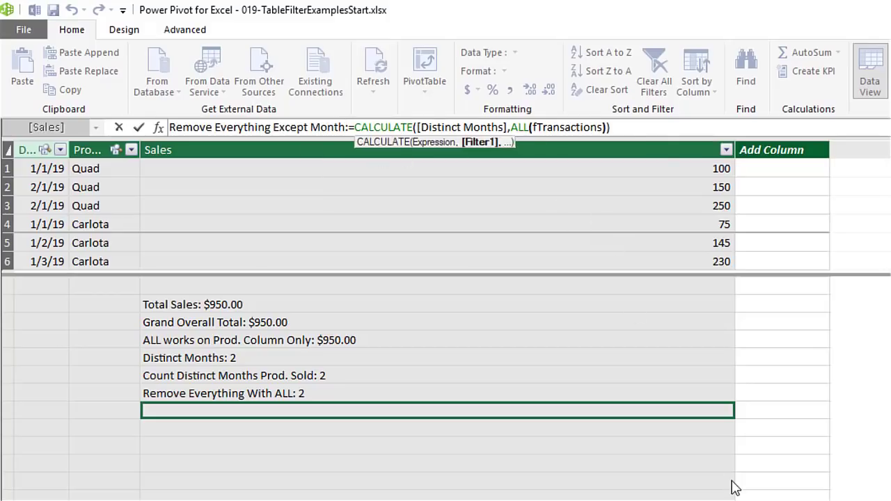
{"action": "type", "text": "E"}
{"action": "key", "text": "Tab"}
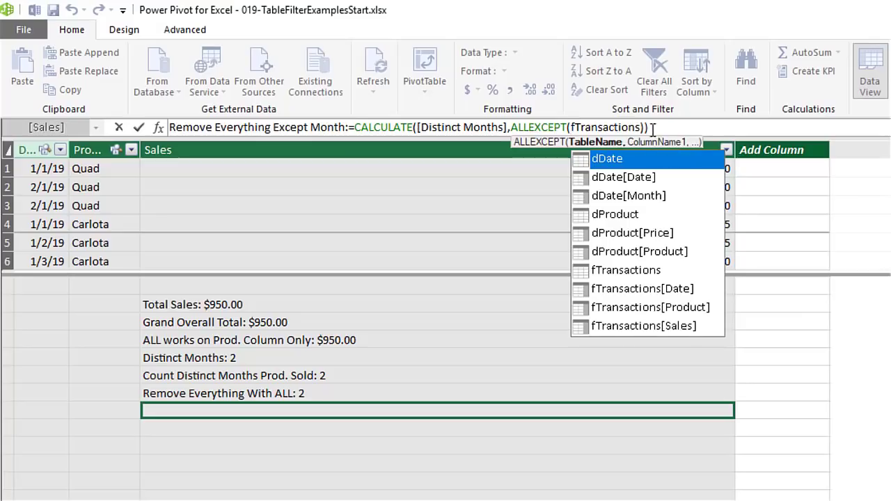
{"action": "key", "text": "Escape"}
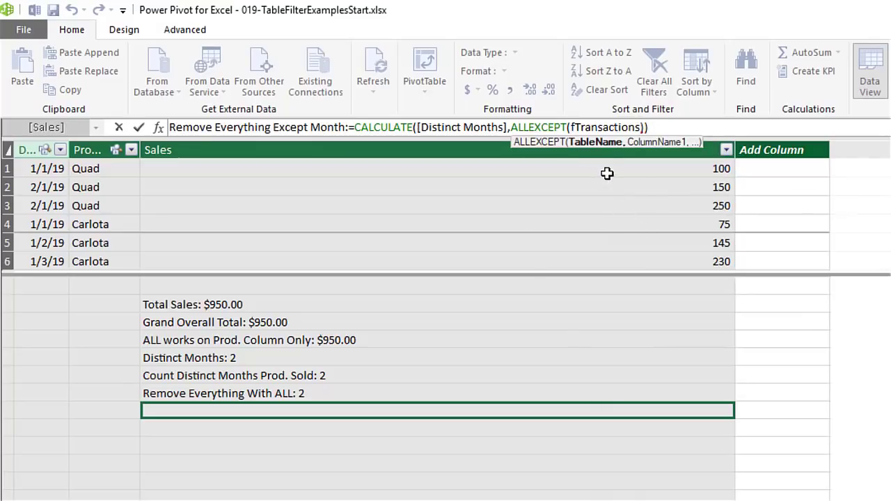
{"action": "type", "text": ","}
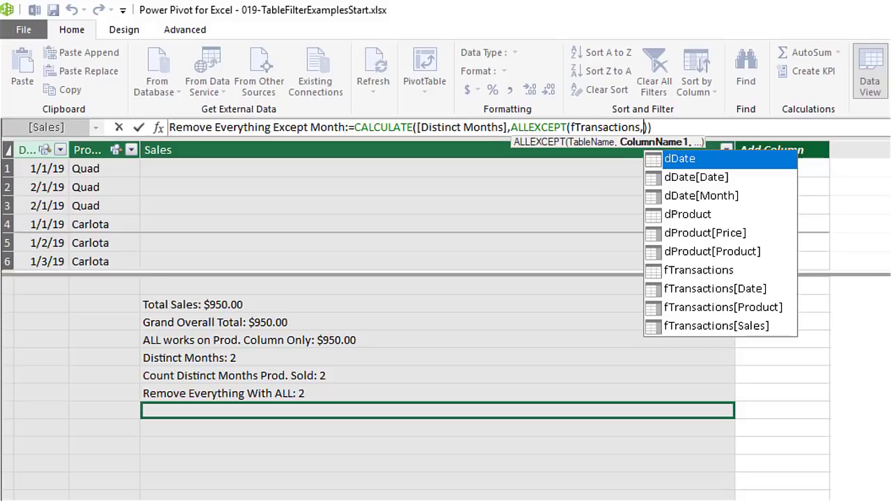
{"action": "key", "text": "Down"}
{"action": "key", "text": "Down"}
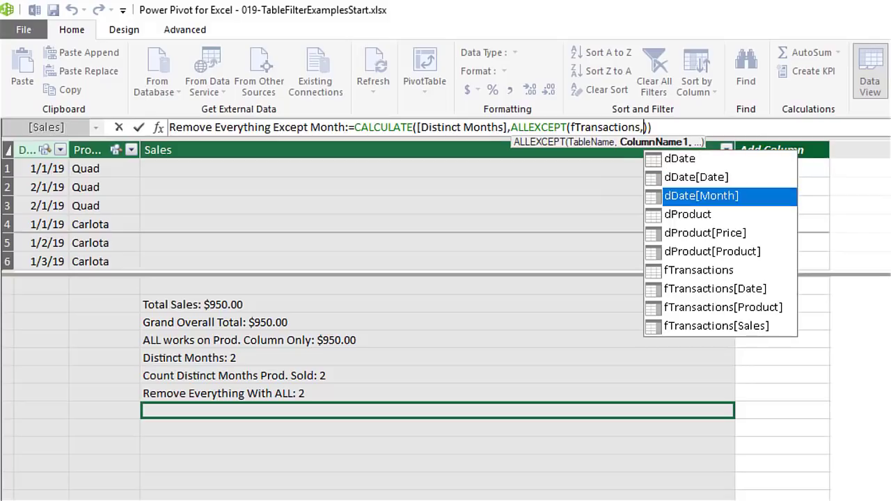
{"action": "double_click", "coordinate": [681, 198]}
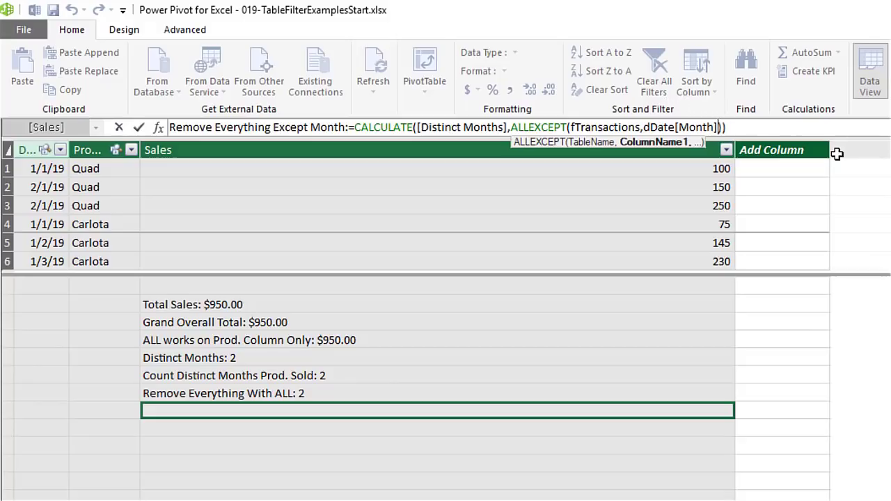
{"action": "key", "text": "Return"}
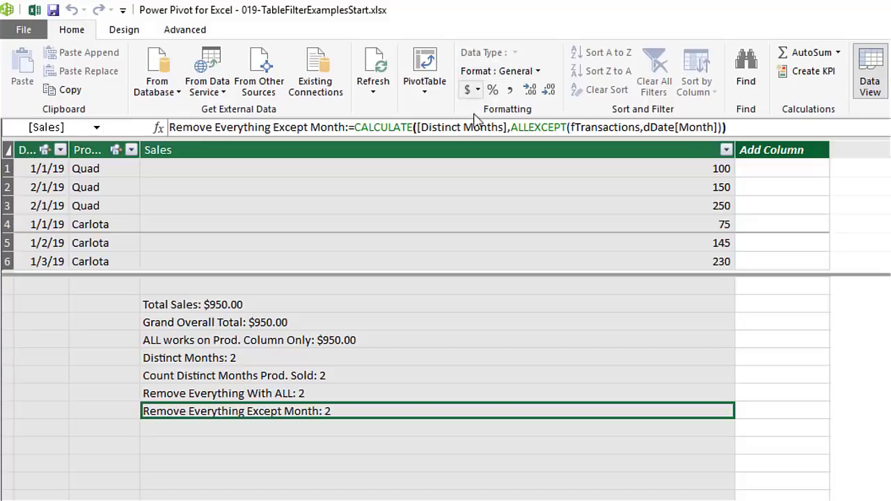
In Excel, add Remove Everything Except Month to the month PivotTable's values and select its column header.
{"action": "key", "text": "alt+Tab"}
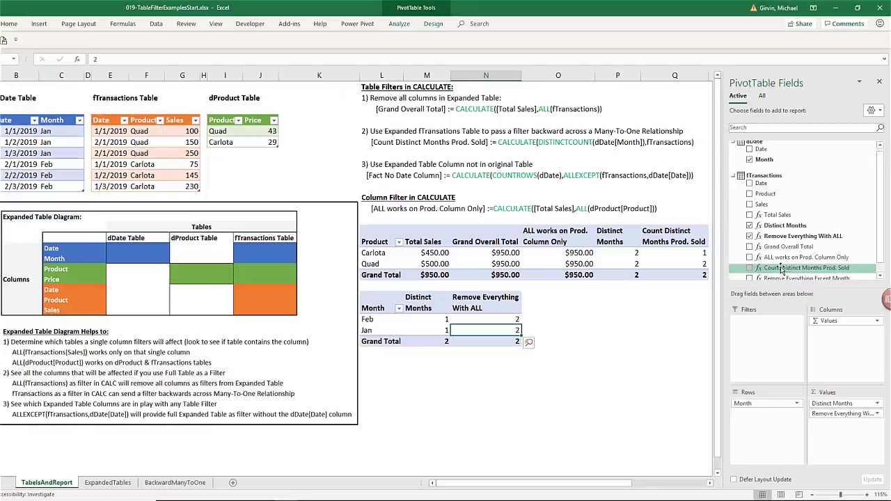
{"action": "scroll", "coordinate": [805, 249], "scroll_direction": "down", "scroll_amount": 1}
{"action": "left_click_drag", "start_coordinate": [779, 269], "coordinate": [828, 426]}
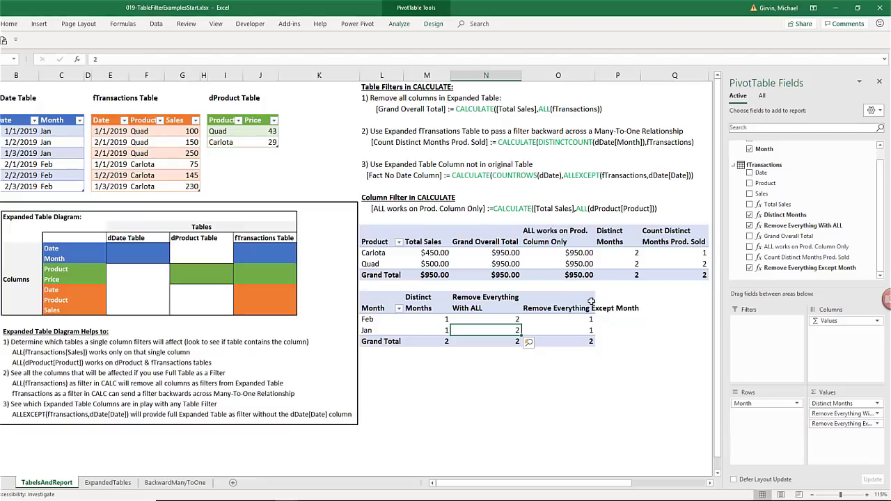
{"action": "left_click", "coordinate": [556, 303]}
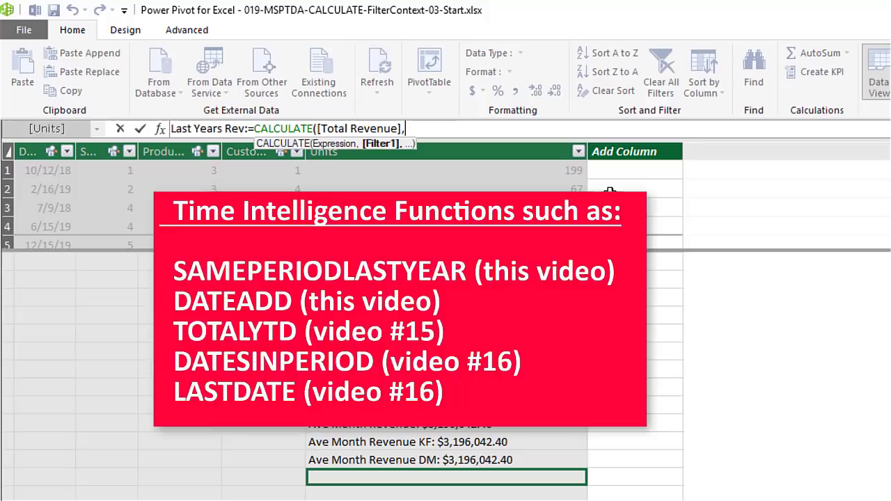
Complete the Last Years Rev measure as CALCULATE([Total Revenue],SAMEPERIODLASTYEAR(dDate[Date])).
{"action": "type", "text": "sam"}
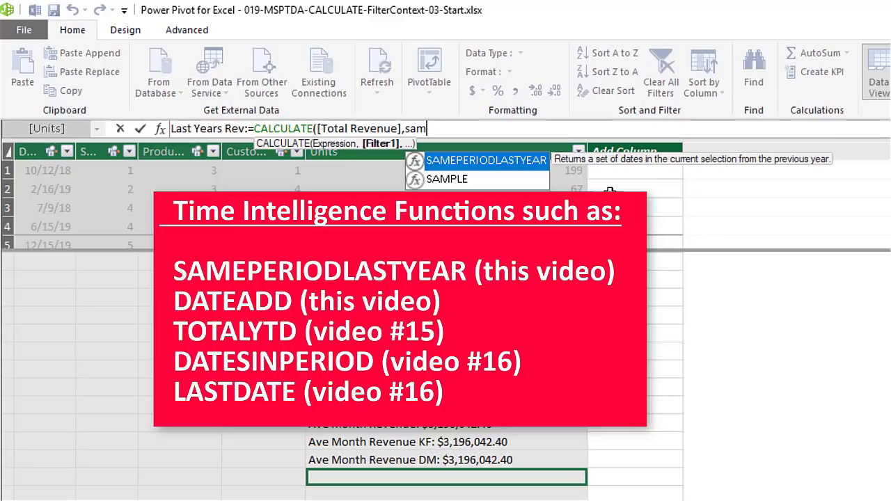
{"action": "key", "text": "Tab"}
{"action": "type", "text": "("}
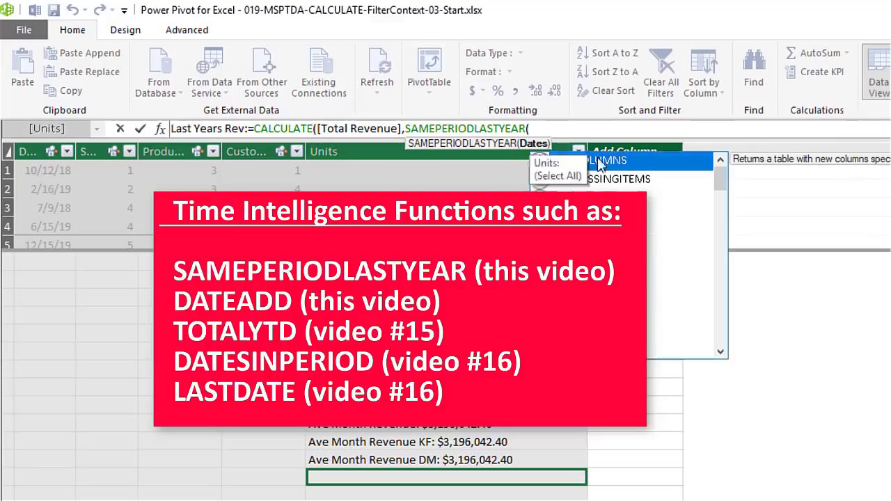
{"action": "type", "text": "dd"}
{"action": "key", "text": "Down"}
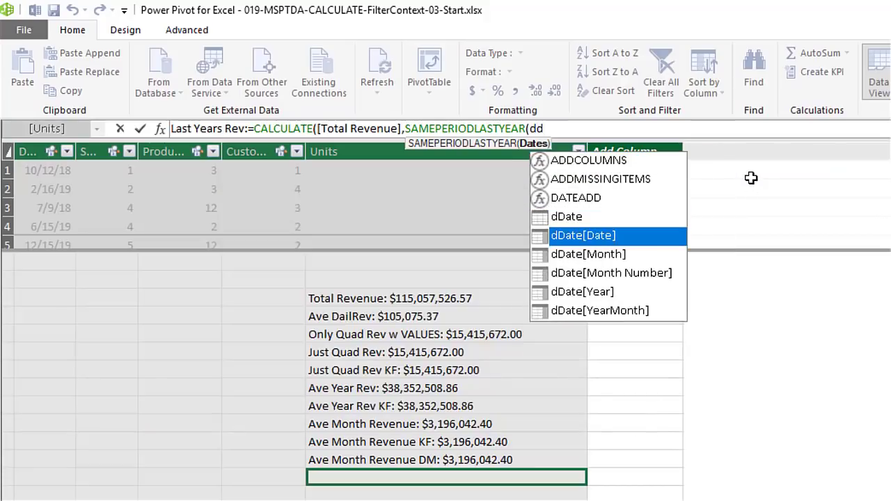
{"action": "key", "text": "Tab"}
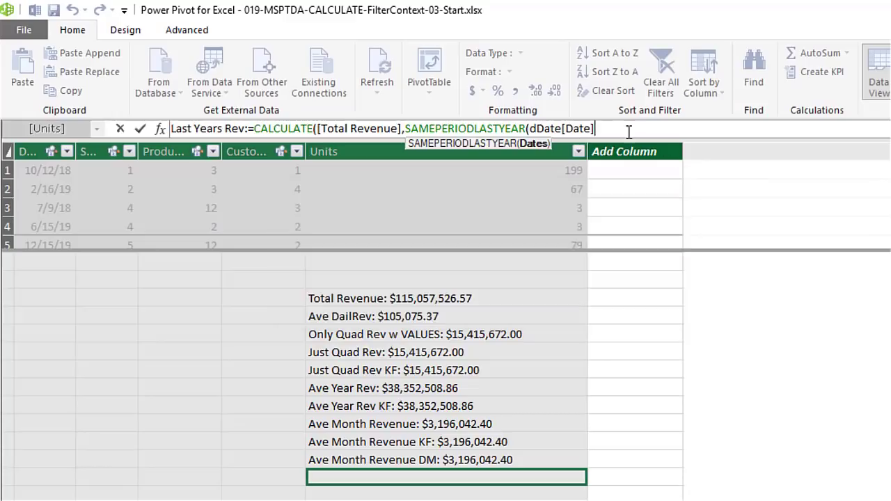
{"action": "type", "text": ")"}
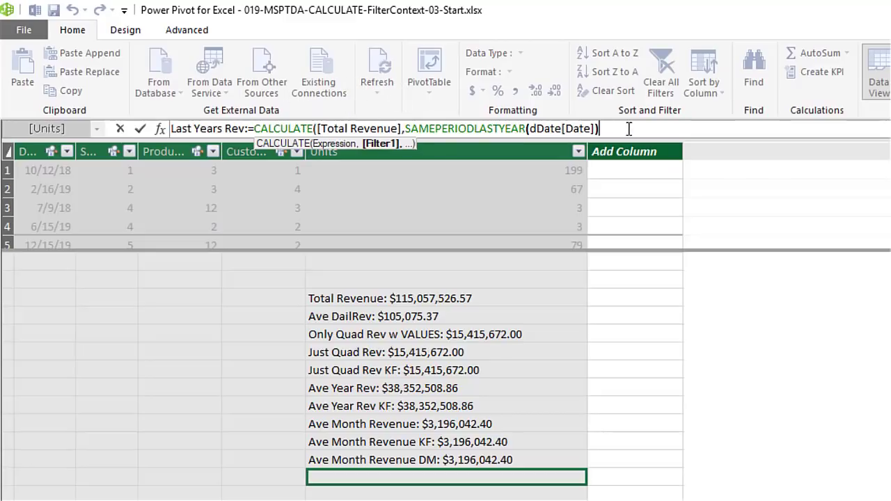
{"action": "type", "text": ")"}
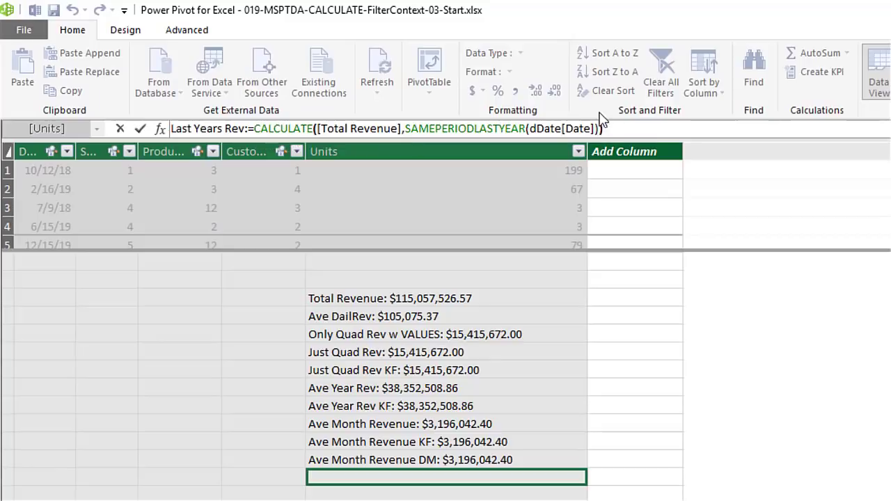
{"action": "key", "text": "Return"}
In Excel, add Last Years Rev to the Year and Month PivotTable's values and compare it with Total Revenue across the years.
{"action": "key", "text": "alt+Tab"}
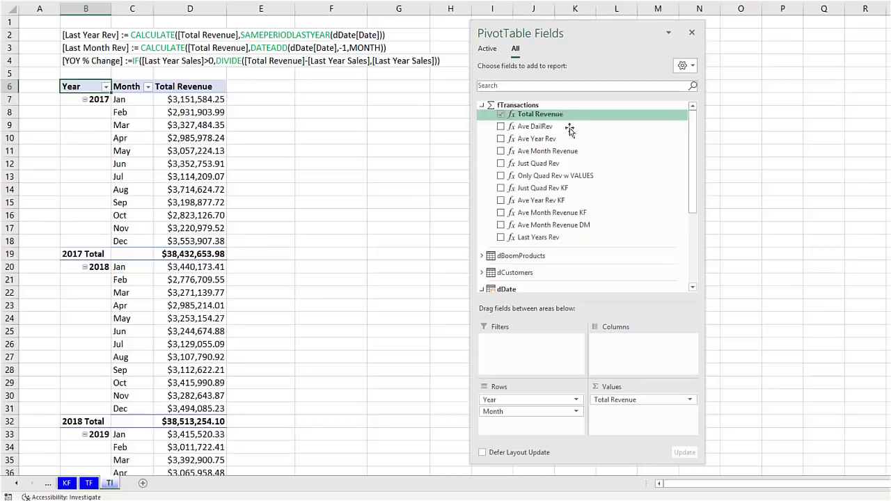
{"action": "left_click_drag", "start_coordinate": [536, 240], "coordinate": [628, 424]}
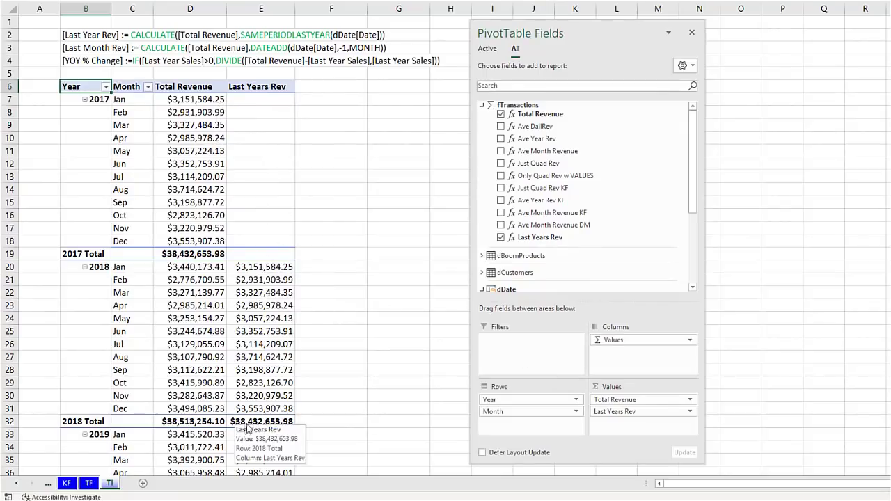
{"action": "scroll", "coordinate": [298, 249], "scroll_direction": "down", "scroll_amount": 6}
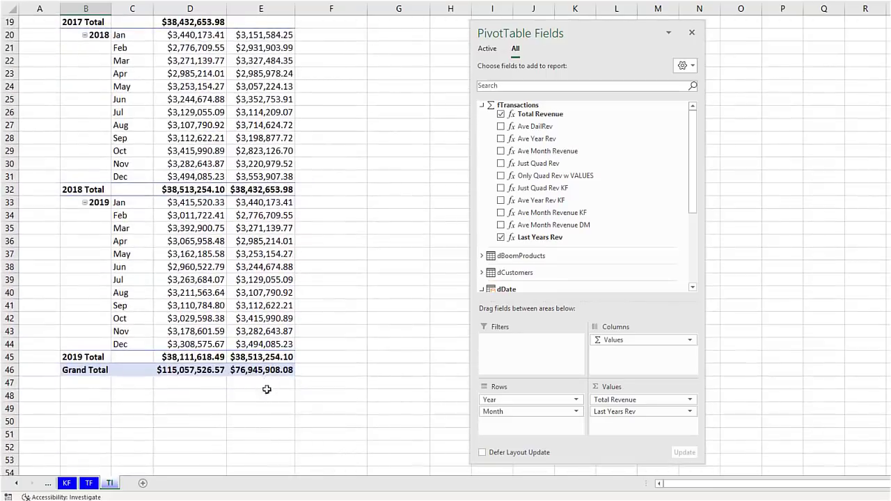
{"action": "scroll", "coordinate": [281, 221], "scroll_direction": "up", "scroll_amount": 1}
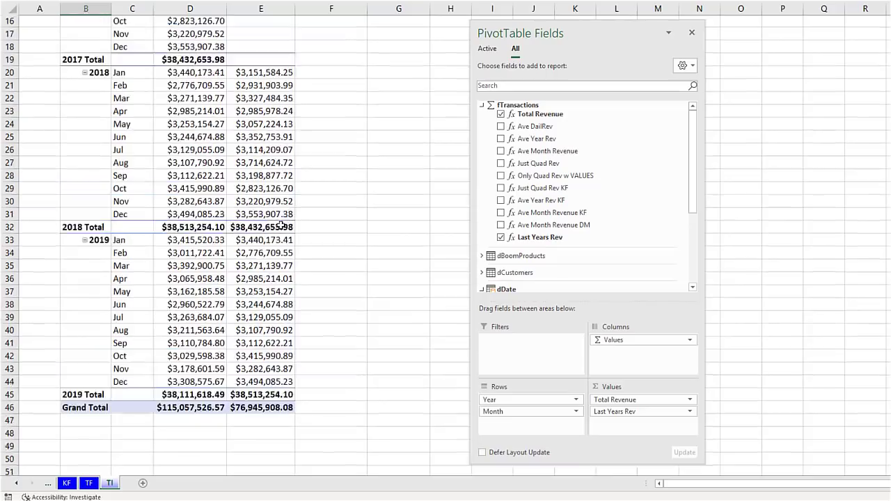
{"action": "scroll", "coordinate": [281, 226], "scroll_direction": "up", "scroll_amount": 1}
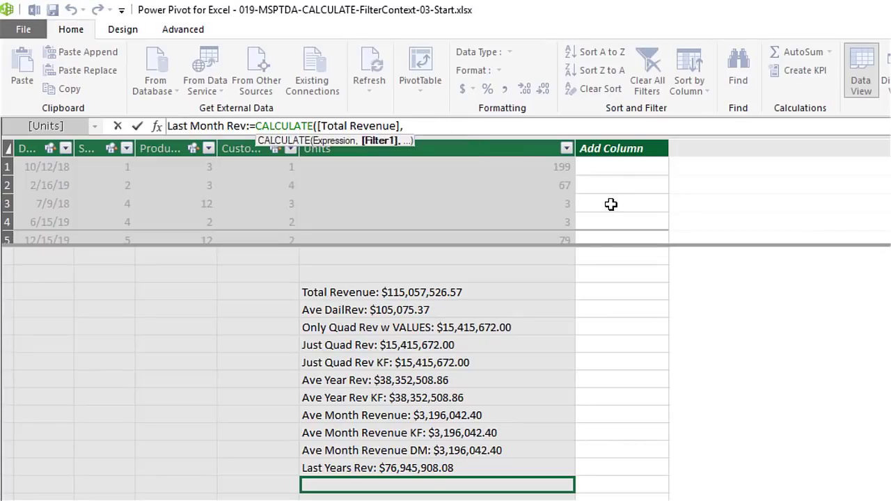
Give the Last Month Rev measure a DATEADD filter on dDate[Date] with -1 as the number of intervals.
{"action": "type", "text": "date"}
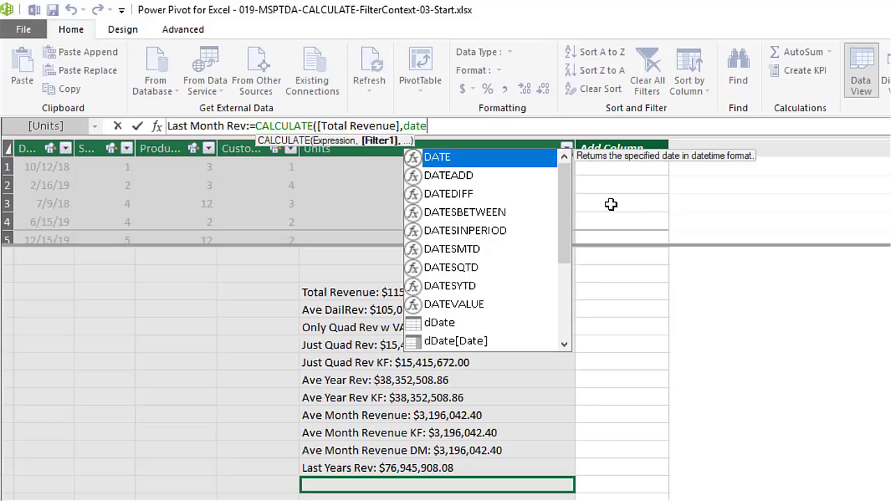
{"action": "key", "text": "Down"}
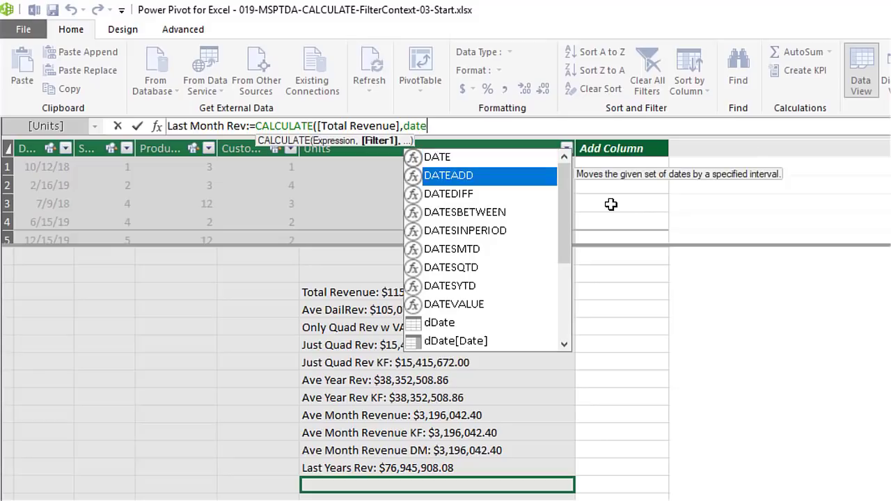
{"action": "key", "text": "Tab"}
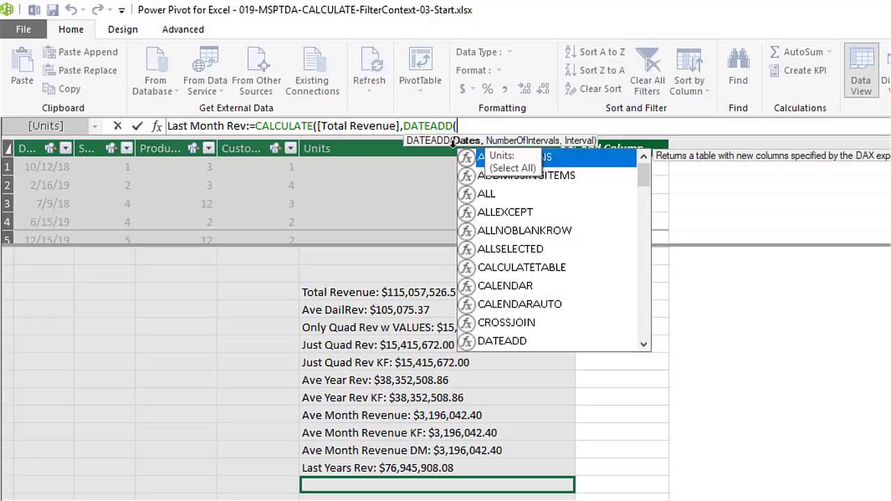
{"action": "type", "text": "dd"}
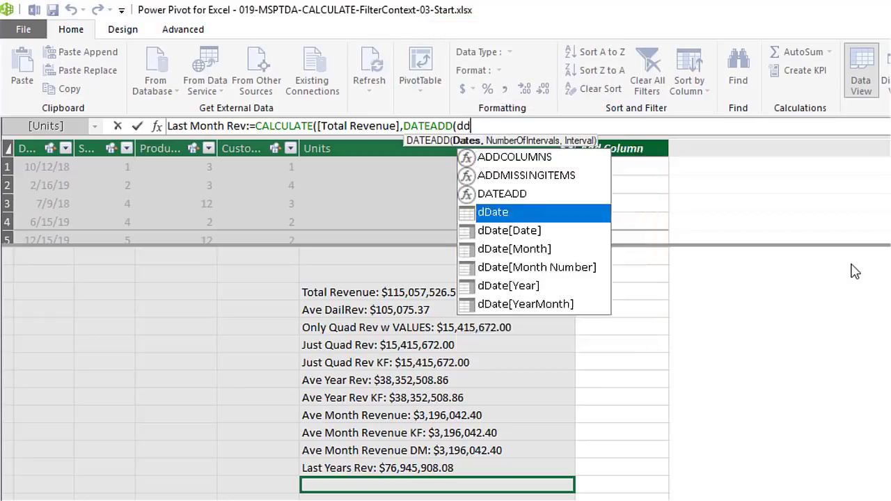
{"action": "key", "text": "Down"}
{"action": "key", "text": "Tab"}
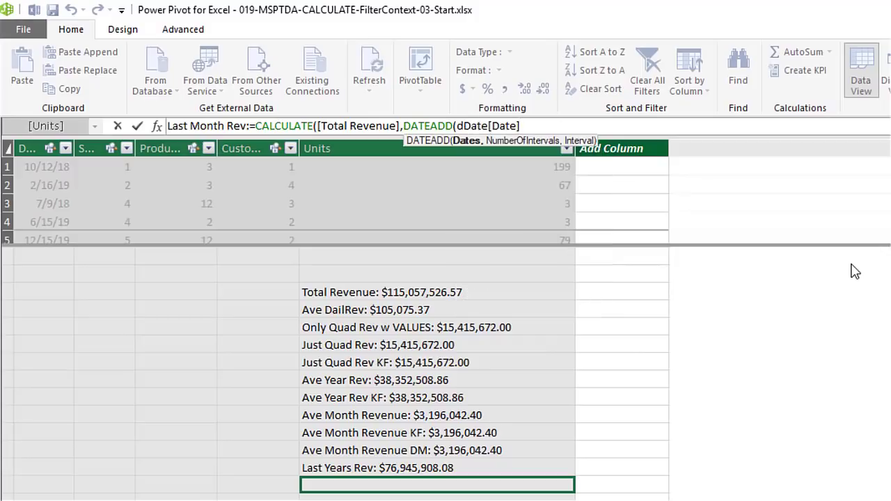
{"action": "type", "text": ","}
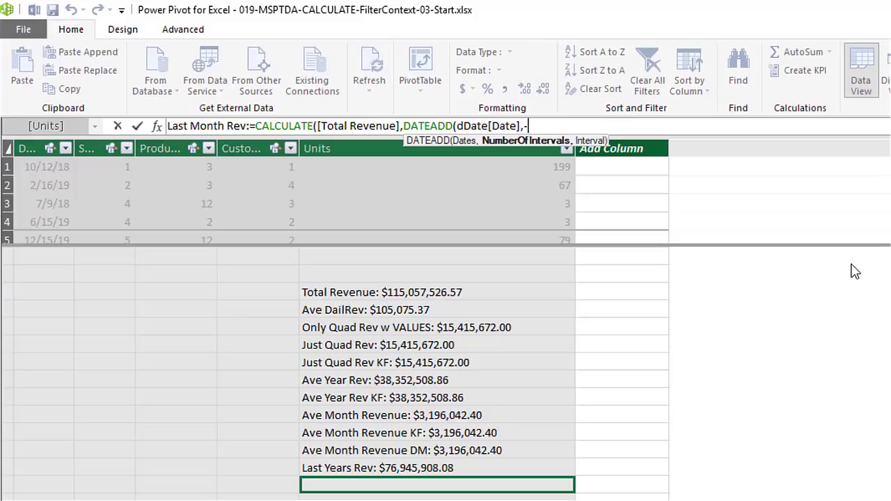
{"action": "type", "text": "-1,"}
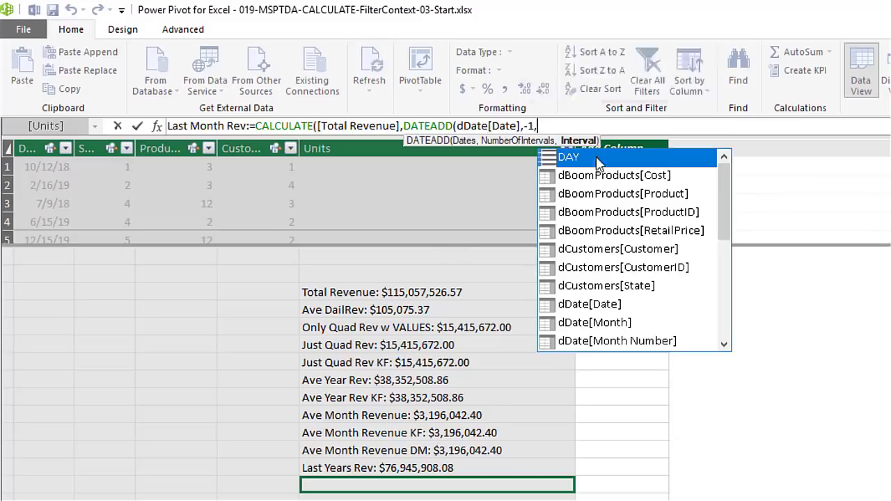
Finish the Last Month Rev measure with MONTH as the DATEADD interval, and in Excel add it to the PivotTable's values.
{"action": "left_click_drag", "start_coordinate": [728, 195], "coordinate": [665, 325]}
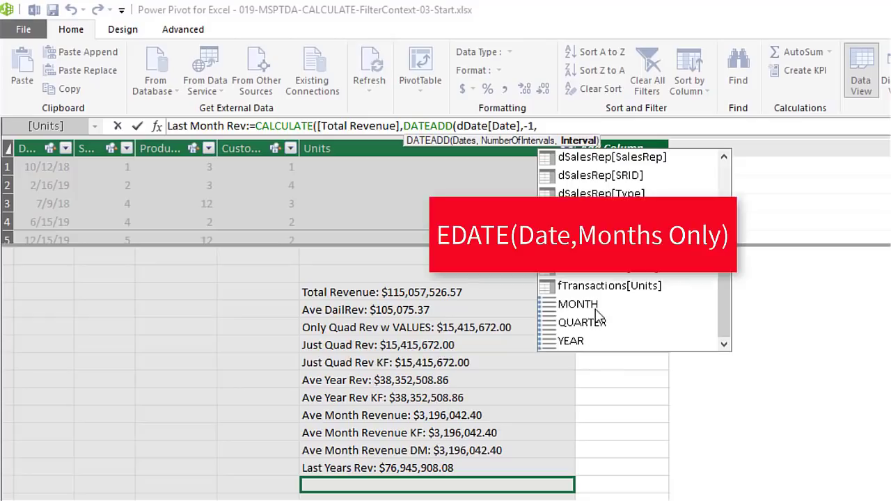
{"action": "left_click", "coordinate": [560, 126]}
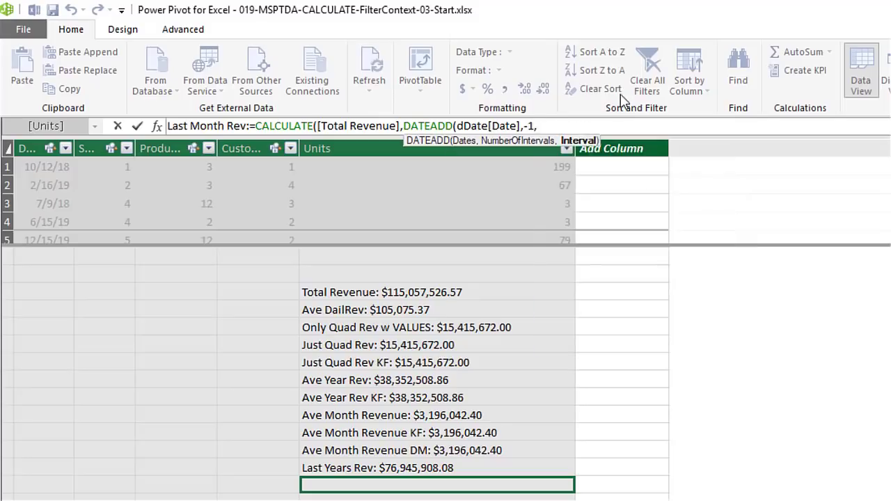
{"action": "type", "text": "mo"}
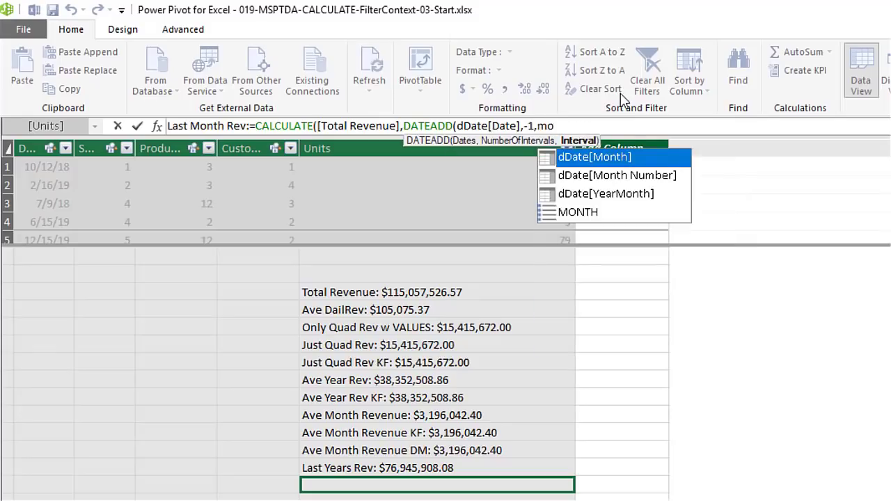
{"action": "double_click", "coordinate": [668, 214]}
{"action": "type", "text": ")"}
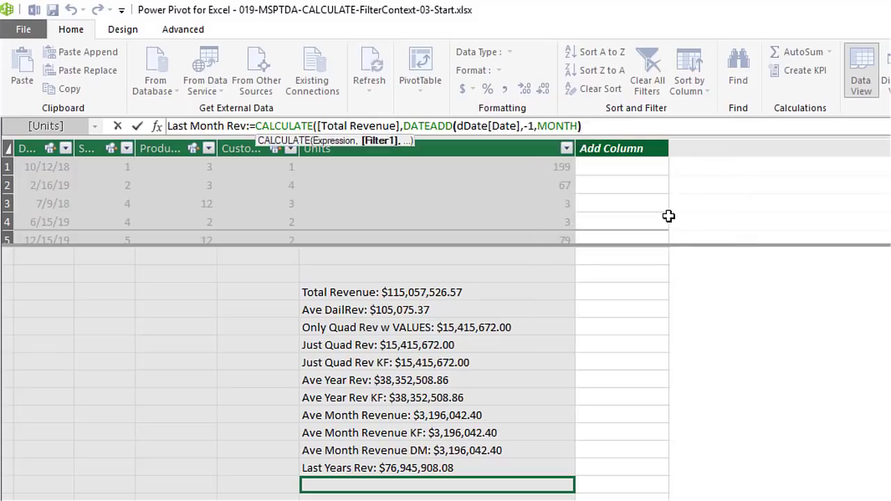
{"action": "type", "text": ")"}
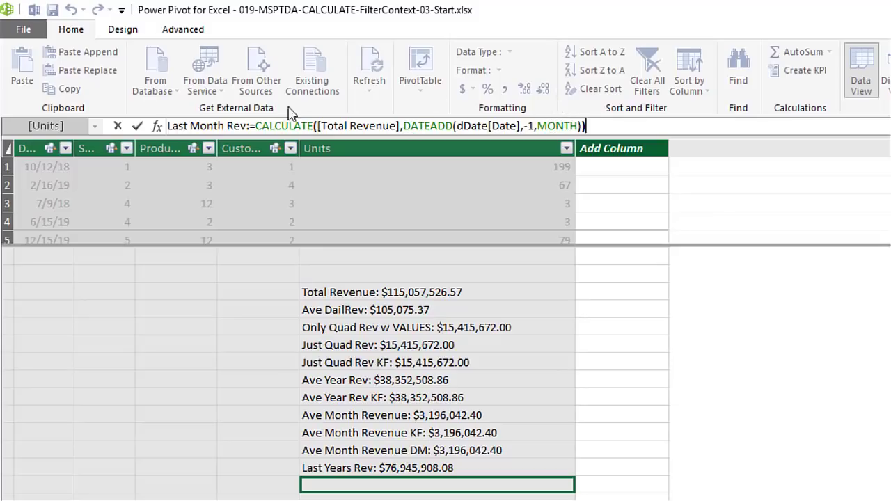
{"action": "key", "text": "Return"}
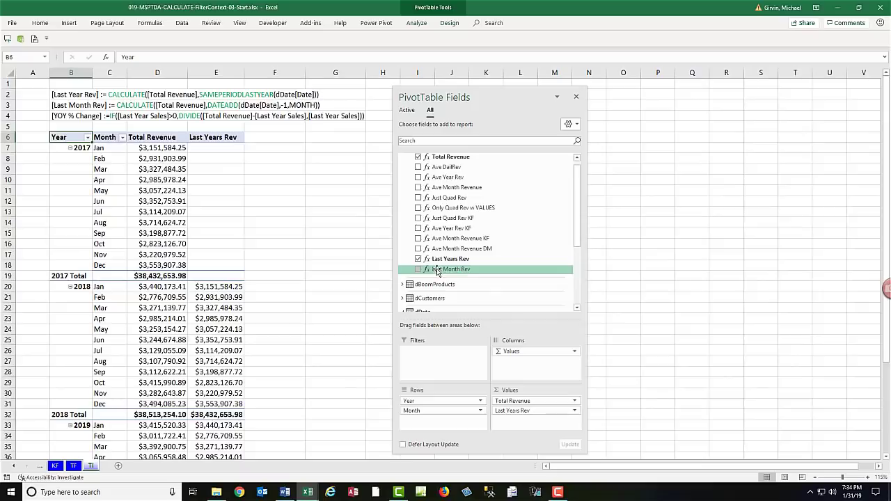
{"action": "left_click_drag", "start_coordinate": [439, 270], "coordinate": [527, 425]}
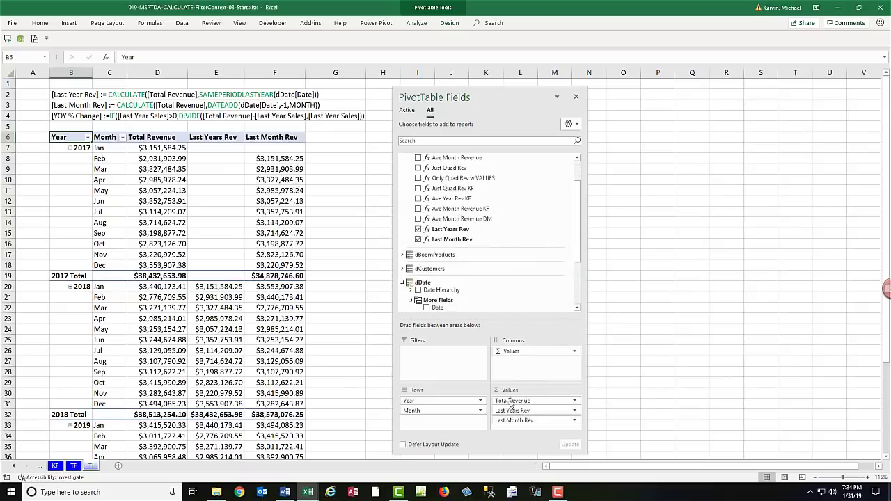
Examine how the Last Month Rev amounts in the PivotTable relate to Total Revenue by month, in the yearly totals and in the grand total.
{"action": "left_click", "coordinate": [270, 159]}
{"action": "left_click", "coordinate": [183, 147]}
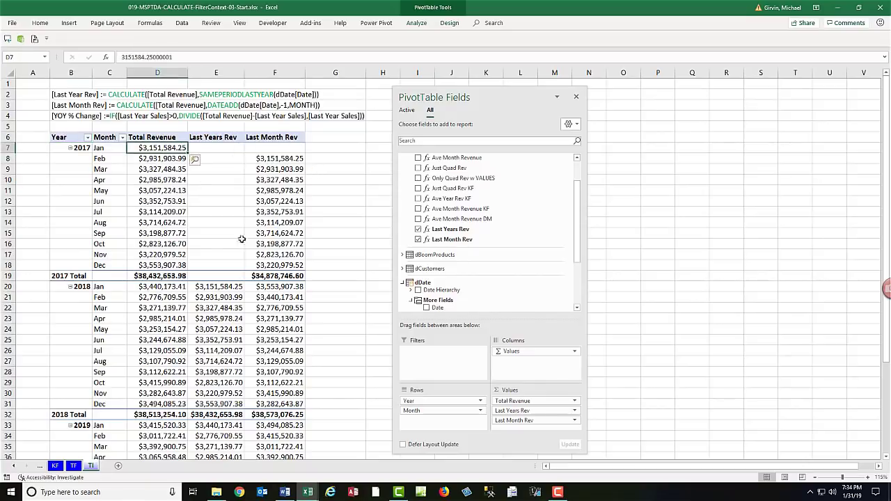
{"action": "left_click", "coordinate": [284, 322]}
{"action": "left_click", "coordinate": [228, 308]}
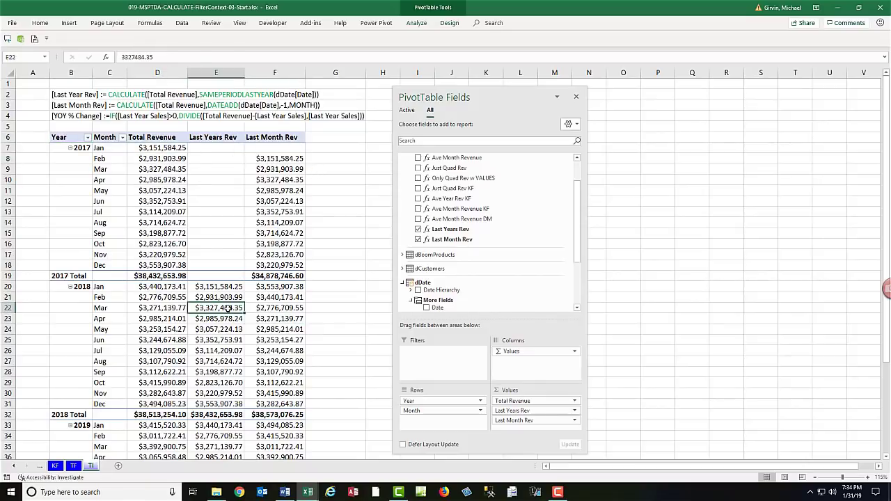
{"action": "left_click", "coordinate": [297, 277]}
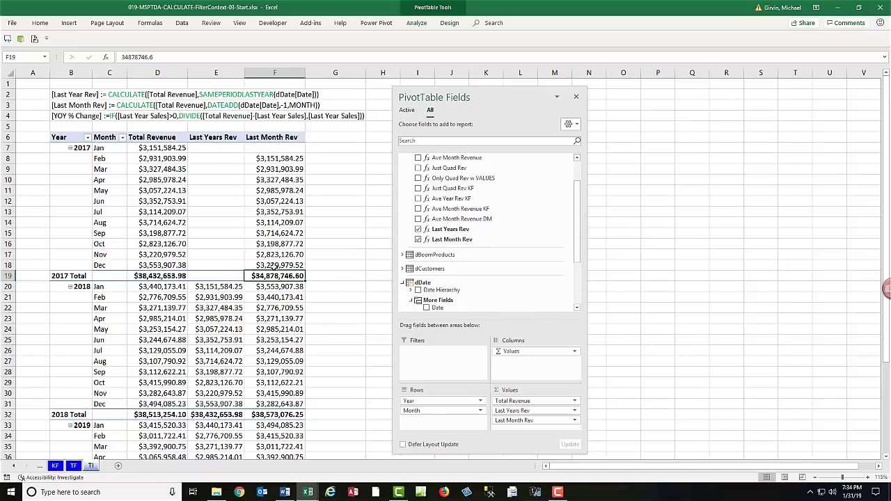
{"action": "scroll", "coordinate": [264, 252], "scroll_direction": "down", "scroll_amount": 7}
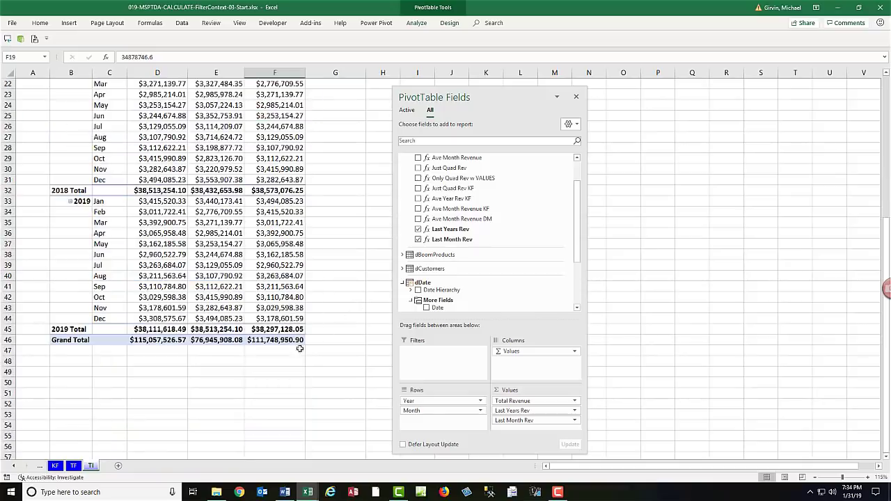
{"action": "scroll", "coordinate": [315, 326], "scroll_direction": "up", "scroll_amount": 7}
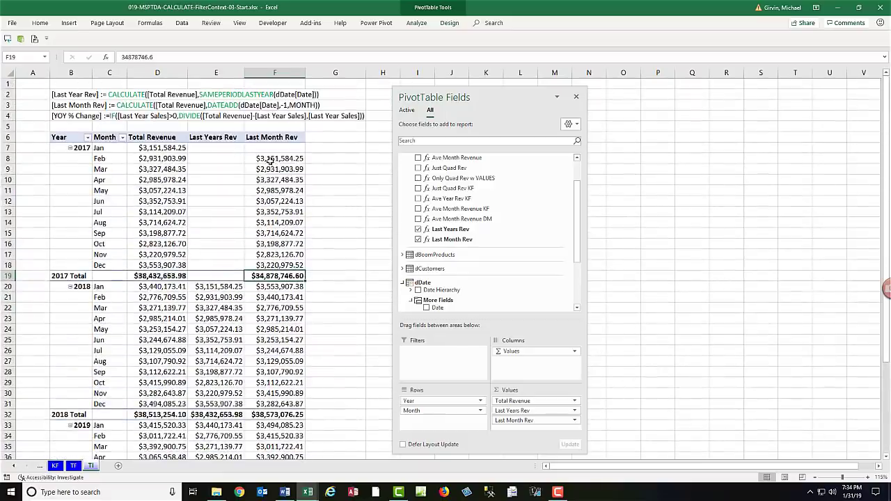
{"action": "left_click", "coordinate": [270, 159]}
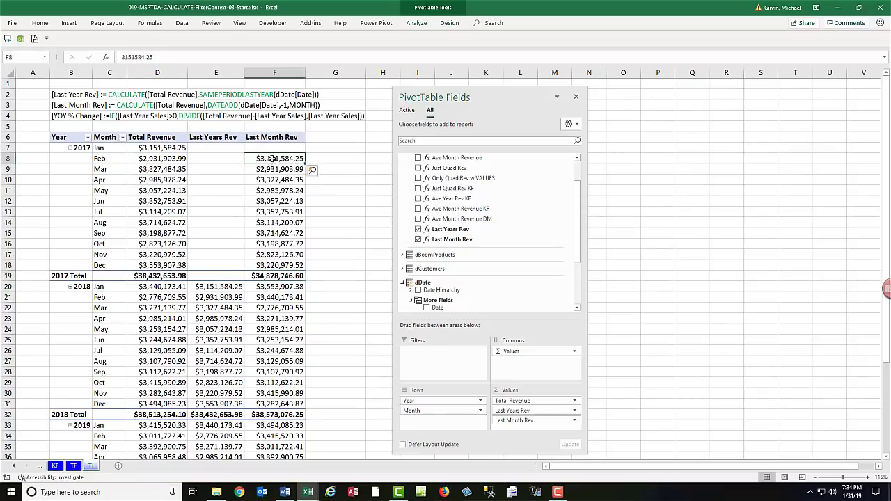
{"action": "left_click", "coordinate": [109, 160]}
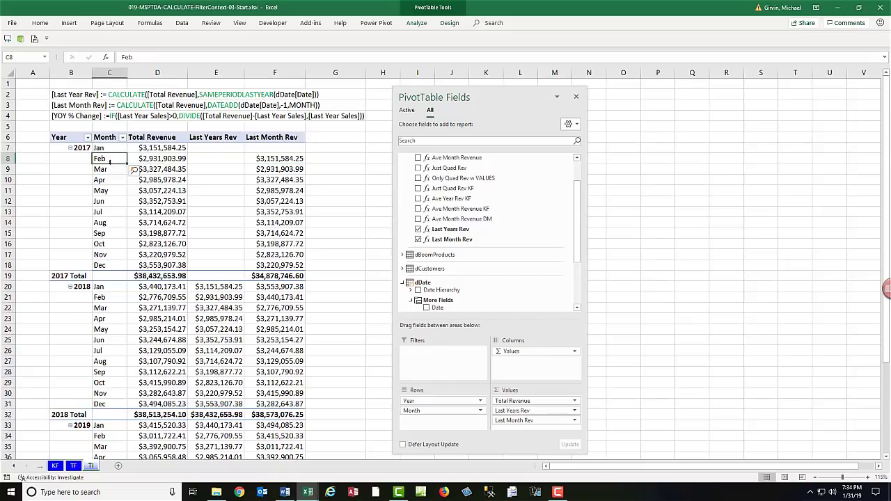
{"action": "left_click", "coordinate": [98, 277]}
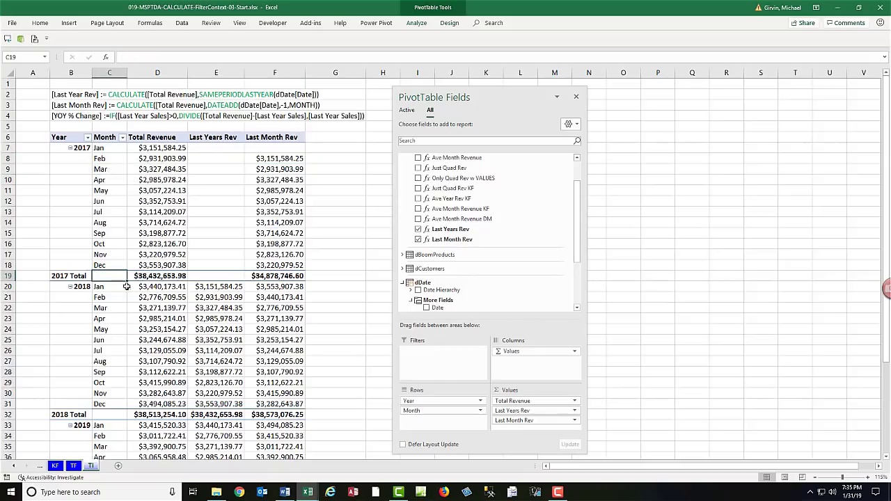
{"action": "scroll", "coordinate": [126, 286], "scroll_direction": "down", "scroll_amount": 6}
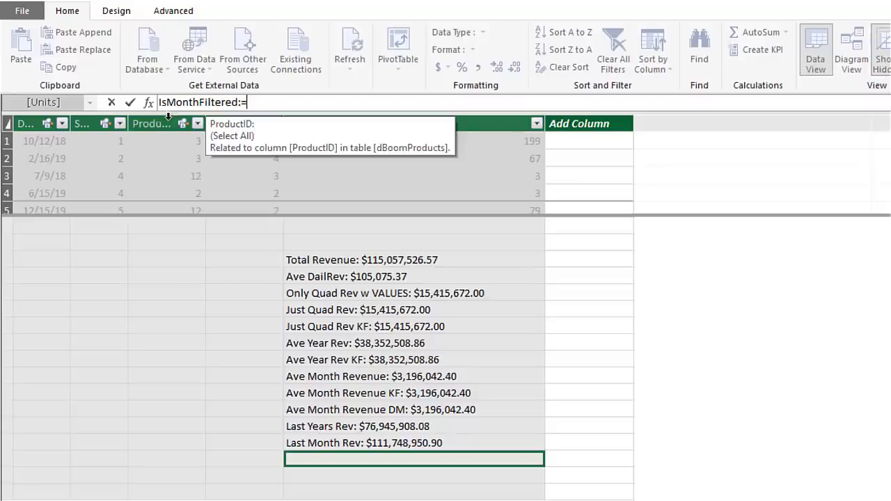
In Power Pivot, create the measure IsMonthFiltered:=ISFILTERED(dDate[Month]).
{"action": "type", "text": "ISFILTERED("}
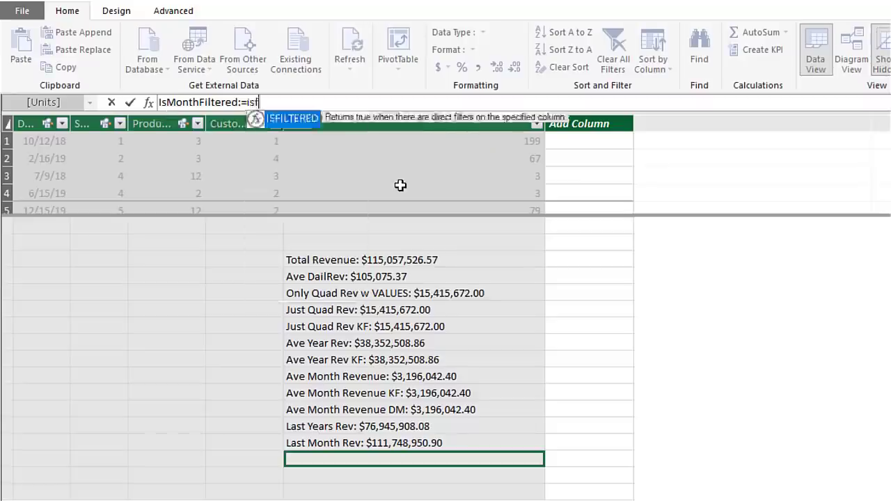
{"action": "type", "text": "d"}
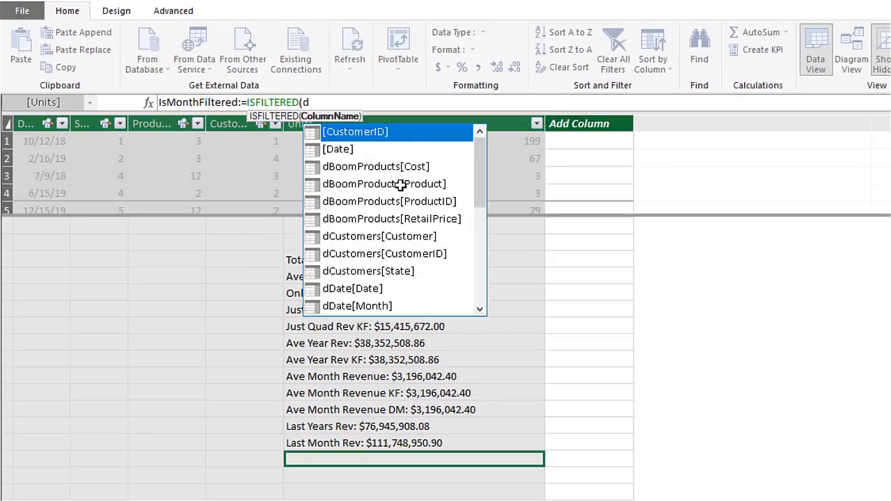
{"action": "type", "text": "D"}
{"action": "key", "text": "Down"}
{"action": "key", "text": "Tab"}
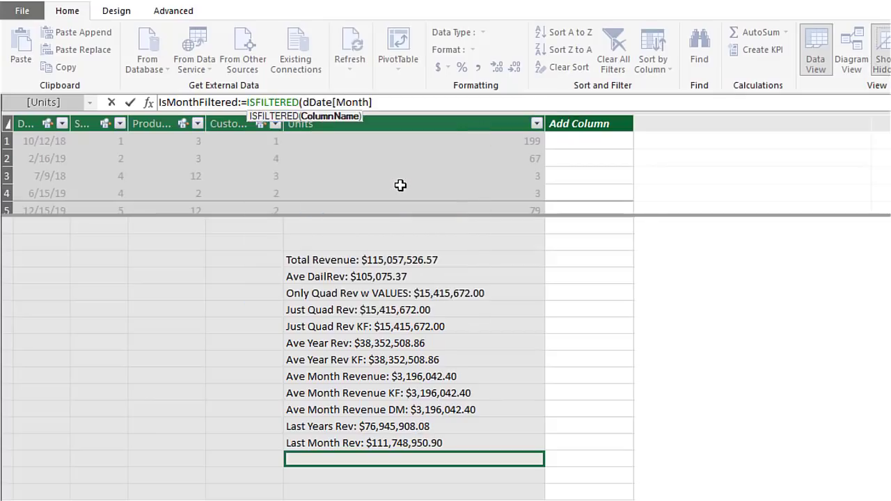
{"action": "type", "text": ")"}
{"action": "key", "text": "Return"}
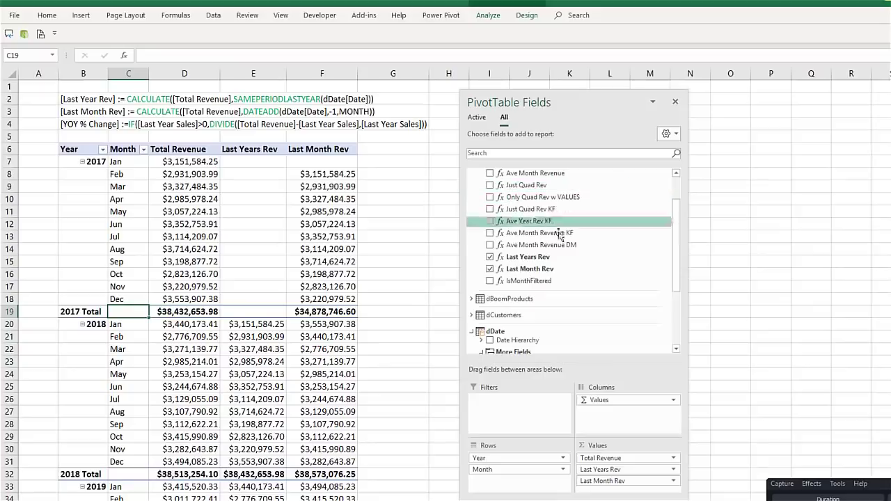
In Excel, add IsMonthFiltered to the PivotTable's values, shift the field list away from the table and compare month rows with total rows.
{"action": "left_click_drag", "start_coordinate": [541, 282], "coordinate": [612, 487]}
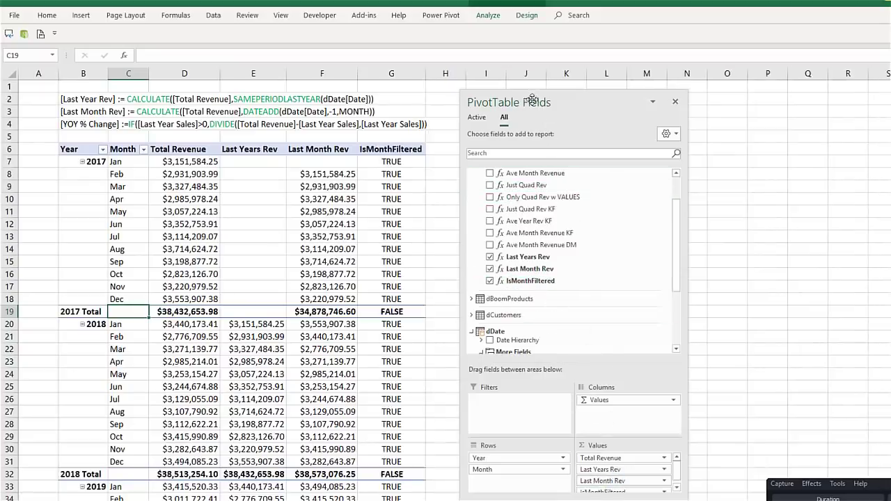
{"action": "left_click_drag", "start_coordinate": [536, 103], "coordinate": [597, 104]}
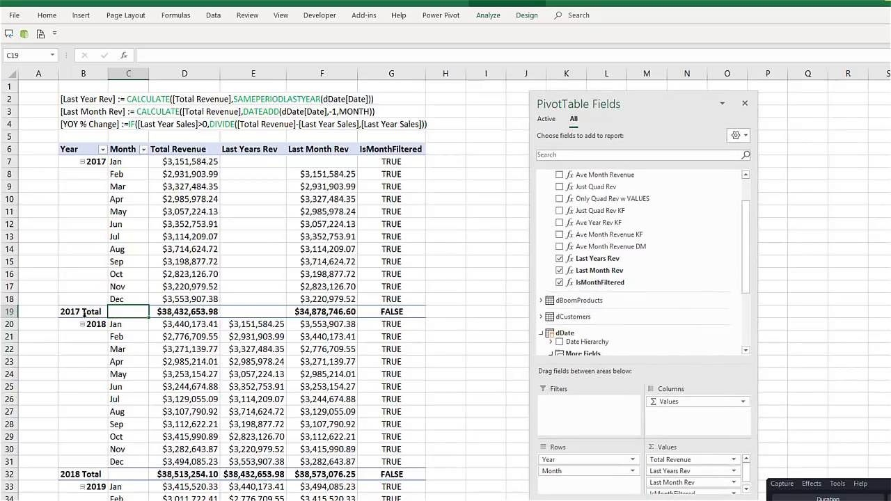
{"action": "scroll", "coordinate": [414, 446], "scroll_direction": "down", "scroll_amount": 6}
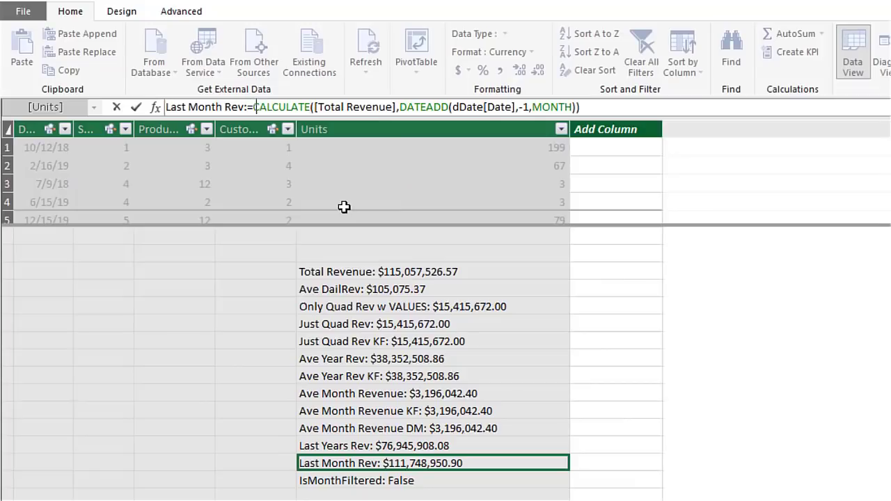
In Power Pivot, wrap the Last Month Rev formula in IF(ISFILTERED(dDate[Month]), ...) so it calculates only for month rows.
{"action": "type", "text": "IF(ISFILTERED("}
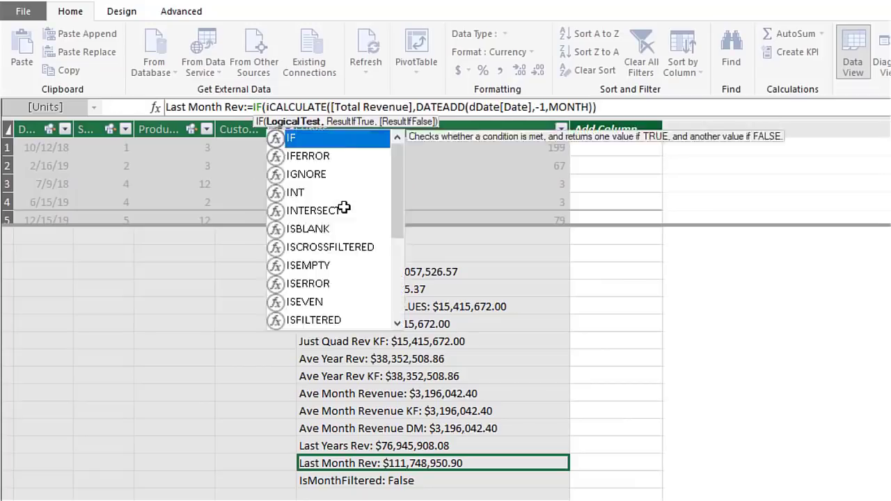
{"action": "type", "text": "dd"}
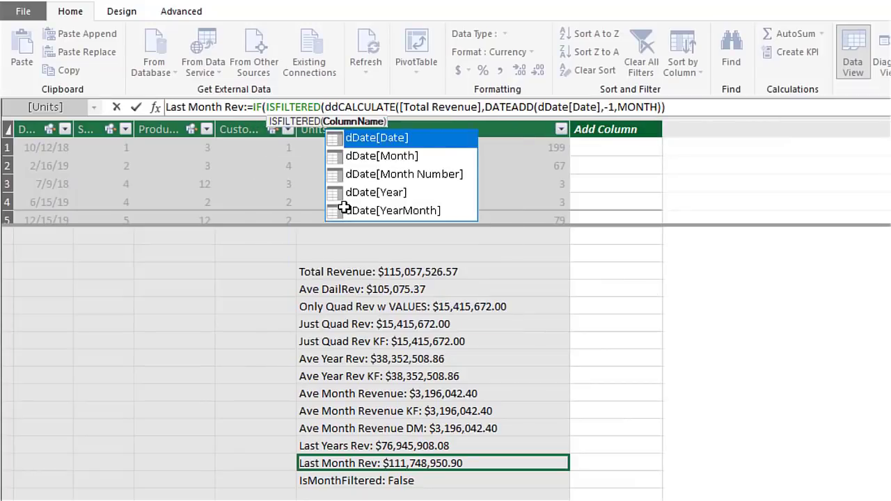
{"action": "key", "text": "Down"}
{"action": "key", "text": "Tab"}
{"action": "type", "text": ")"}
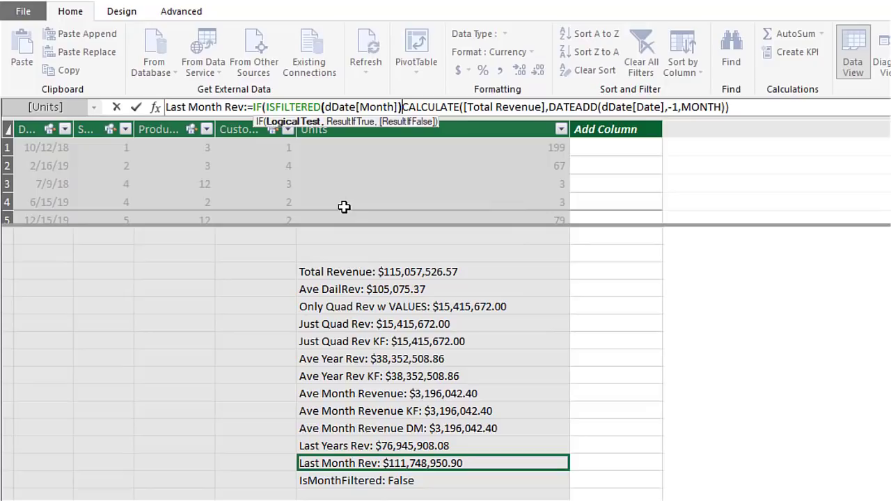
{"action": "type", "text": ","}
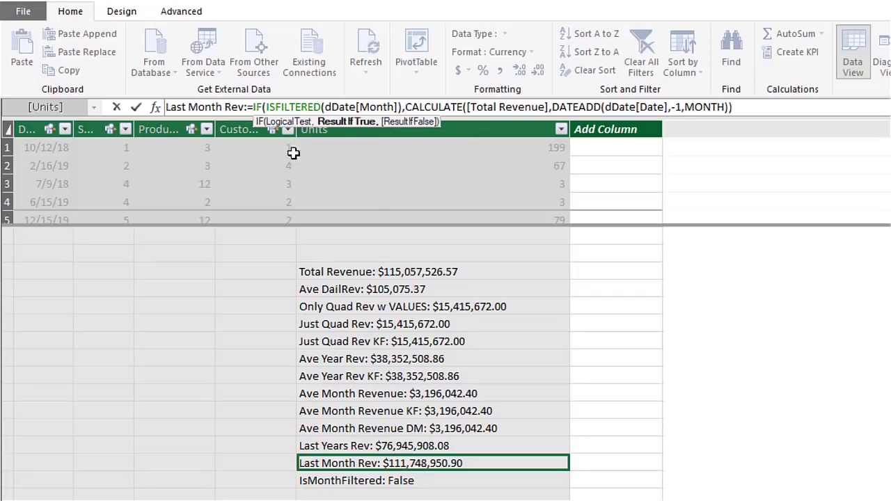
{"action": "left_click", "coordinate": [750, 110]}
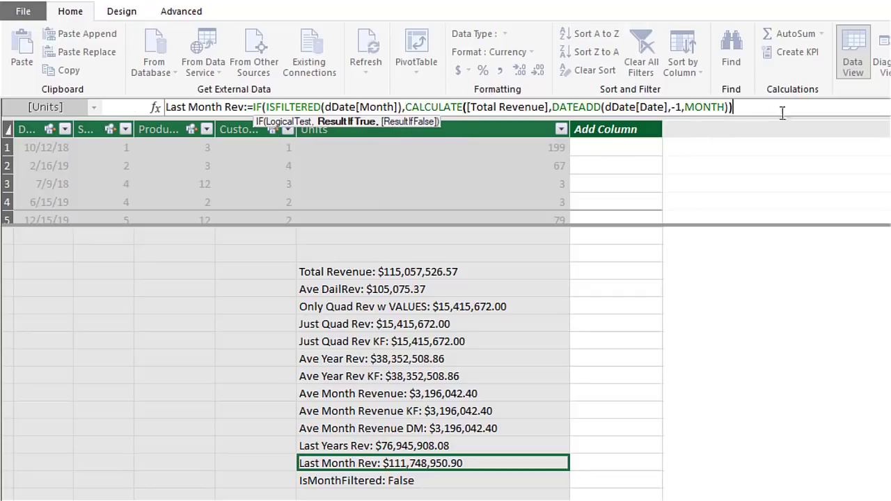
{"action": "type", "text": ")"}
{"action": "key", "text": "Return"}
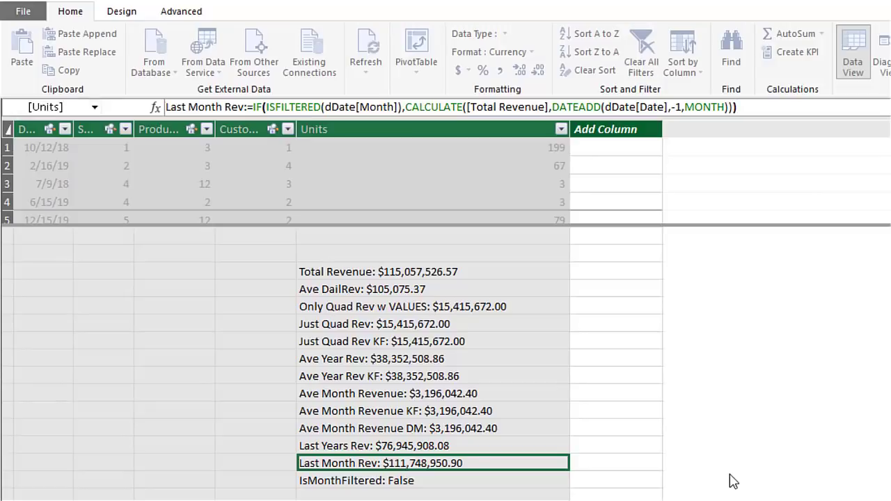
In Excel, remove IsMonthFiltered from the PivotTable's values and check Last Years Rev for April 2018 and the 2018 total.
{"action": "key", "text": "alt+Tab"}
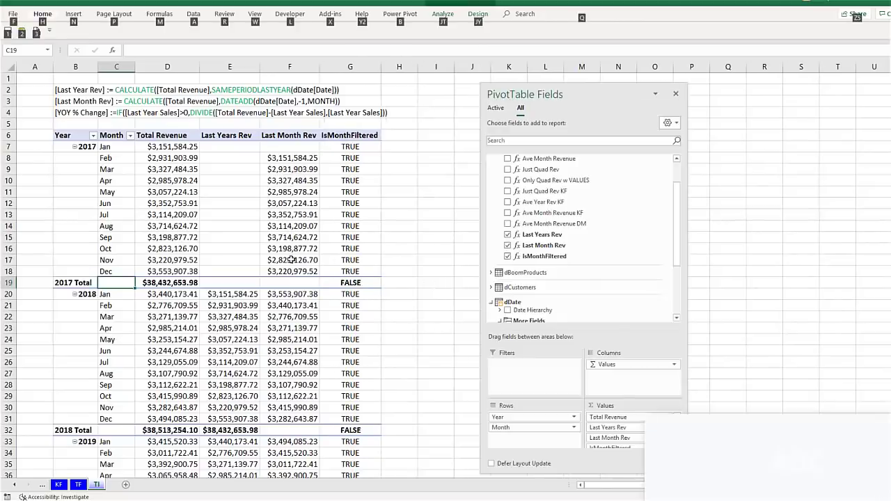
{"action": "left_click", "coordinate": [507, 256]}
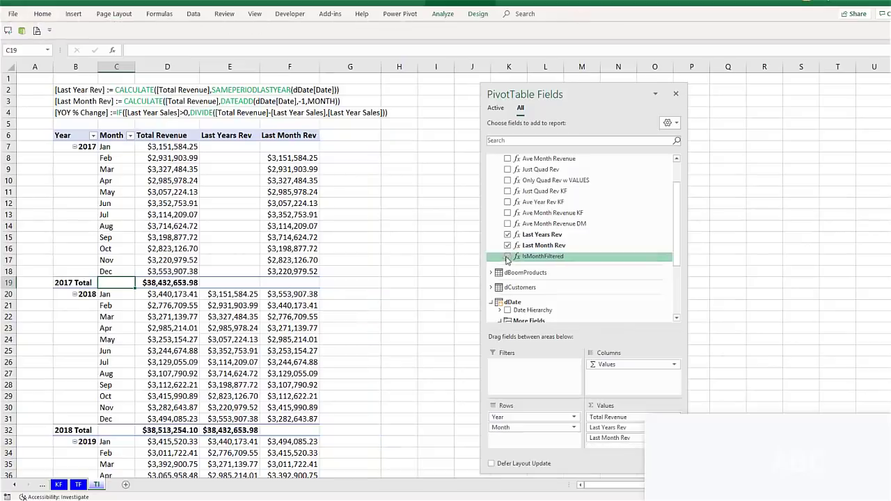
{"action": "left_click", "coordinate": [161, 135]}
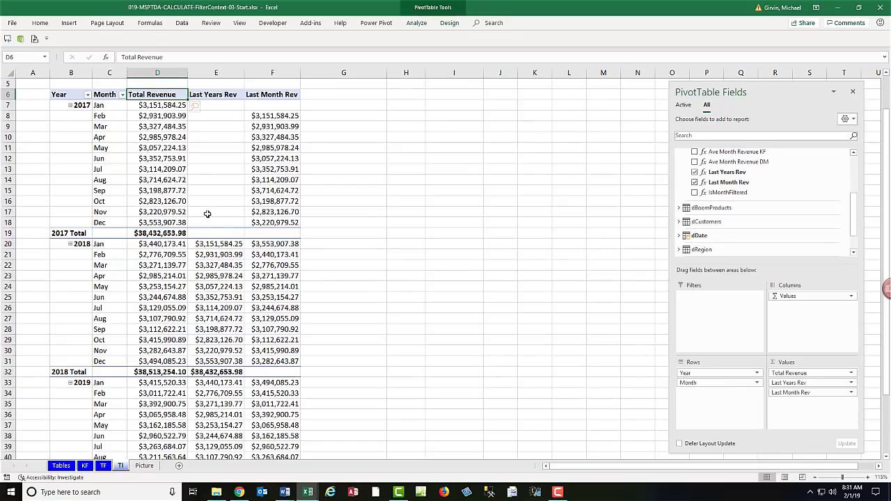
{"action": "left_click", "coordinate": [216, 276]}
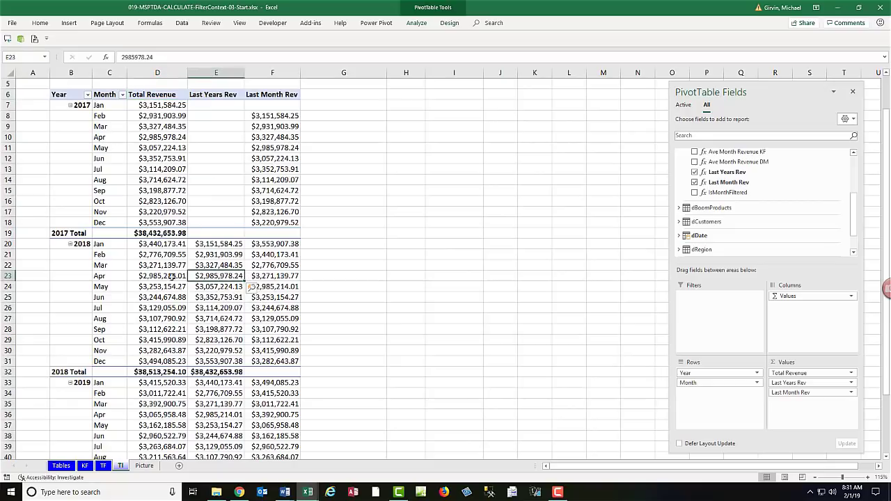
{"action": "mouse_move", "coordinate": [207, 276]}
{"action": "left_click", "coordinate": [217, 372]}
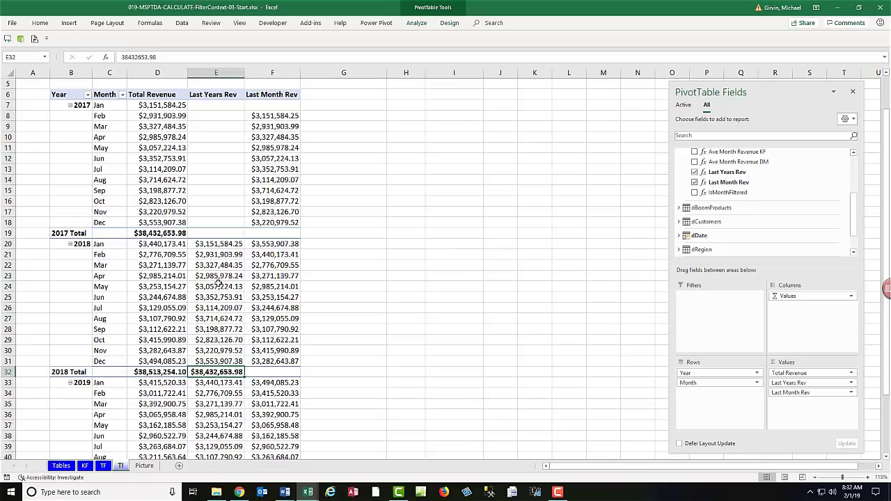
Beside the PivotTable's Feb 2018 row, calculate the year-over-year change as =(D21-D8)/D8 and fill the formula down to row 30.
{"action": "left_click", "coordinate": [355, 254]}
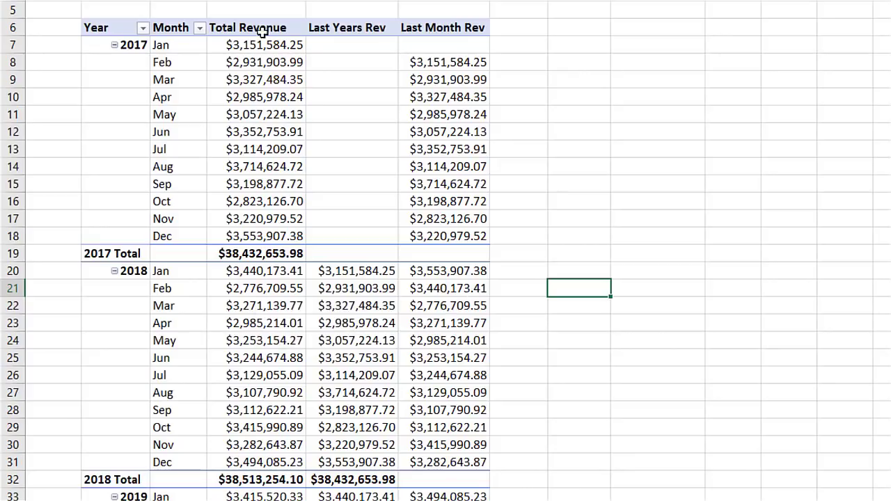
{"action": "mouse_move", "coordinate": [271, 331]}
{"action": "mouse_move", "coordinate": [337, 301]}
{"action": "mouse_move", "coordinate": [334, 61]}
{"action": "mouse_move", "coordinate": [251, 290]}
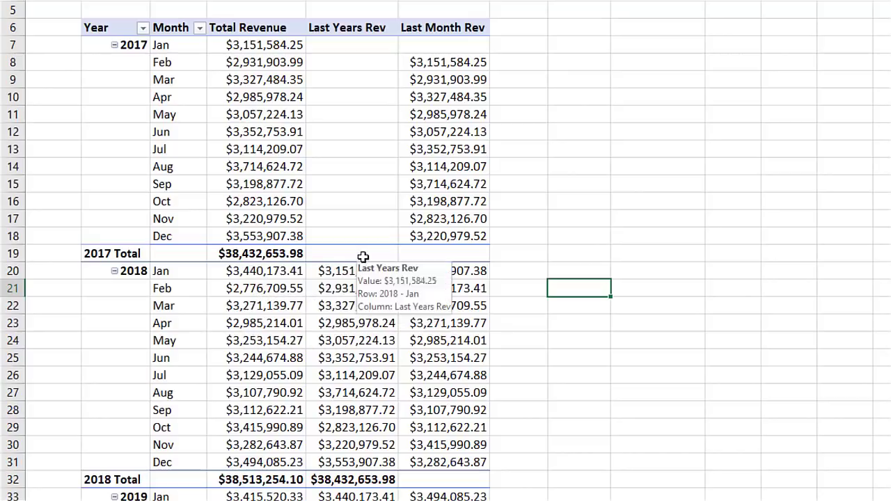
{"action": "mouse_move", "coordinate": [363, 260]}
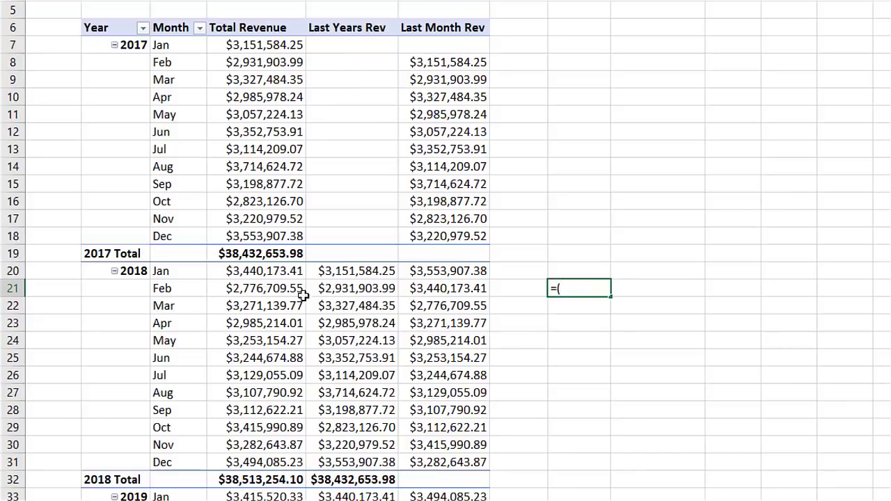
{"action": "left_click", "coordinate": [278, 290]}
{"action": "type", "text": "-"}
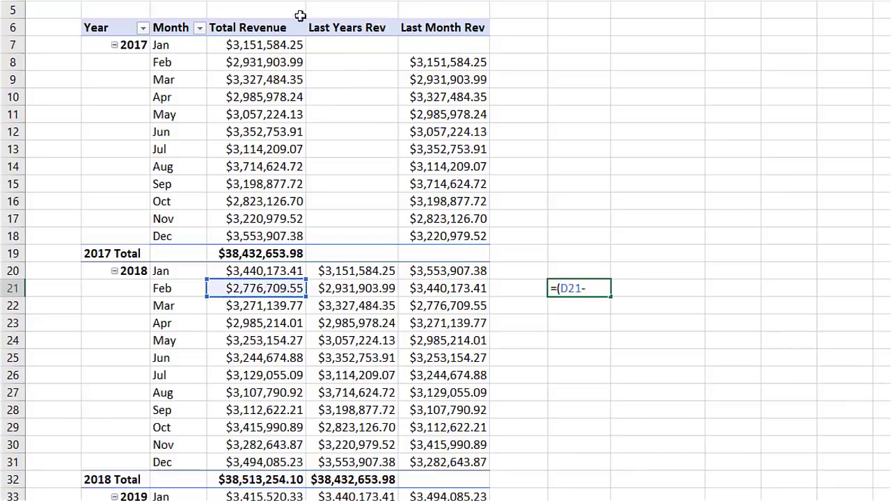
{"action": "left_click", "coordinate": [277, 62]}
{"action": "type", "text": ")/"}
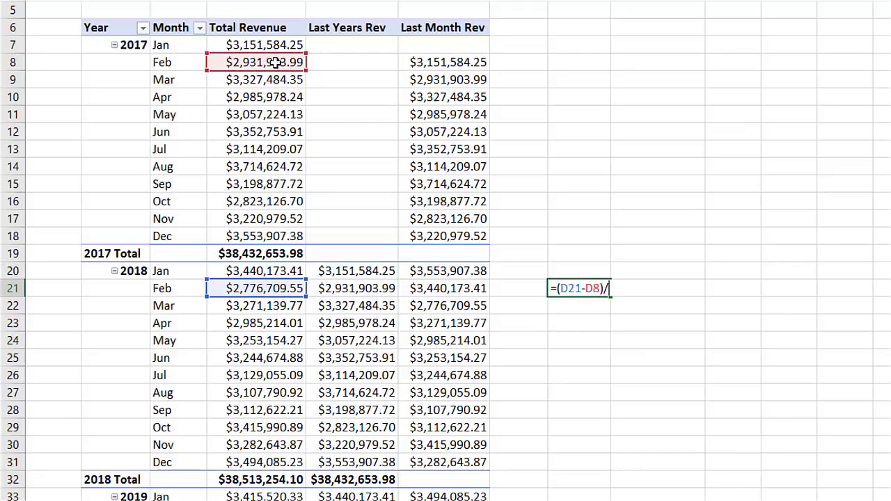
{"action": "left_click", "coordinate": [277, 62]}
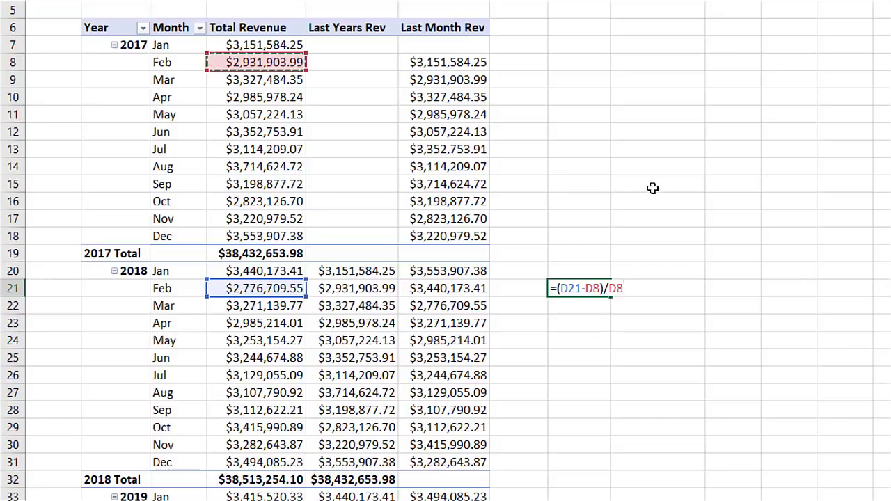
{"action": "key", "text": "Return"}
{"action": "left_click", "coordinate": [599, 293]}
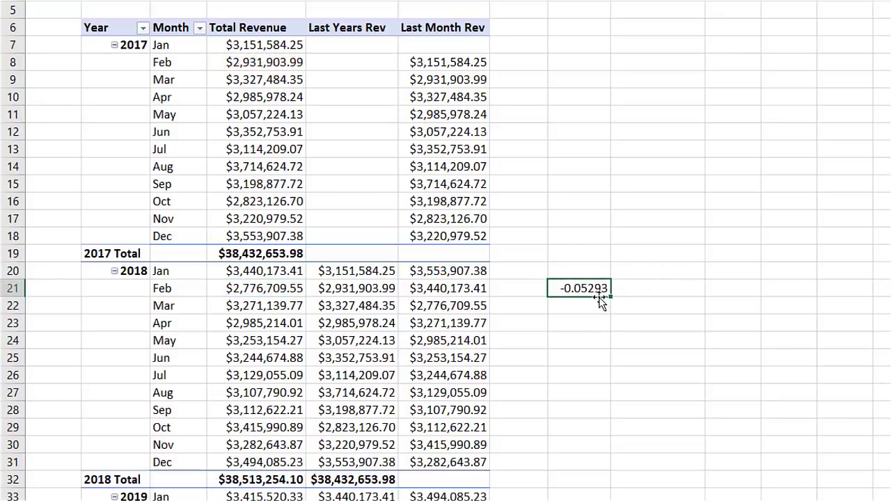
{"action": "left_click_drag", "start_coordinate": [609, 302], "coordinate": [618, 453]}
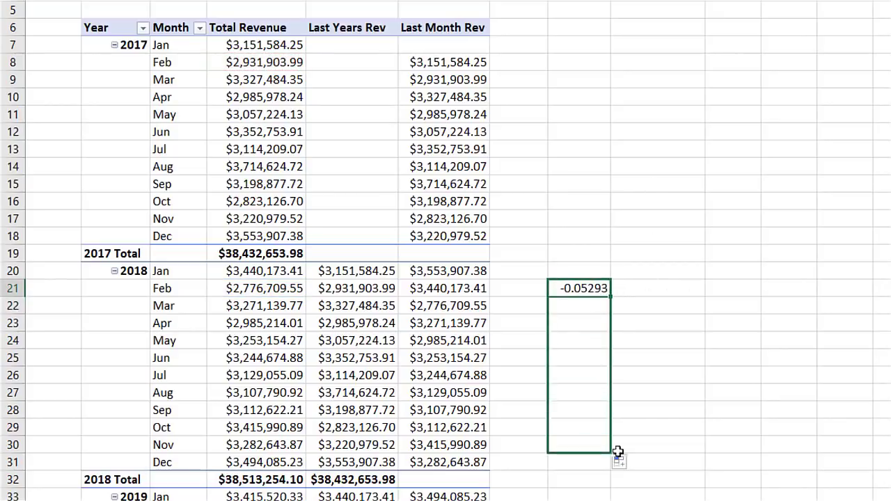
Inspect the Nov 2018 change formula, and in the adjacent column calculate =(D21-E21)/E21 for Feb 2018, filled down to row 30.
{"action": "double_click", "coordinate": [591, 441]}
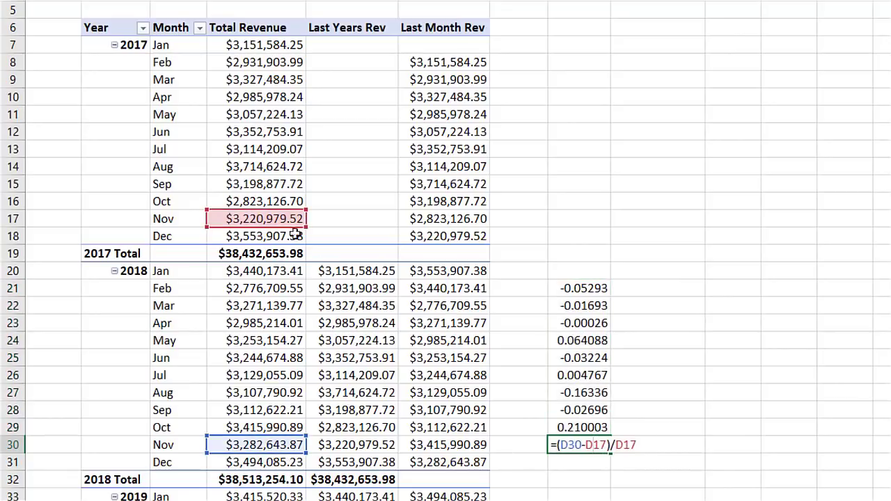
{"action": "key", "text": "Escape"}
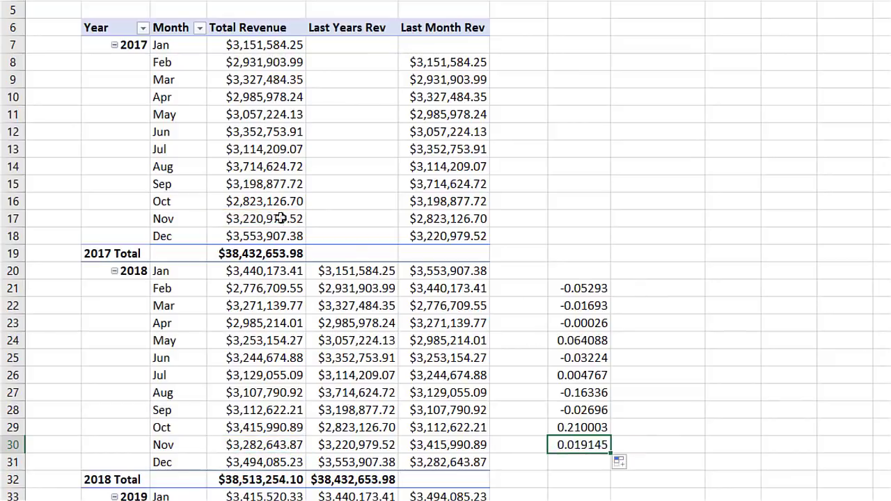
{"action": "left_click", "coordinate": [627, 287]}
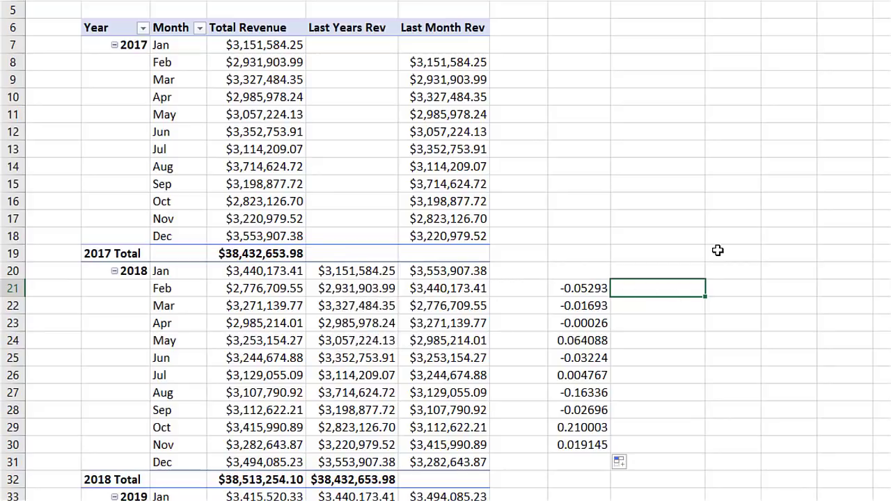
{"action": "type", "text": "=("}
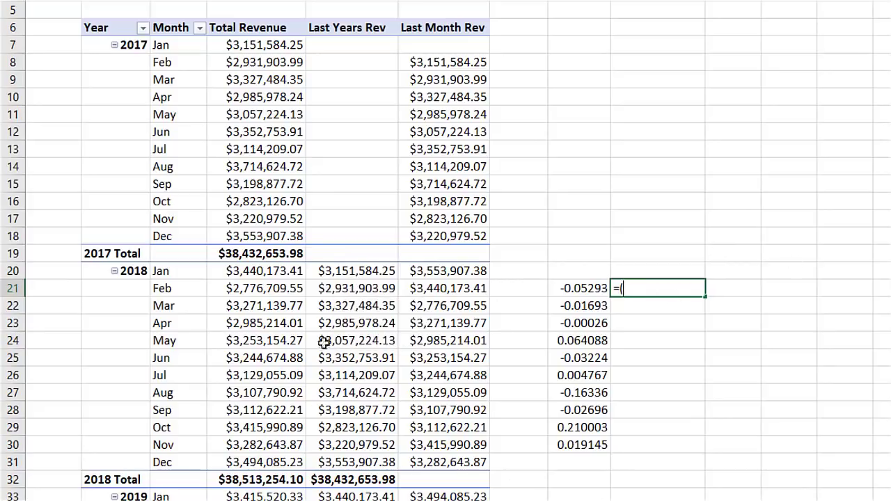
{"action": "left_click", "coordinate": [285, 290]}
{"action": "type", "text": "-"}
{"action": "left_click", "coordinate": [350, 293]}
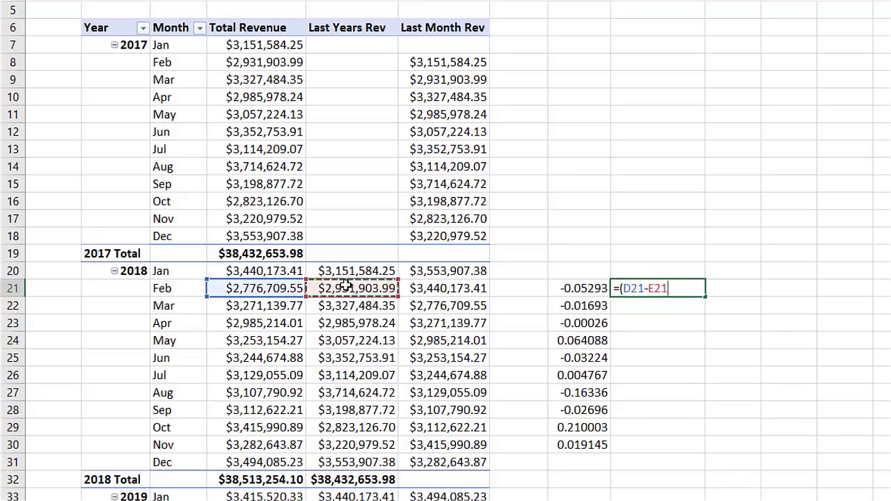
{"action": "type", "text": ")/"}
{"action": "left_click", "coordinate": [346, 286]}
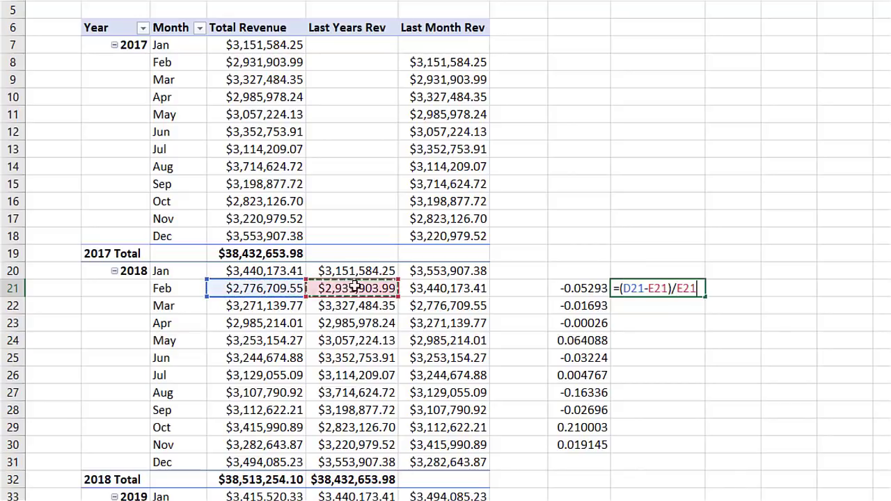
{"action": "key", "text": "ctrl+Return"}
{"action": "left_click_drag", "start_coordinate": [705, 297], "coordinate": [666, 444]}
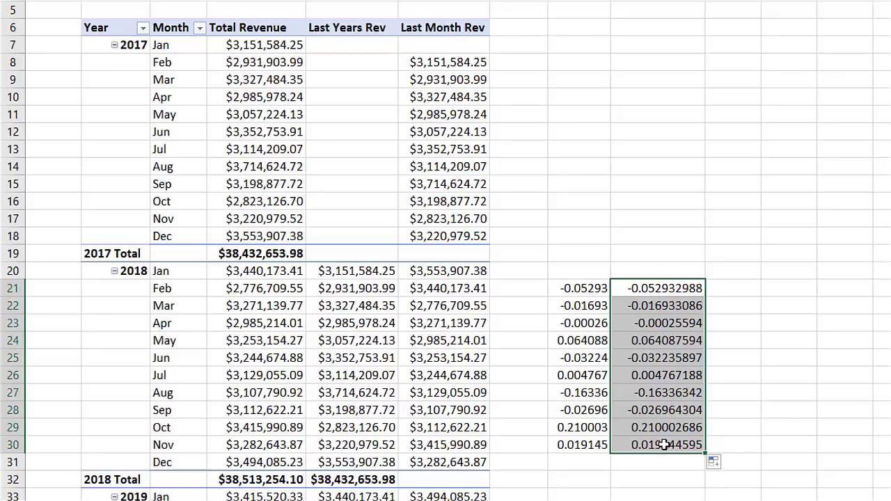
Compare the cell references in the two Feb 2018 change formulas beside the PivotTable.
{"action": "double_click", "coordinate": [571, 289]}
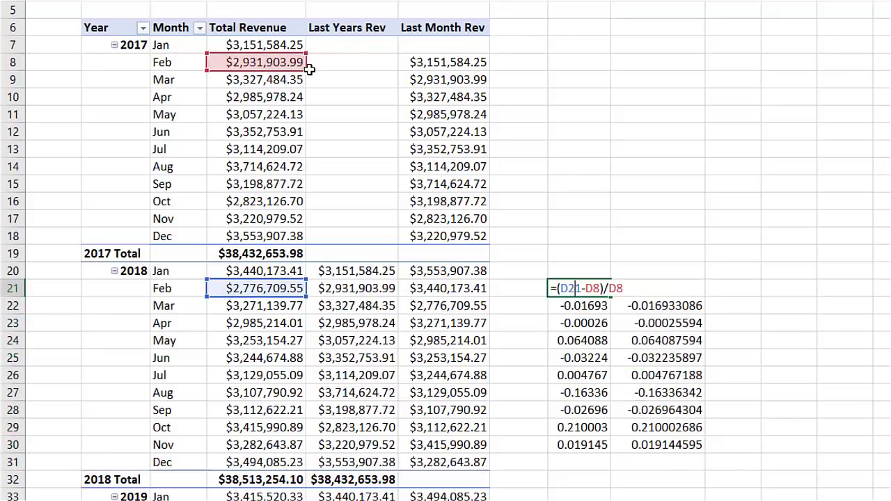
{"action": "key", "text": "Escape"}
{"action": "left_click", "coordinate": [661, 293]}
{"action": "double_click", "coordinate": [661, 293]}
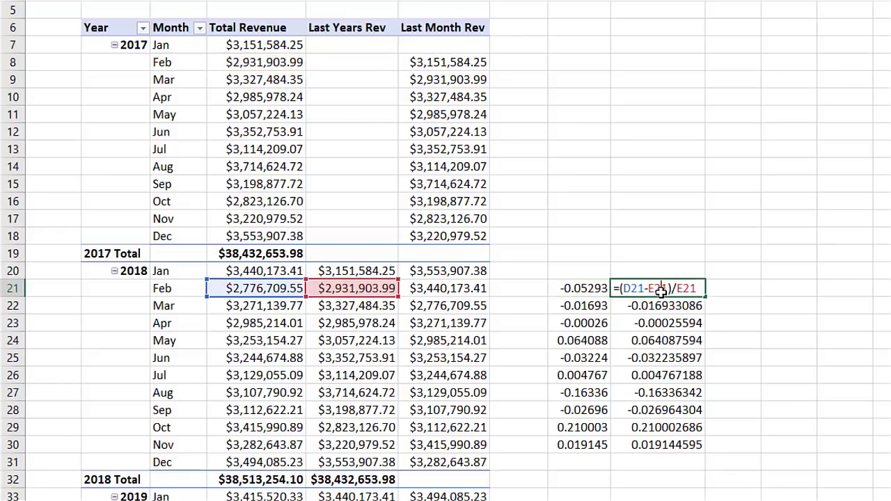
{"action": "key", "text": "Escape"}
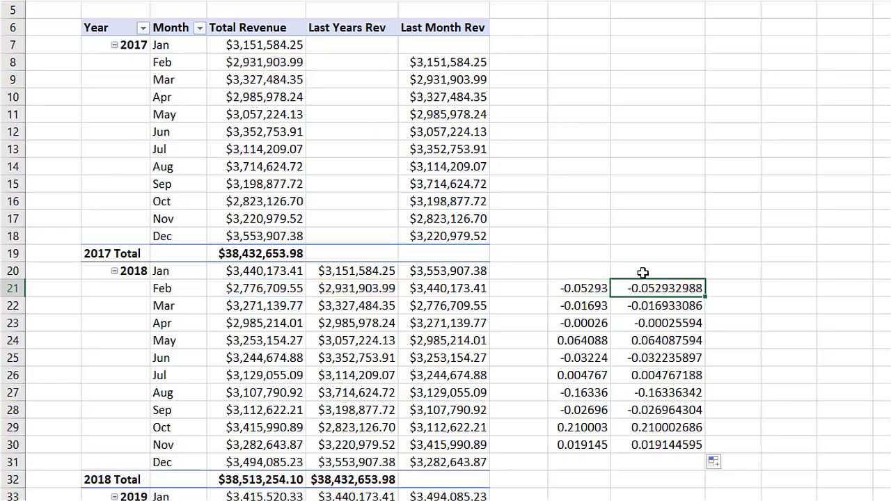
In Power Pivot, create the measure % Change:=DIVIDE([Total Revenue]-[Last Years Rev],[Last Years Rev]) and format it as a percentage with three decimals.
{"action": "key", "text": "alt+Tab"}
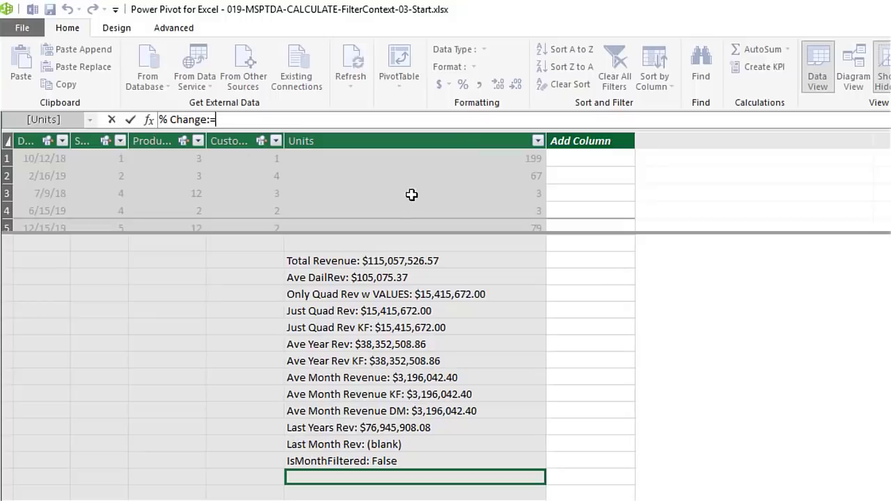
{"action": "type", "text": "div"}
{"action": "key", "text": "Tab"}
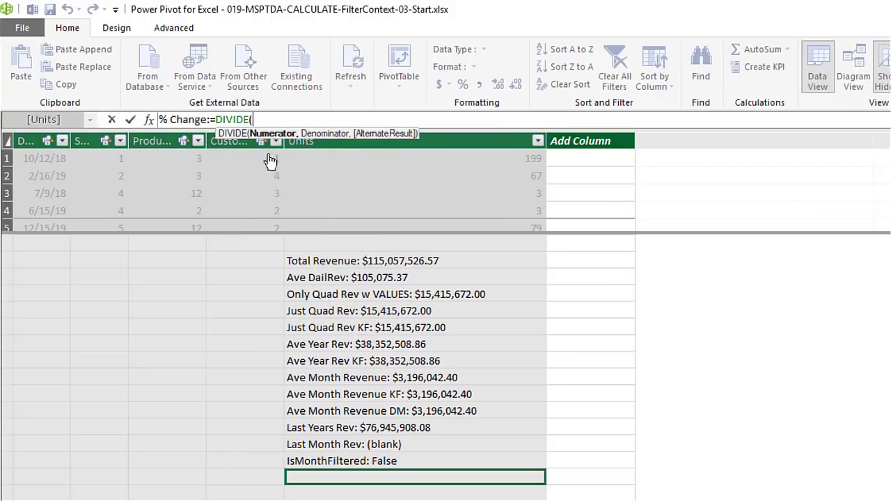
{"action": "type", "text": "[to"}
{"action": "key", "text": "Tab"}
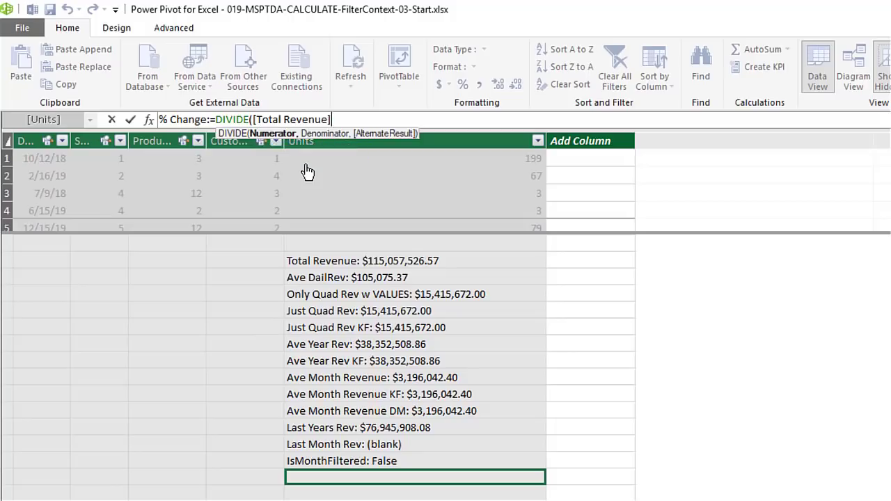
{"action": "type", "text": "-[last y"}
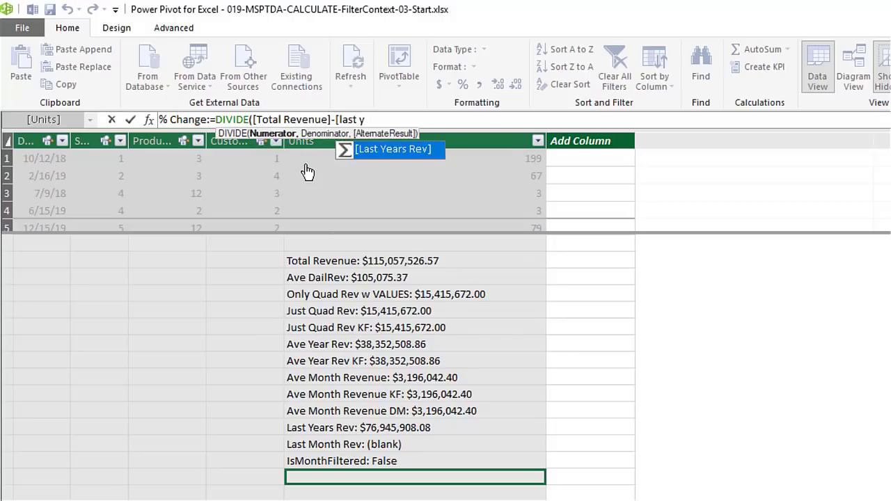
{"action": "key", "text": "Tab"}
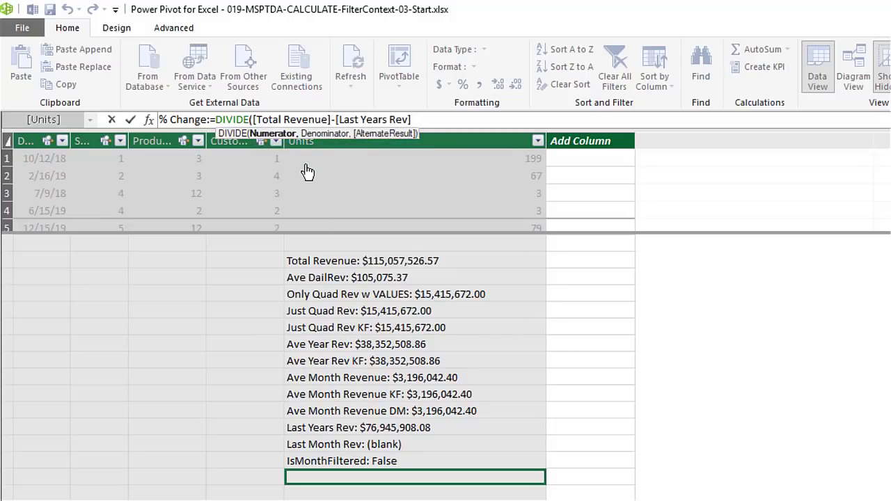
{"action": "type", "text": ","}
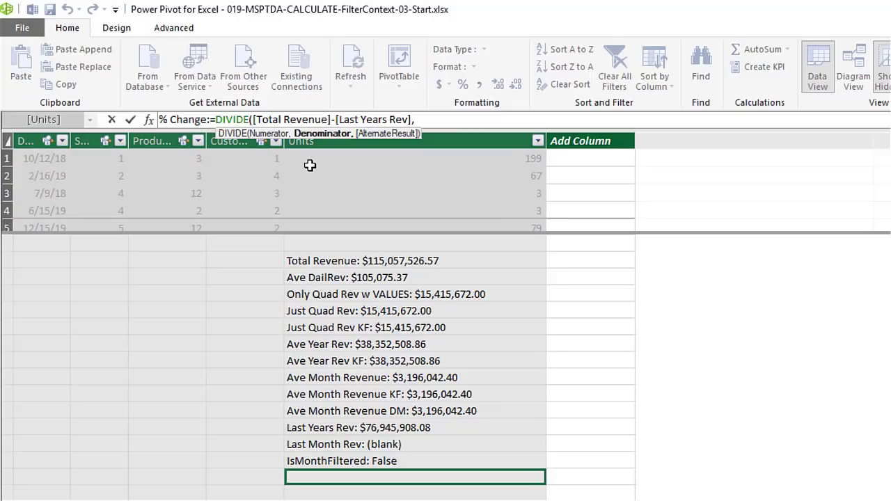
{"action": "type", "text": "[last Years Rev"}
{"action": "key", "text": "Tab"}
{"action": "type", "text": ")"}
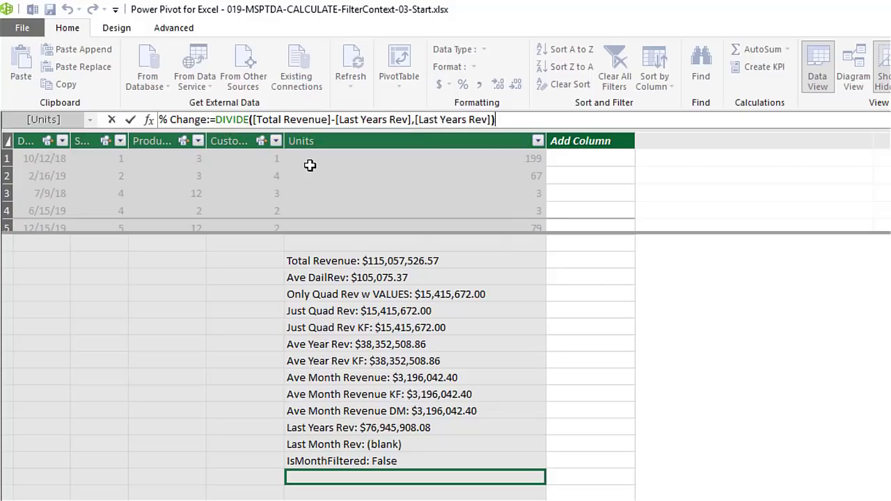
{"action": "key", "text": "Return"}
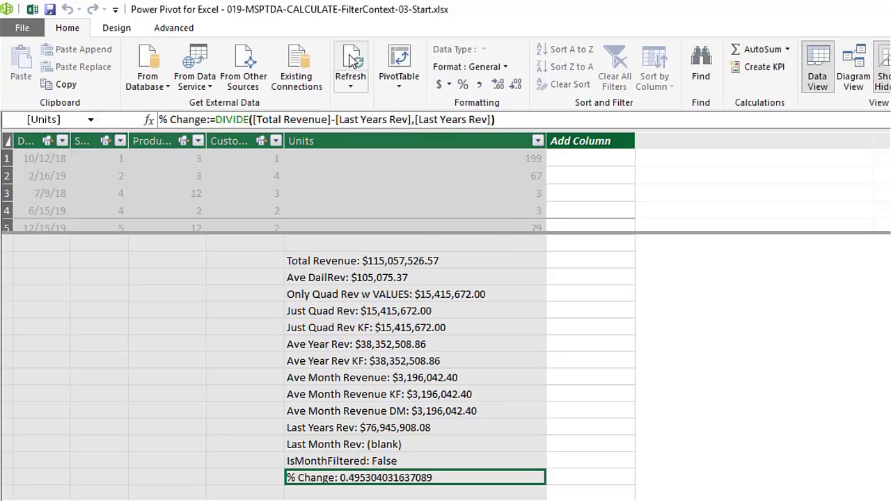
{"action": "left_click", "coordinate": [463, 84]}
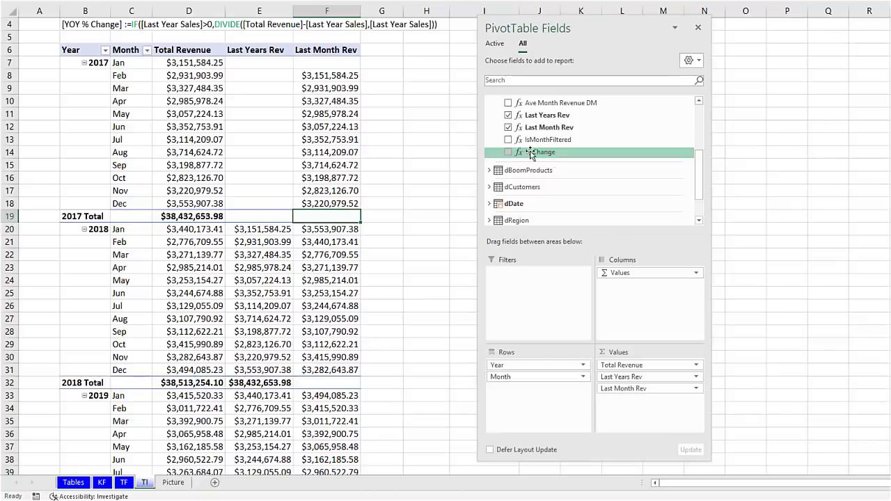
In Excel, add % Change to the PivotTable's values and check its month, year total and grand total rows.
{"action": "left_click_drag", "start_coordinate": [533, 152], "coordinate": [619, 407]}
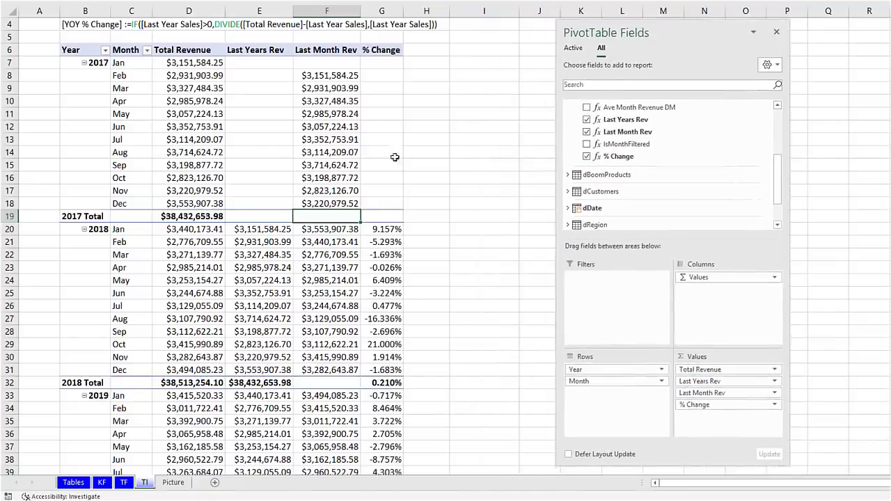
{"action": "left_click", "coordinate": [381, 231]}
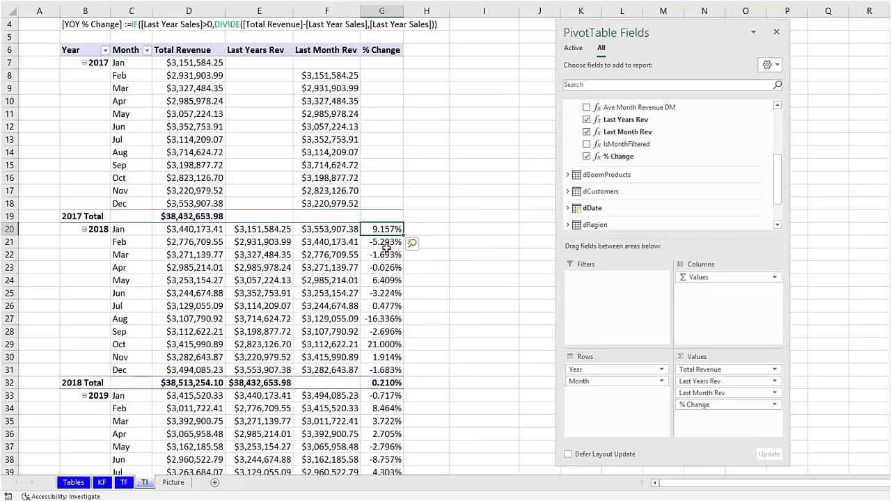
{"action": "left_click", "coordinate": [387, 244]}
{"action": "left_click", "coordinate": [392, 356]}
{"action": "scroll", "coordinate": [396, 347], "scroll_direction": "down", "scroll_amount": 3}
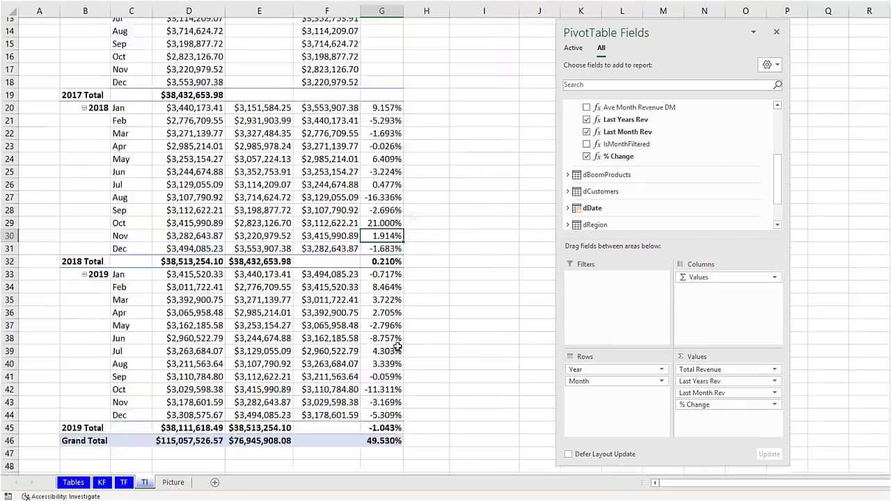
{"action": "scroll", "coordinate": [396, 348], "scroll_direction": "down", "scroll_amount": 3}
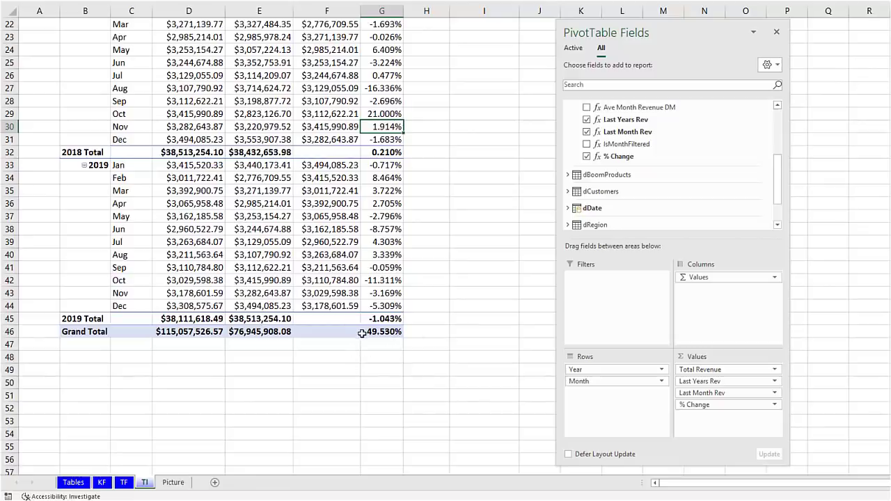
{"action": "scroll", "coordinate": [390, 332], "scroll_direction": "up", "scroll_amount": 5}
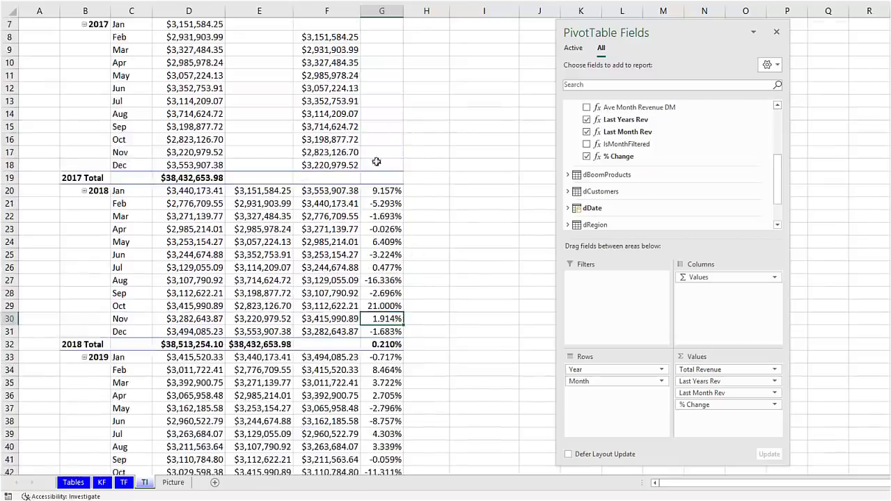
{"action": "scroll", "coordinate": [376, 153], "scroll_direction": "up", "scroll_amount": 2}
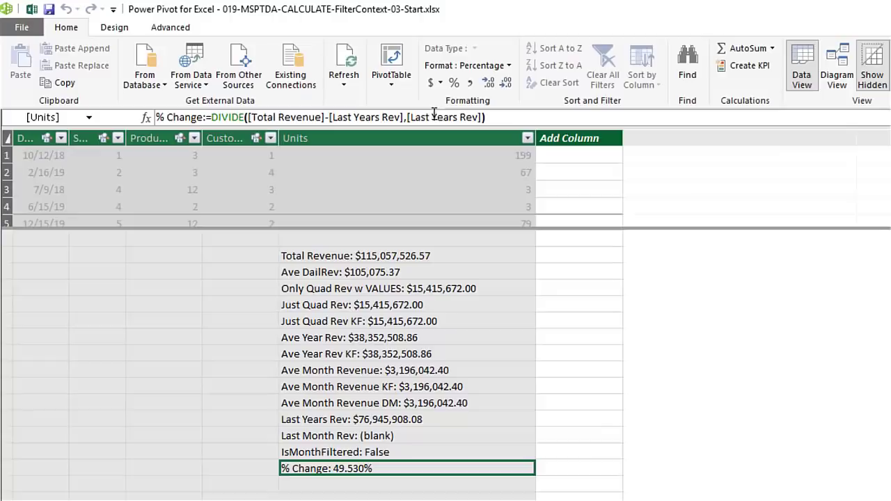
Review the % Change formula in Power Pivot and compare the PivotTable's year totals with its grand total in Excel.
{"action": "left_click", "coordinate": [484, 117]}
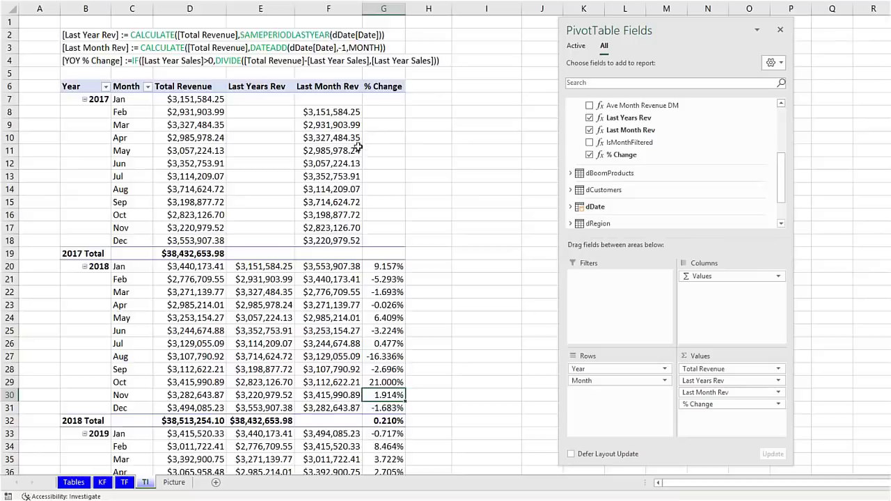
{"action": "scroll", "coordinate": [390, 153], "scroll_direction": "down", "scroll_amount": 6}
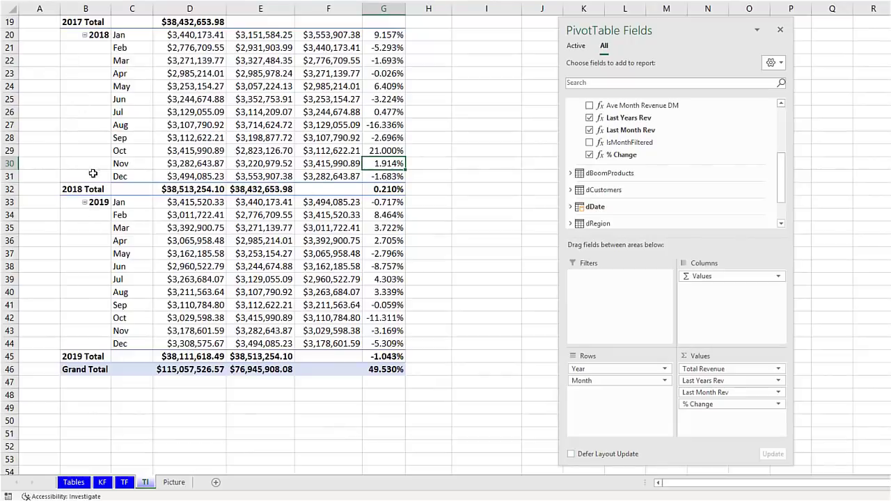
{"action": "scroll", "coordinate": [95, 172], "scroll_direction": "up", "scroll_amount": 3}
{"action": "scroll", "coordinate": [96, 169], "scroll_direction": "up", "scroll_amount": 3}
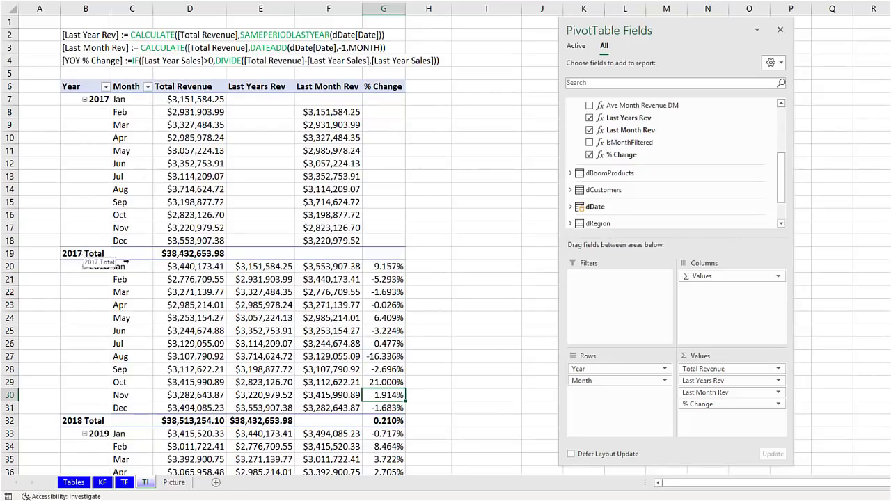
{"action": "scroll", "coordinate": [155, 265], "scroll_direction": "down", "scroll_amount": 2}
{"action": "scroll", "coordinate": [159, 339], "scroll_direction": "down", "scroll_amount": 5}
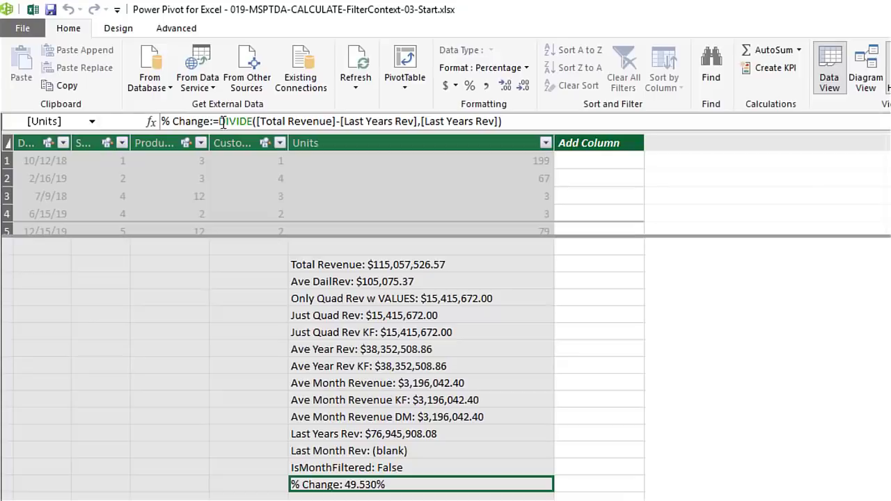
Wrap the DIVIDE in the % Change measure in an IF function with the logical test HASONEVALUE(dDate[Year]).
{"action": "left_click", "coordinate": [220, 121]}
{"action": "type", "text": "IF(has"}
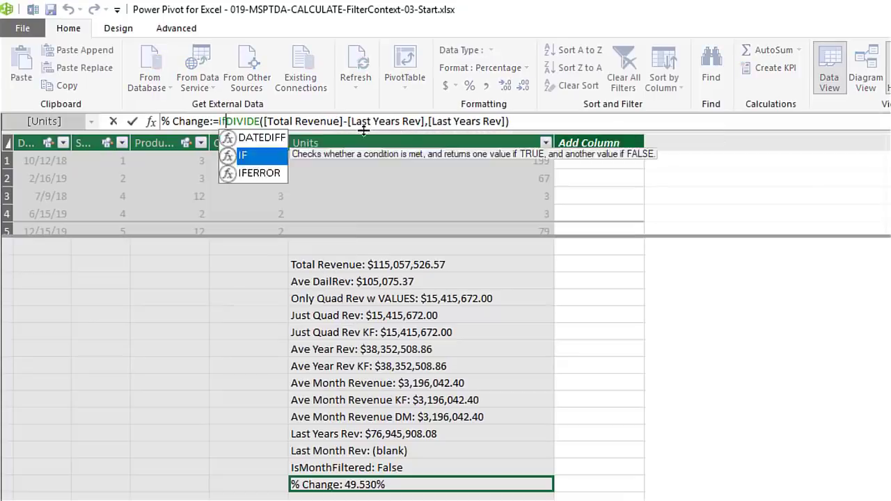
{"action": "key", "text": "Down"}
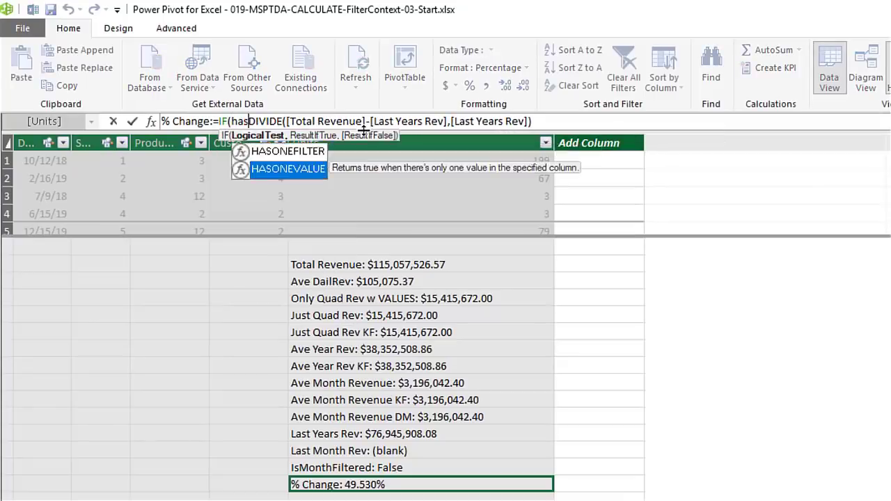
{"action": "key", "text": "Tab"}
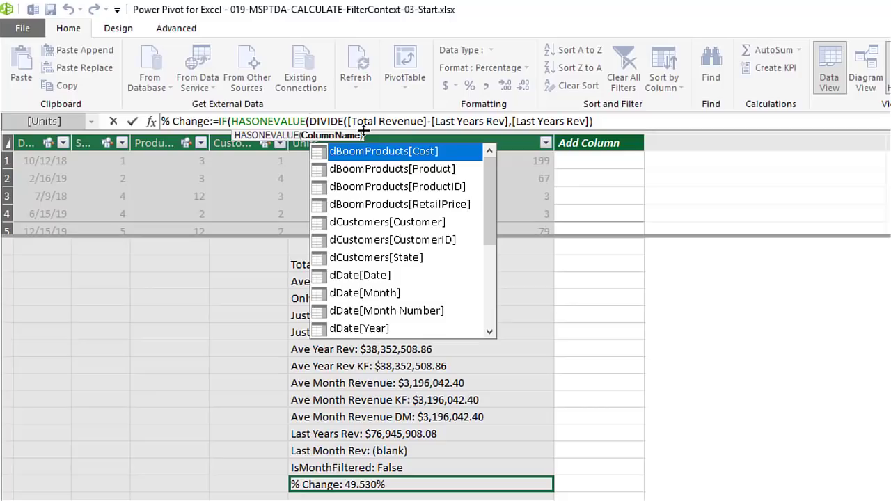
{"action": "type", "text": "dd"}
{"action": "key", "text": "Down"}
{"action": "key", "text": "Down"}
{"action": "key", "text": "Down"}
{"action": "key", "text": "Tab"}
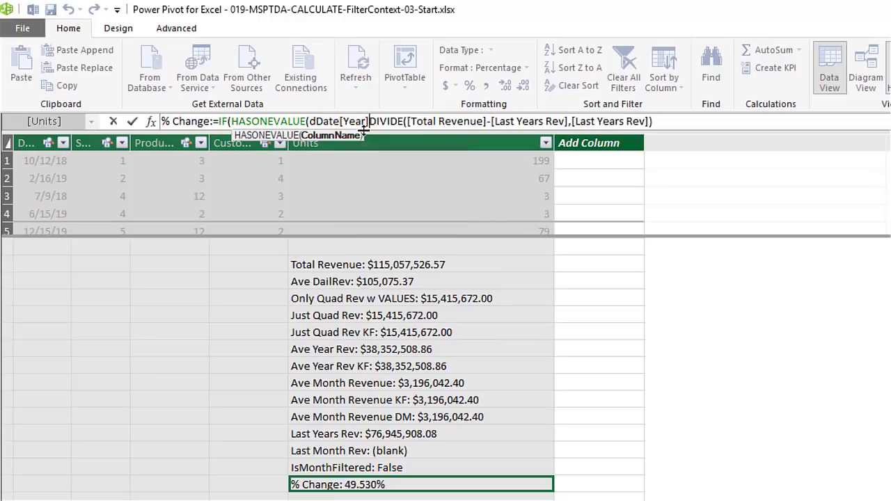
{"action": "type", "text": "),"}
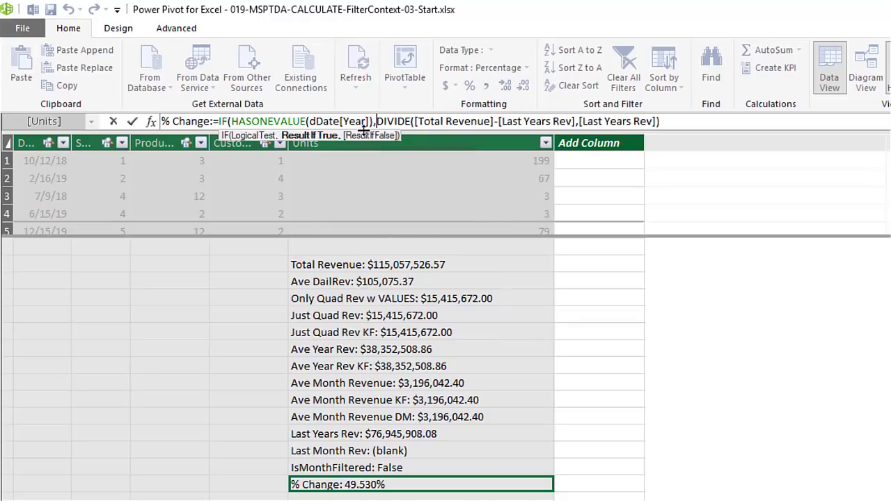
Complete the % Change formula's IF without a false-result argument, and review the PivotTable's % Change column in Excel from the grand total up to 2017.
{"action": "left_click", "coordinate": [251, 121]}
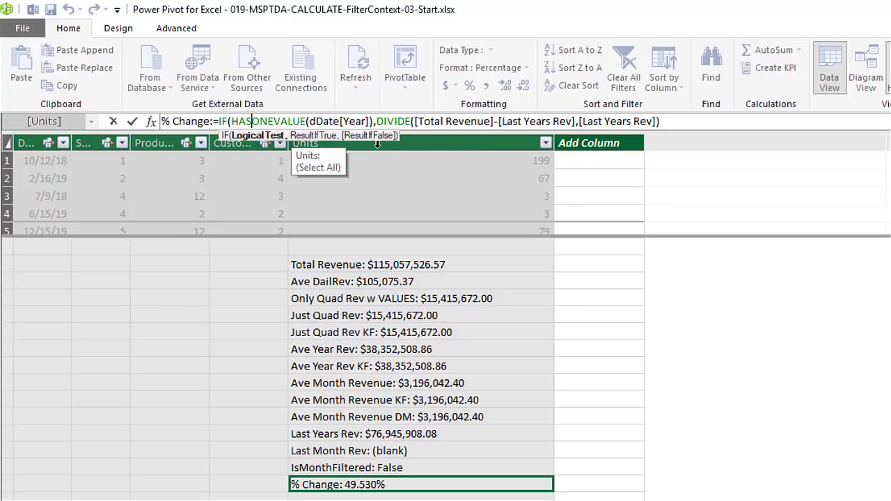
{"action": "left_click", "coordinate": [675, 123]}
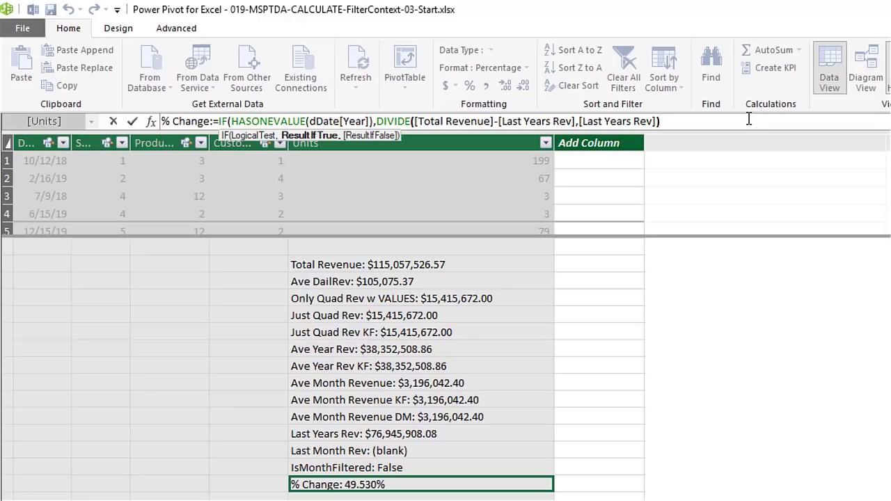
{"action": "type", "text": "),"}
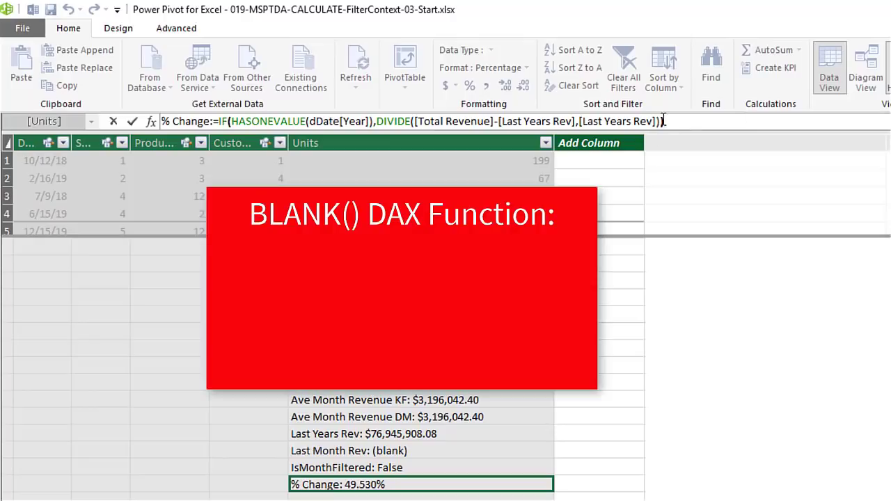
{"action": "left_click", "coordinate": [660, 121]}
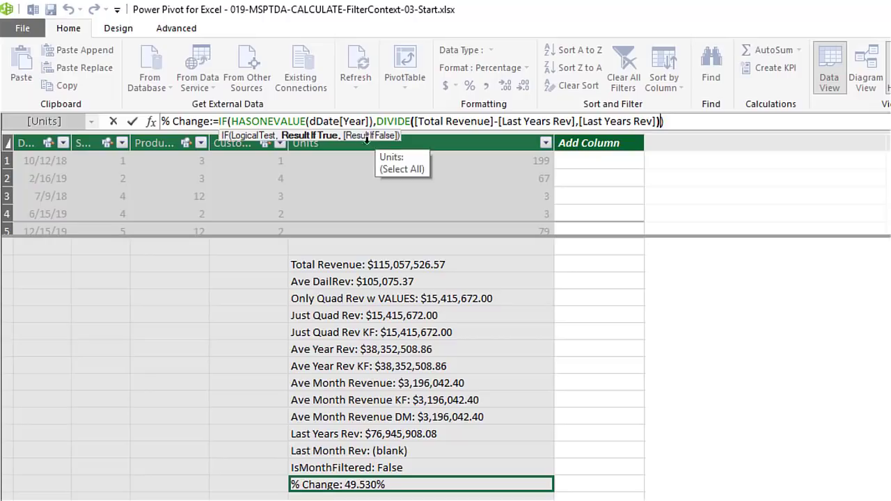
{"action": "left_click", "coordinate": [648, 121]}
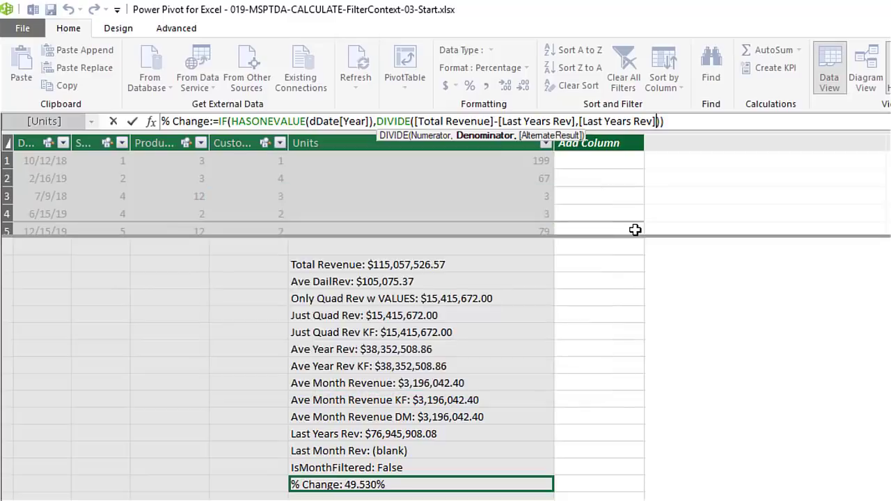
{"action": "key", "text": "Escape"}
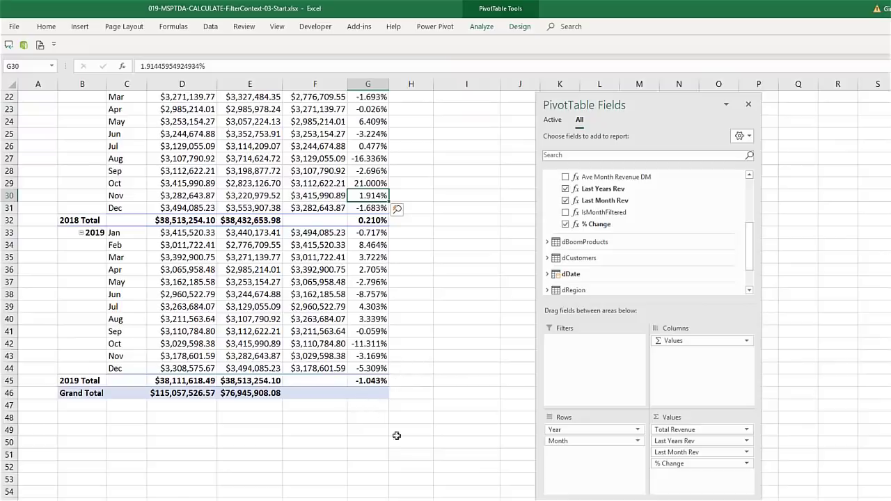
{"action": "scroll", "coordinate": [366, 225], "scroll_direction": "up", "scroll_amount": 5}
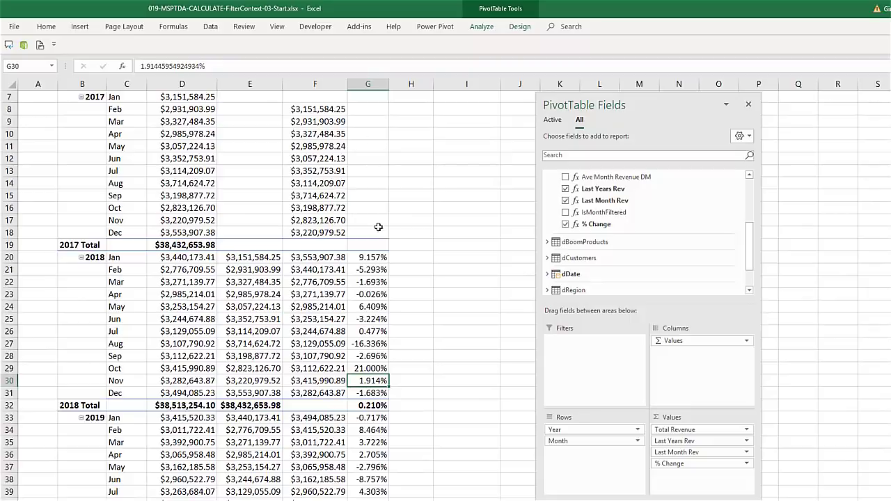
{"action": "scroll", "coordinate": [382, 266], "scroll_direction": "up", "scroll_amount": 2}
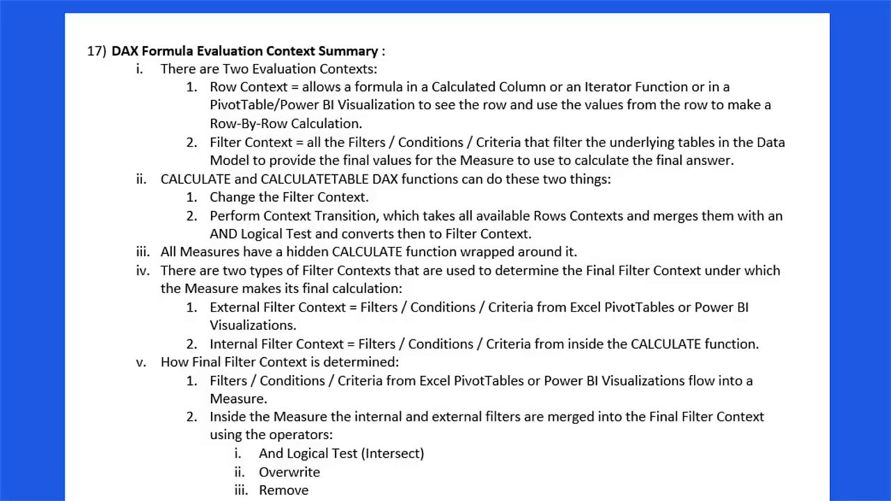